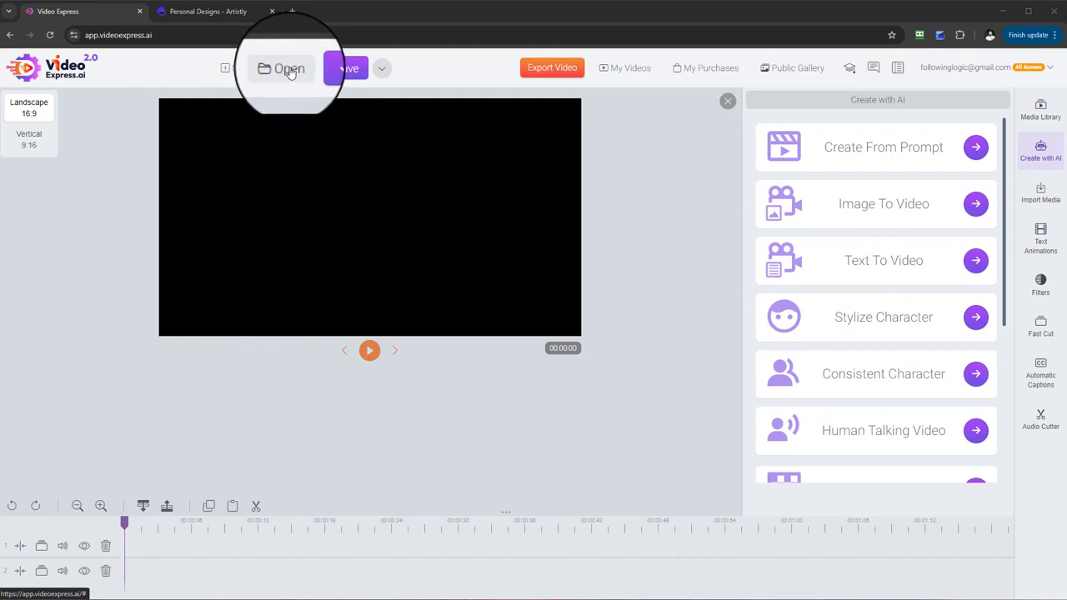
# Step: Open the Product Holding project and preview the mechanic clips at the start of the timeline
pyautogui.click(290, 70)
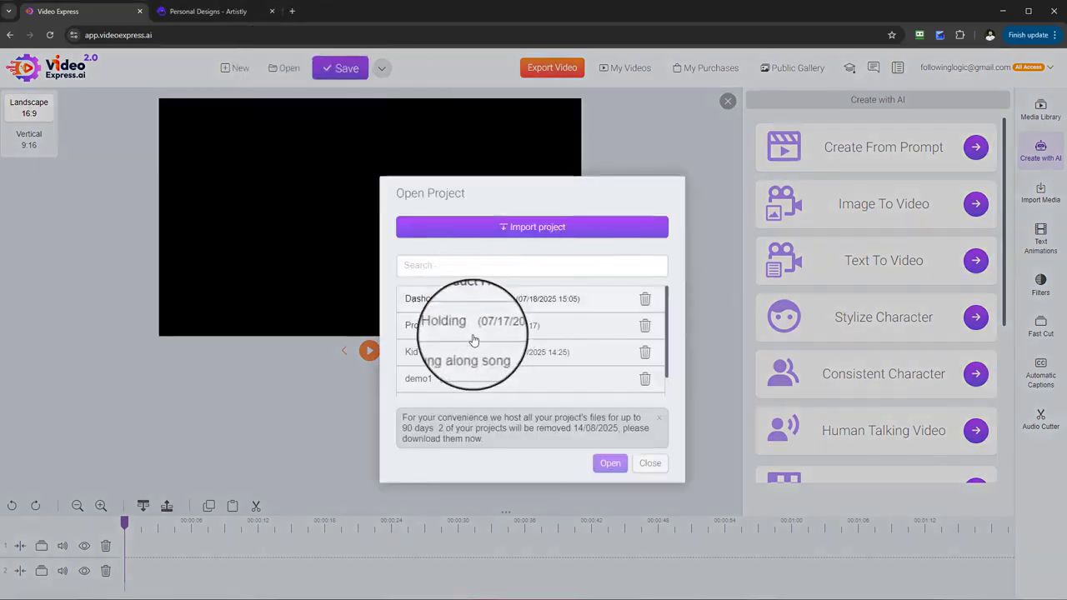
pyautogui.click(603, 469)
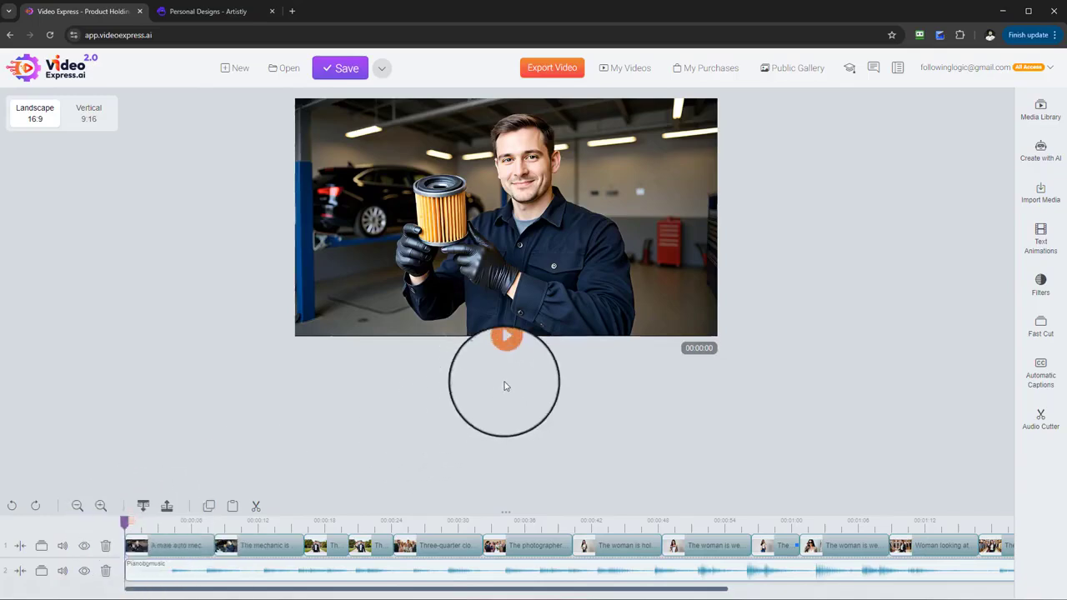
pyautogui.click(505, 353)
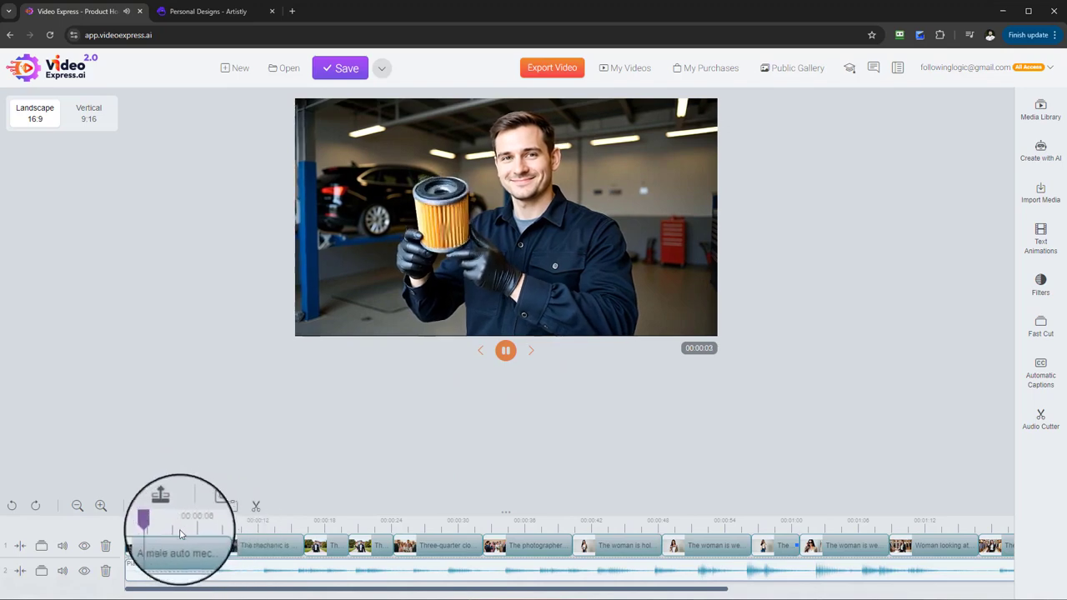
pyautogui.click(318, 524)
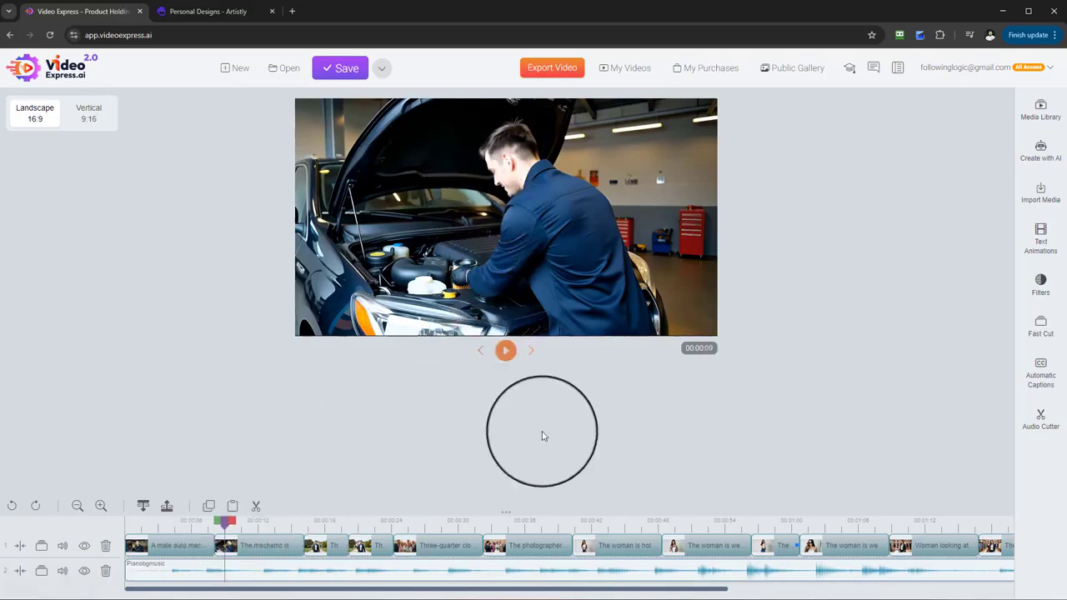
pyautogui.click(505, 350)
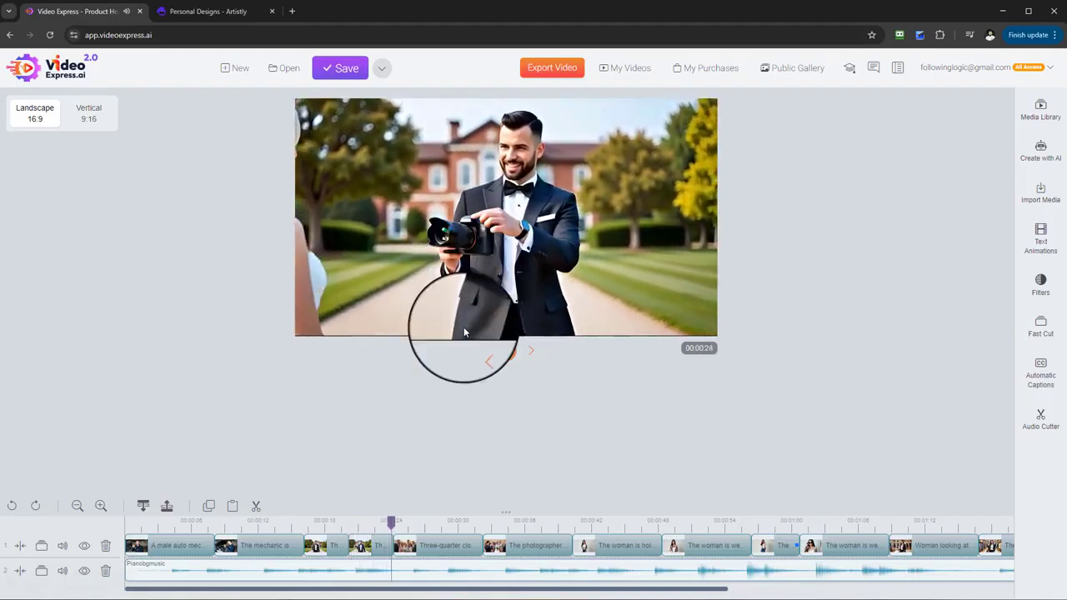
# Step: Play the wedding photographer group clip and skip ahead to preview the woman with the sunglasses
pyautogui.click(480, 530)
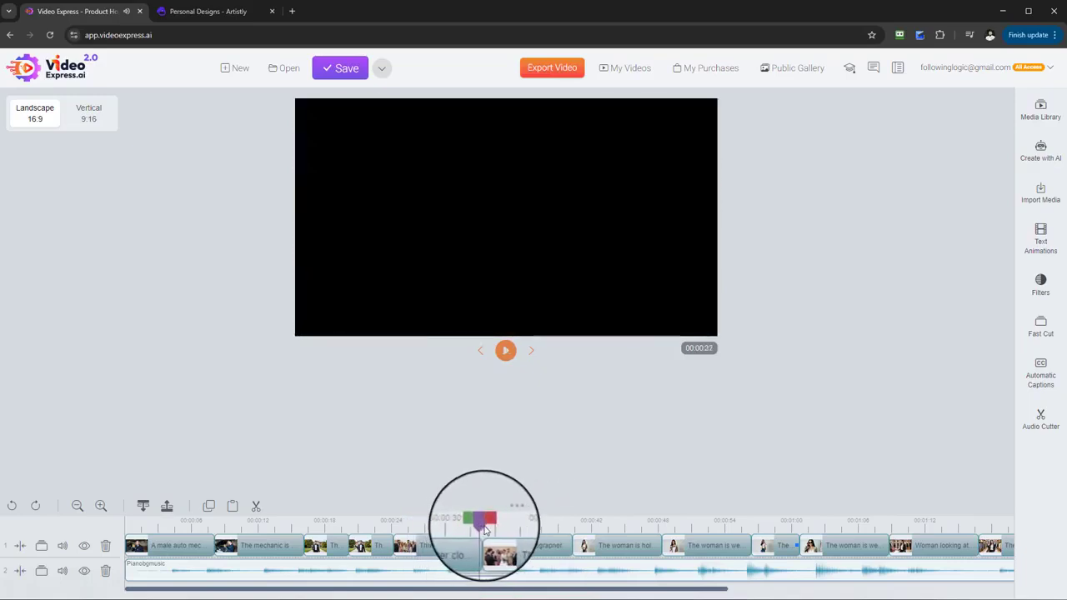
pyautogui.click(506, 351)
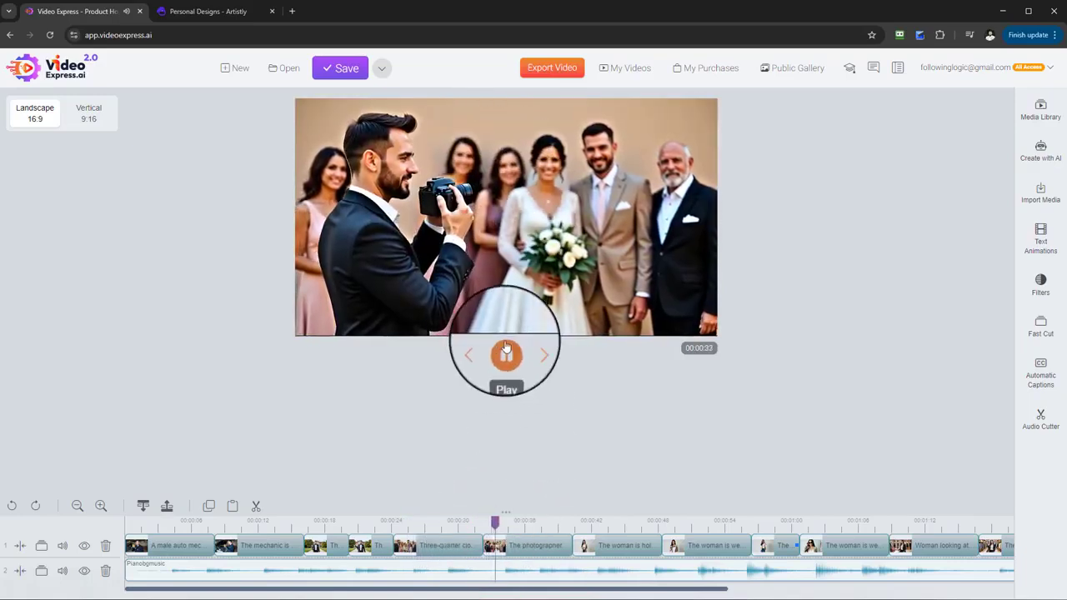
pyautogui.click(506, 351)
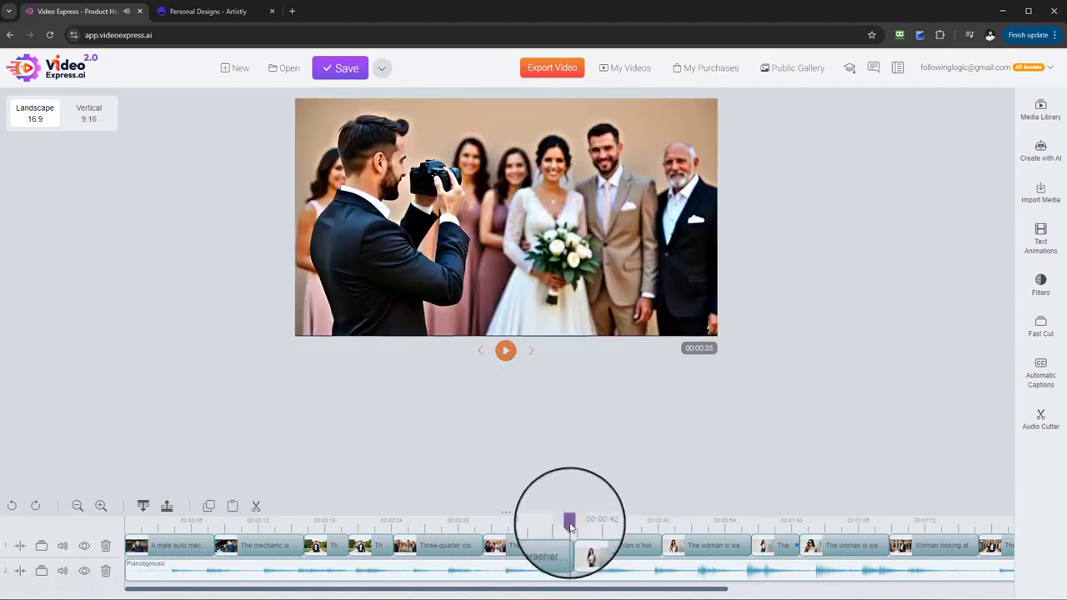
pyautogui.click(499, 360)
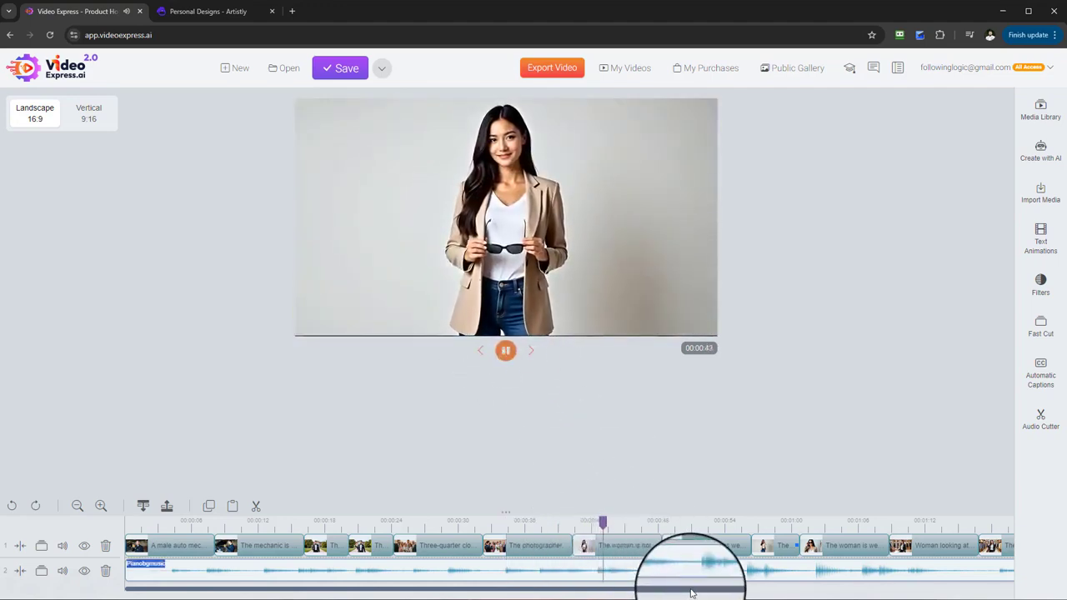
# Step: Preview the sunglasses and boutique handbag clips, and skip to the man with the drone near the timeline's end
pyautogui.moveTo(696, 591); pyautogui.dragTo(792, 581)
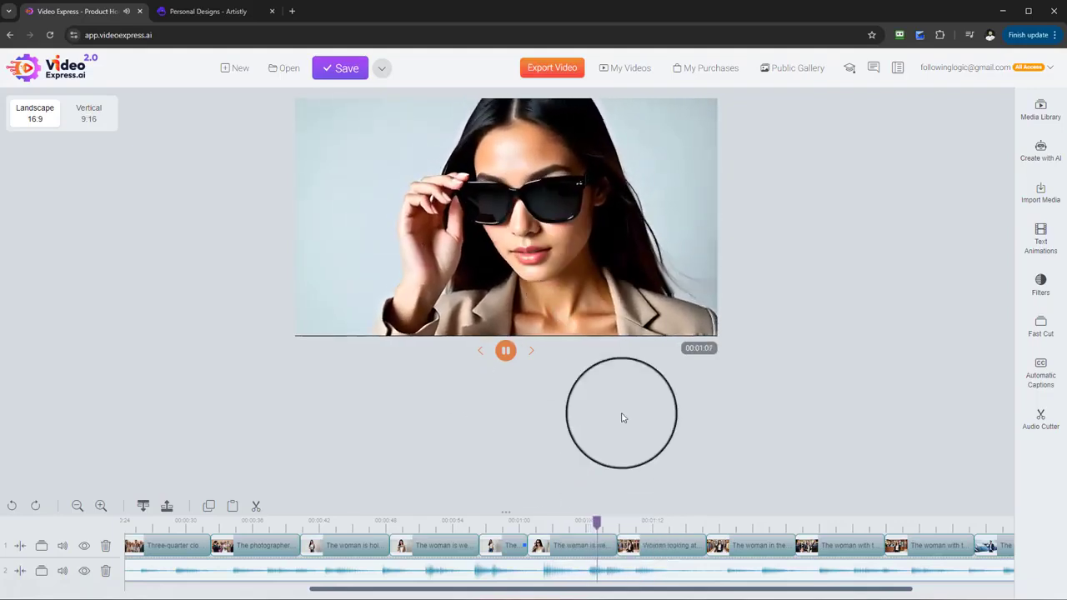
pyautogui.moveTo(648, 595); pyautogui.dragTo(751, 593)
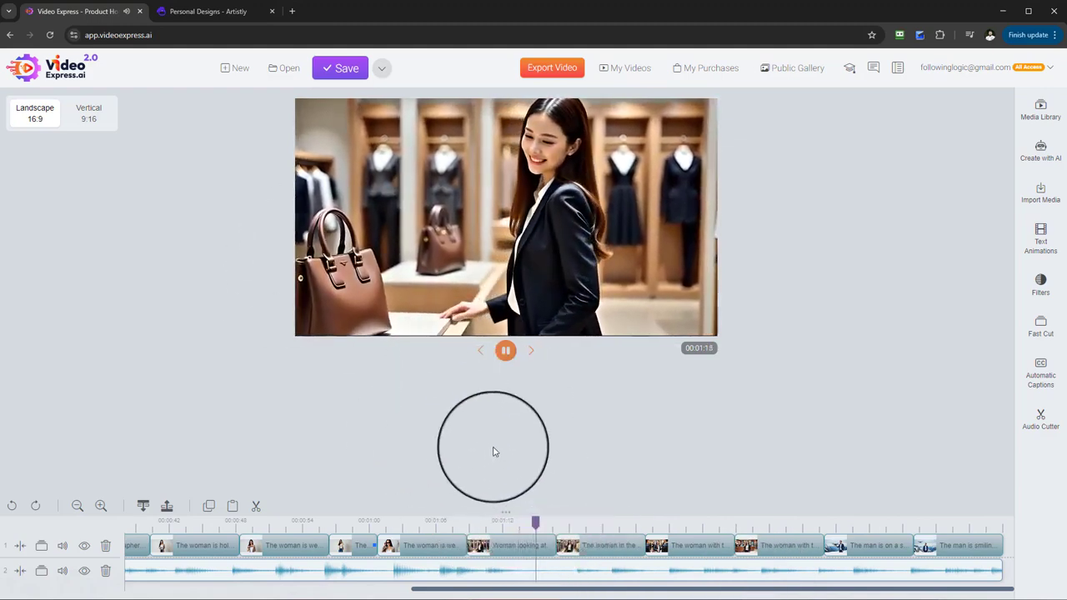
pyautogui.click(824, 523)
pyautogui.click(505, 353)
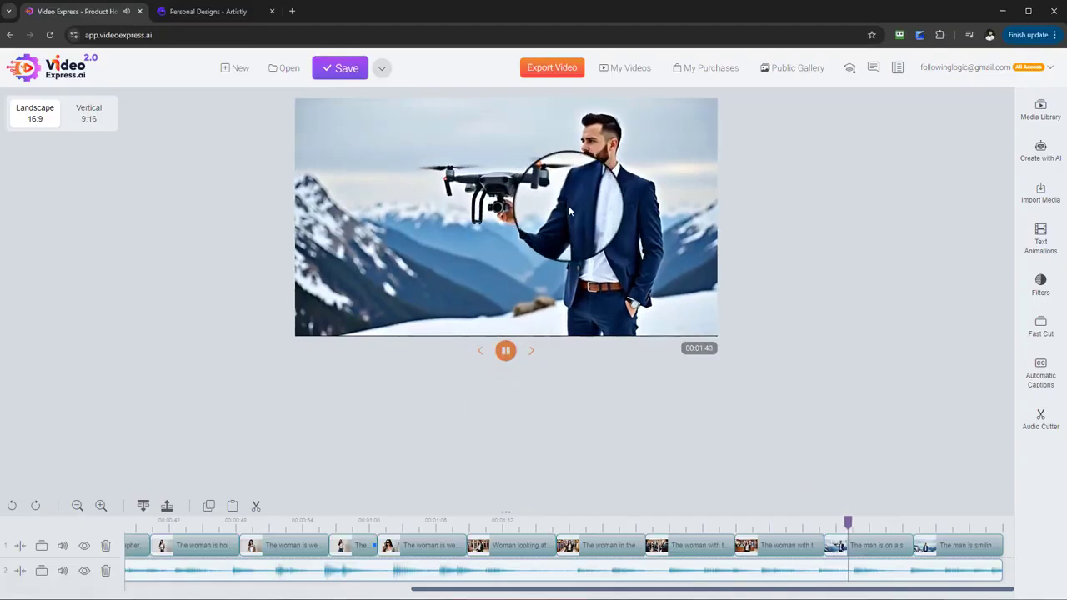
# Step: Open the Dashcam Product Holding project and play it from the beginning
pyautogui.click(345, 75)
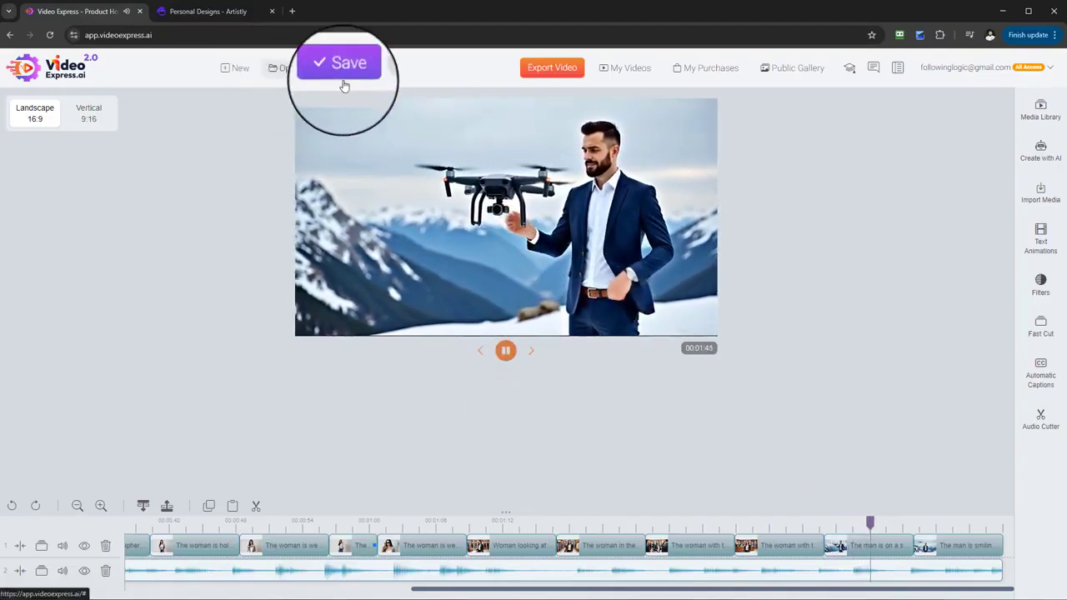
pyautogui.click(292, 75)
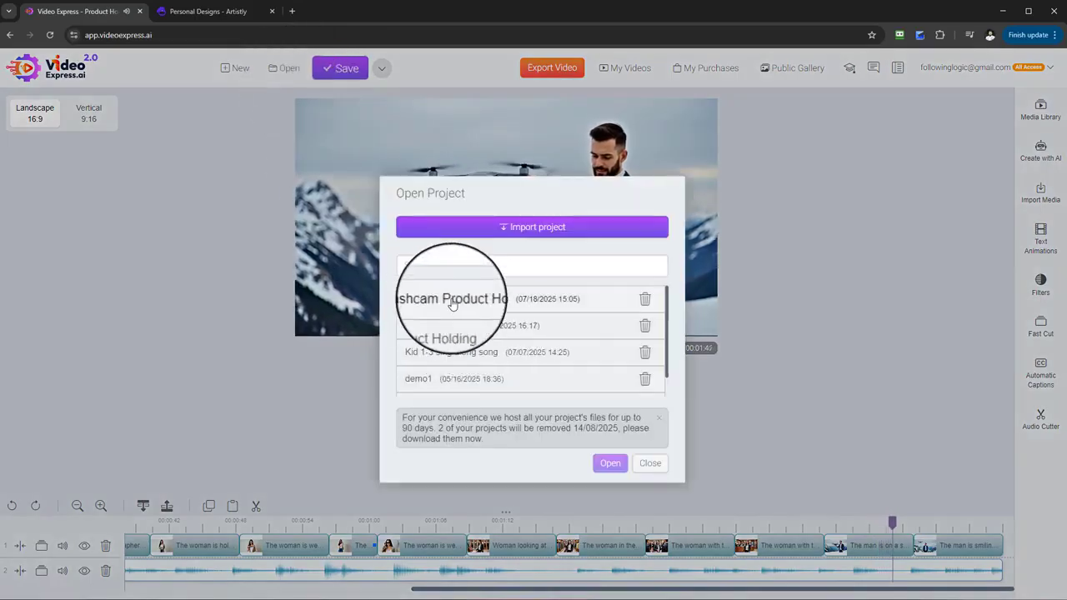
pyautogui.click(453, 301)
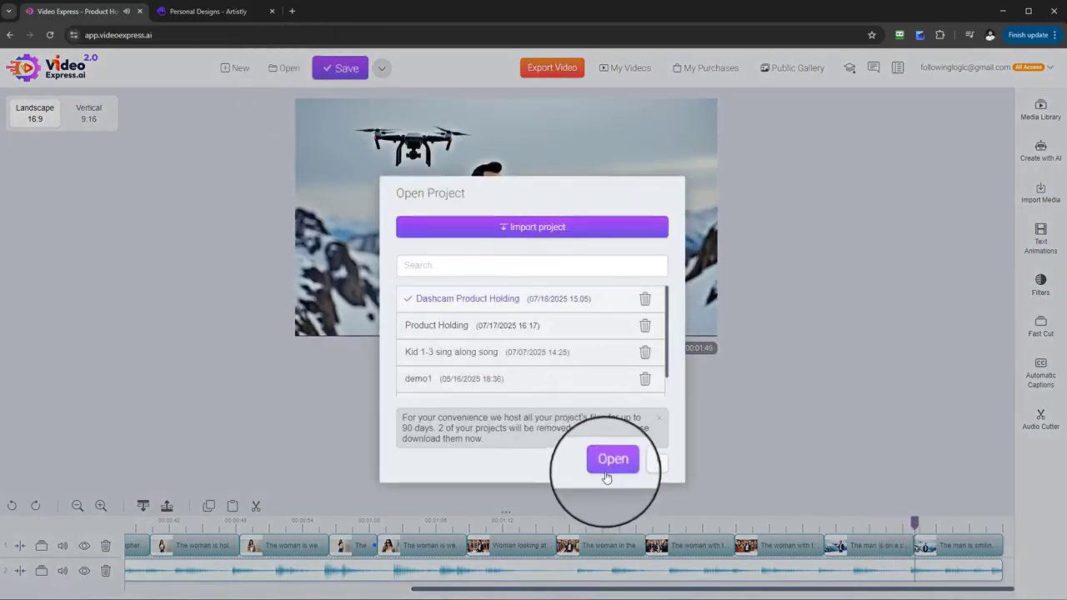
pyautogui.click(610, 464)
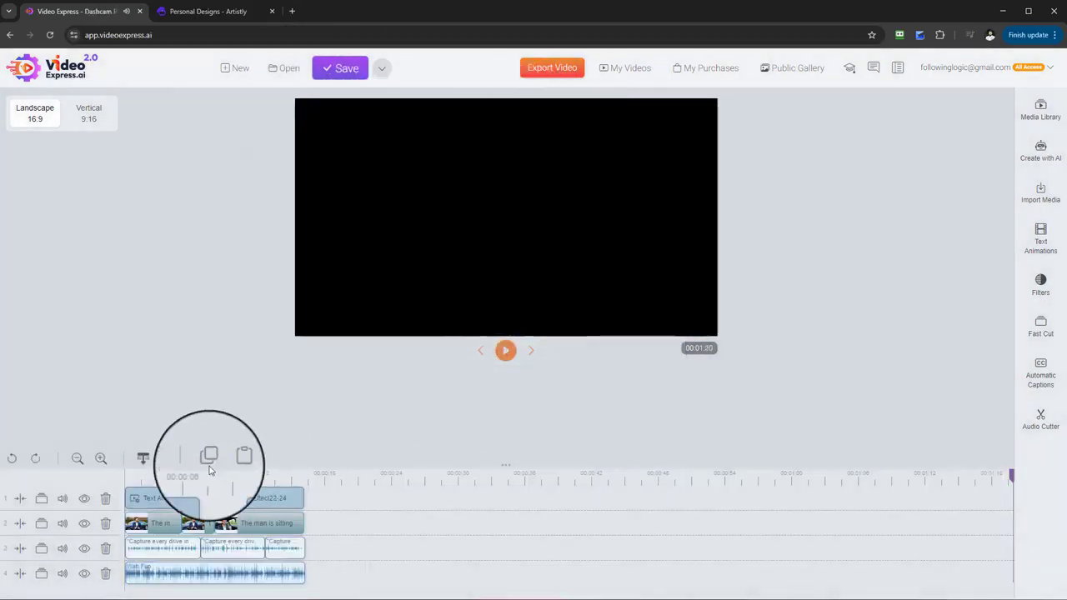
pyautogui.click(128, 477)
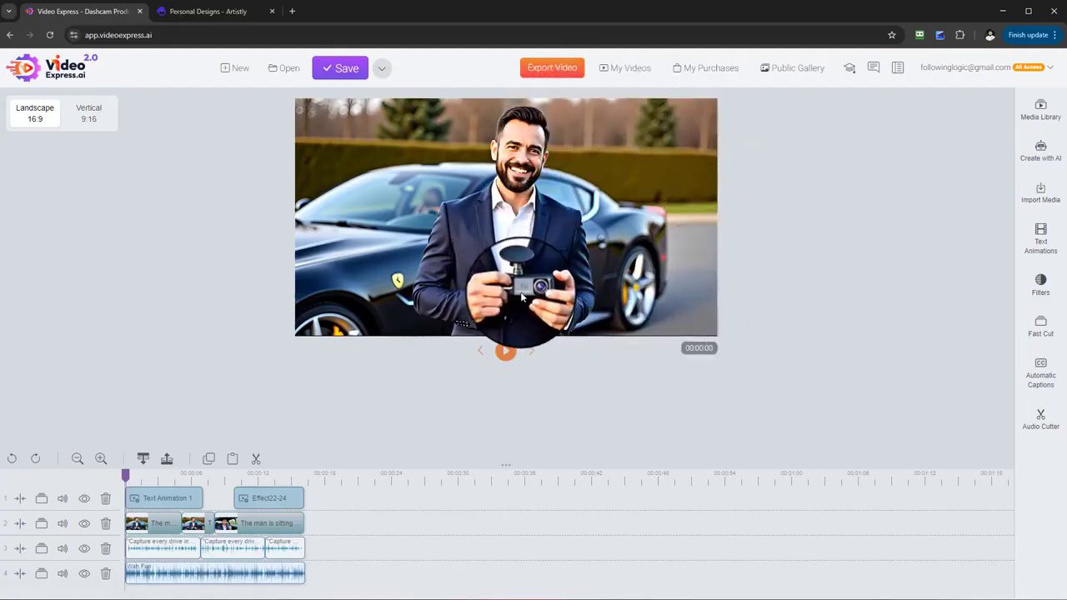
pyautogui.click(506, 351)
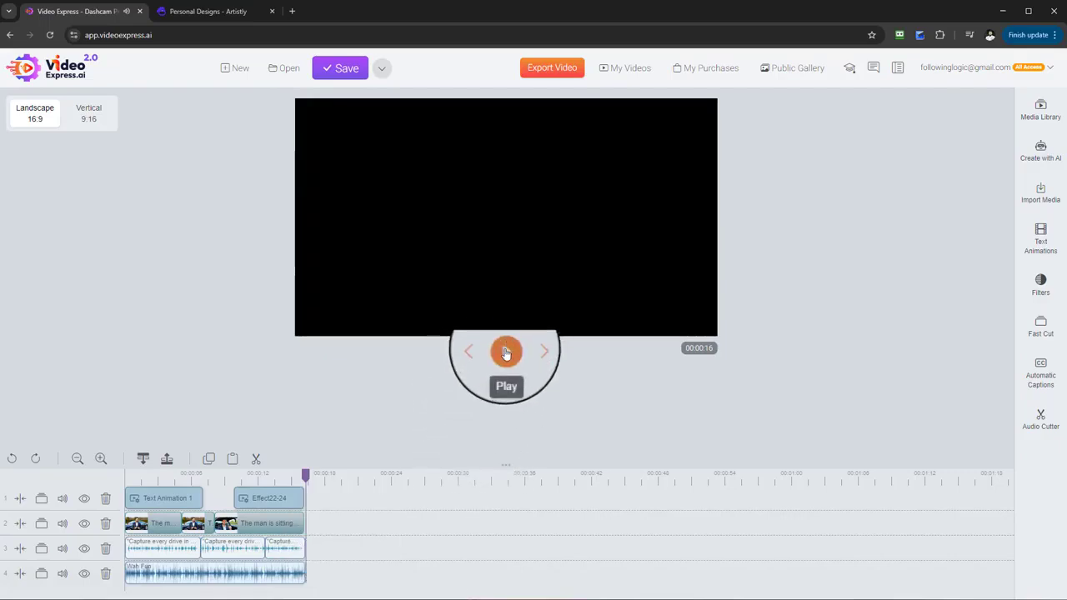
# Step: Open the My AI Videos folder in the media library
pyautogui.click(1040, 110)
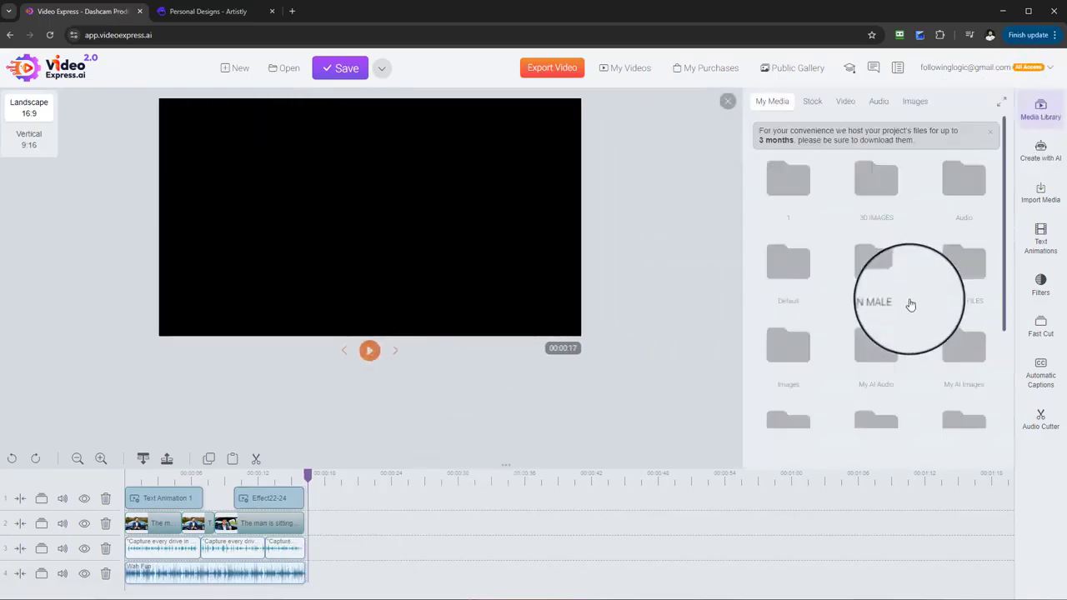
pyautogui.scroll(-3, 912, 302)
pyautogui.scroll(-1, 881, 372)
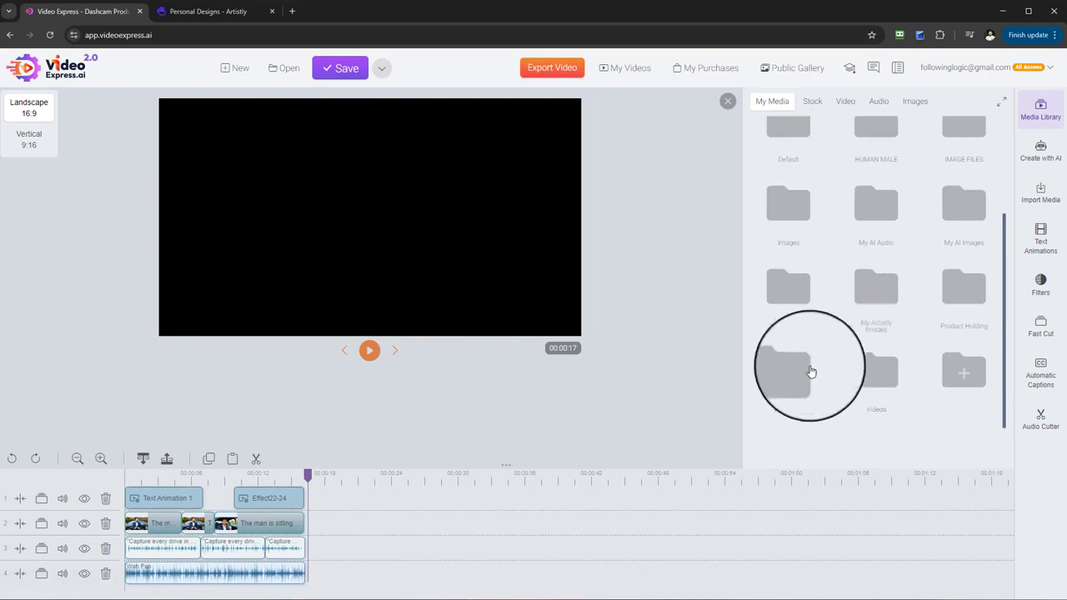
pyautogui.click(788, 296)
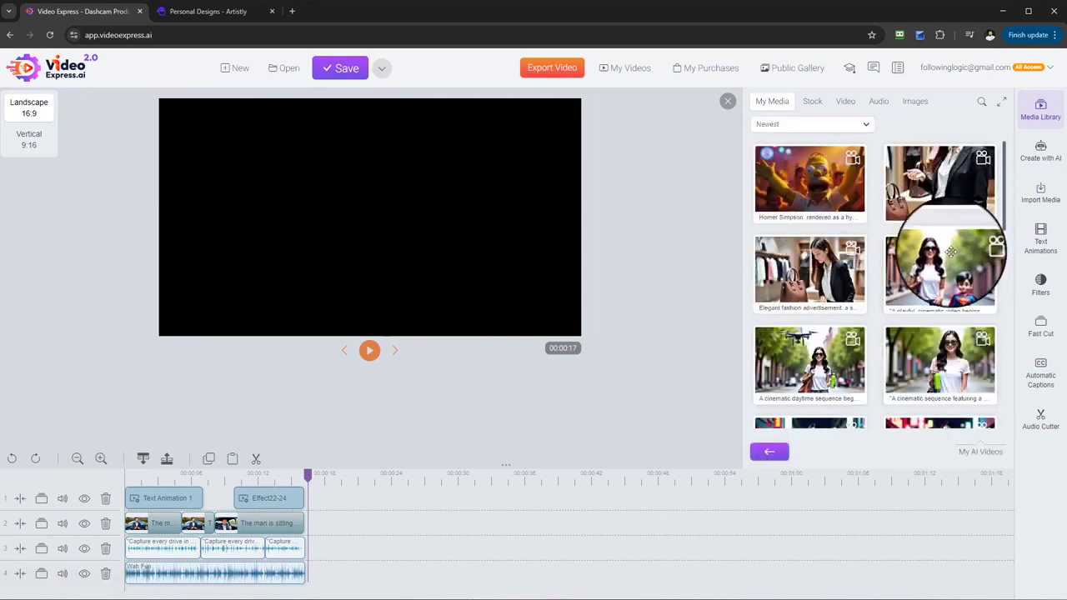
# Step: Place the cinematic daytime clip with the drone on track 1 at about 20 seconds and preview it
pyautogui.scroll(-5, 950, 251)
pyautogui.scroll(3, 924, 310)
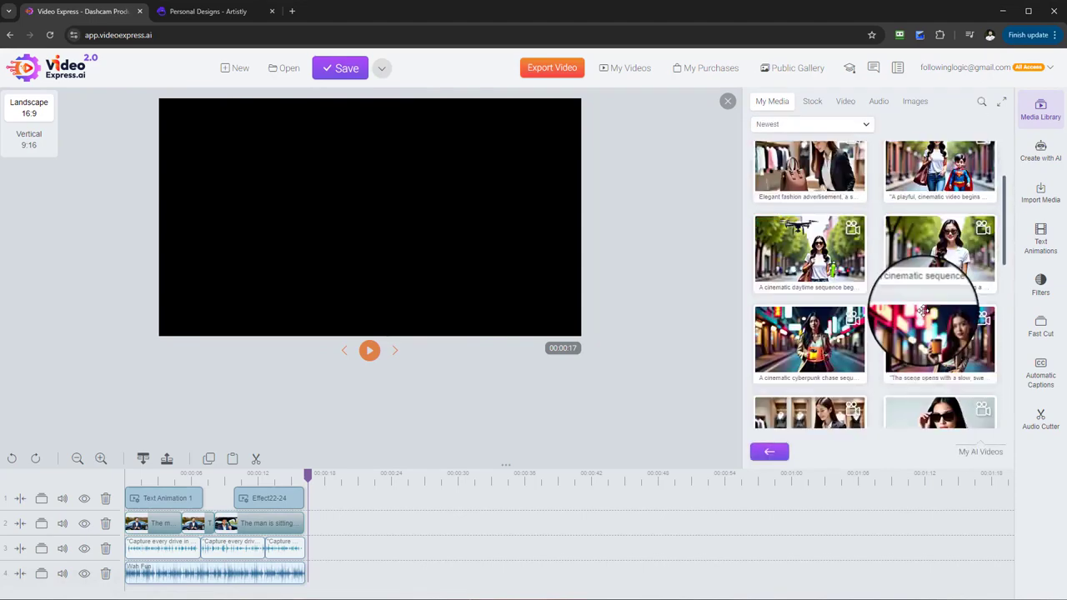
pyautogui.scroll(-2, 927, 307)
pyautogui.moveTo(848, 196); pyautogui.dragTo(392, 504)
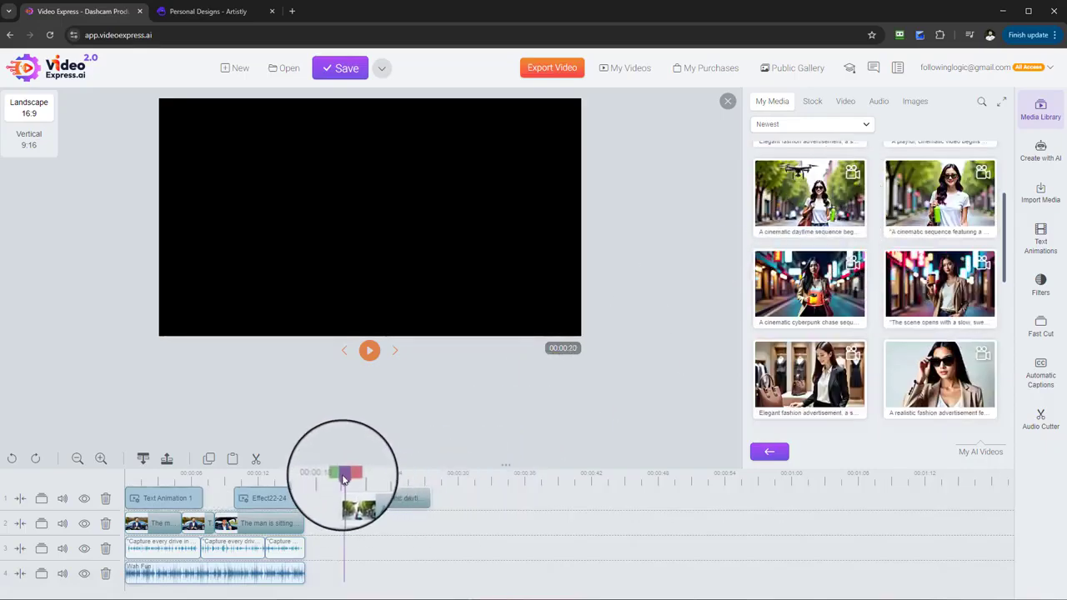
pyautogui.moveTo(343, 479); pyautogui.dragTo(342, 477)
pyautogui.click(369, 350)
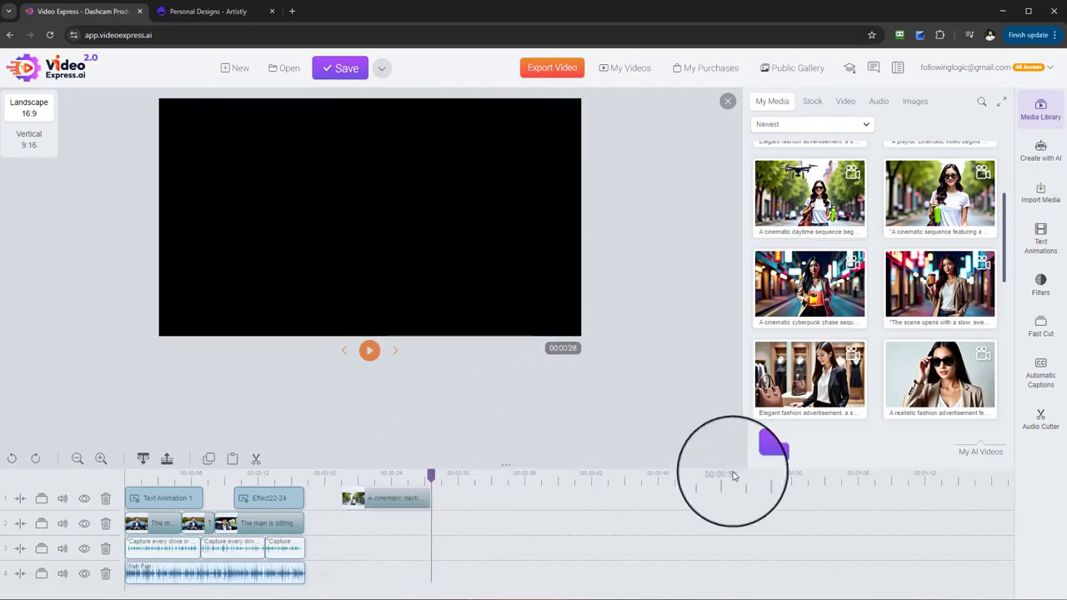
# Step: Add the cartoon illustration style clip of the man with the hammer directly after the daytime clip and preview it
pyautogui.moveTo(1005, 268); pyautogui.dragTo(1002, 335)
pyautogui.moveTo(927, 221); pyautogui.dragTo(467, 503)
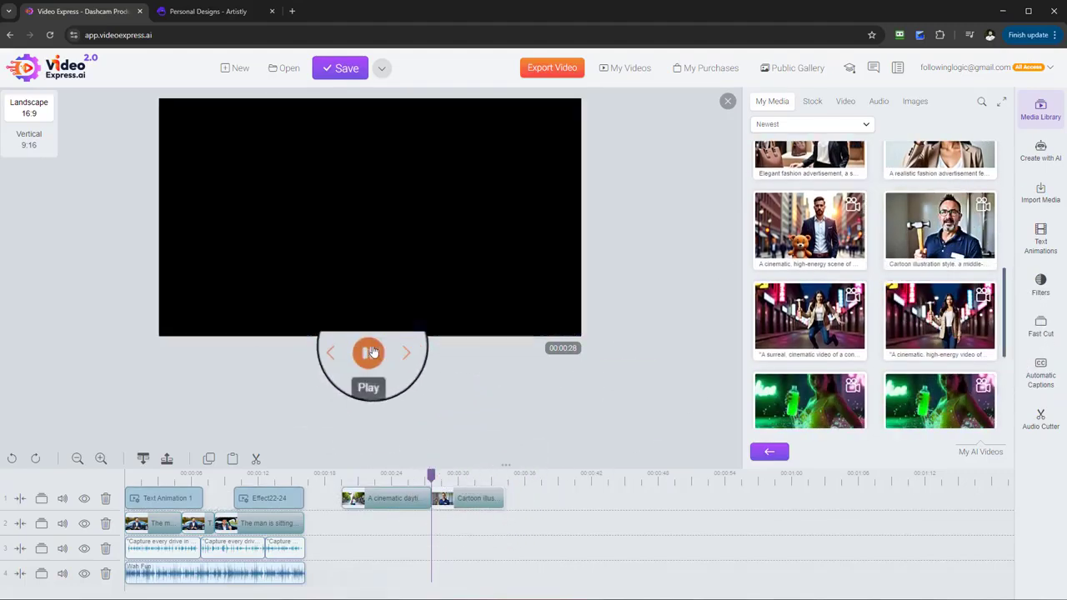
pyautogui.click(369, 351)
pyautogui.click(369, 351)
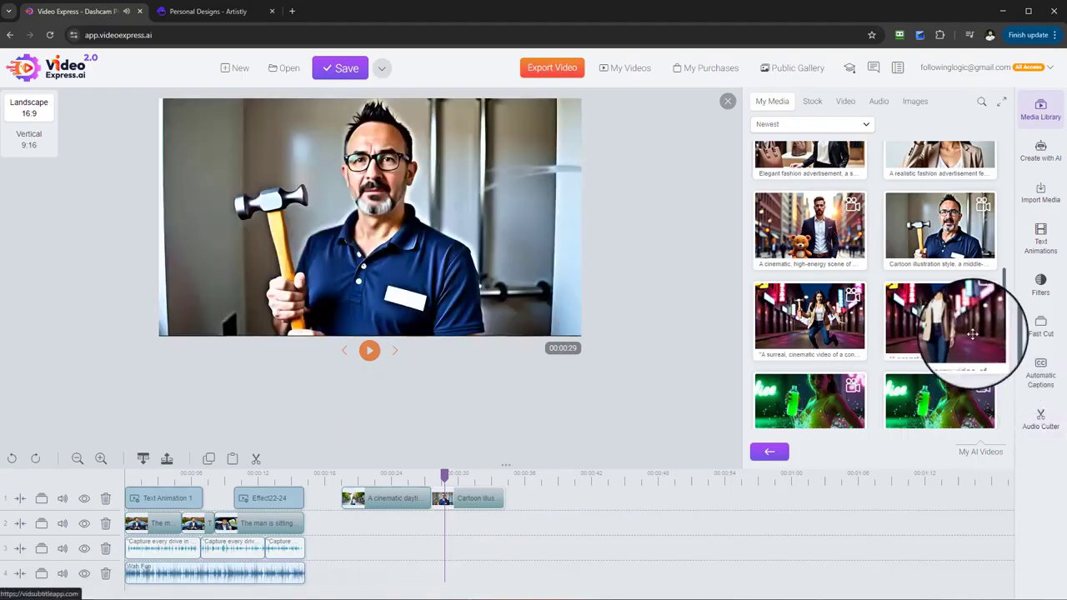
# Step: Add the cinematic, high-energy clip of the woman with the hammer after the cartoon clip and play it
pyautogui.scroll(-2, 938, 283)
pyautogui.moveTo(924, 215); pyautogui.dragTo(502, 492)
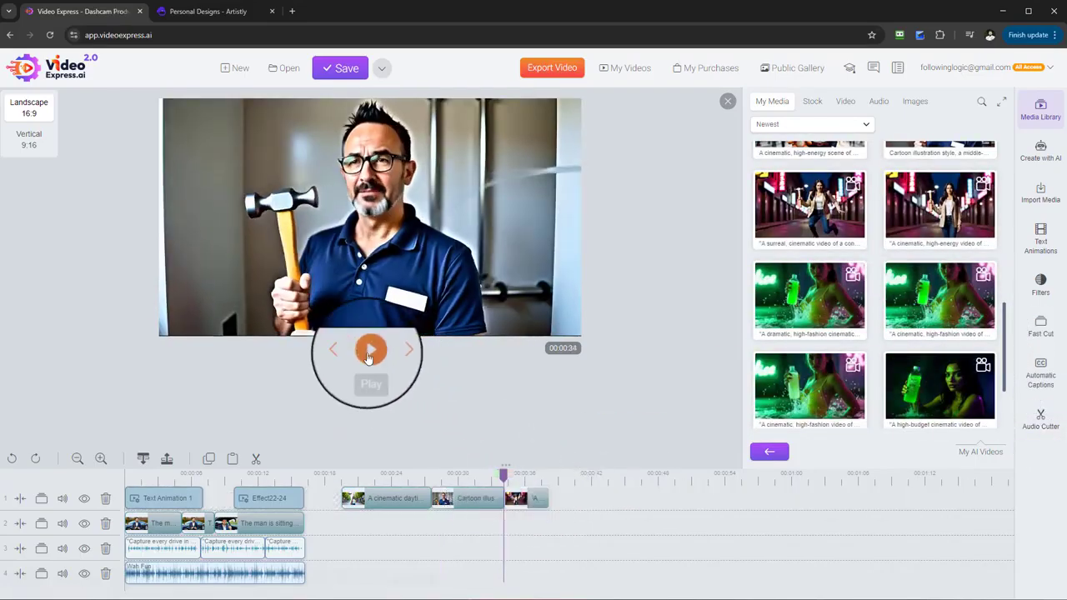
pyautogui.click(370, 351)
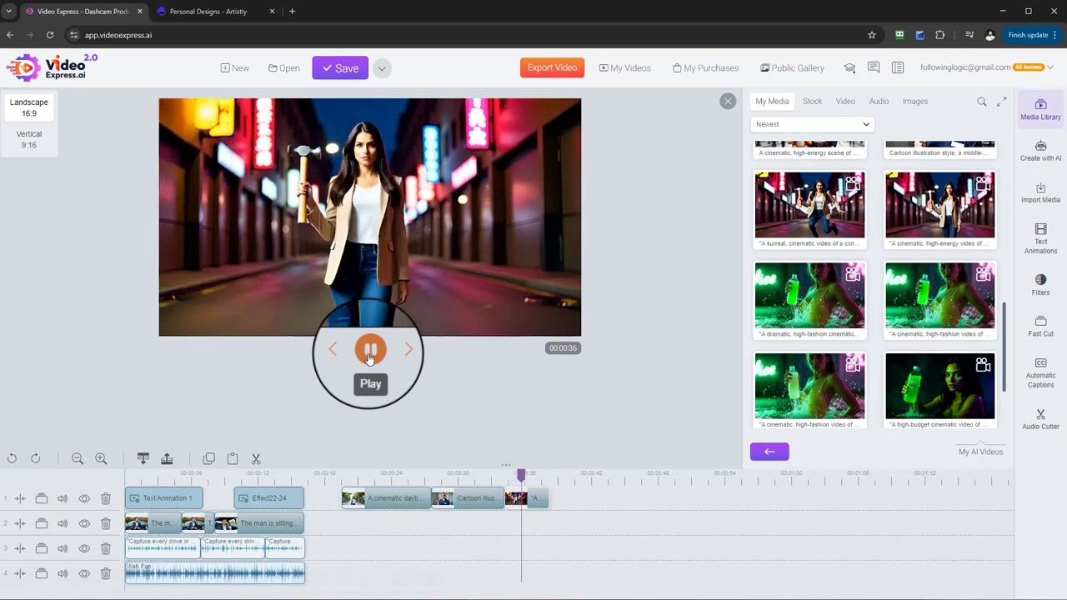
# Step: Add the dramatic, high-fashion clip of the woman with the green bottle at the end of track 1 and preview it
pyautogui.scroll(-2, 893, 334)
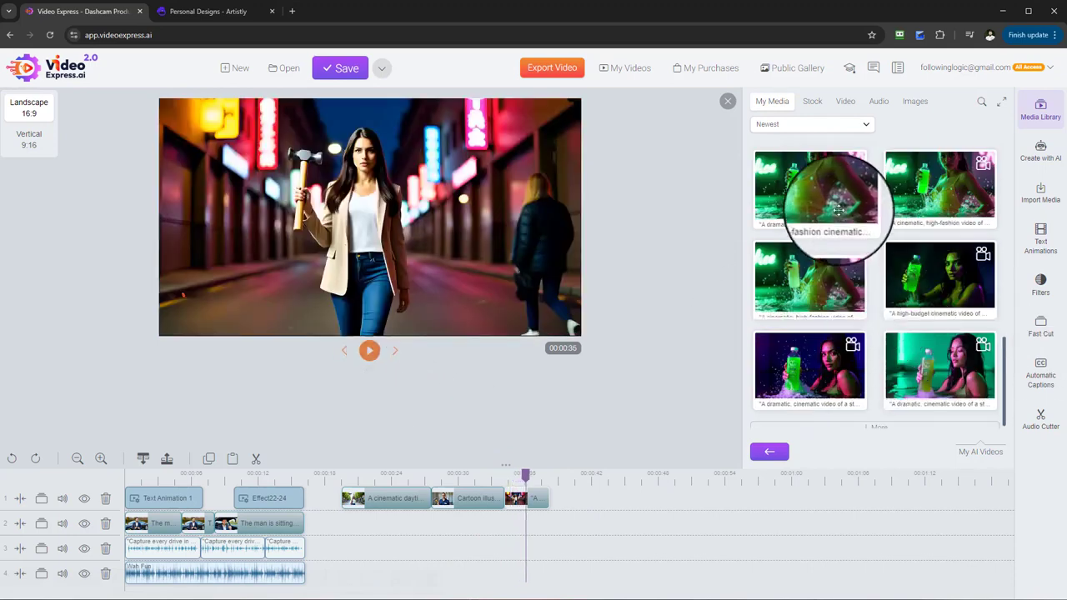
pyautogui.moveTo(829, 207); pyautogui.dragTo(566, 494)
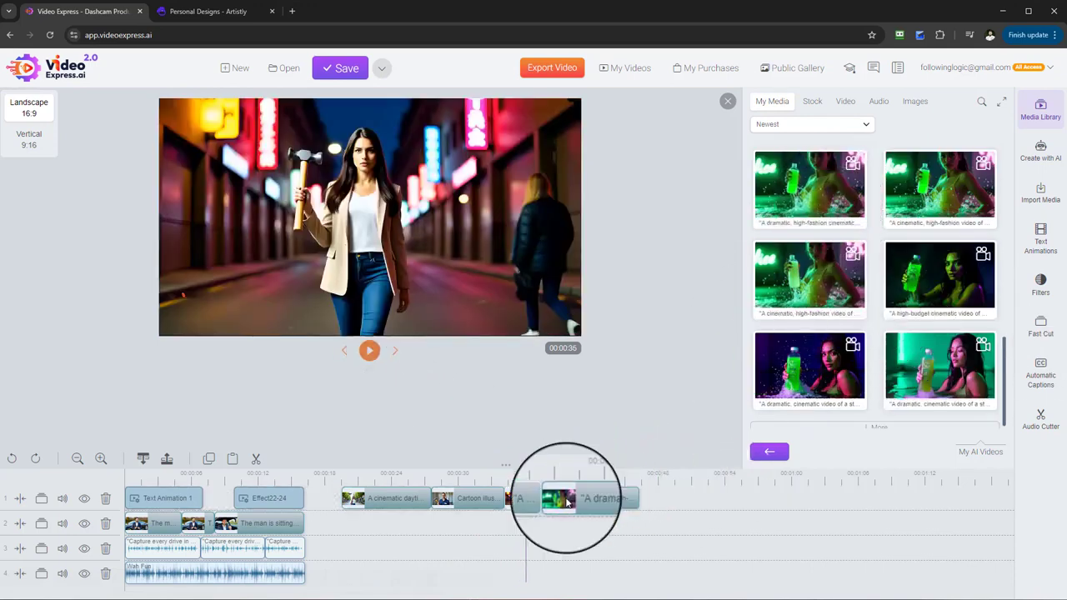
pyautogui.click(371, 354)
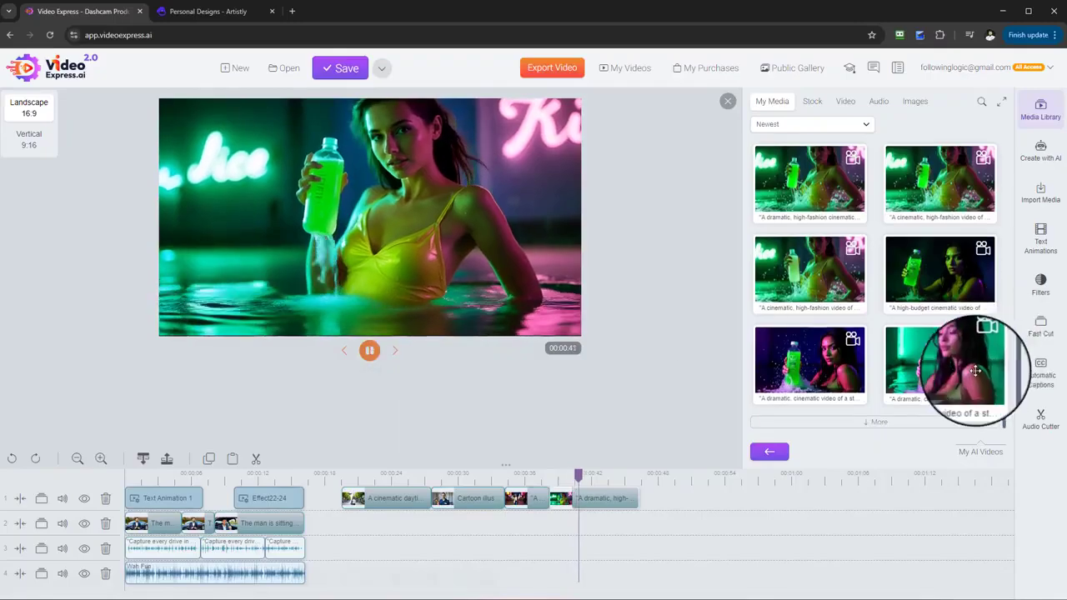
# Step: Load more library videos, add the clip of the woman with the shaker bottle after the high-fashion clip, and preview it
pyautogui.click(917, 426)
pyautogui.scroll(-3, 917, 325)
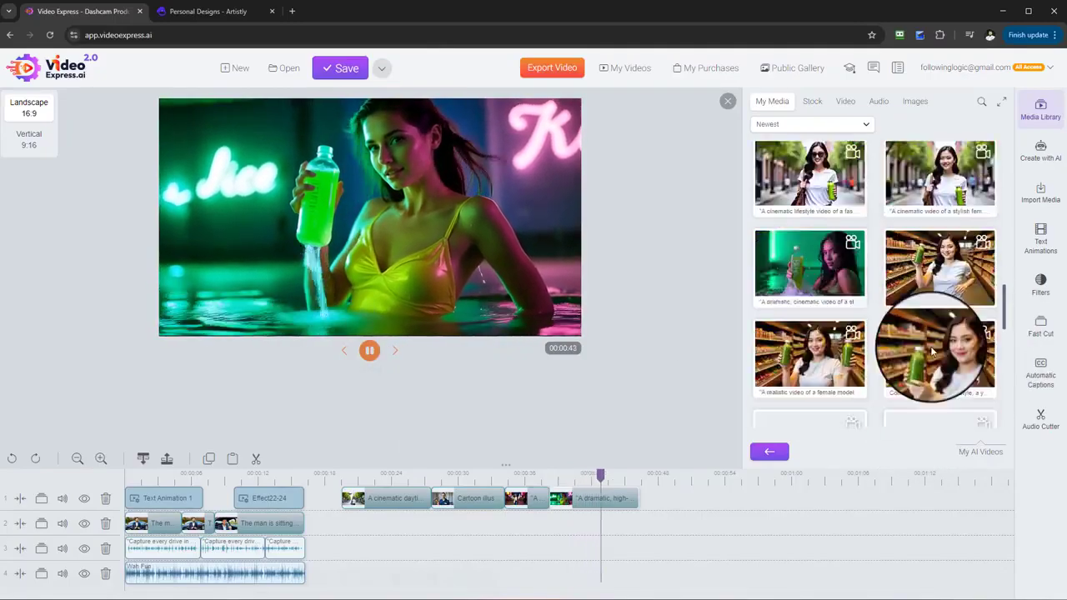
pyautogui.moveTo(908, 310); pyautogui.dragTo(652, 490)
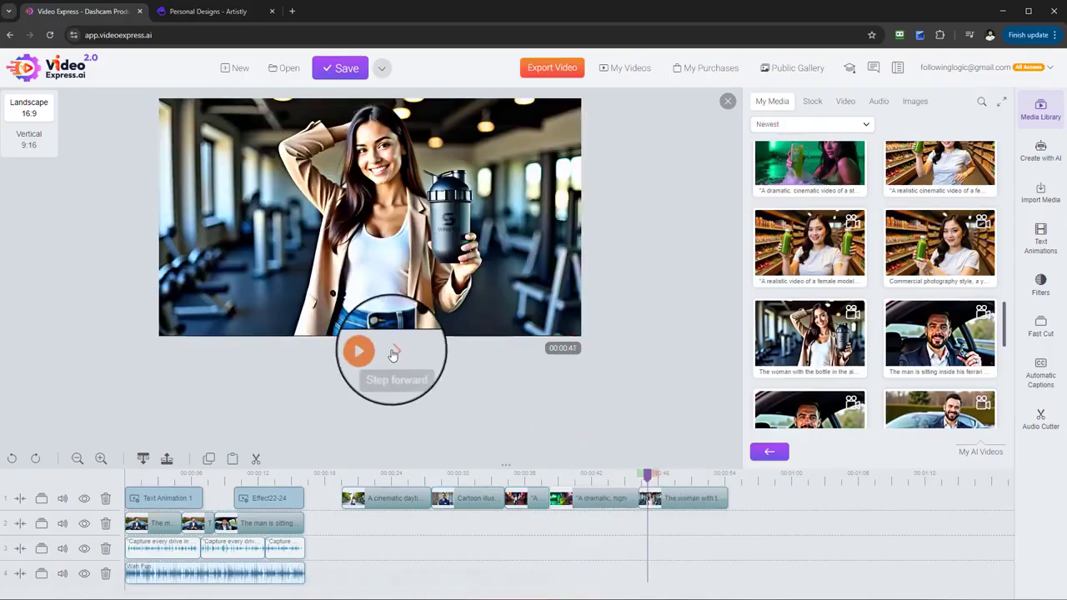
pyautogui.click(370, 350)
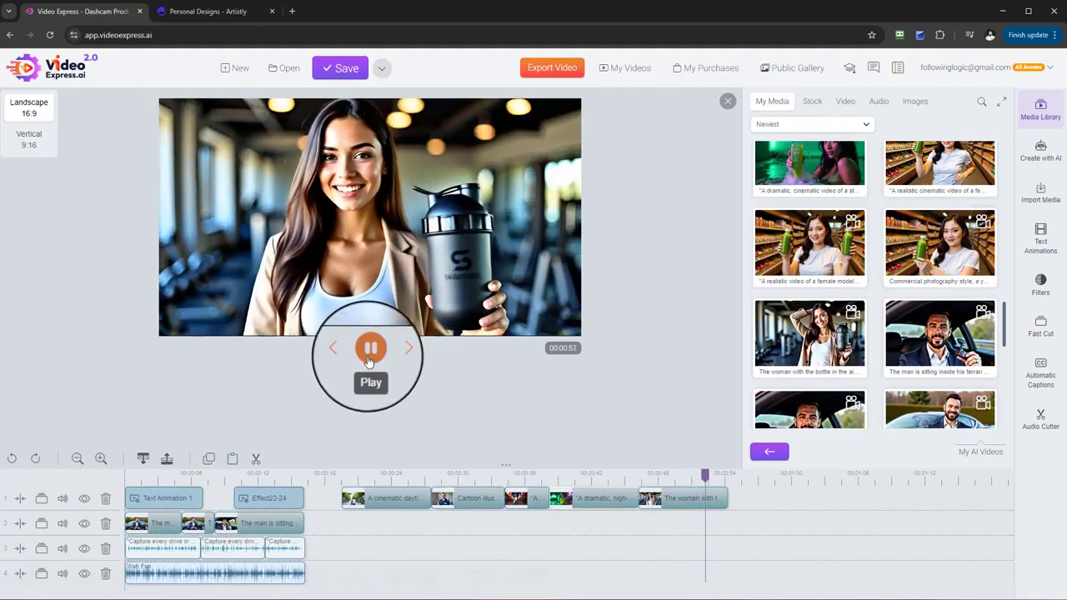
pyautogui.click(370, 350)
# Step: Browse further through the My AI Videos library, loading more clips twice, to examine the product-holding examples
pyautogui.scroll(-3, 971, 332)
pyautogui.scroll(-10, 950, 342)
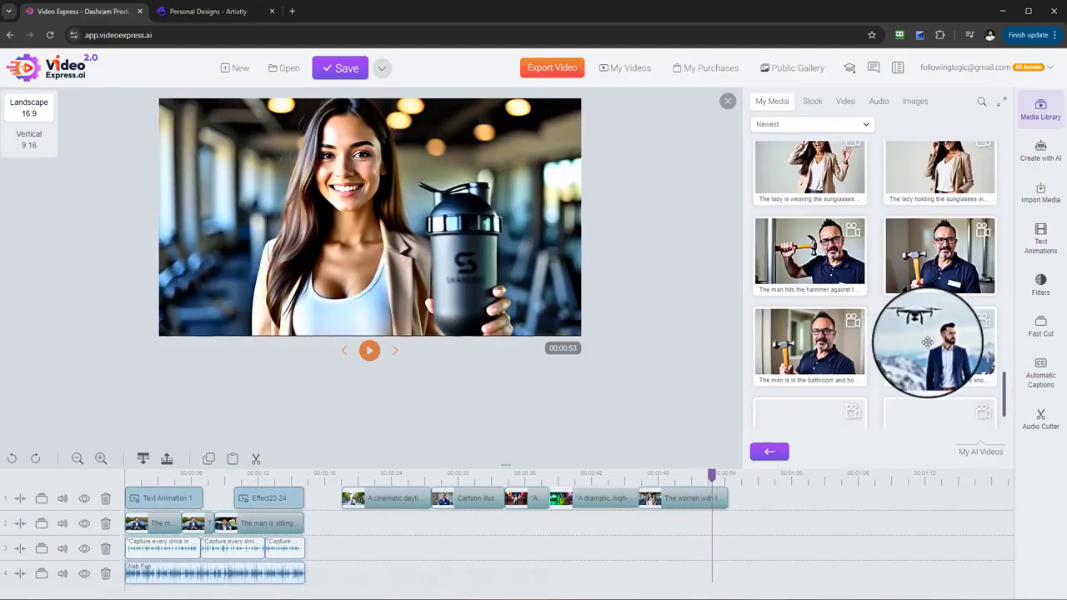
pyautogui.click(908, 419)
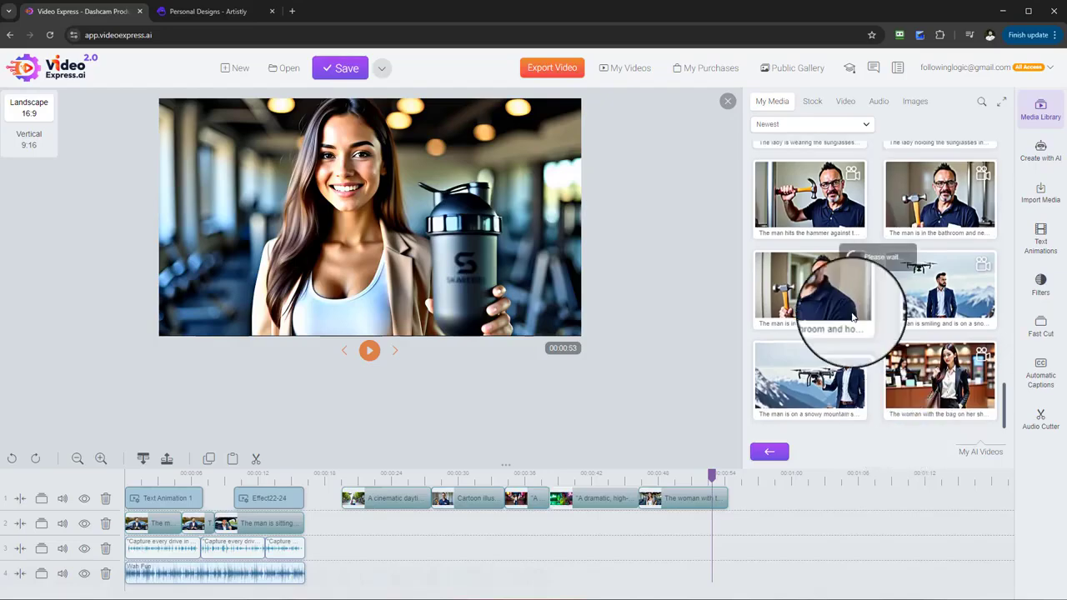
pyautogui.scroll(-5, 905, 250)
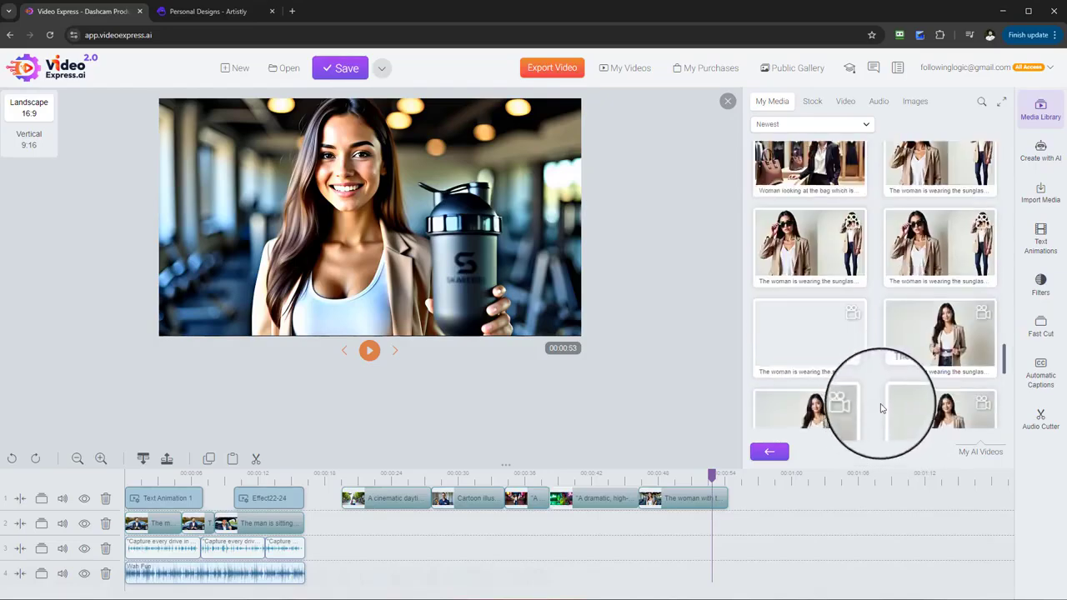
pyautogui.scroll(-10, 903, 353)
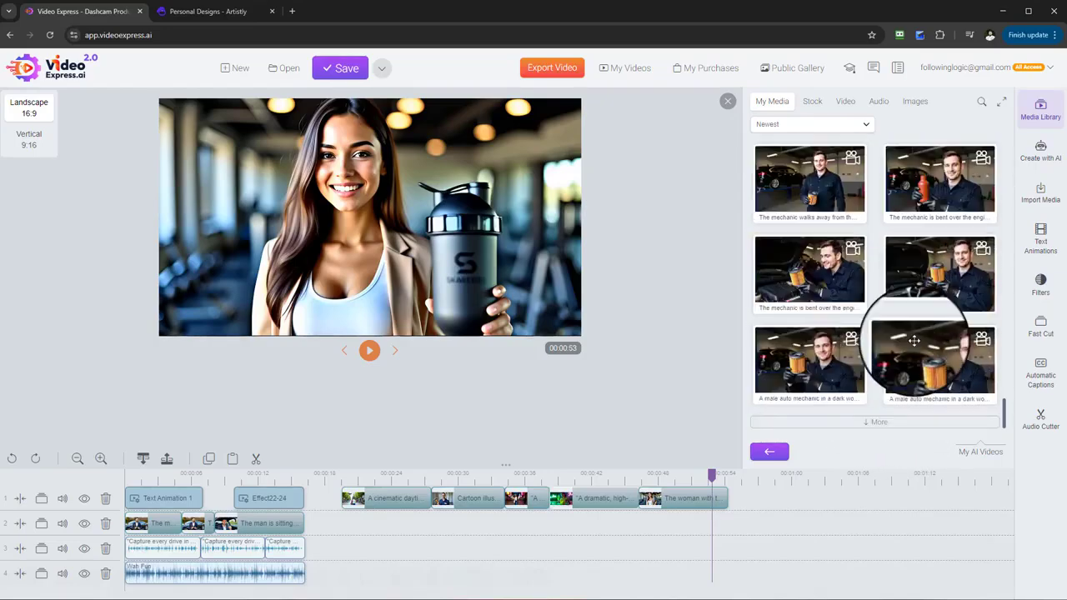
pyautogui.click(892, 421)
pyautogui.scroll(-3, 892, 326)
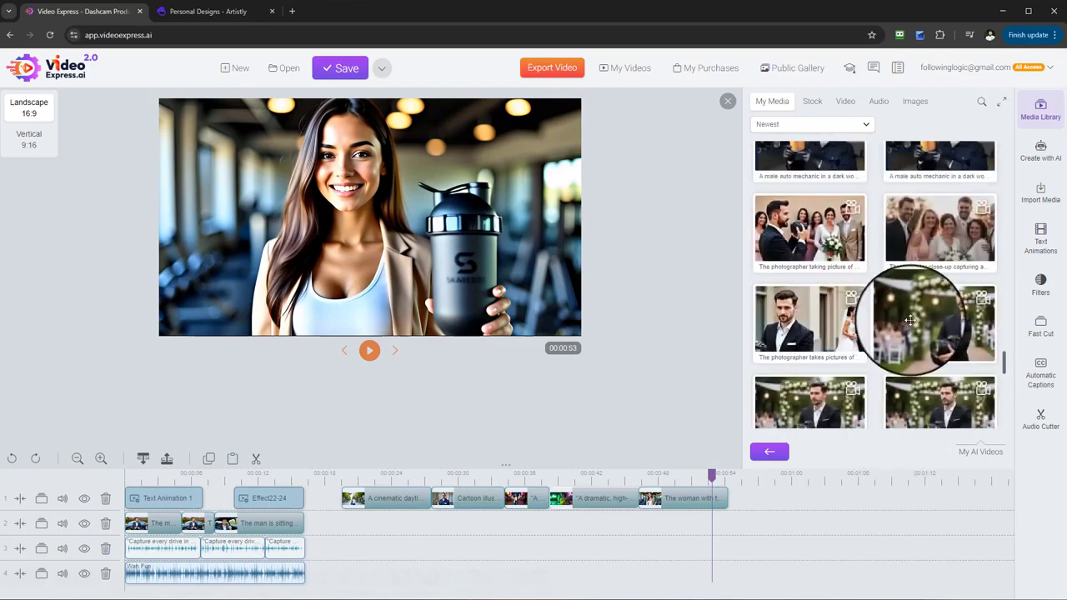
pyautogui.scroll(-6, 909, 319)
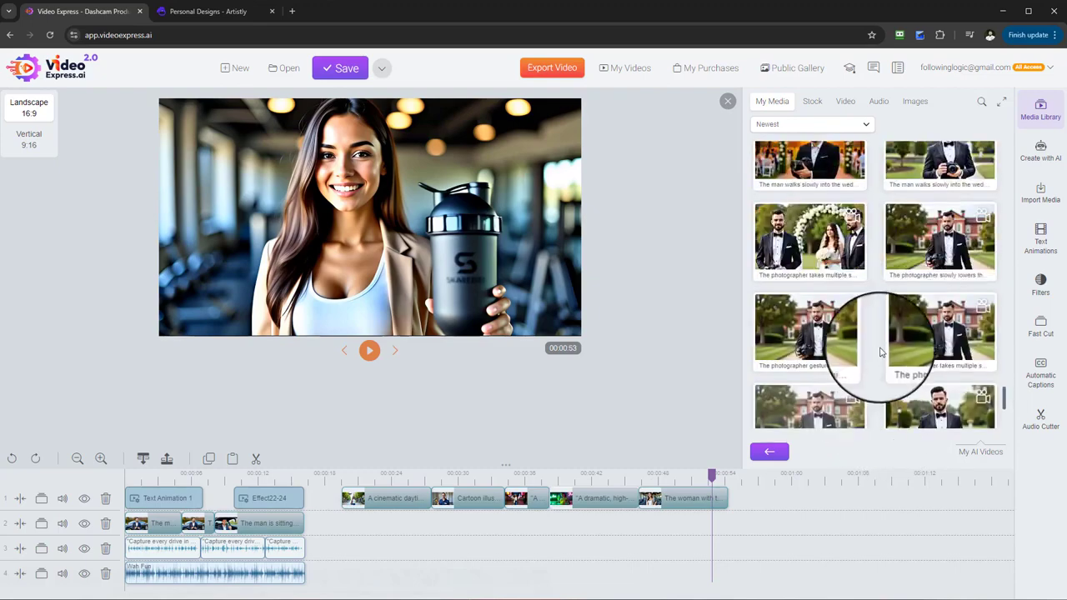
pyautogui.scroll(-3, 884, 350)
pyautogui.scroll(4, 950, 330)
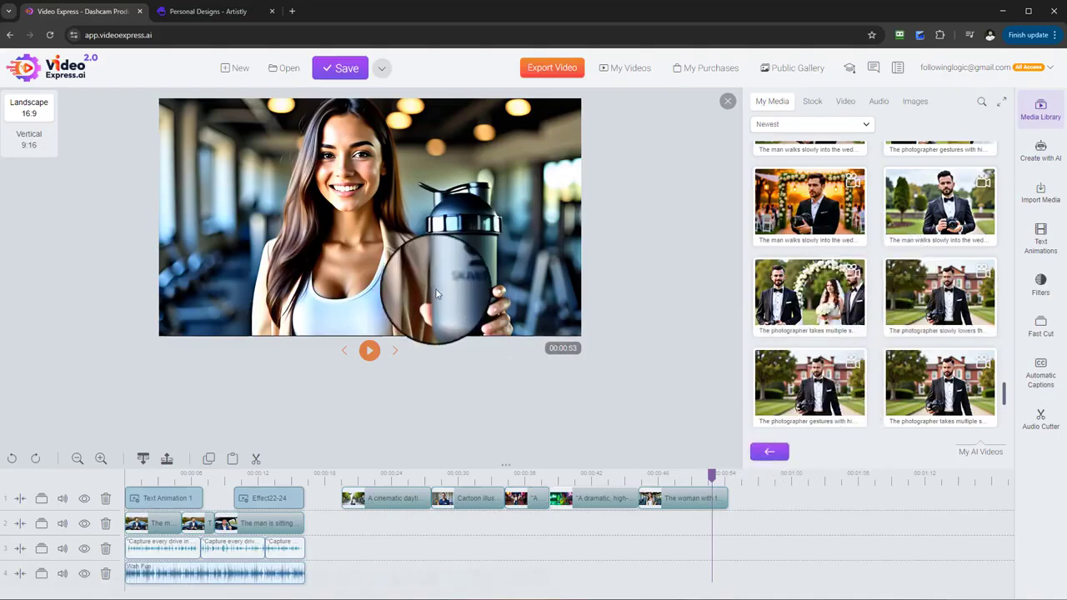
# Step: Start a new project without saving the current one, and switch to Artistly's personal designs
pyautogui.click(237, 67)
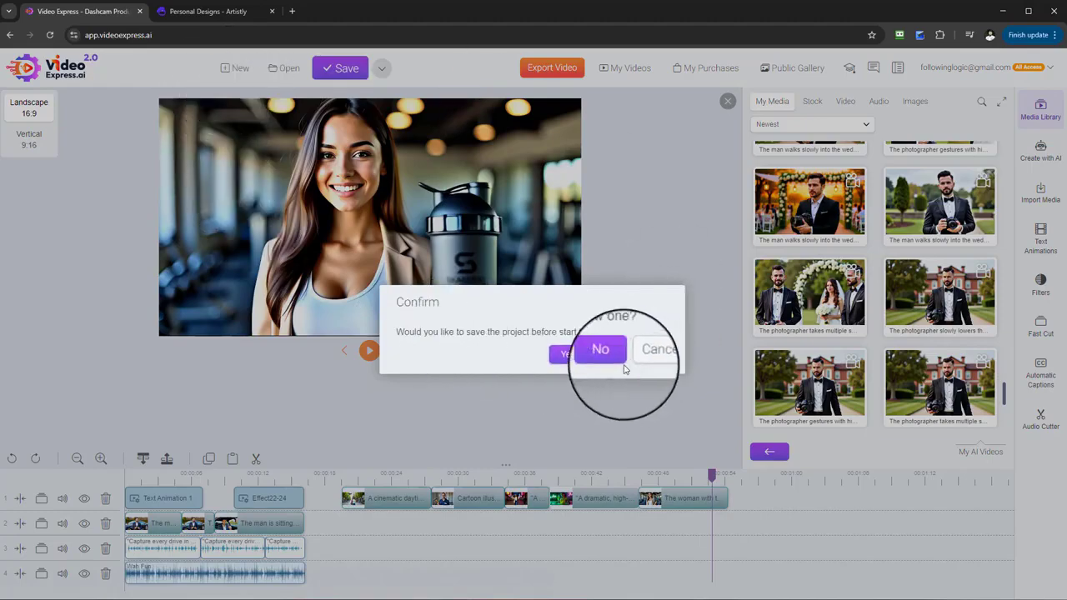
pyautogui.click(600, 353)
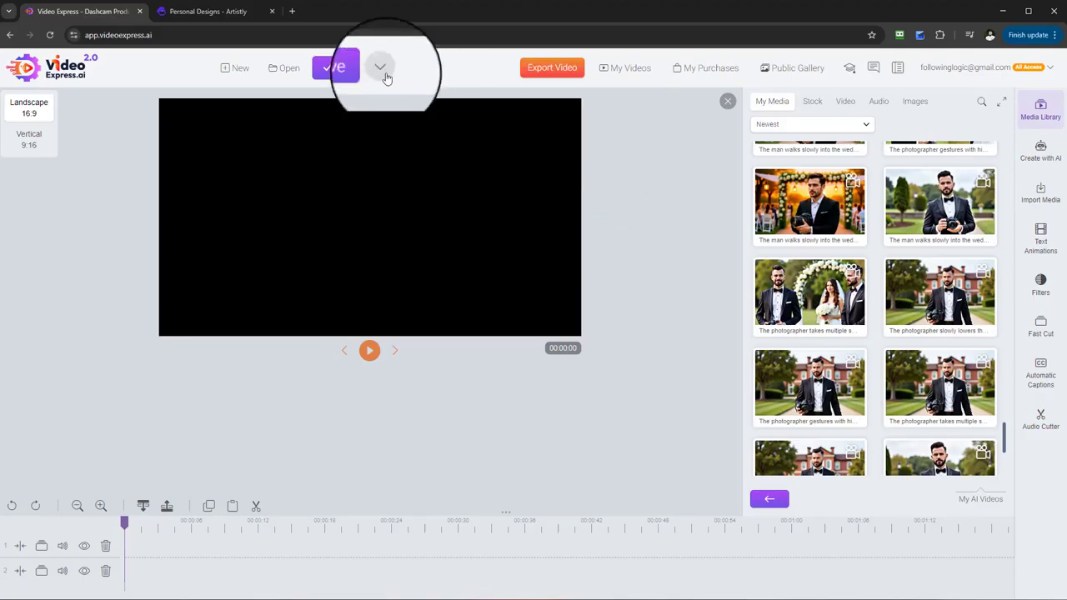
pyautogui.click(208, 11)
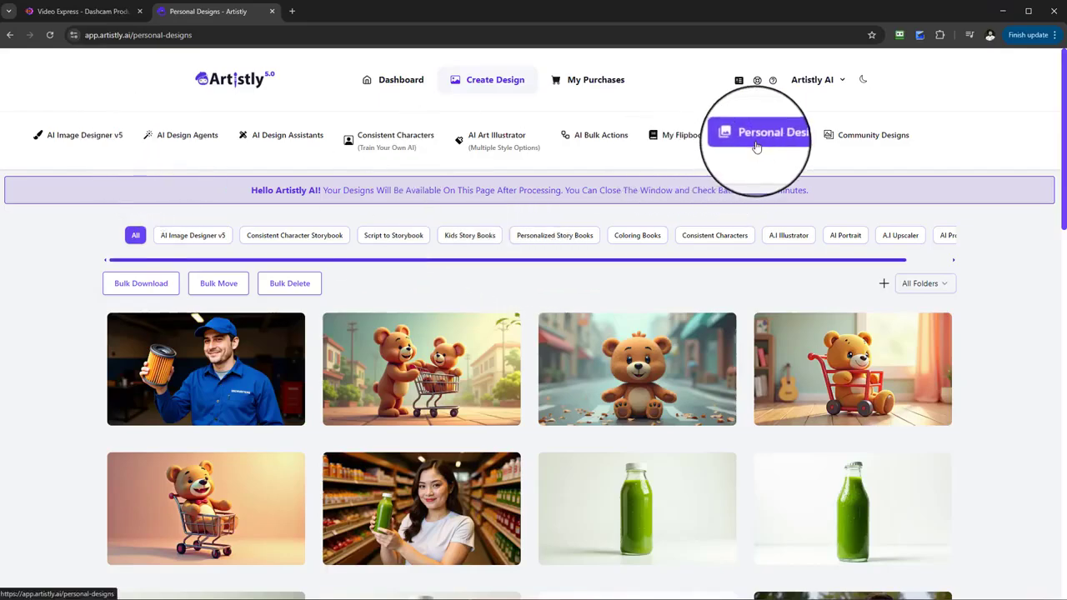
# Step: Look through the personal designs gallery, loading more designs, to review the product and character images
pyautogui.scroll(-10, 743, 350)
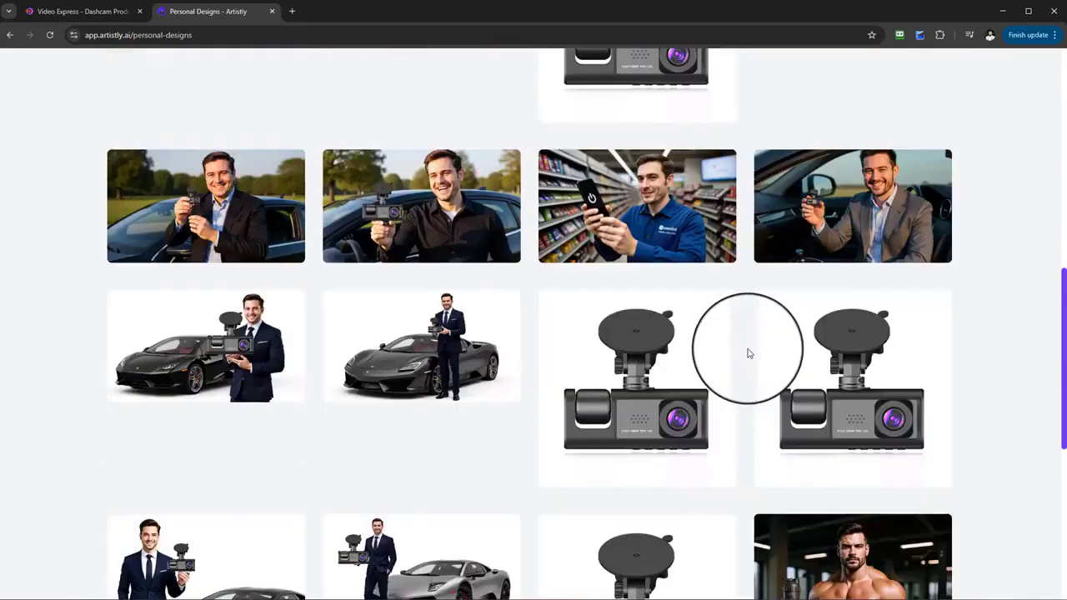
pyautogui.scroll(-6, 747, 354)
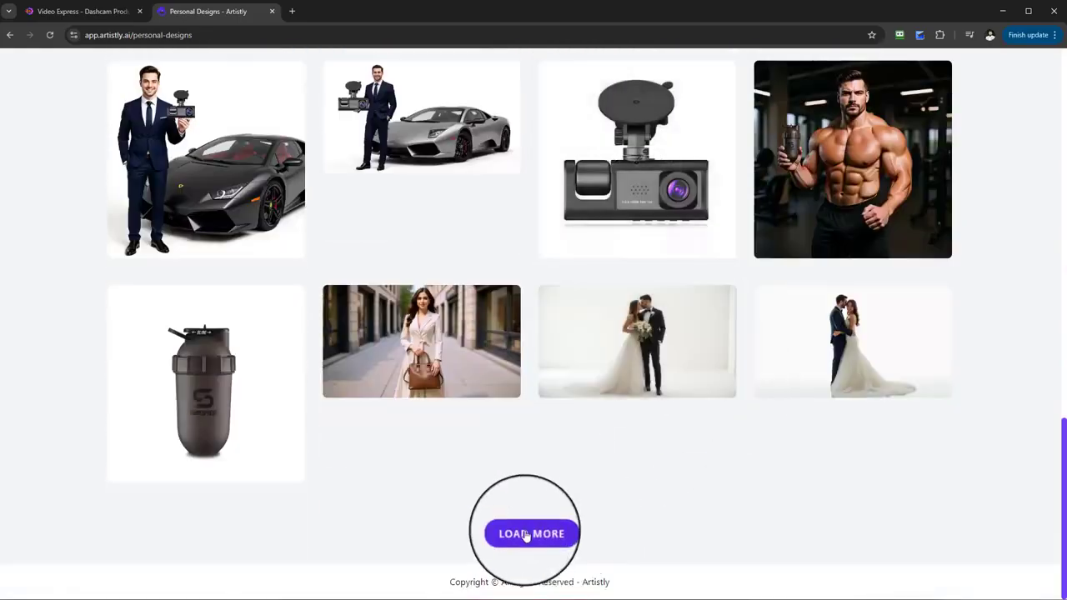
pyautogui.click(526, 534)
pyautogui.scroll(-8, 789, 412)
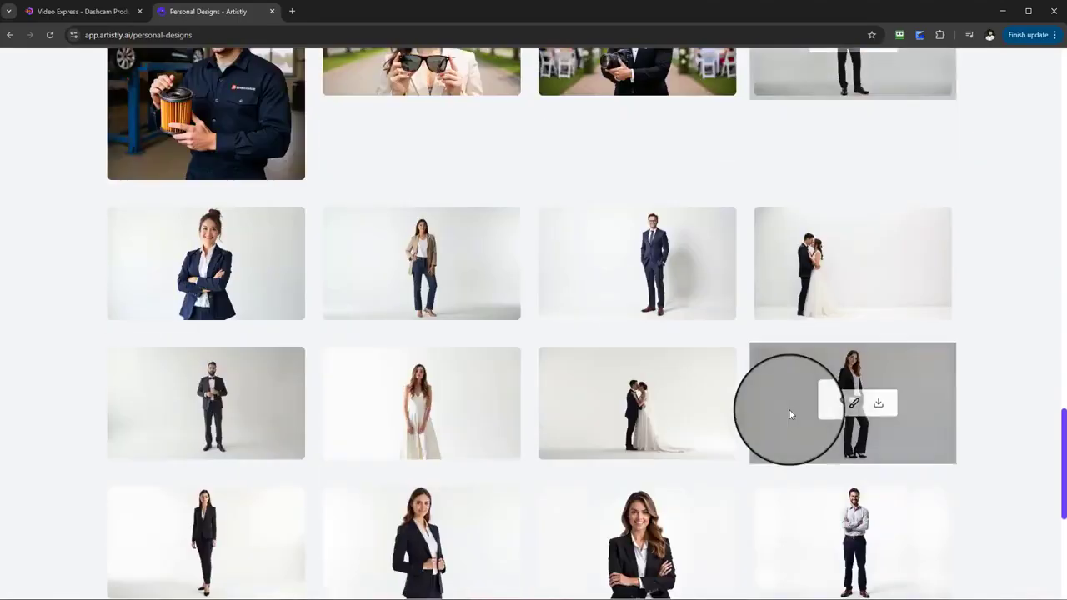
pyautogui.scroll(-3, 789, 407)
pyautogui.scroll(10, 775, 413)
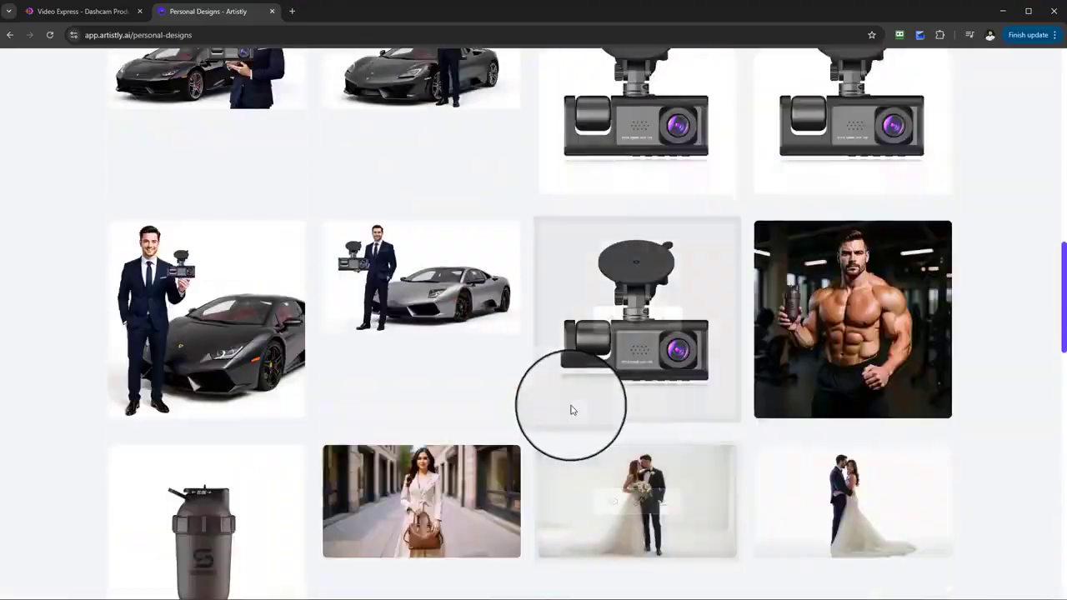
pyautogui.scroll(5, 571, 409)
# Step: Switch to Video Express, checking the Artistly account once more, and open the import of images from Artistly
pyautogui.click(80, 11)
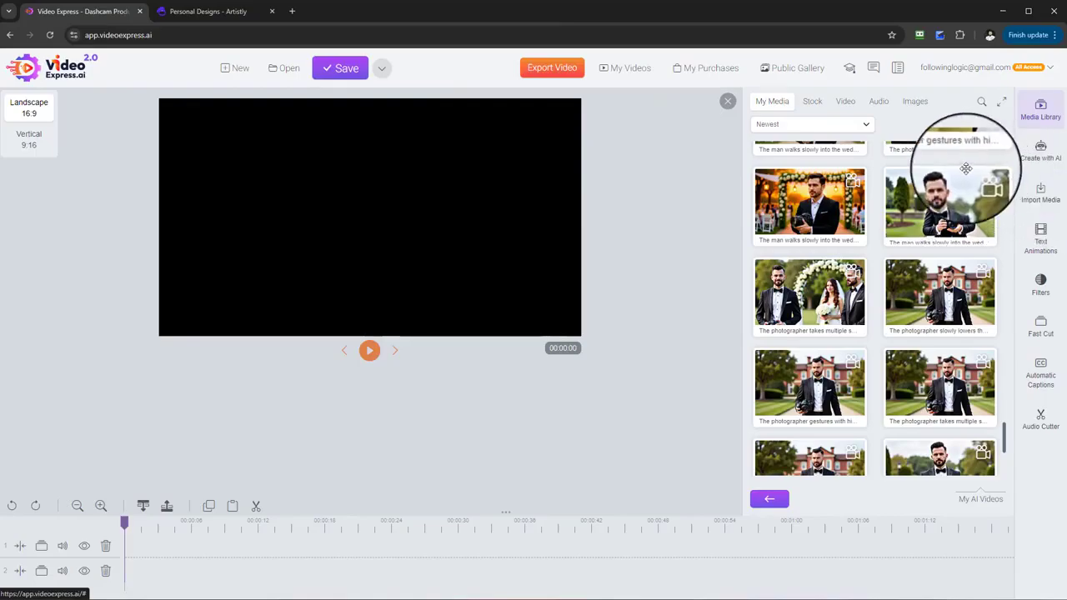
pyautogui.click(206, 13)
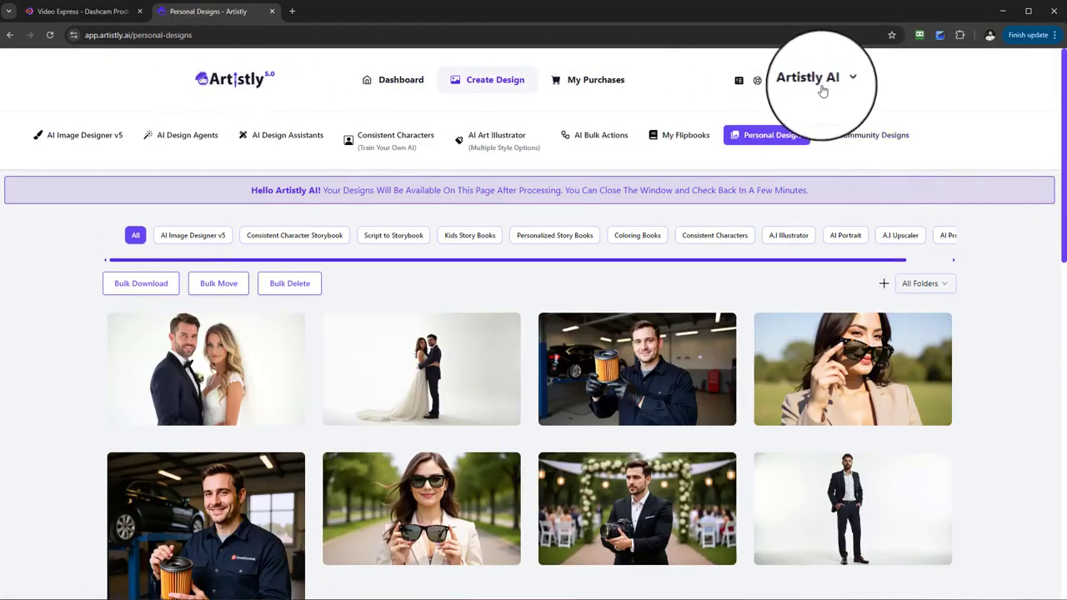
pyautogui.click(75, 11)
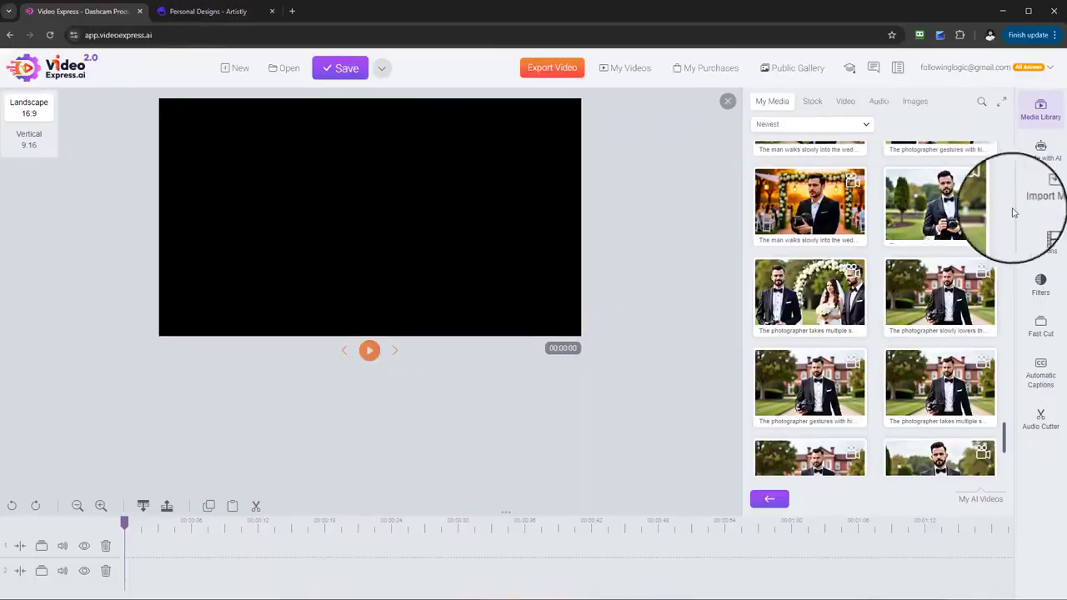
pyautogui.click(1054, 208)
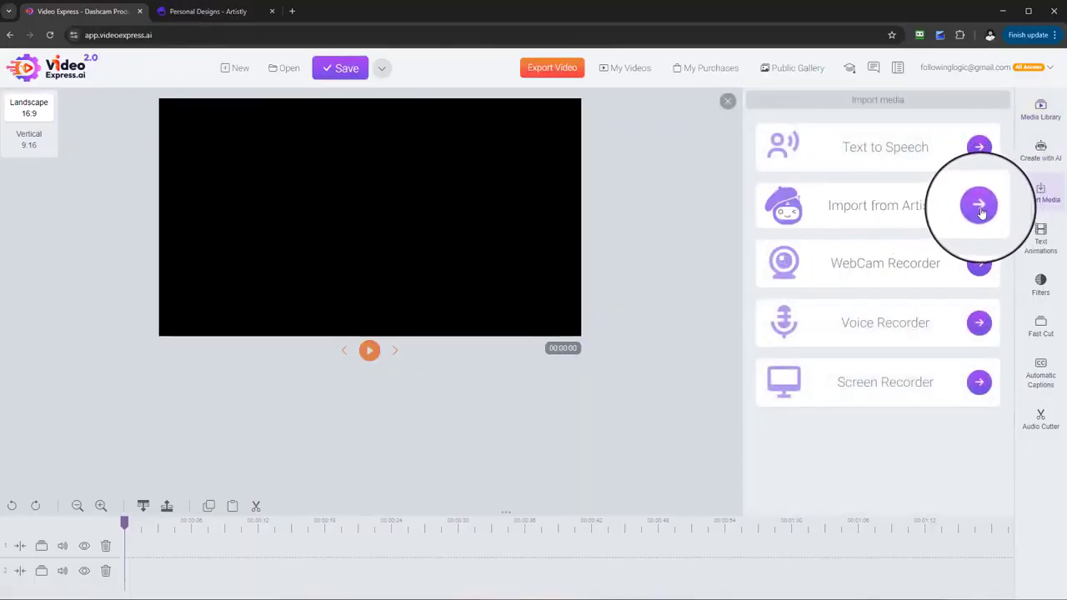
pyautogui.click(980, 207)
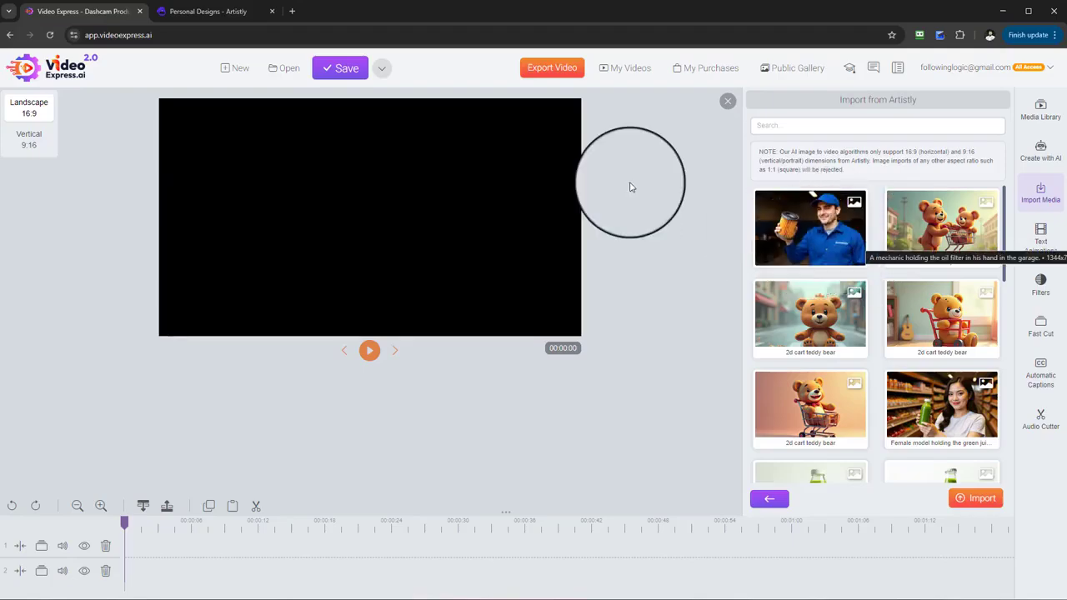
# Step: Switch to Artistly, open AI Image Designer v5 with the Create From Prompt category, and show its aspect ratio options
pyautogui.click(207, 12)
pyautogui.click(79, 135)
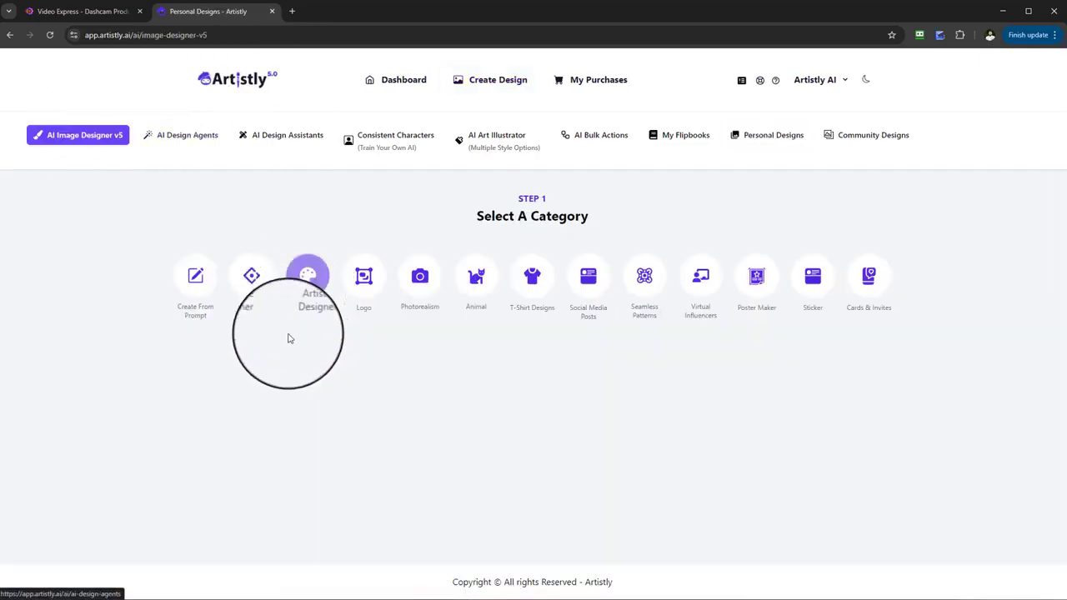
pyautogui.click(210, 292)
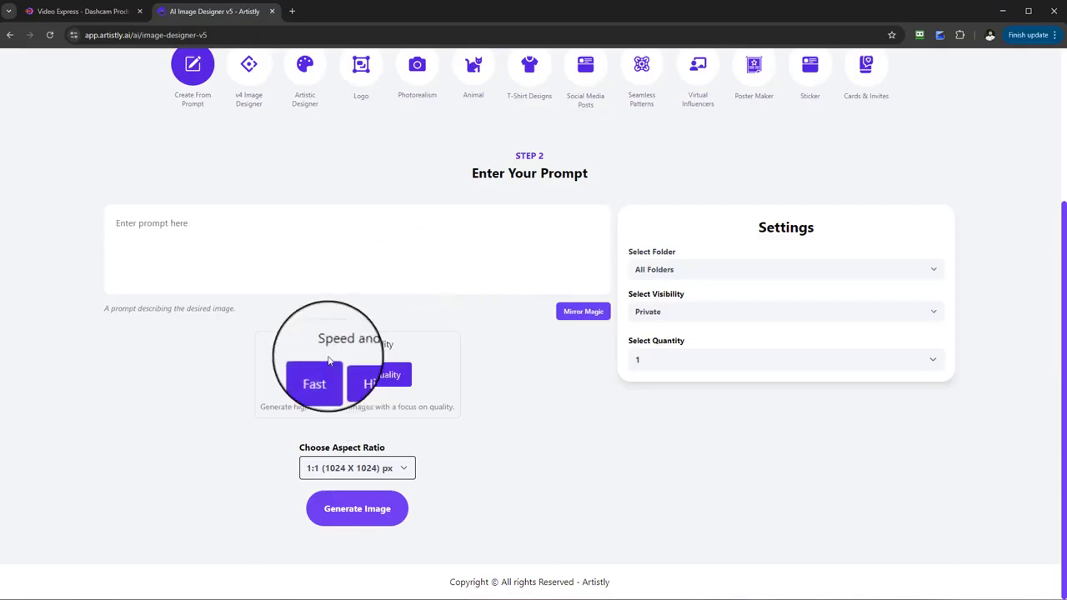
pyautogui.click(390, 469)
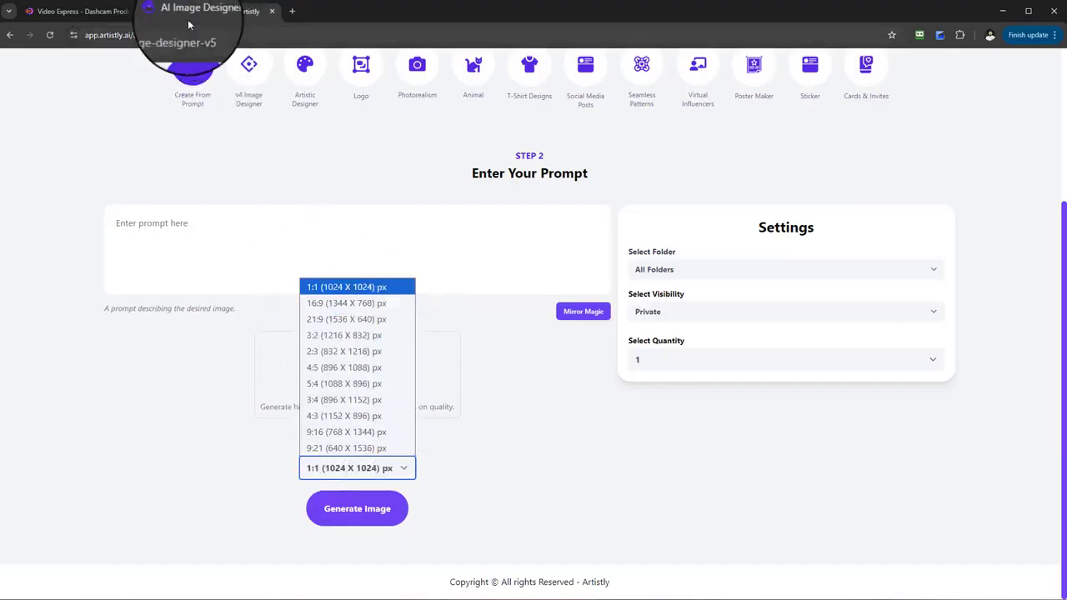
# Step: Switch to Video Express and look through the Artistly images available for import
pyautogui.click(133, 15)
pyautogui.scroll(-5, 958, 413)
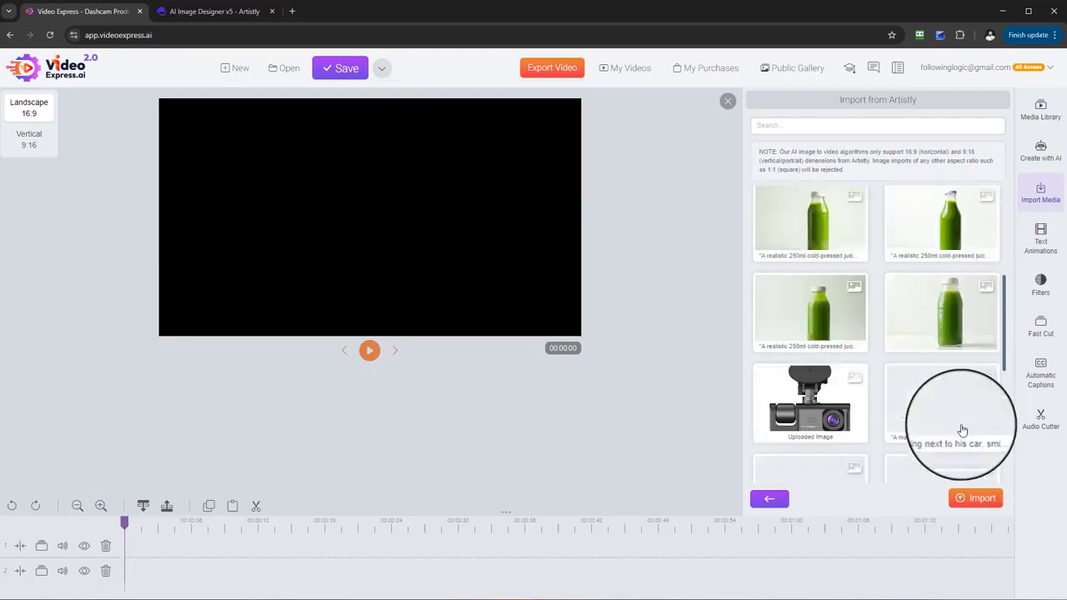
pyautogui.scroll(-2, 960, 427)
pyautogui.scroll(6, 853, 353)
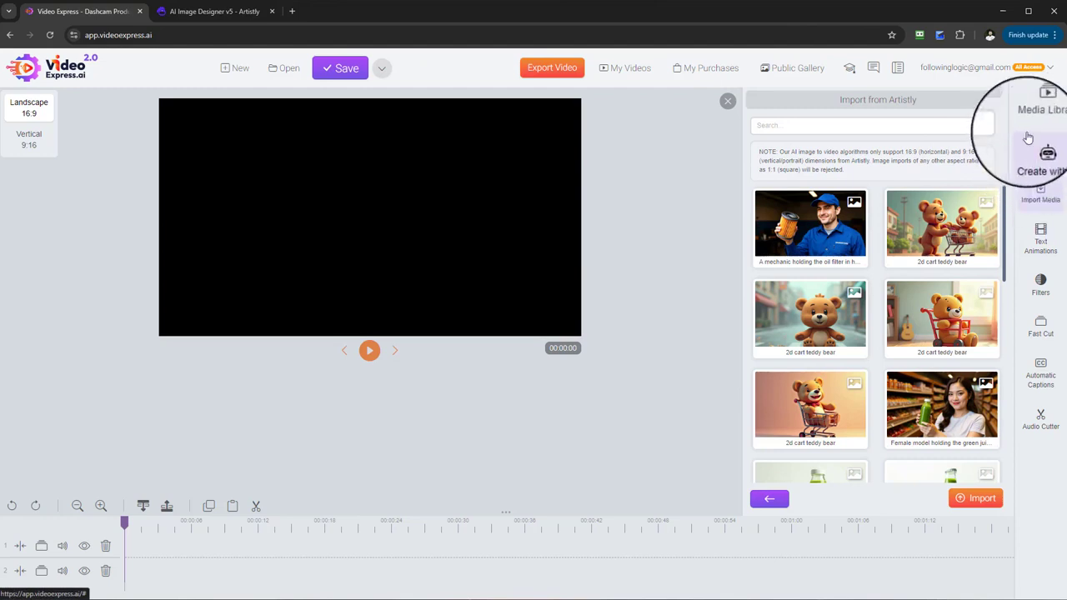
# Step: View the Create From Prompt tool among the AI creation tools, and close it
pyautogui.click(1052, 163)
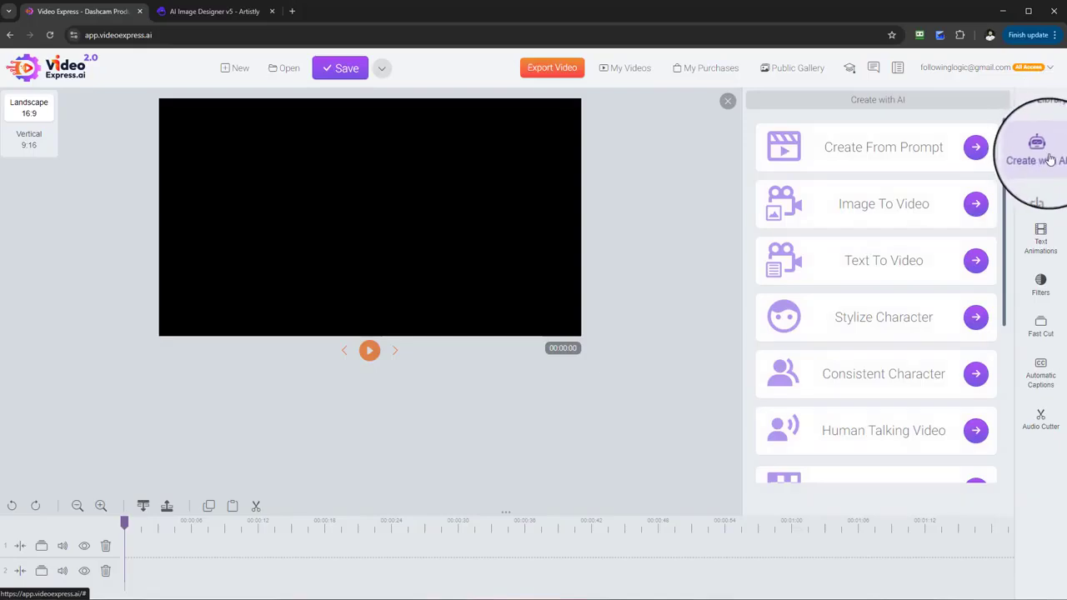
pyautogui.click(975, 148)
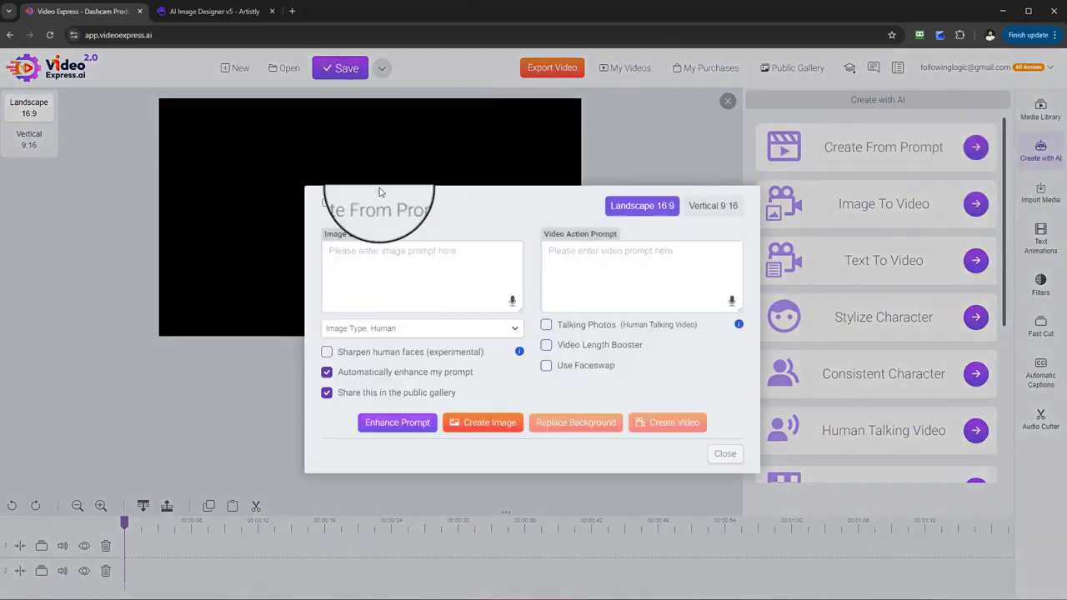
pyautogui.click(721, 454)
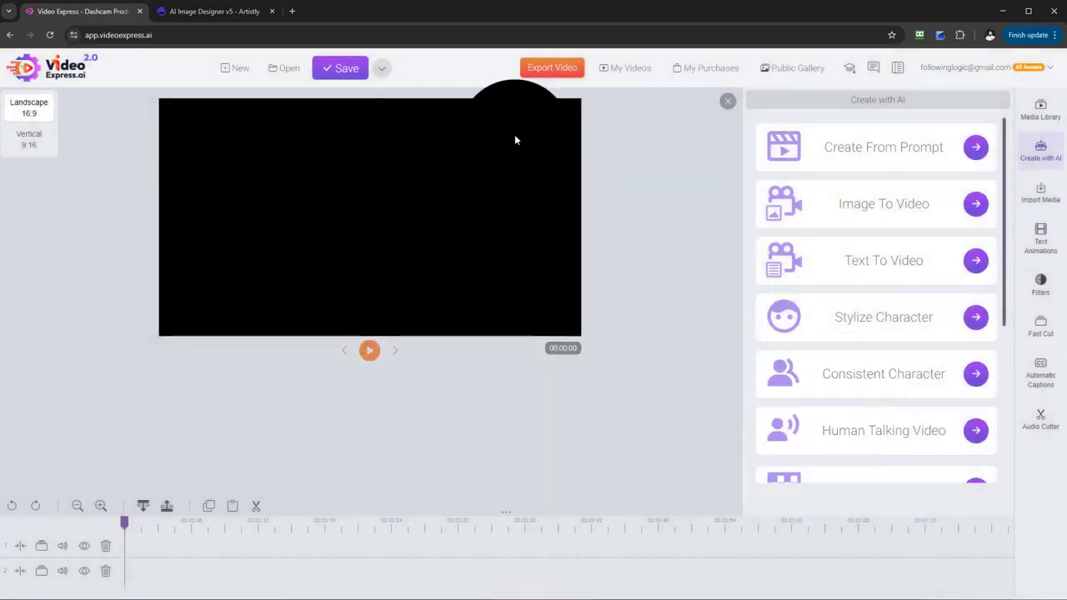
# Step: Switch to Artistly and show the personal designs gallery
pyautogui.click(225, 11)
pyautogui.scroll(3, 797, 227)
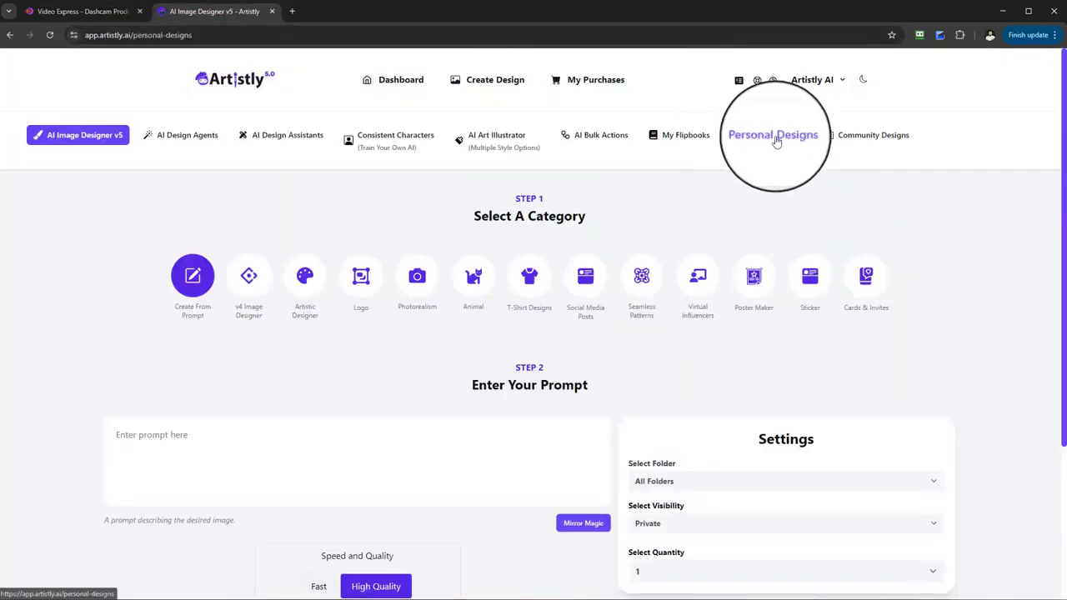
pyautogui.click(775, 142)
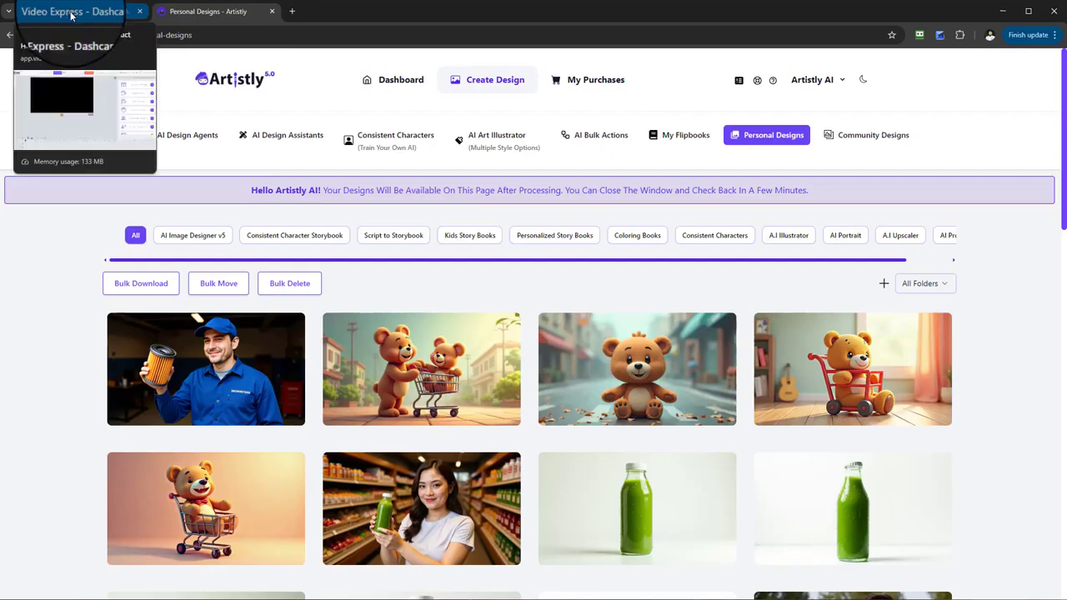
# Step: Switch to Video Express, open the Consistent Character tool, review its options, and set the reference photo type to 2D
pyautogui.click(71, 15)
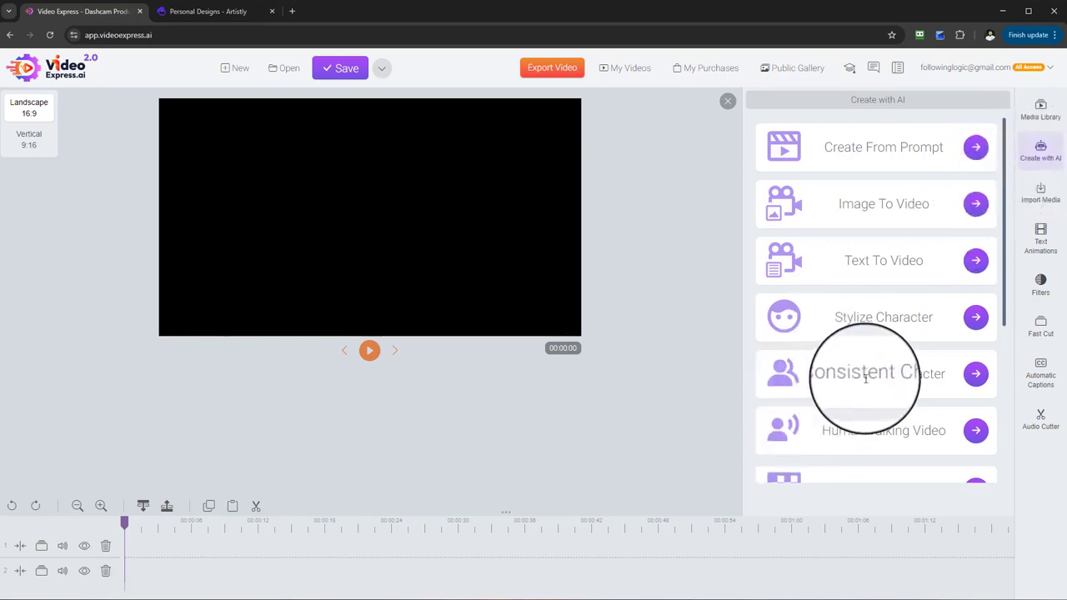
pyautogui.click(975, 374)
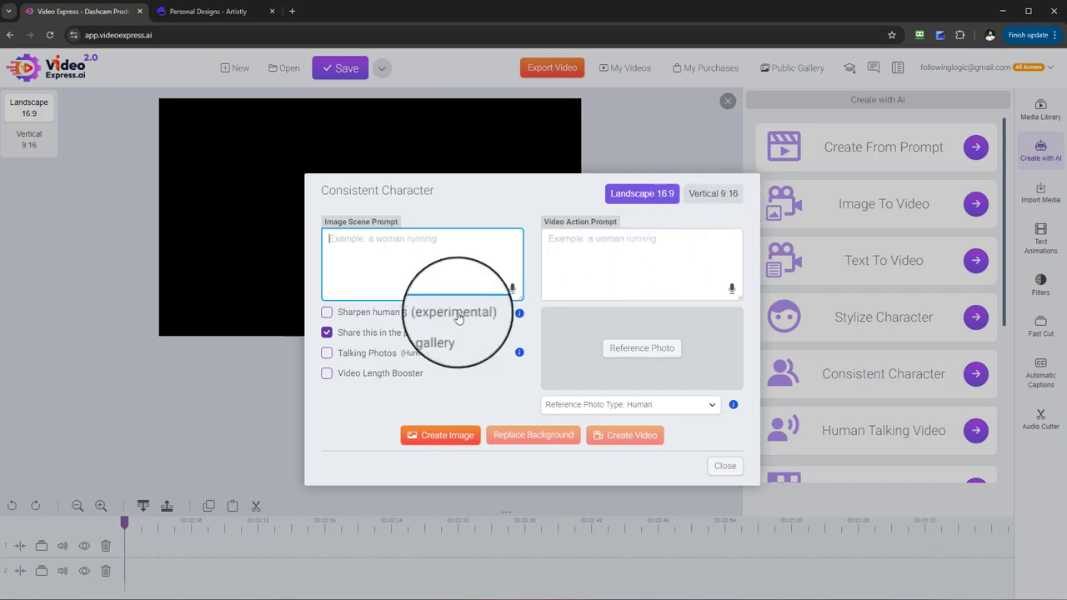
pyautogui.moveTo(325, 227); pyautogui.dragTo(409, 227)
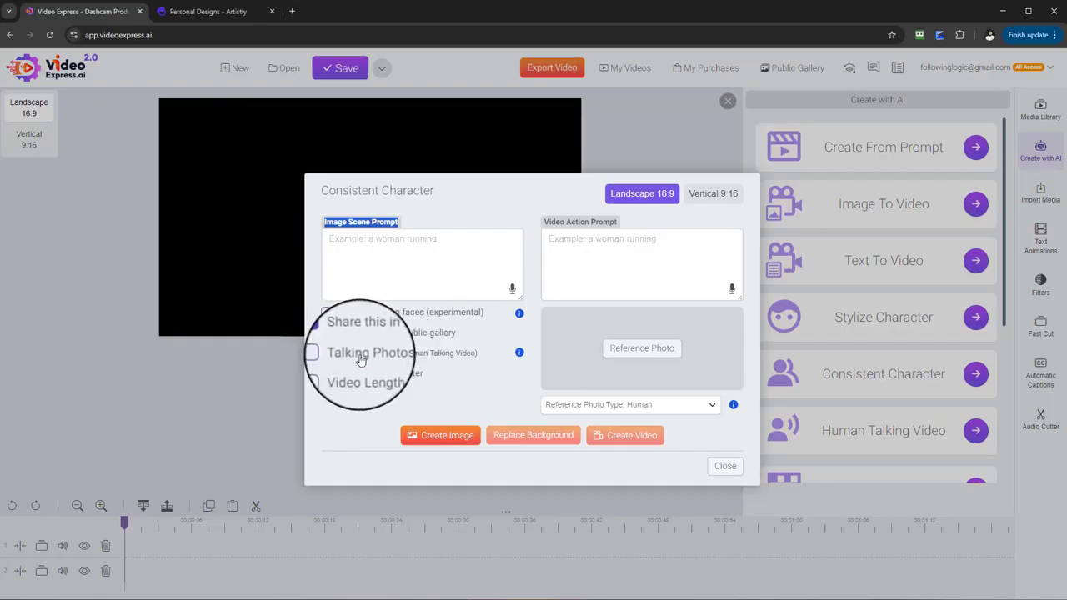
pyautogui.moveTo(522, 357)
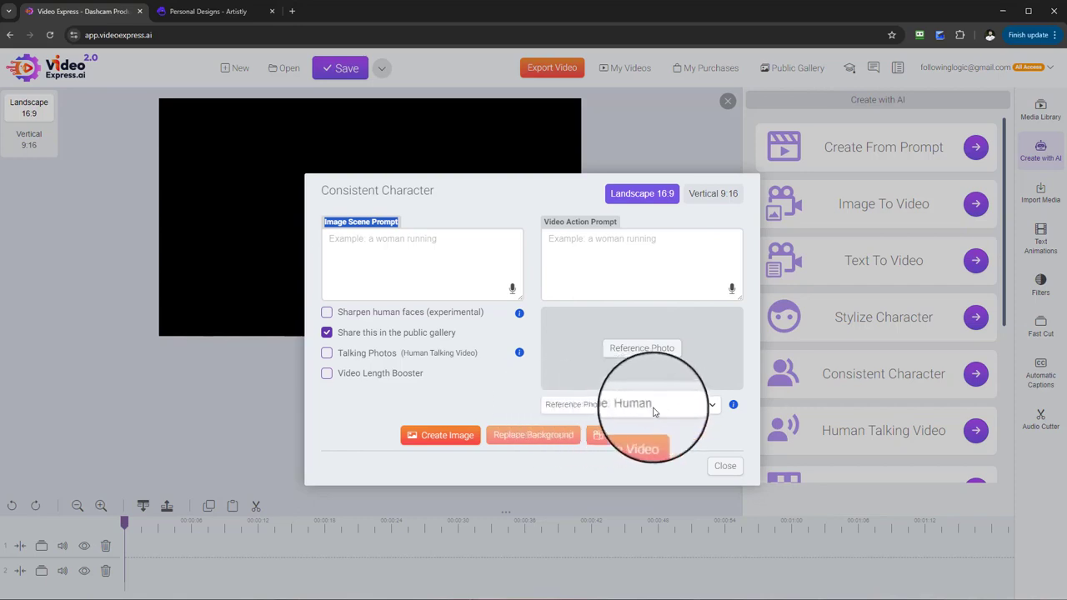
pyautogui.click(713, 408)
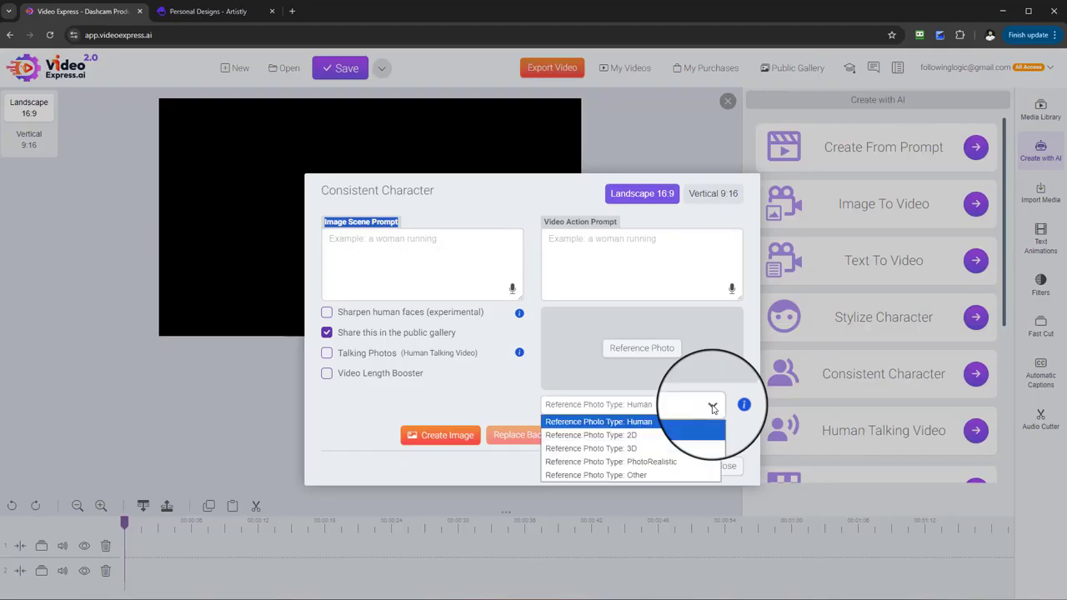
pyautogui.click(647, 442)
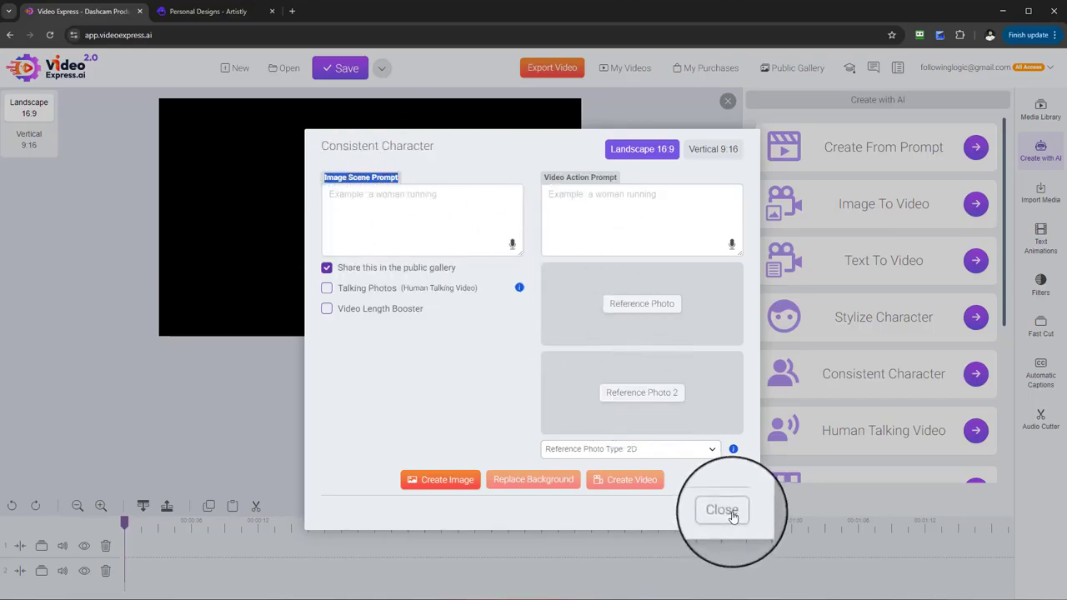
# Step: Switch to Artistly and look through the generated character and product-holding images in the personal designs, loading more of them
pyautogui.click(206, 10)
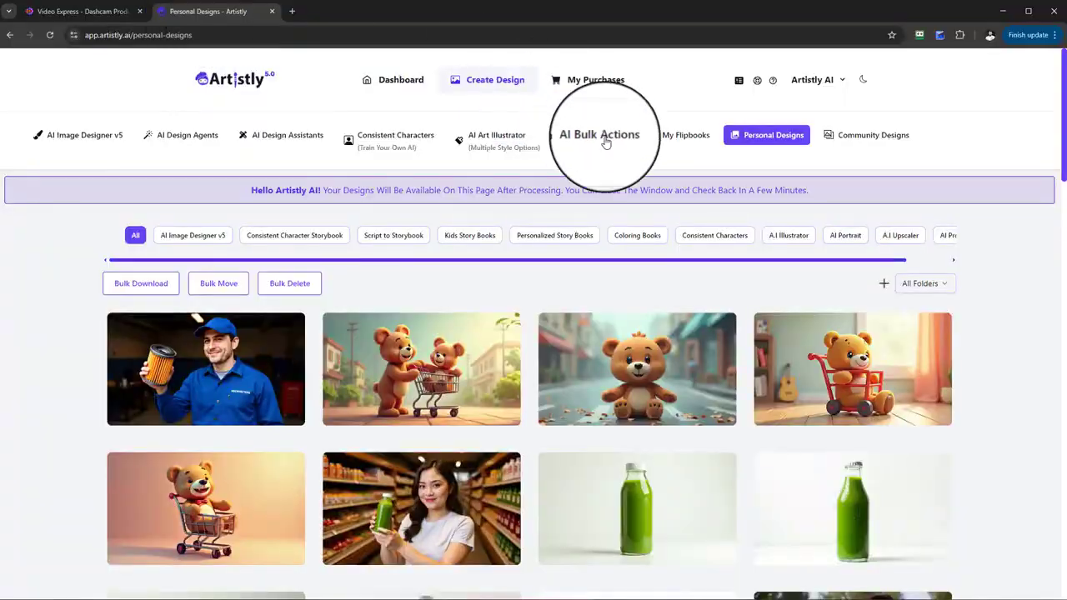
pyautogui.scroll(-4, 756, 445)
pyautogui.scroll(3, 746, 441)
pyautogui.scroll(-1, 617, 363)
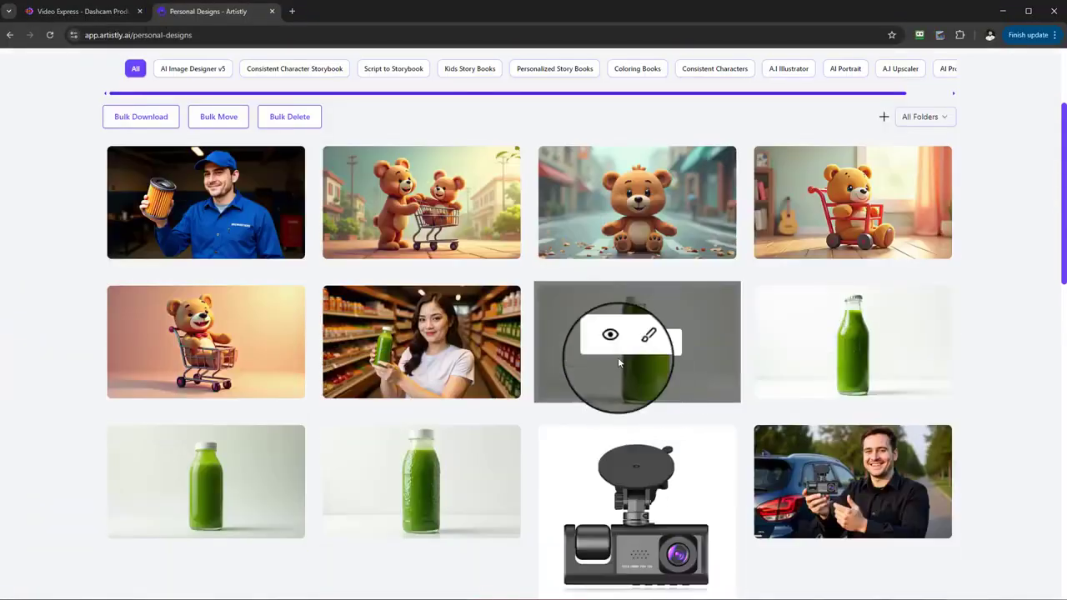
pyautogui.scroll(-8, 755, 364)
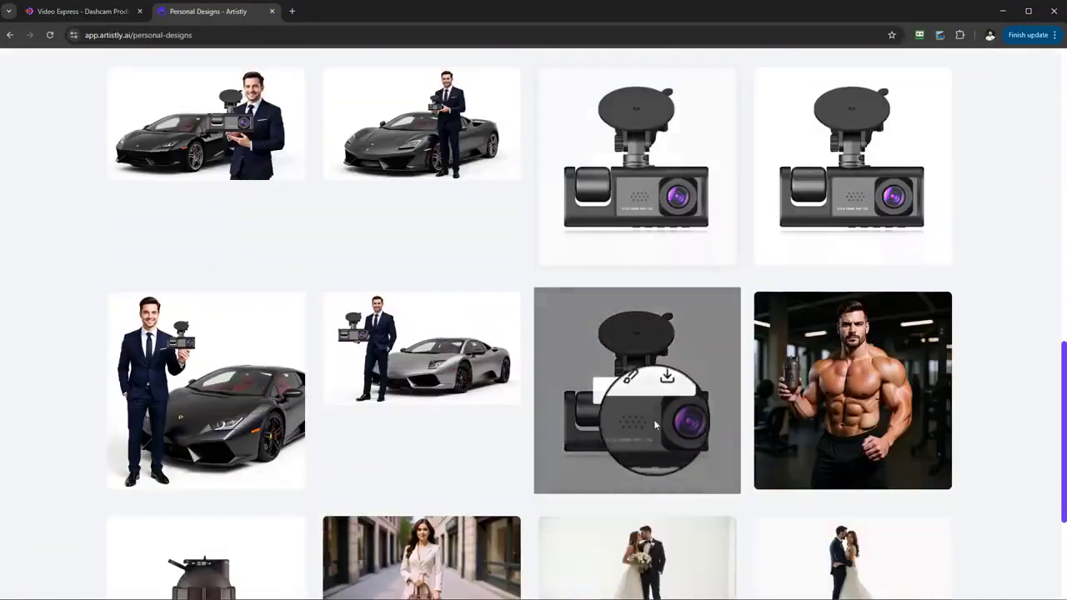
pyautogui.scroll(-3, 633, 421)
pyautogui.click(530, 536)
pyautogui.scroll(-2, 209, 219)
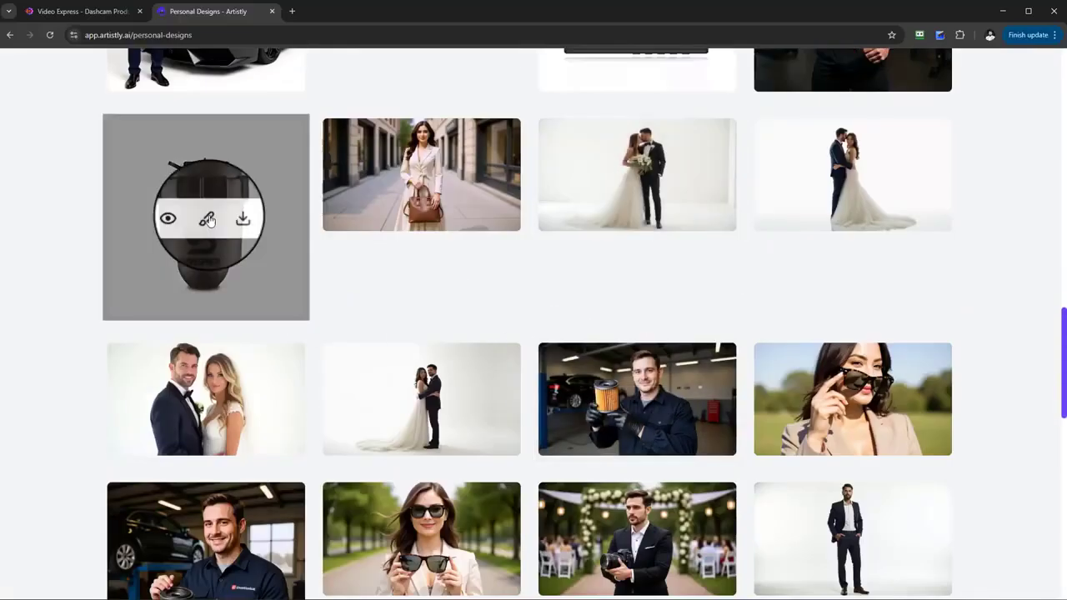
pyautogui.scroll(-10, 388, 321)
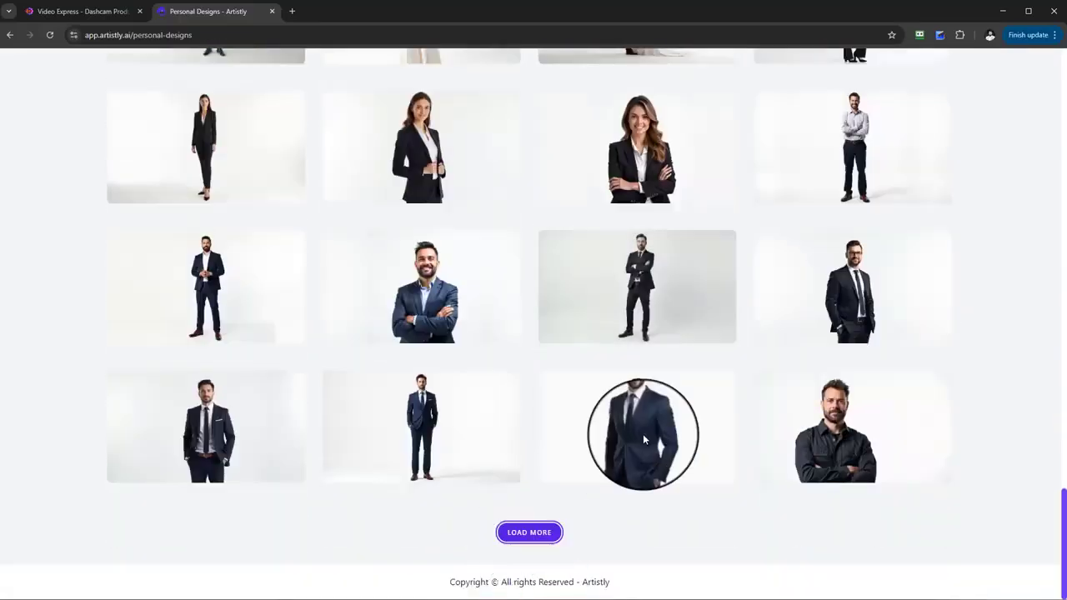
# Step: Examine the older product images in the gallery, such as oil filters, steering wheels, handbags, cameras, drones and phones, loading more designs
pyautogui.scroll(-9, 643, 439)
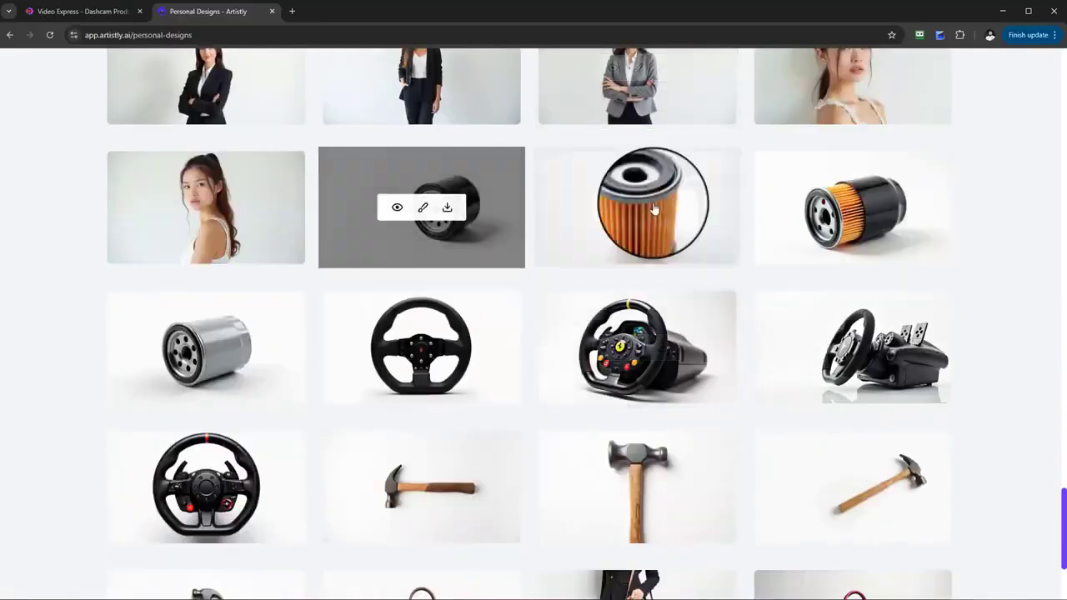
pyautogui.scroll(-1, 654, 212)
pyautogui.scroll(1, 675, 235)
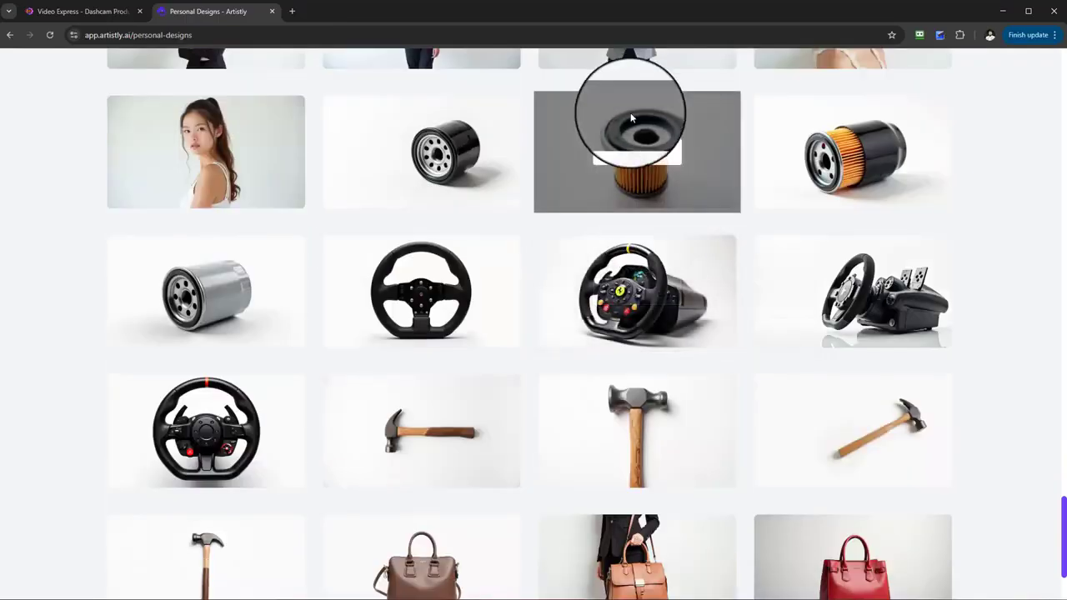
pyautogui.scroll(-1, 534, 242)
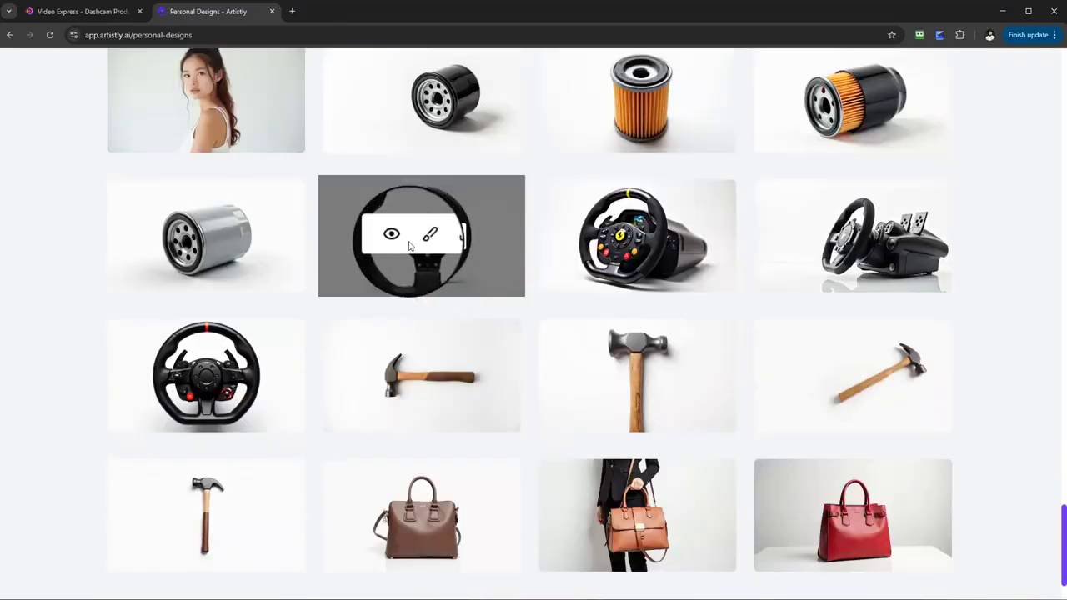
pyautogui.scroll(-1, 750, 358)
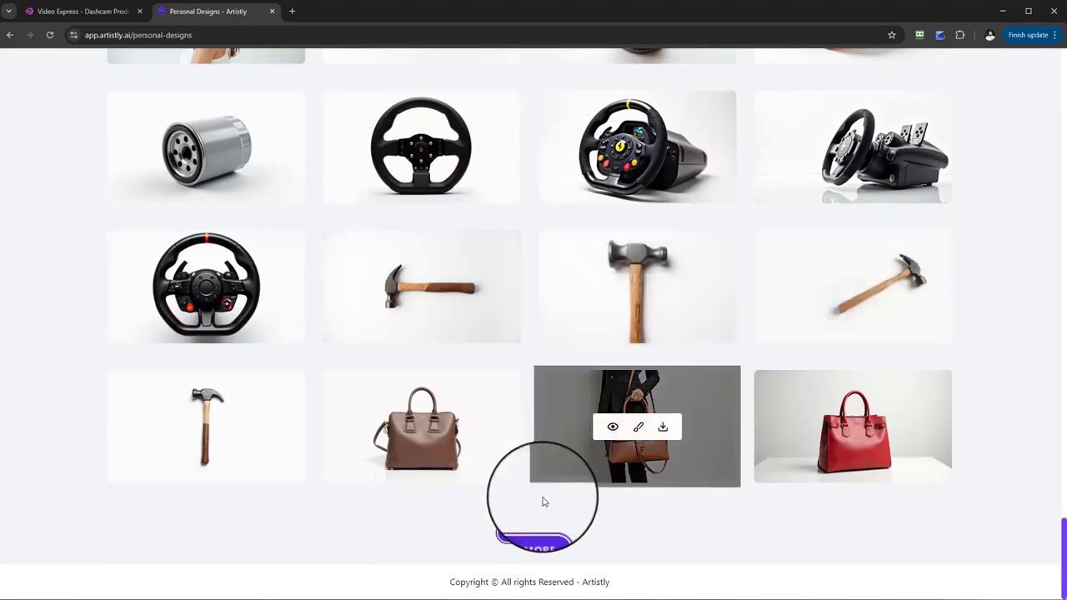
pyautogui.click(526, 540)
pyautogui.scroll(-2, 401, 392)
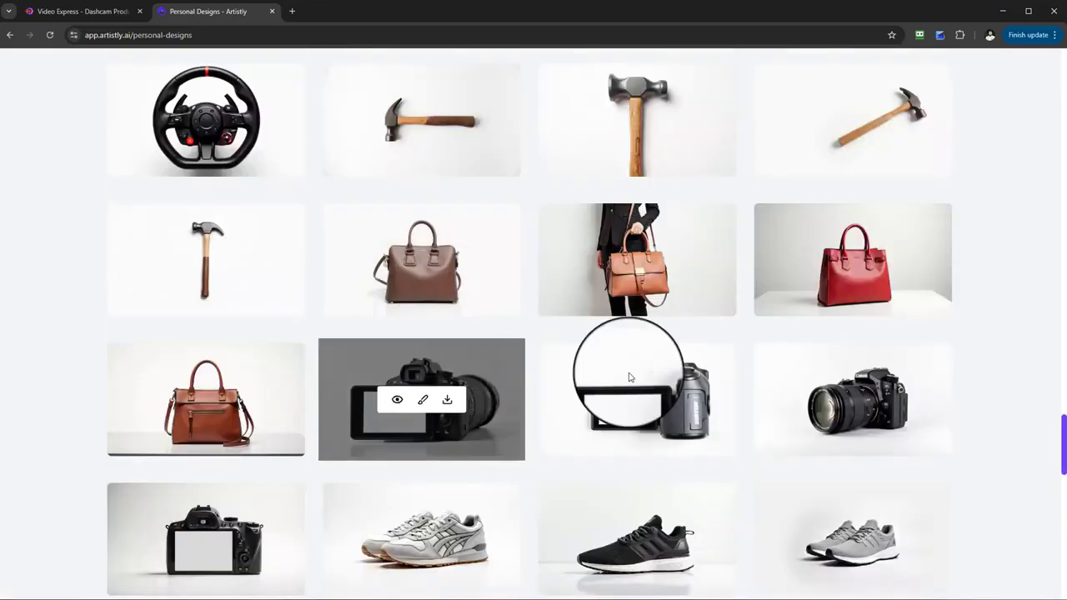
pyautogui.scroll(-1, 630, 378)
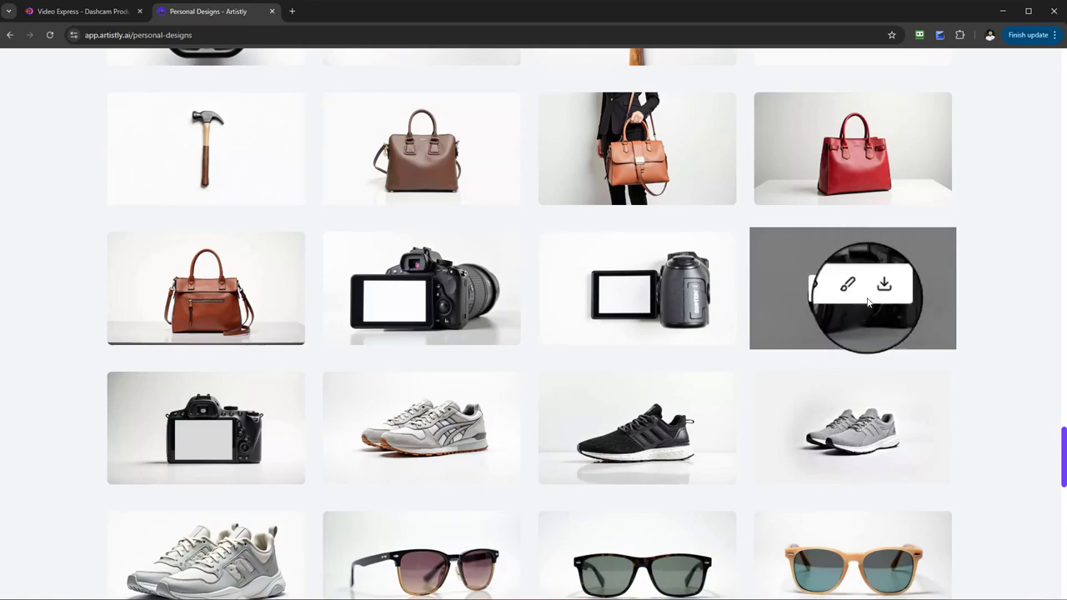
pyautogui.scroll(-3, 775, 308)
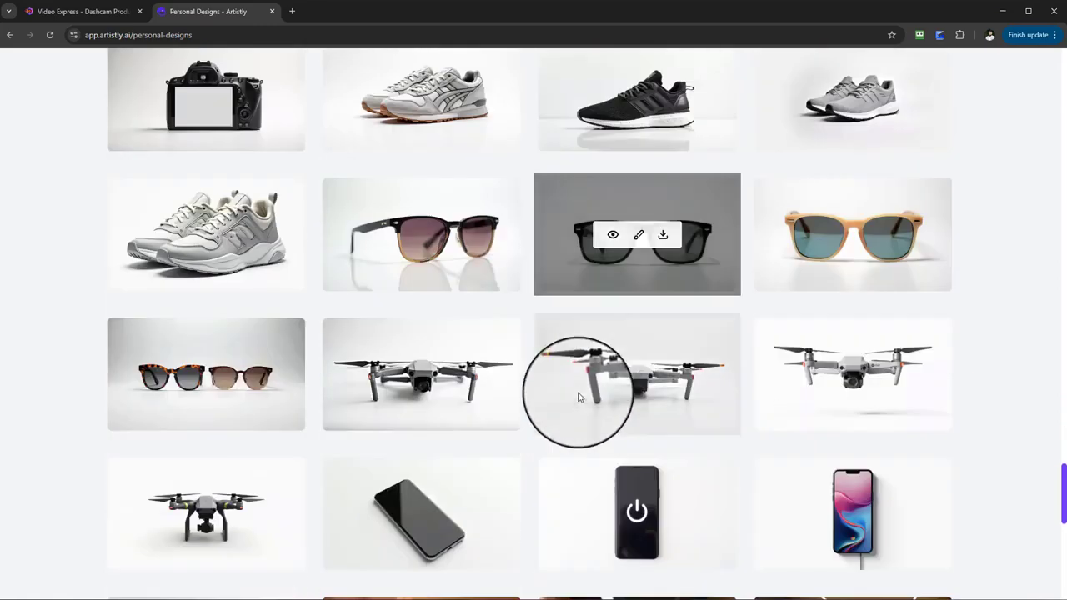
pyautogui.scroll(-1, 578, 398)
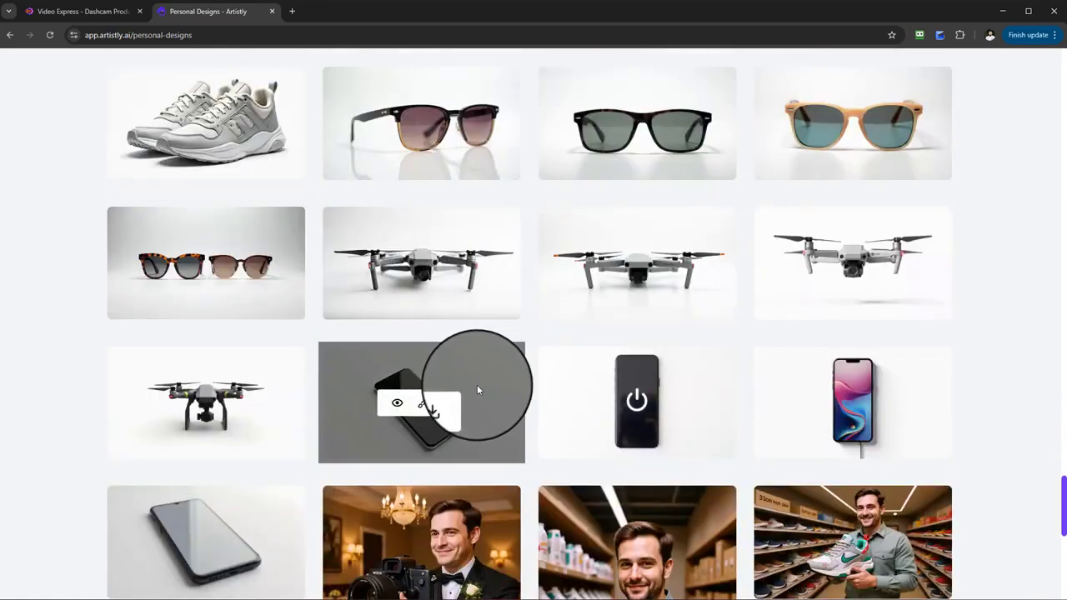
pyautogui.scroll(2, 477, 388)
# Step: Switch to Video Express, close the Consistent Character tool, and look through the My Artistly Images folder in the media library
pyautogui.click(79, 11)
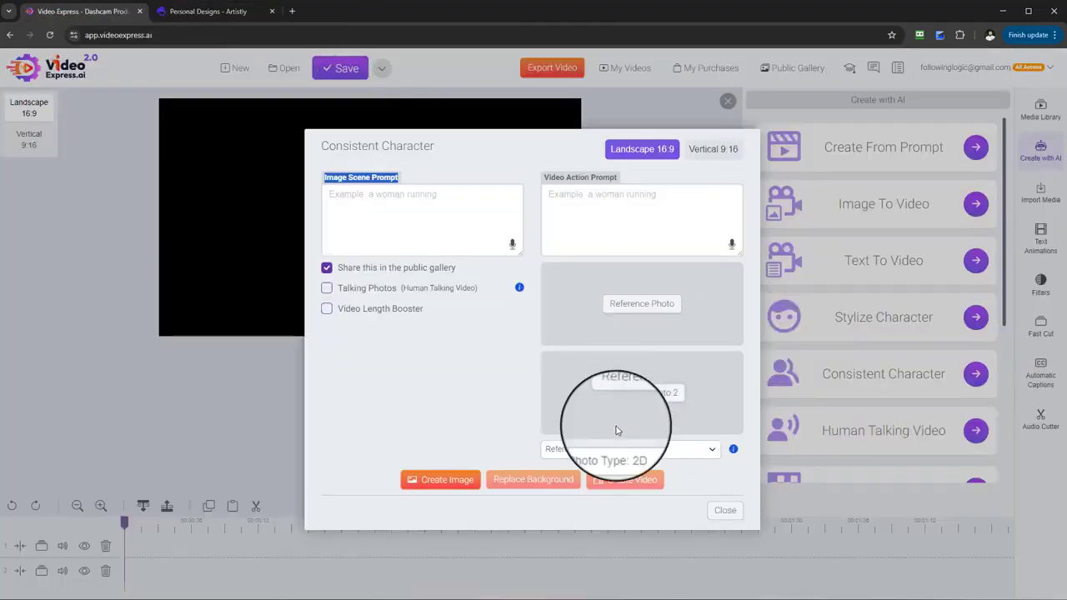
pyautogui.click(725, 510)
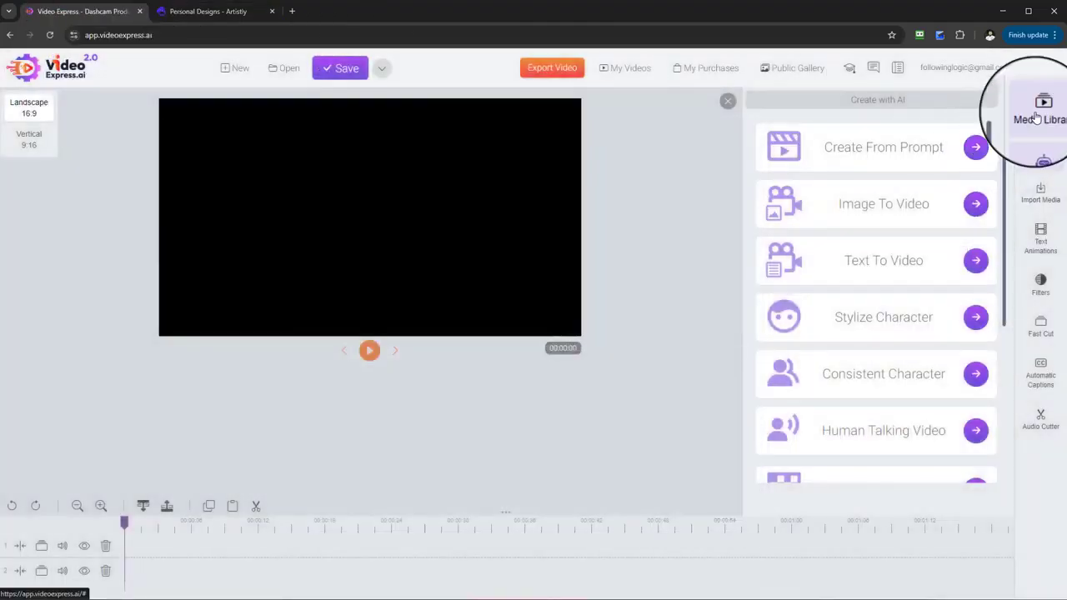
pyautogui.click(1036, 118)
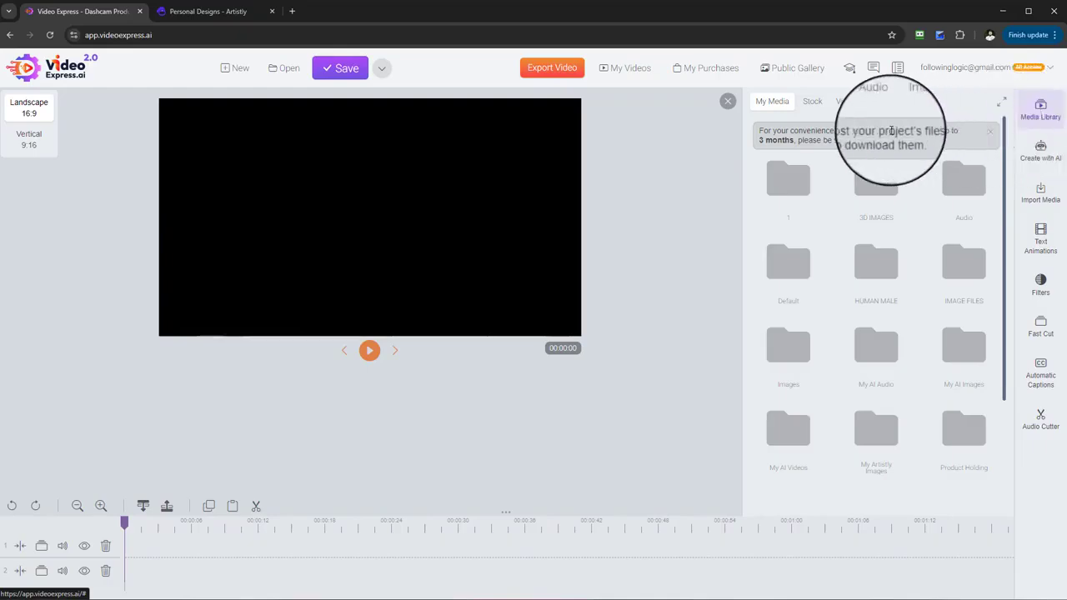
pyautogui.click(1047, 201)
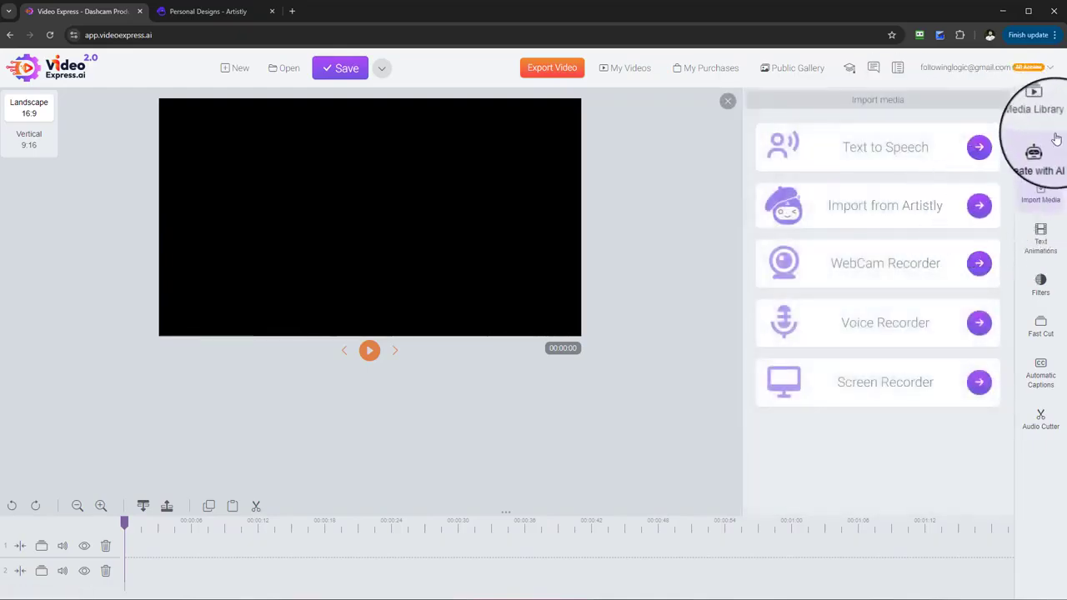
pyautogui.click(1038, 115)
pyautogui.scroll(-1, 883, 291)
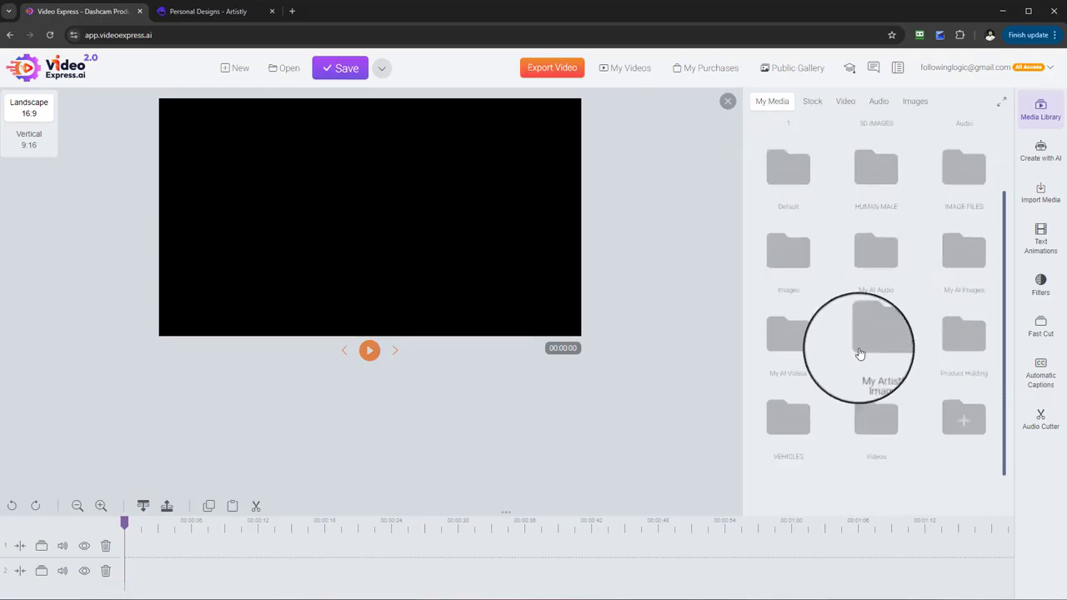
pyautogui.click(867, 342)
pyautogui.scroll(-5, 923, 275)
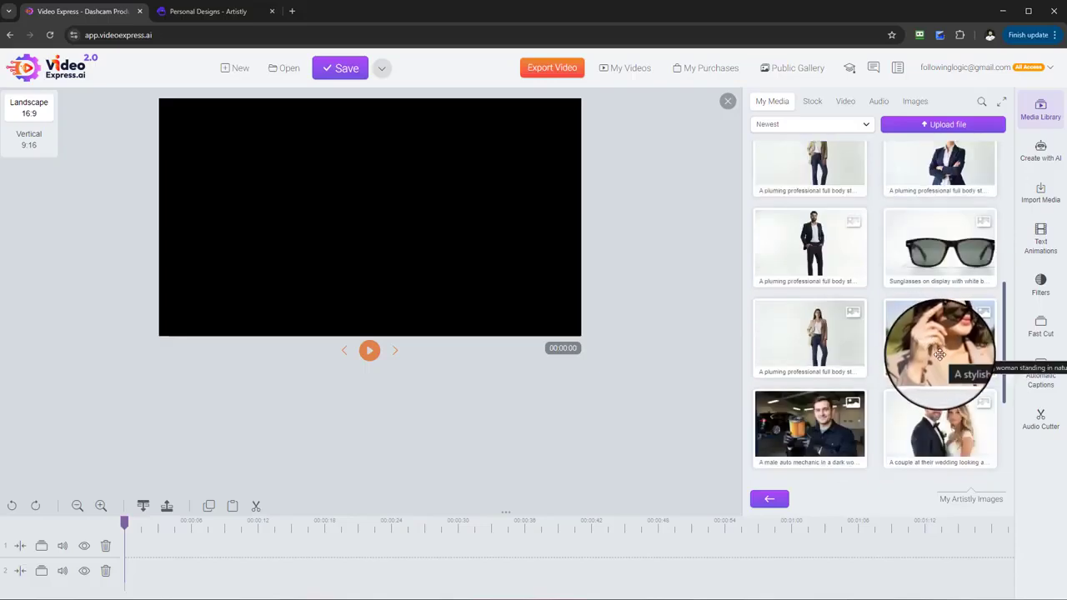
pyautogui.scroll(3, 939, 341)
# Step: Return to the media library's folder list and open the Product Holding folder to view its images
pyautogui.click(1041, 115)
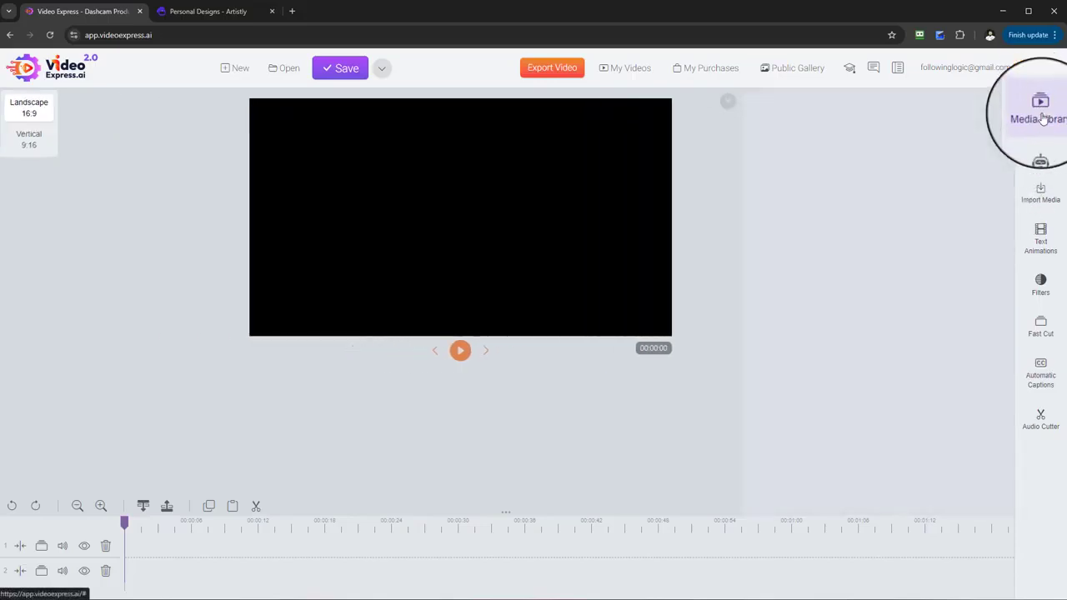
pyautogui.click(1041, 115)
pyautogui.scroll(-3, 900, 292)
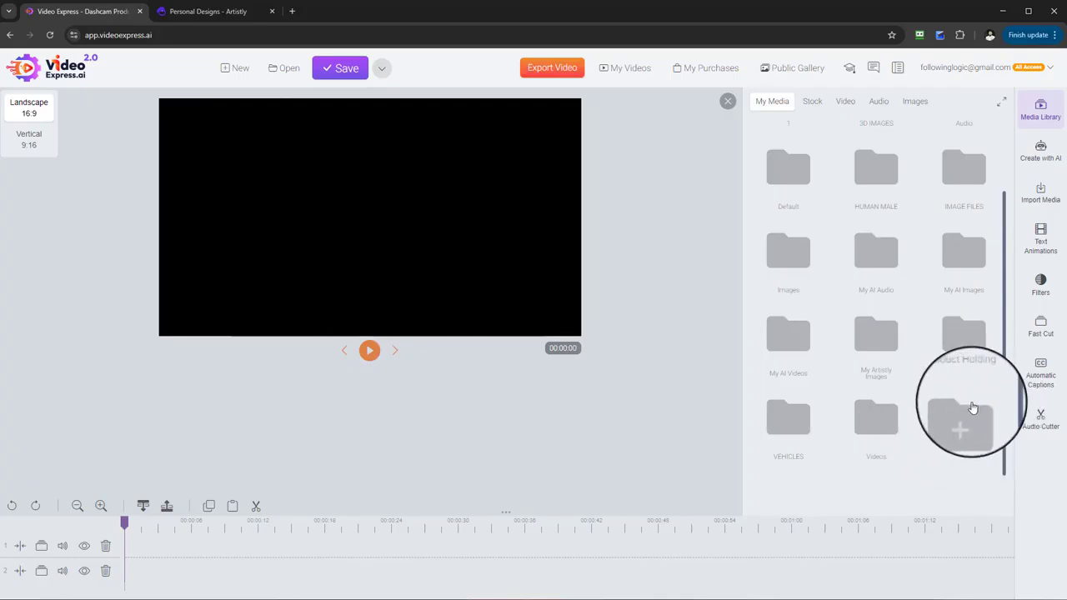
pyautogui.scroll(-1, 972, 406)
pyautogui.scroll(3, 967, 412)
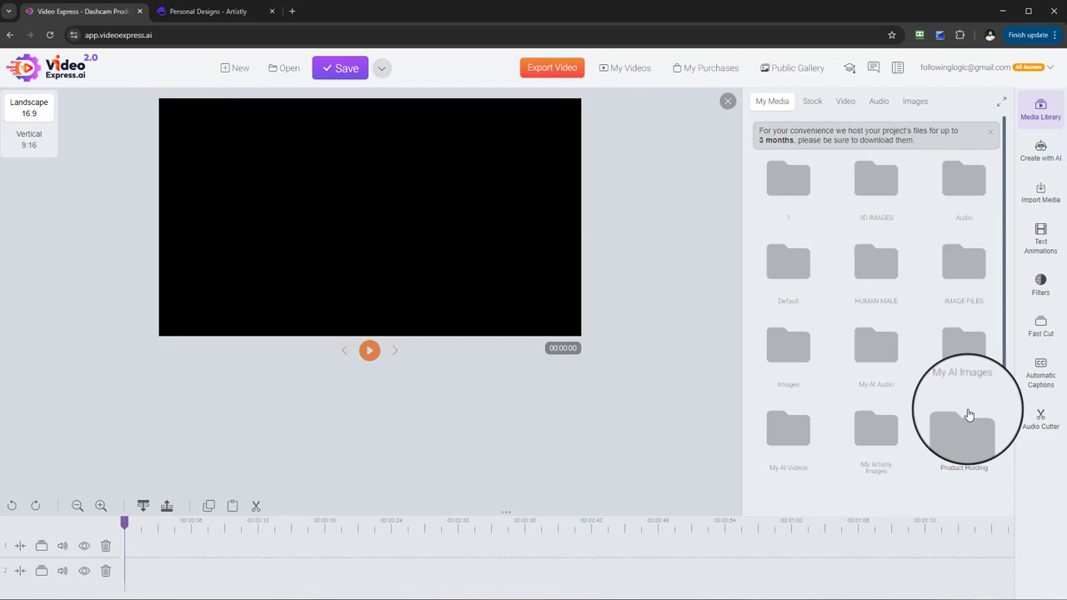
pyautogui.scroll(-2, 967, 391)
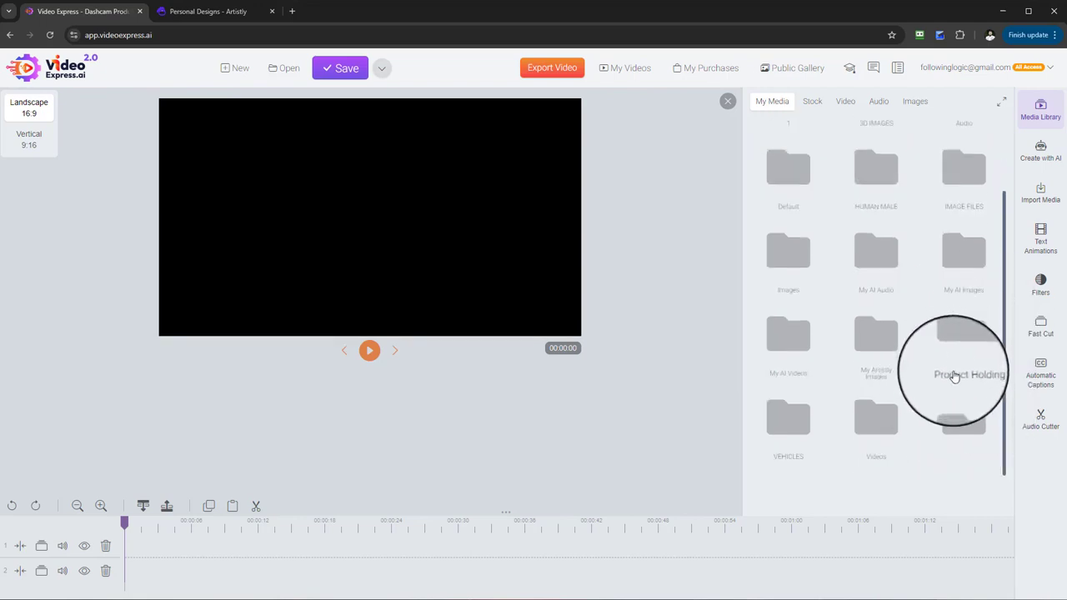
pyautogui.click(960, 377)
pyautogui.scroll(-1, 888, 337)
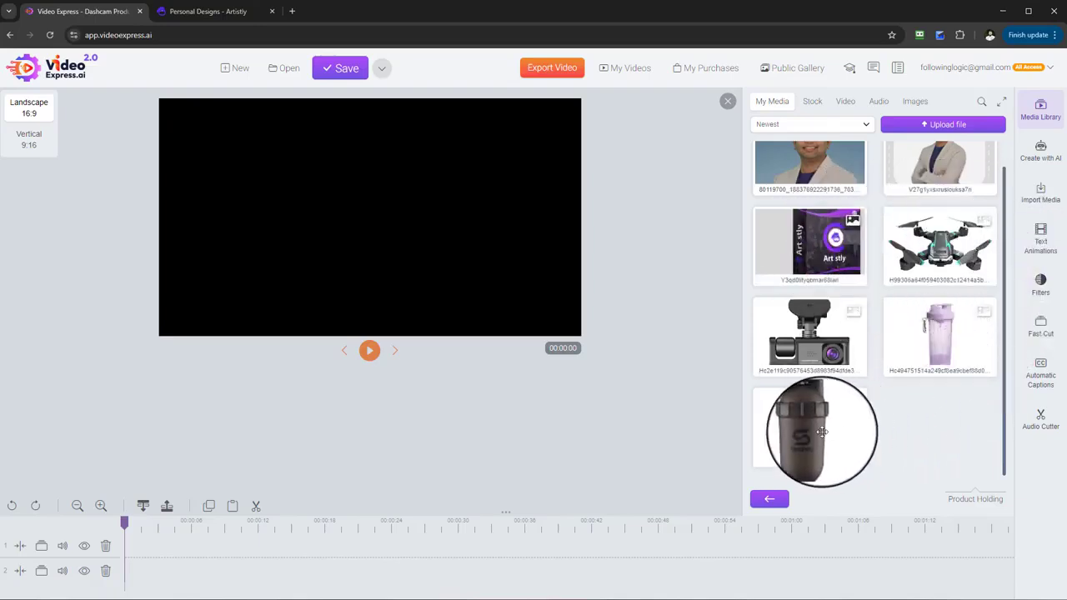
# Step: Preview the Bottle image and the black drone image from the Product Holding folder, closing each preview
pyautogui.click(853, 397)
pyautogui.click(863, 442)
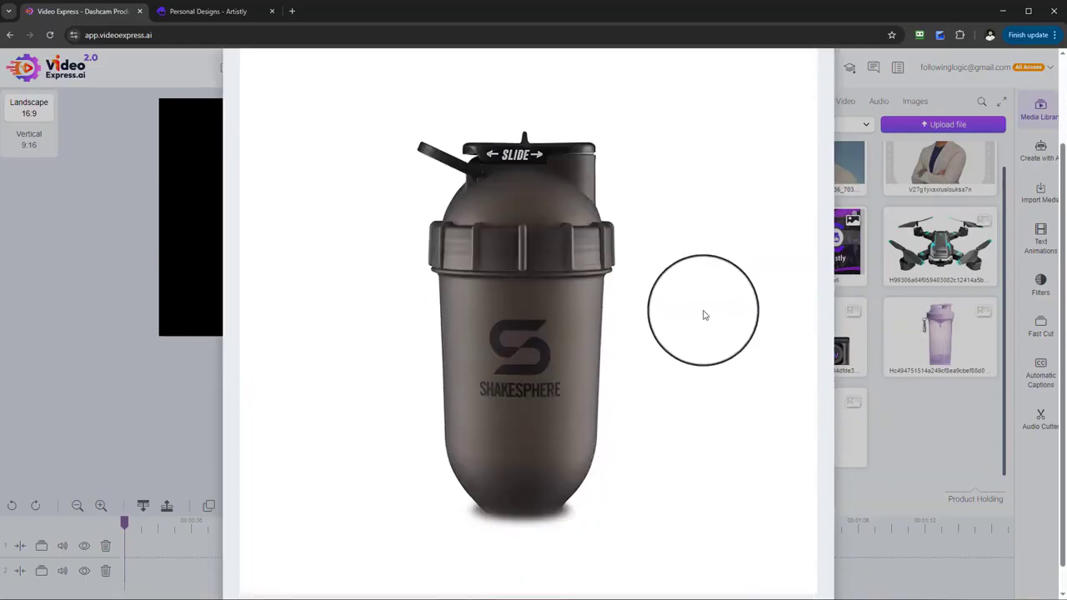
pyautogui.scroll(1, 809, 231)
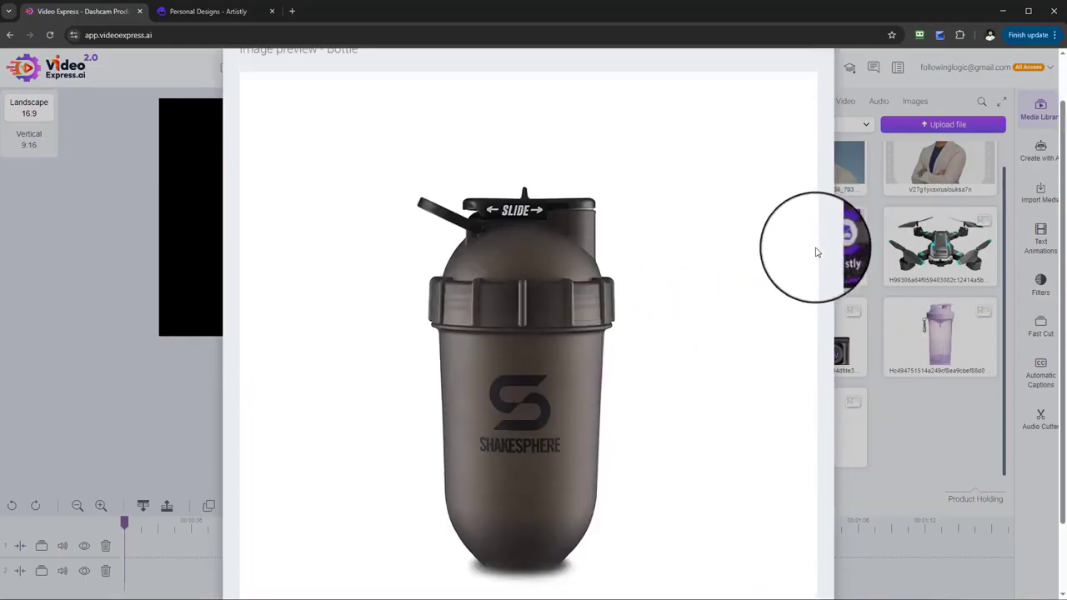
pyautogui.scroll(-2, 817, 245)
pyautogui.click(791, 579)
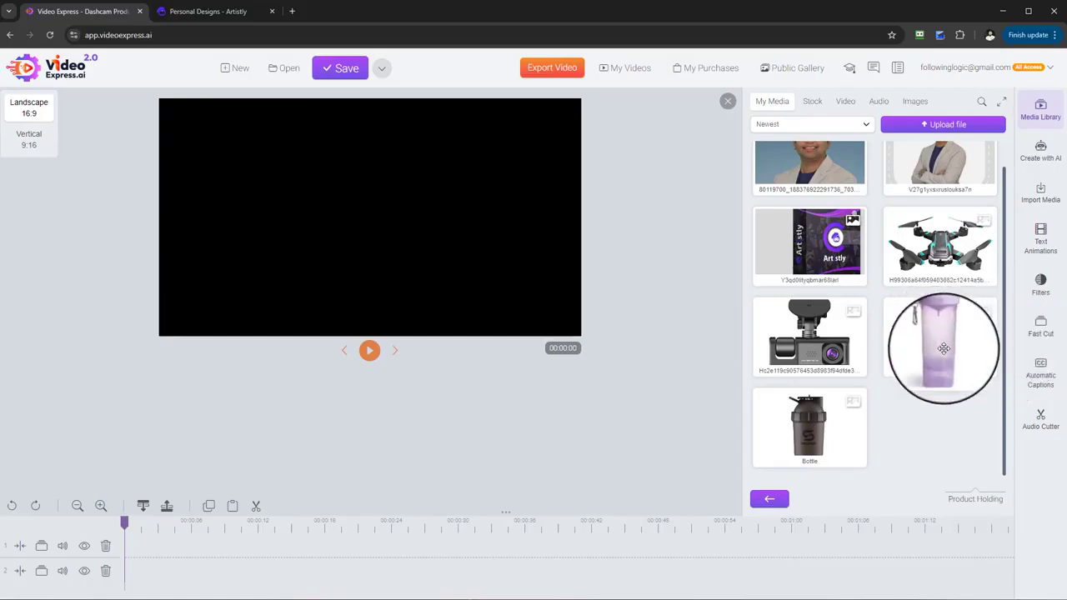
pyautogui.rightClick(942, 262)
pyautogui.click(971, 267)
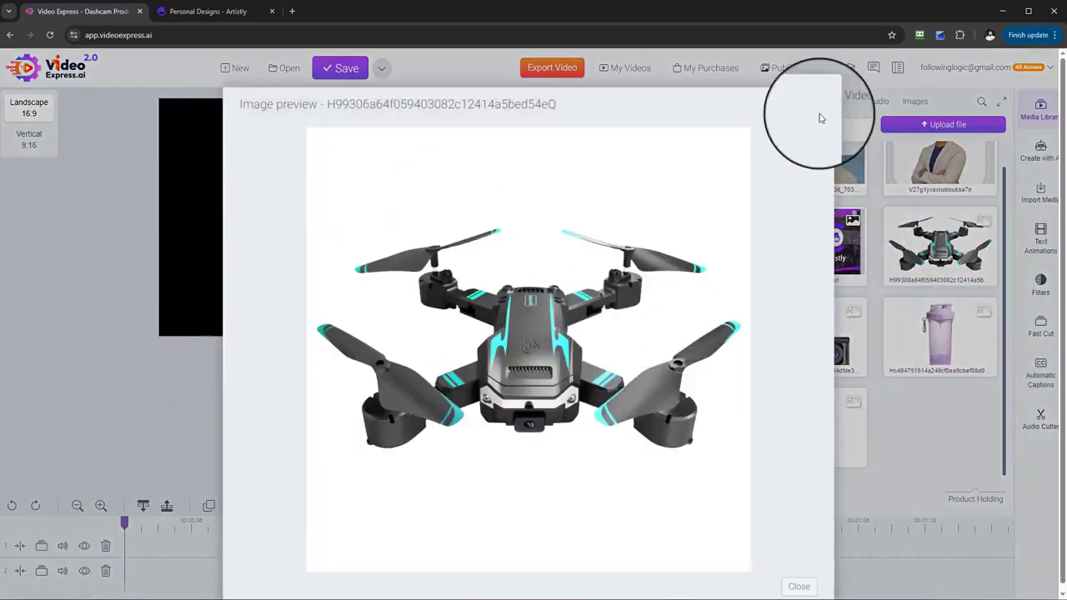
pyautogui.click(812, 588)
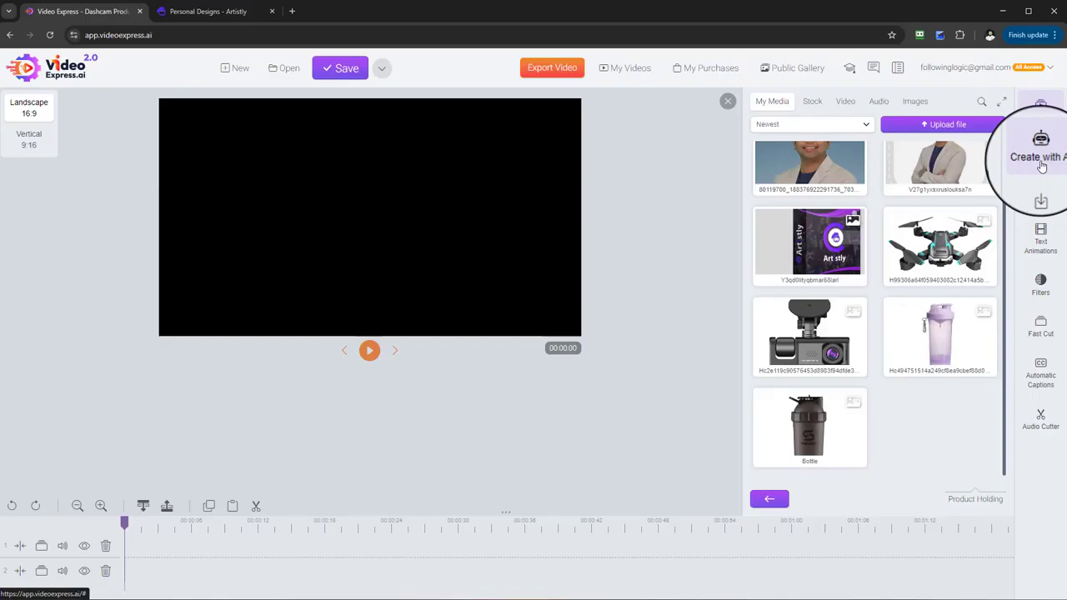
# Step: Open the Consistent Character tool from the AI creation tools and set the reference photo type to 2D
pyautogui.click(1041, 159)
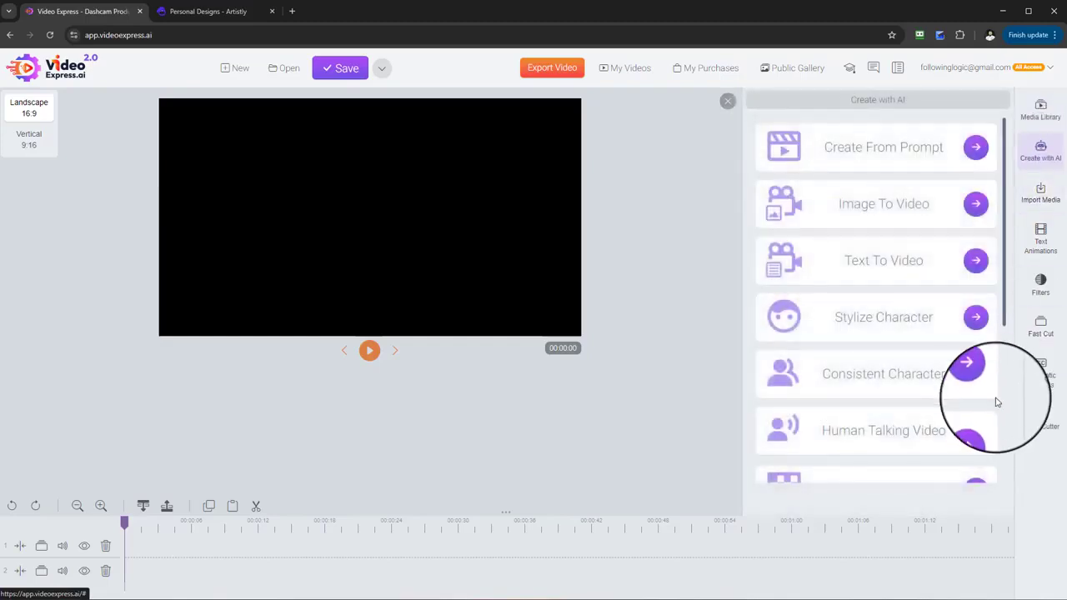
pyautogui.click(977, 375)
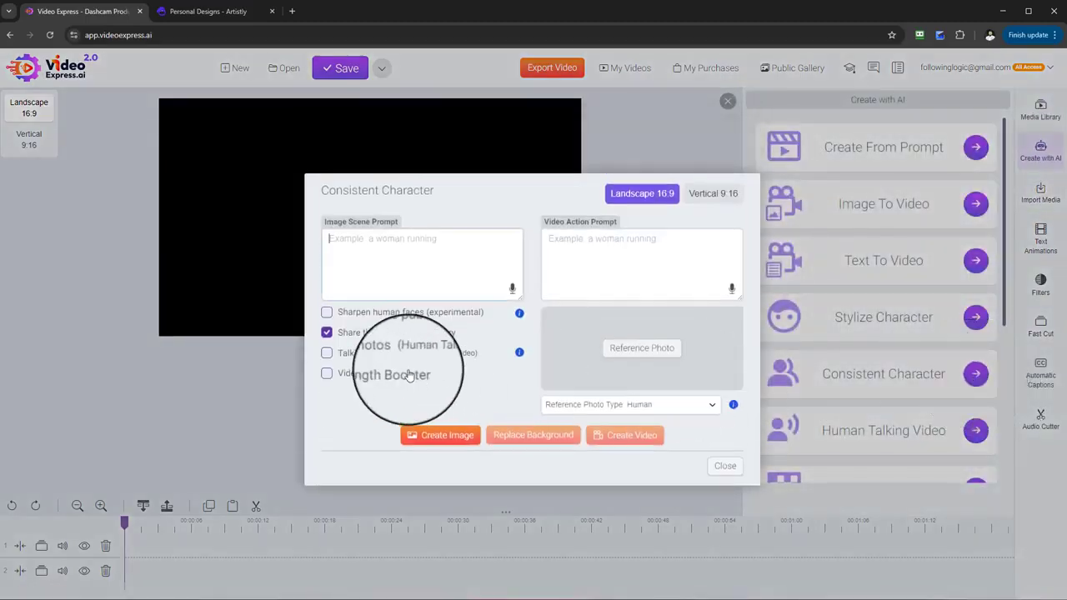
pyautogui.click(459, 283)
pyautogui.click(677, 409)
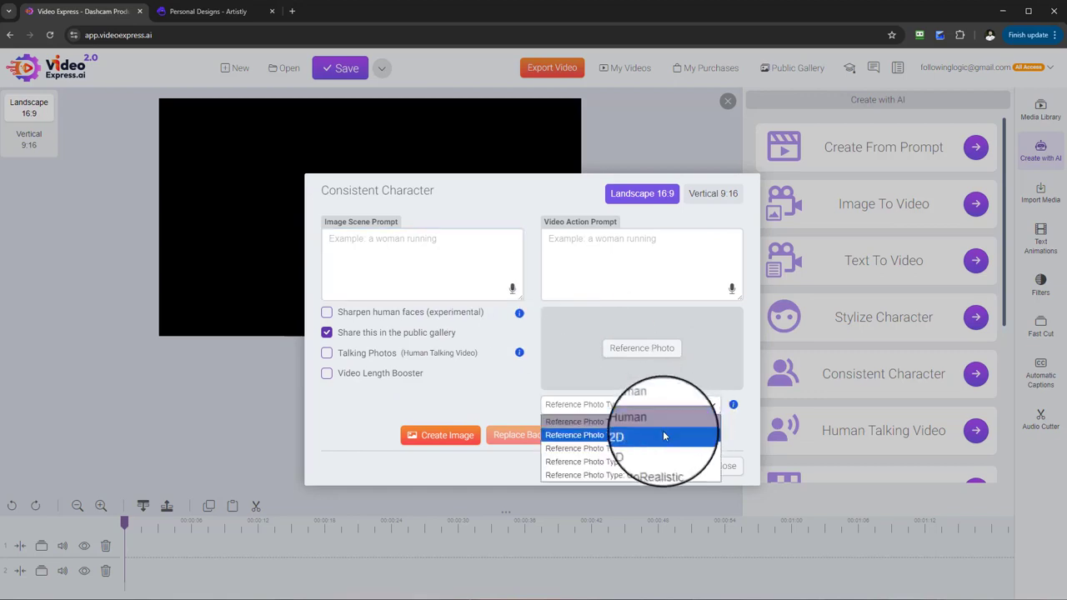
pyautogui.click(663, 434)
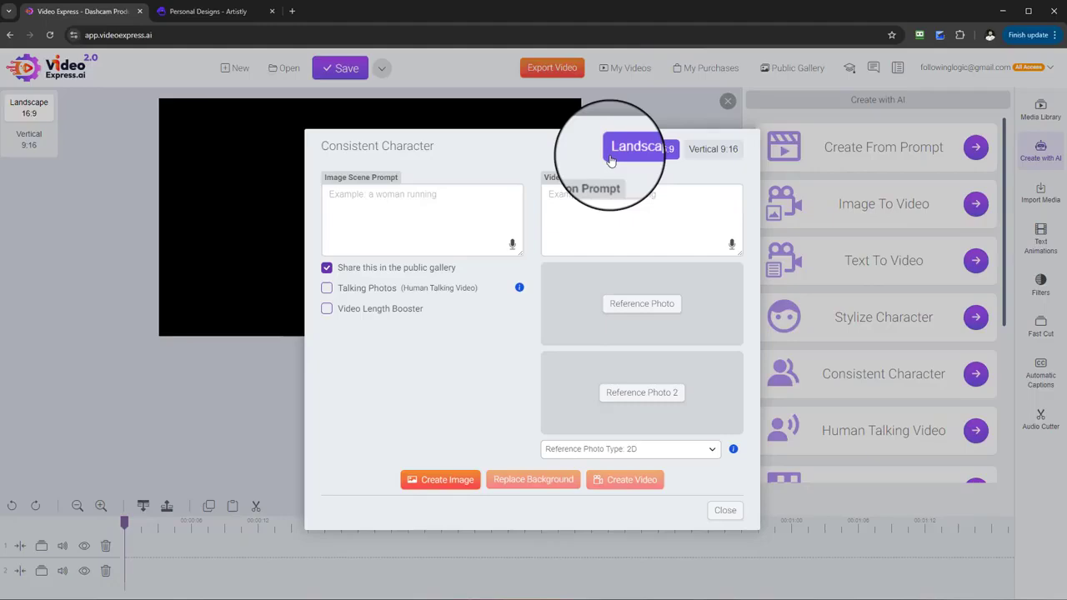
pyautogui.click(640, 306)
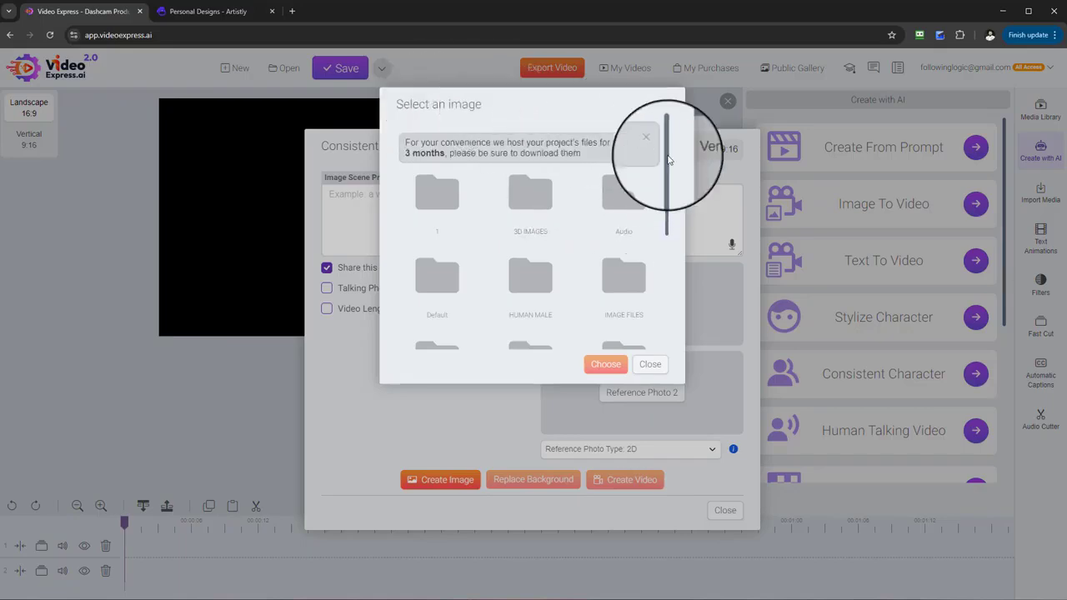
pyautogui.moveTo(668, 159); pyautogui.dragTo(668, 268)
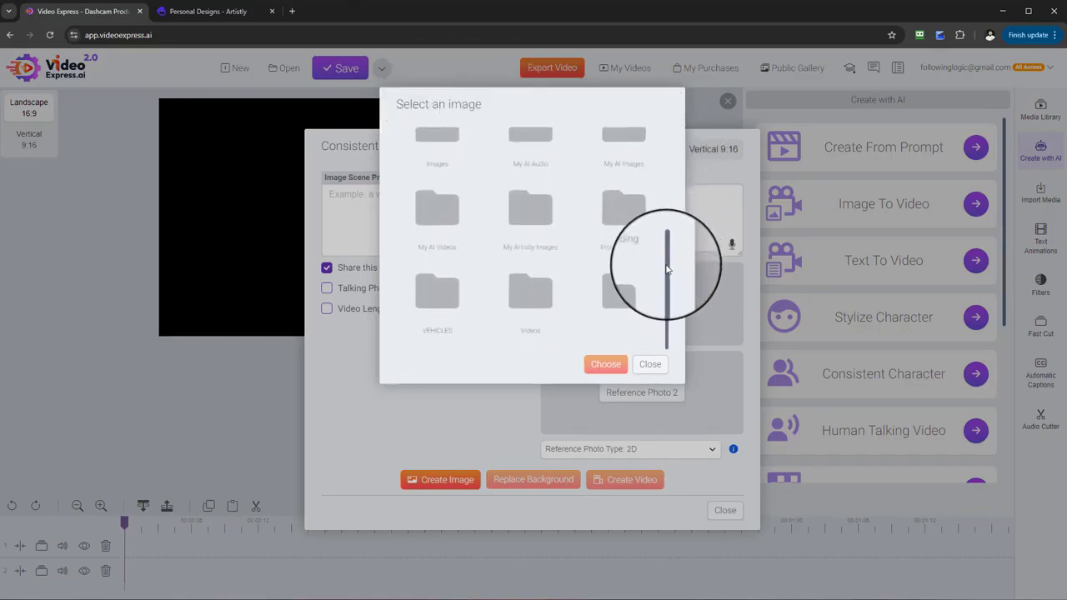
pyautogui.scroll(2, 599, 262)
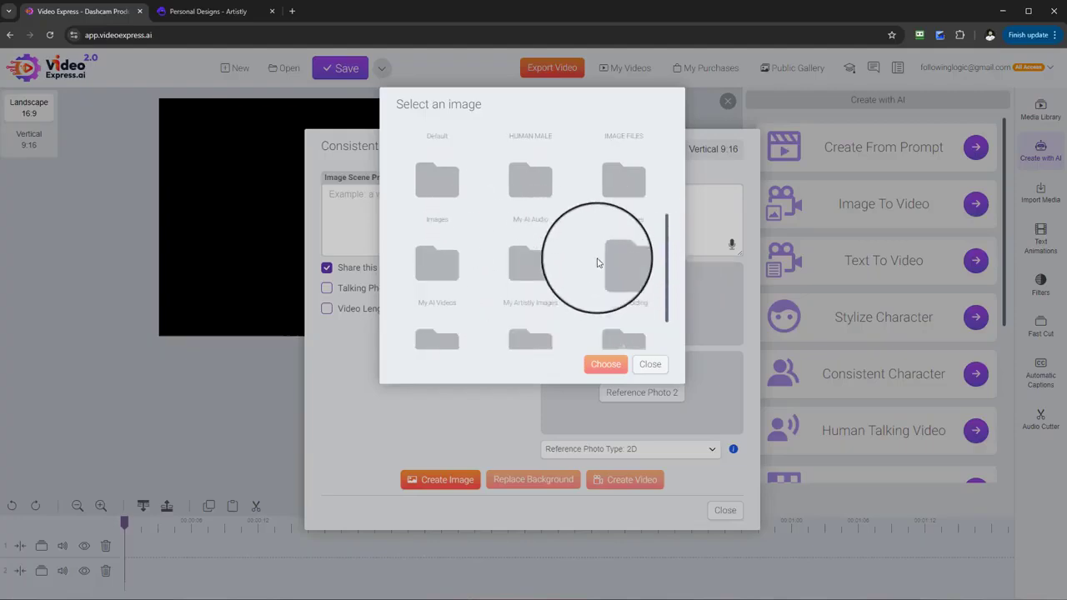
pyautogui.scroll(-2, 597, 242)
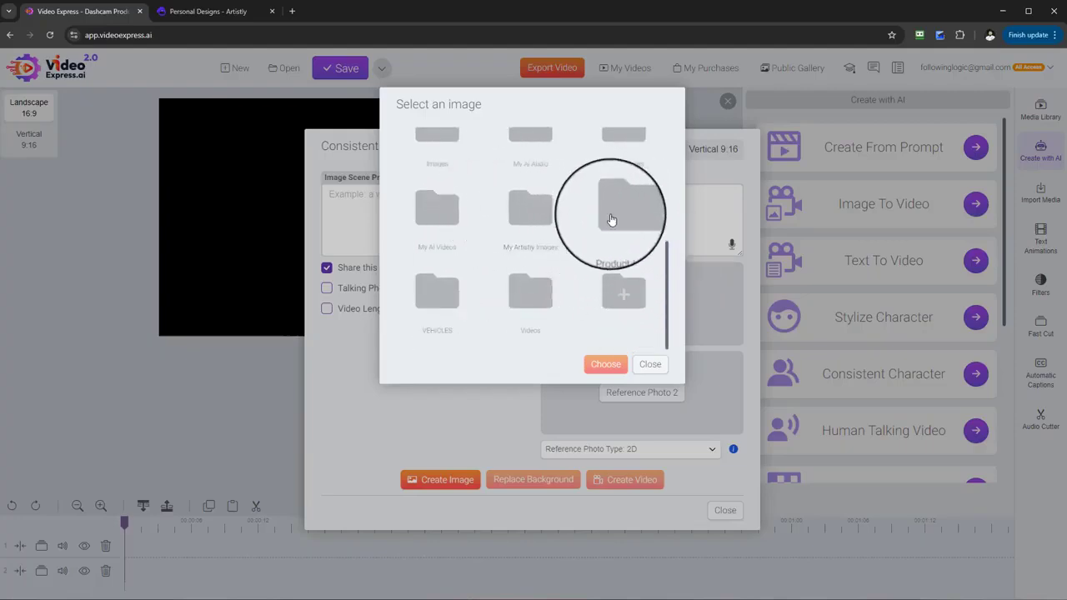
pyautogui.scroll(2, 597, 292)
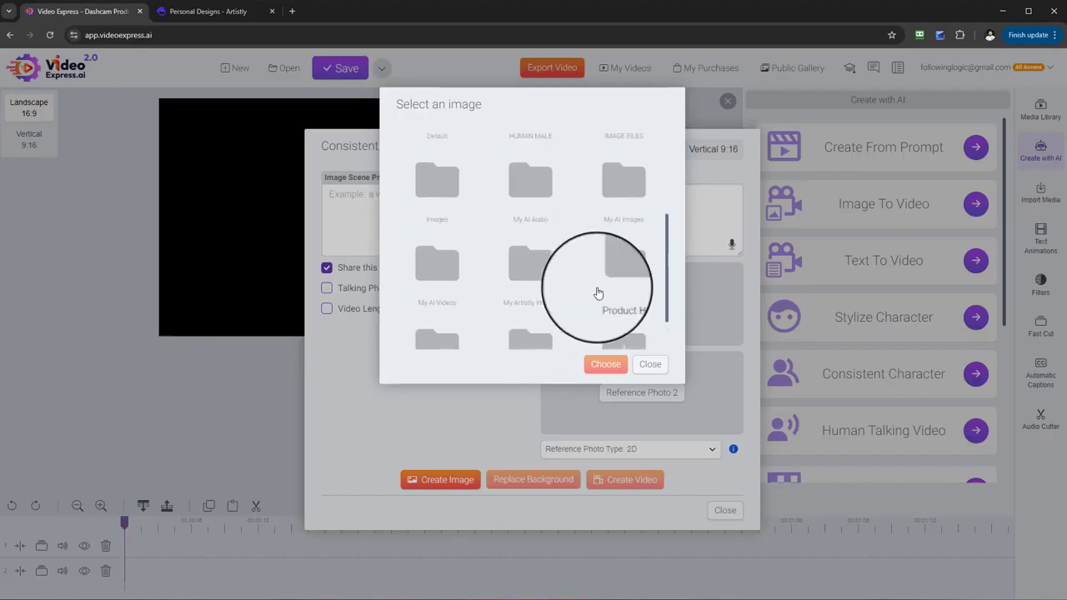
pyautogui.scroll(-1, 584, 271)
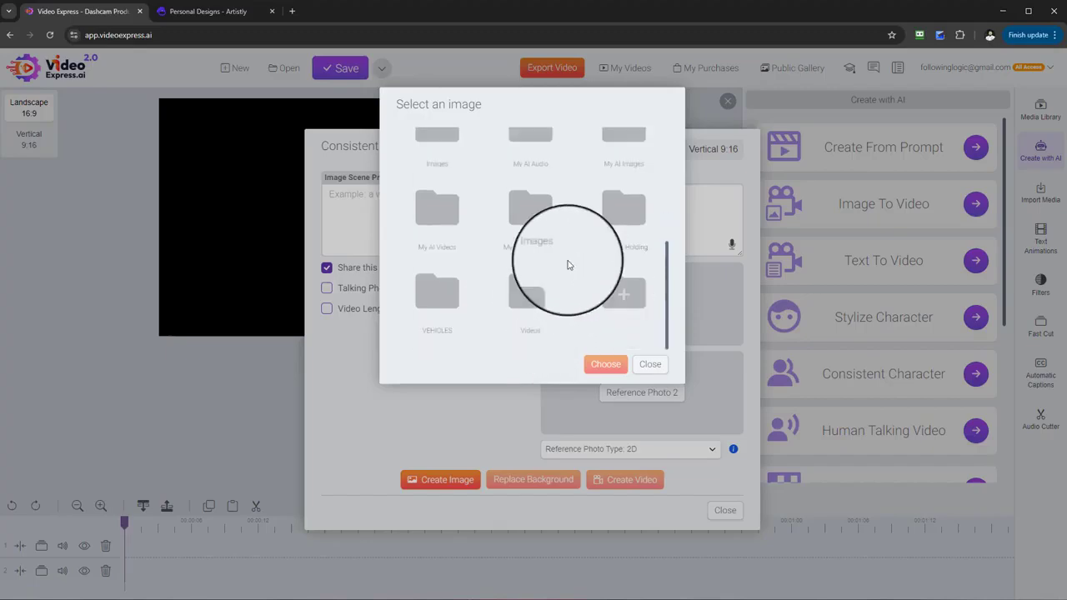
pyautogui.click(533, 246)
pyautogui.scroll(-10, 619, 291)
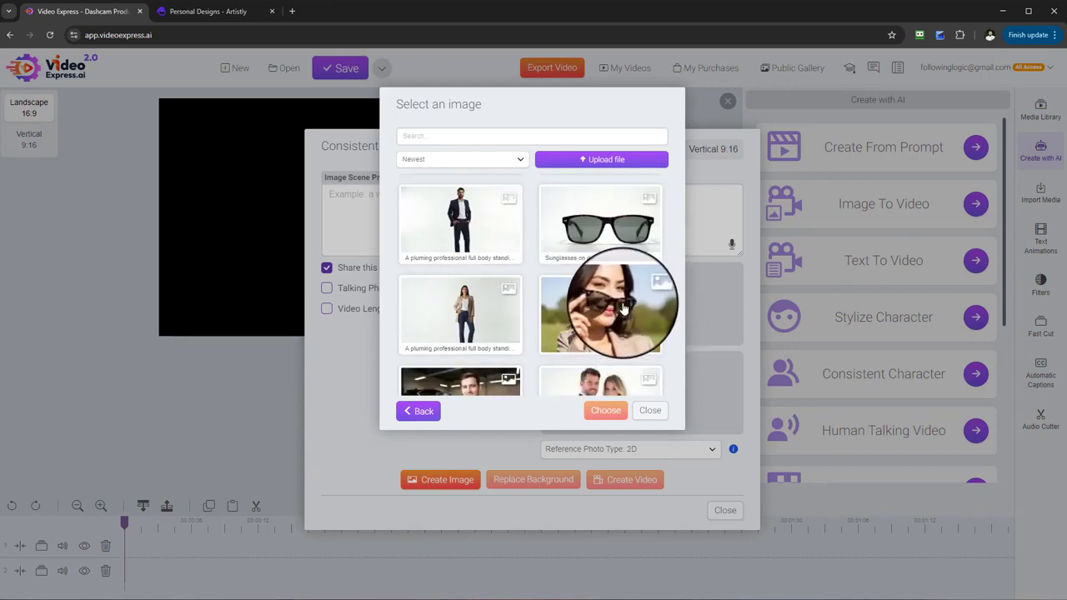
pyautogui.scroll(1, 623, 308)
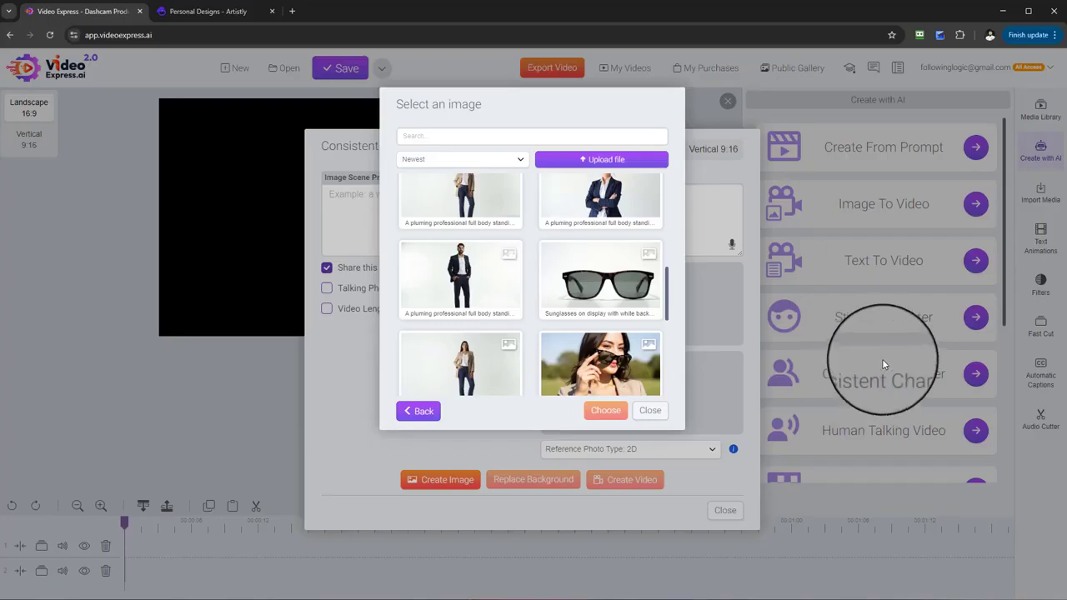
pyautogui.scroll(-1, 450, 341)
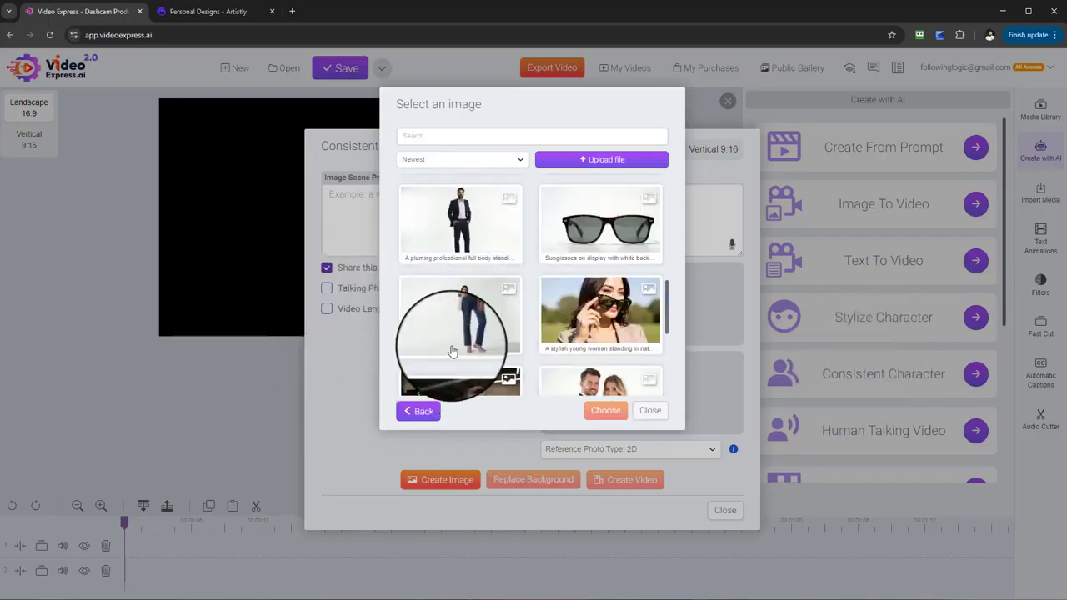
pyautogui.rightClick(472, 319)
pyautogui.press('Escape')
# Step: Set the full-body image of the woman in a beige blazer from the My Artistly Images folder as the first reference photo
pyautogui.click(647, 317)
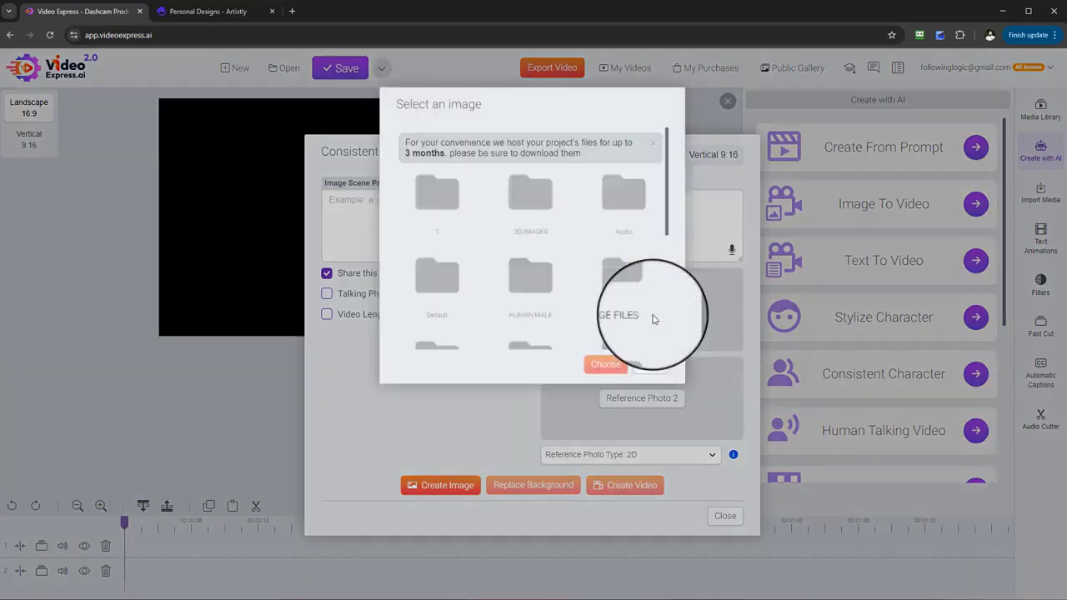
pyautogui.scroll(-3, 552, 277)
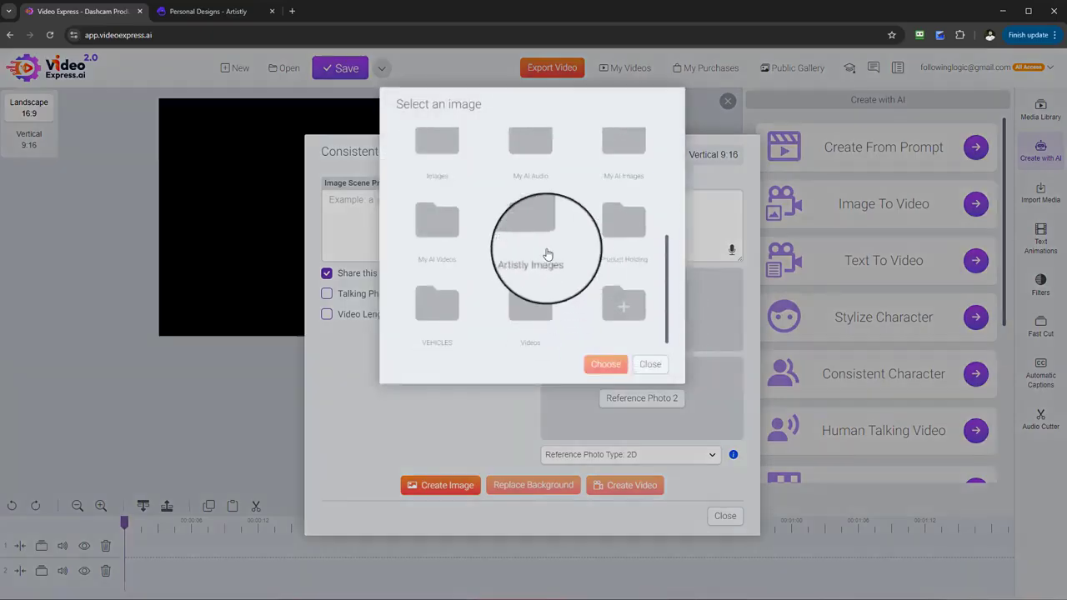
pyautogui.click(543, 255)
pyautogui.scroll(-10, 583, 325)
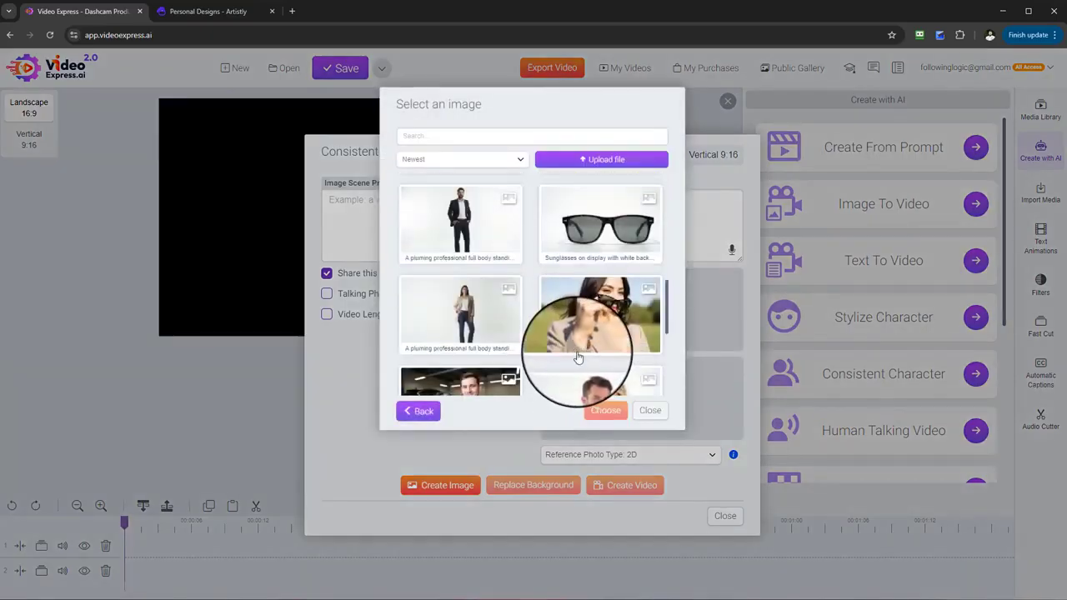
pyautogui.scroll(-2, 467, 294)
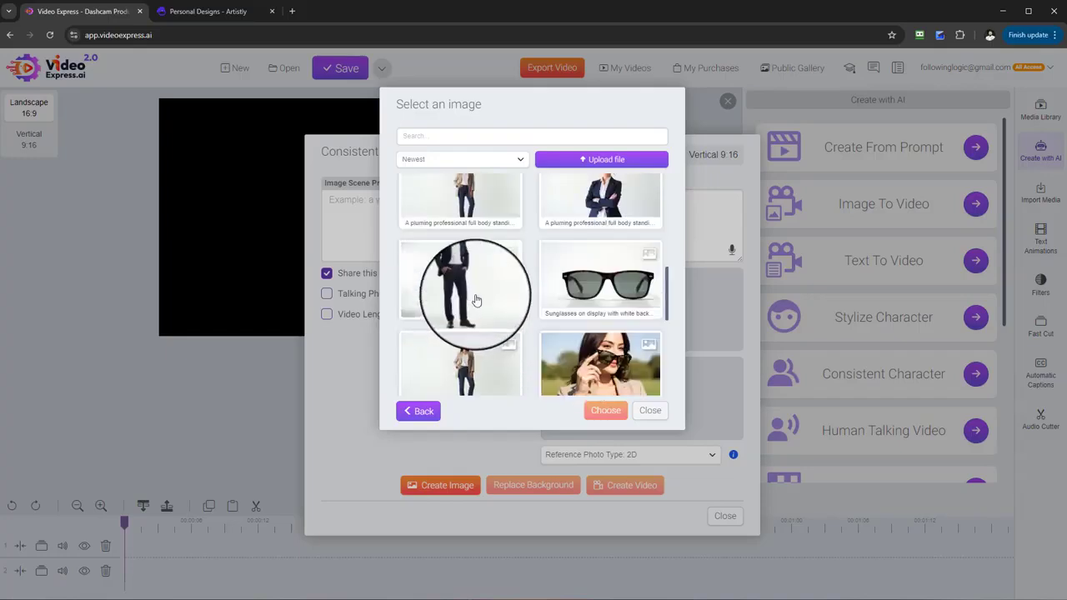
pyautogui.scroll(2, 475, 267)
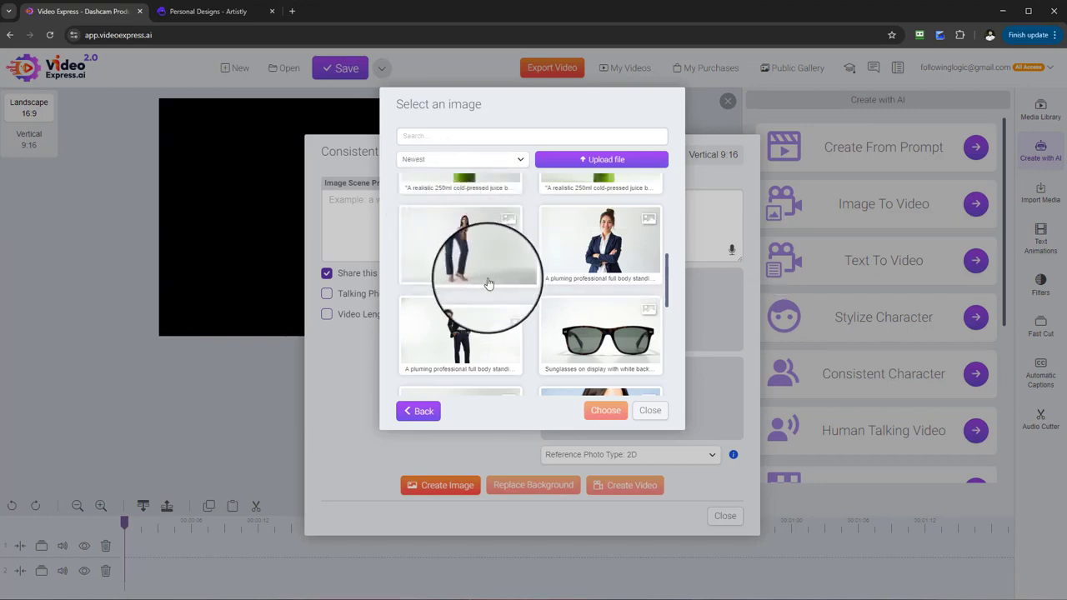
pyautogui.click(456, 230)
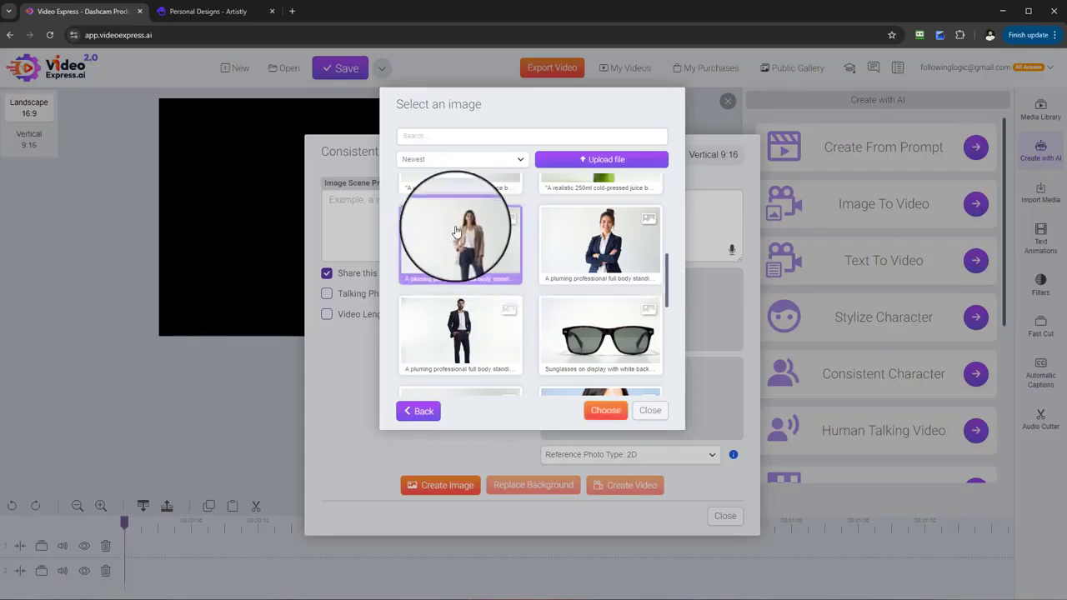
pyautogui.click(605, 413)
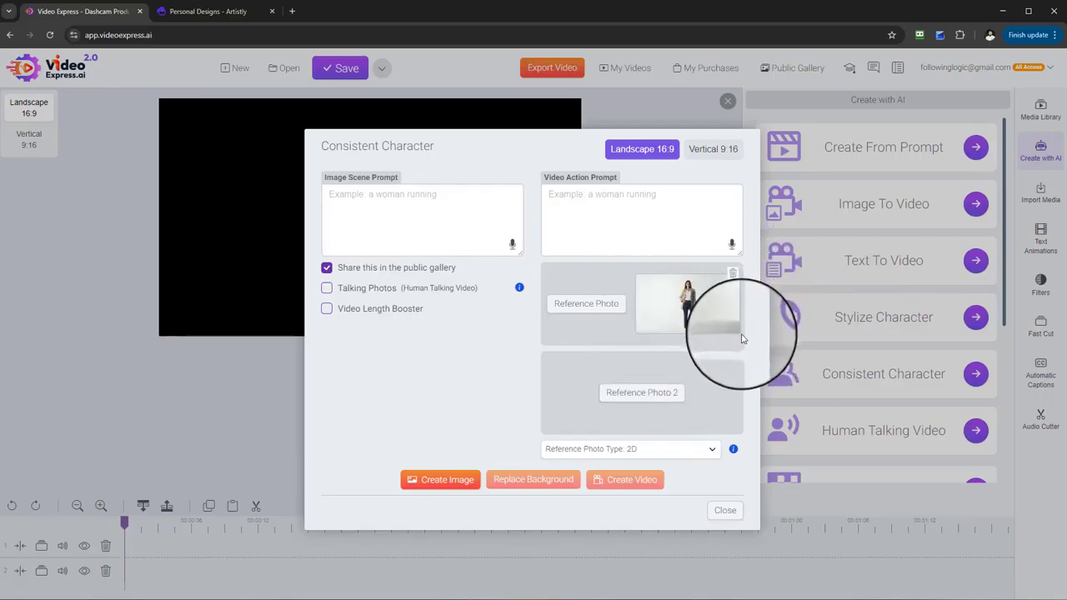
# Step: Set the orange oil filter image from the My Artistly Images folder as the second reference photo
pyautogui.click(655, 392)
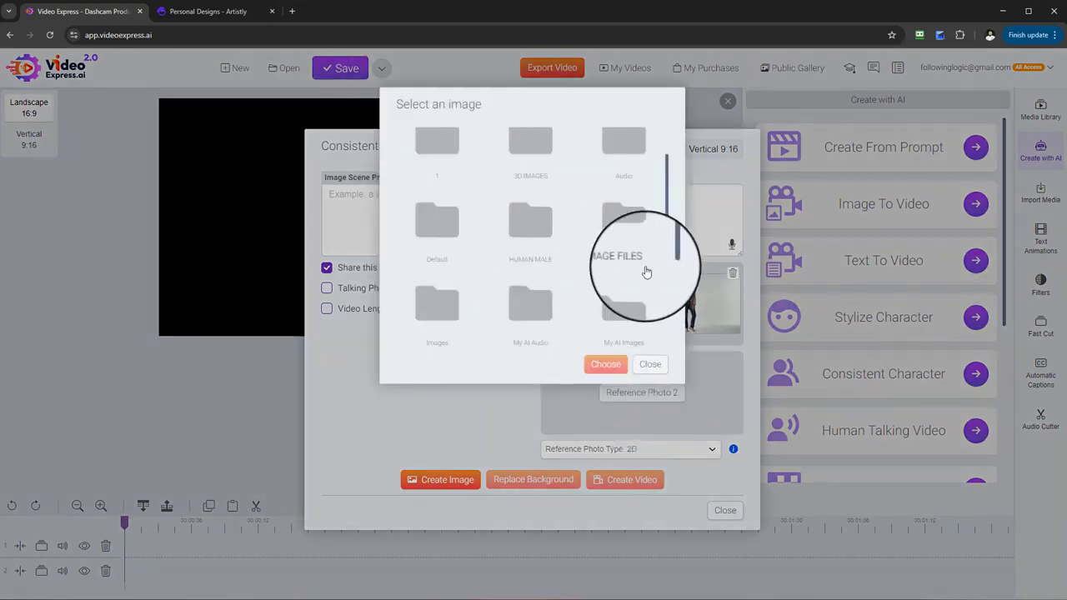
pyautogui.scroll(-1, 644, 279)
pyautogui.scroll(-1, 645, 285)
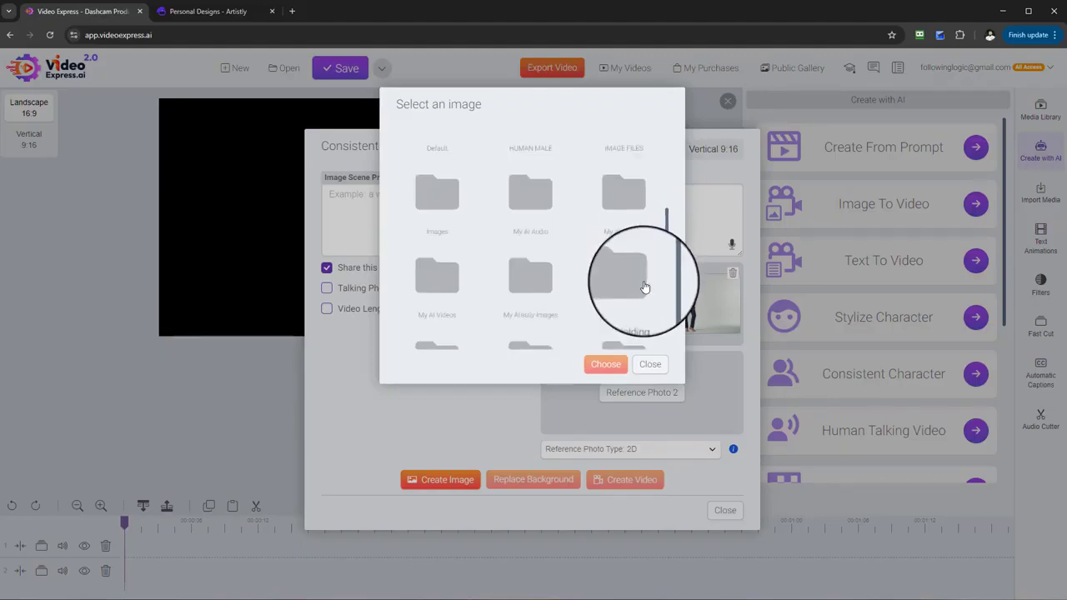
pyautogui.scroll(-1, 646, 280)
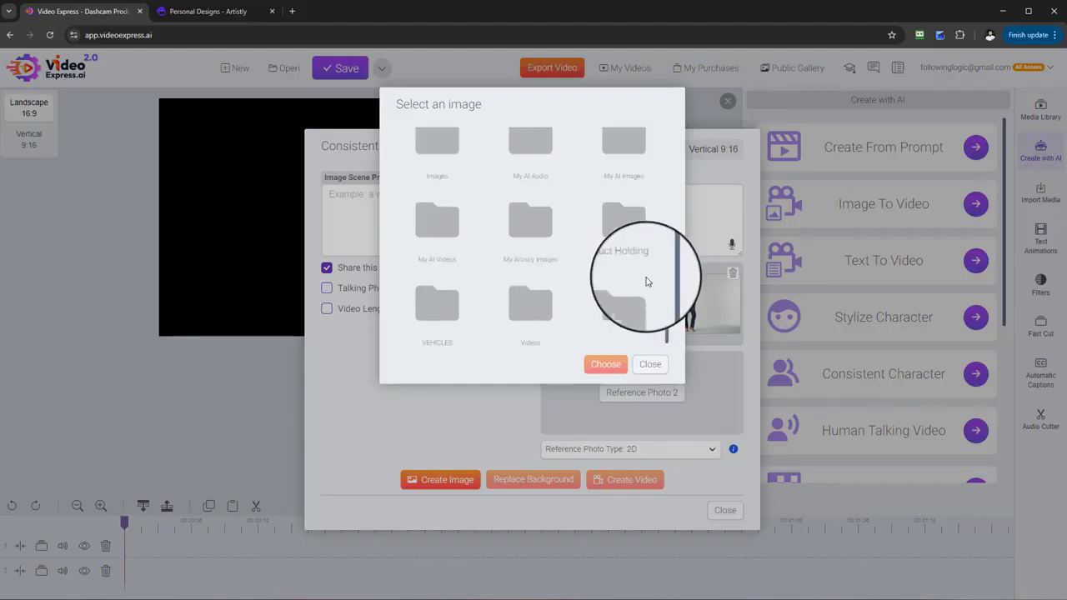
pyautogui.click(528, 215)
pyautogui.scroll(-10, 589, 261)
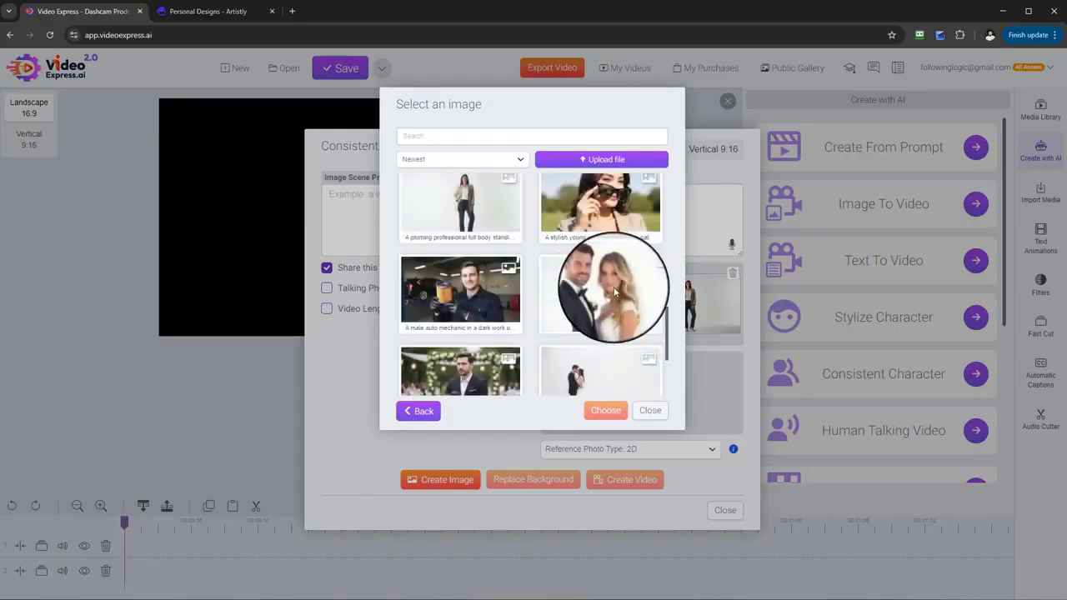
pyautogui.click(535, 390)
pyautogui.scroll(-10, 588, 267)
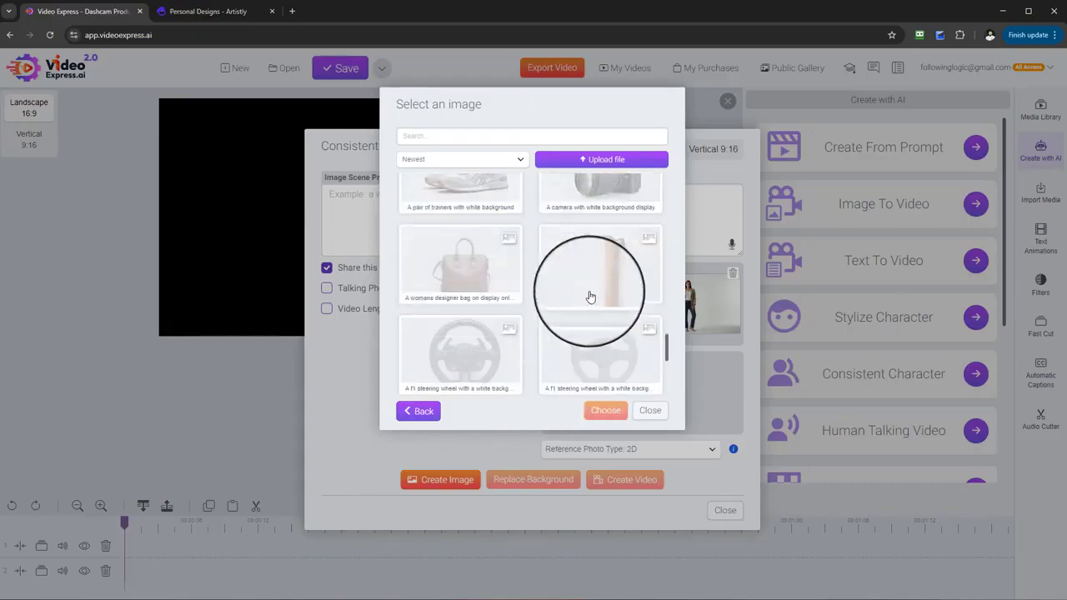
pyautogui.scroll(-10, 593, 300)
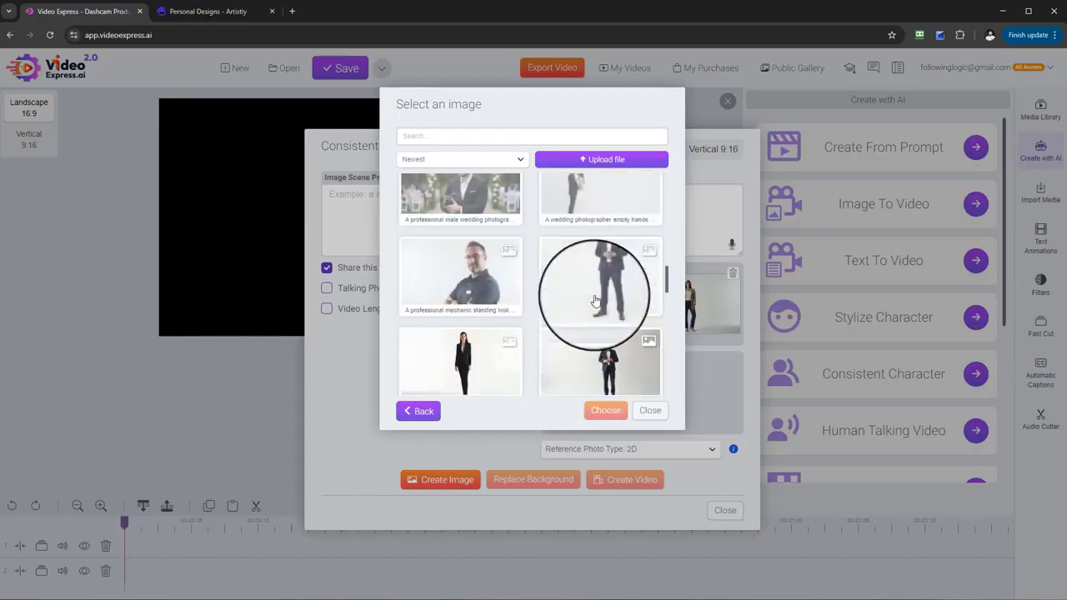
pyautogui.scroll(-10, 598, 298)
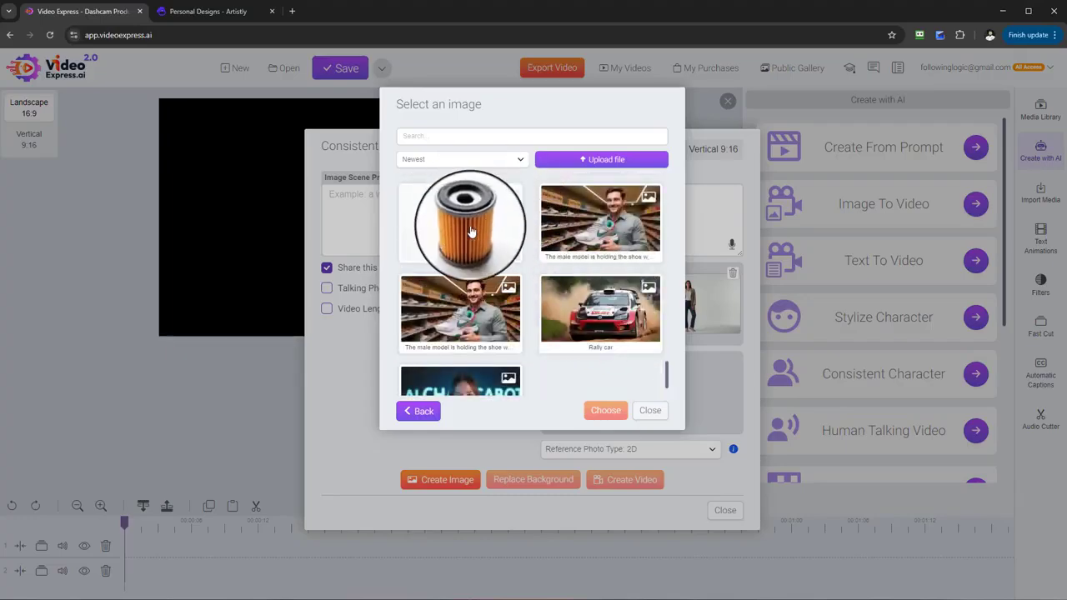
pyautogui.click(500, 214)
pyautogui.click(606, 410)
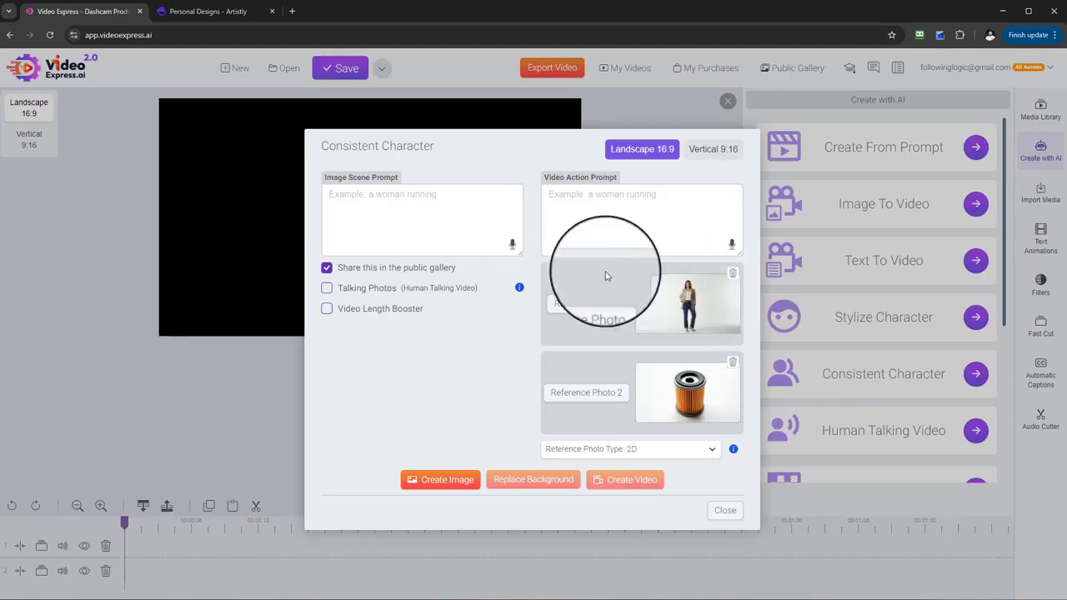
# Step: Enter the image scene prompt "the female mechanic is holding the oil filter in her hand in the car garage"
pyautogui.click(434, 201)
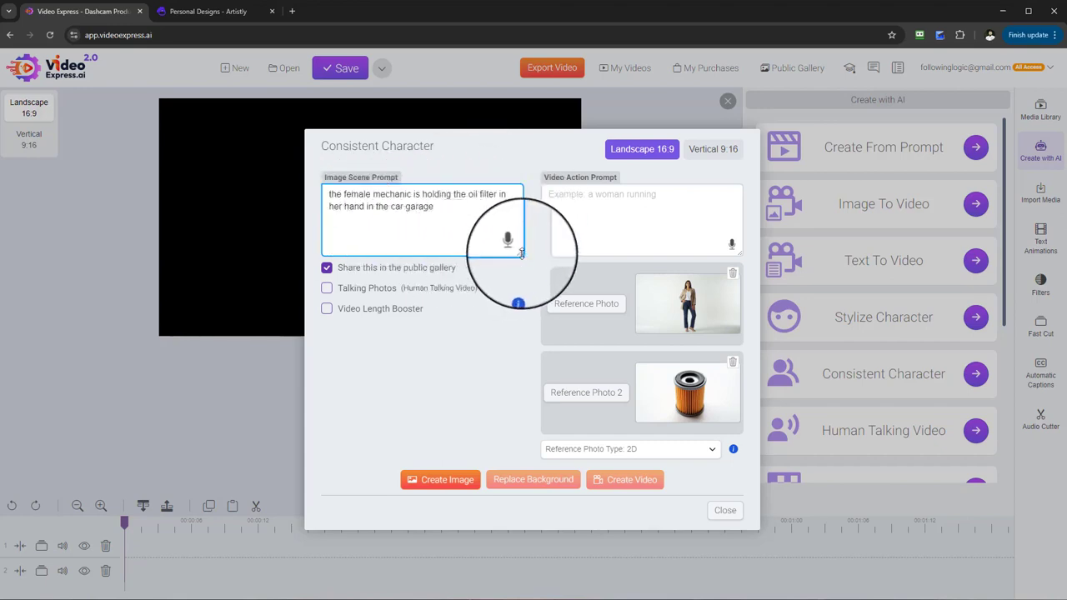
pyautogui.moveTo(520, 253)
pyautogui.mouseDown()
pyautogui.moveTo(519, 283)
pyautogui.moveTo(536, 296)
pyautogui.moveTo(536, 258)
pyautogui.mouseUp()
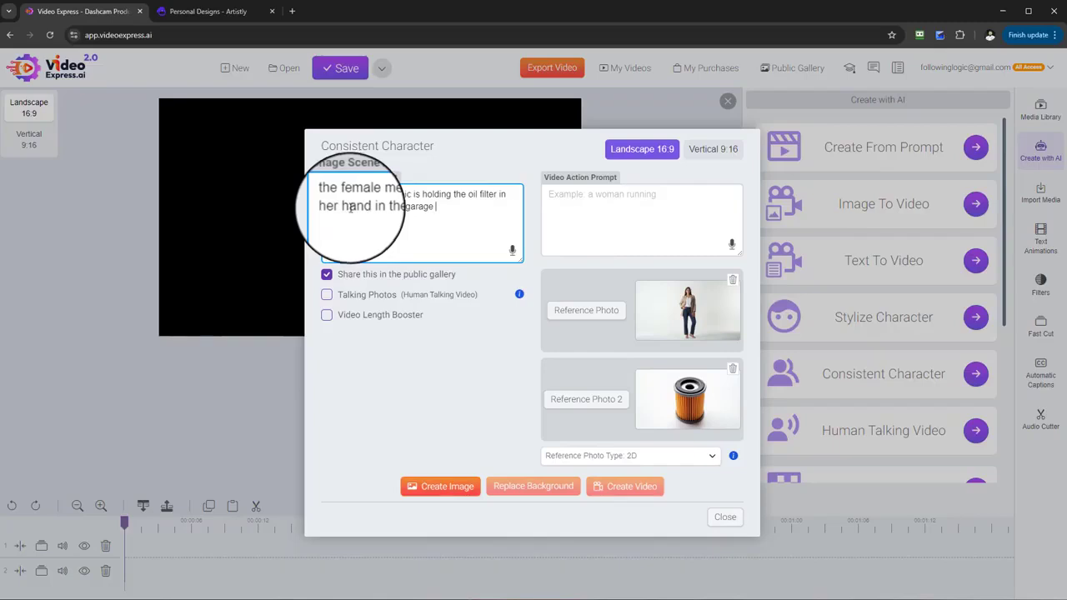
pyautogui.click(382, 206)
pyautogui.write('car')
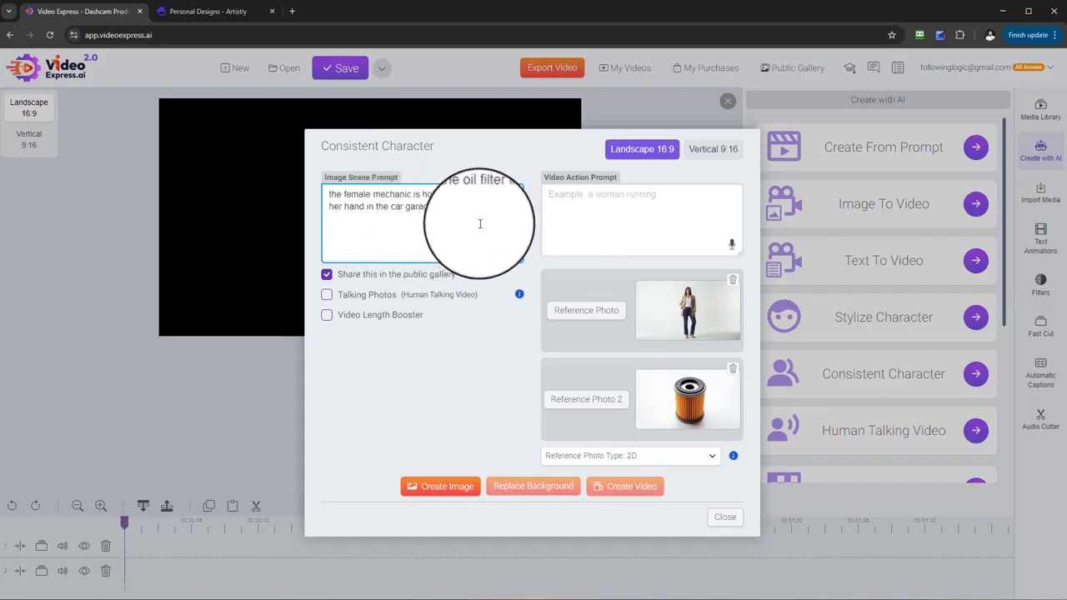
# Step: Generate two image versions from the scene prompt and reference photos, and switch between their result slots
pyautogui.click(446, 489)
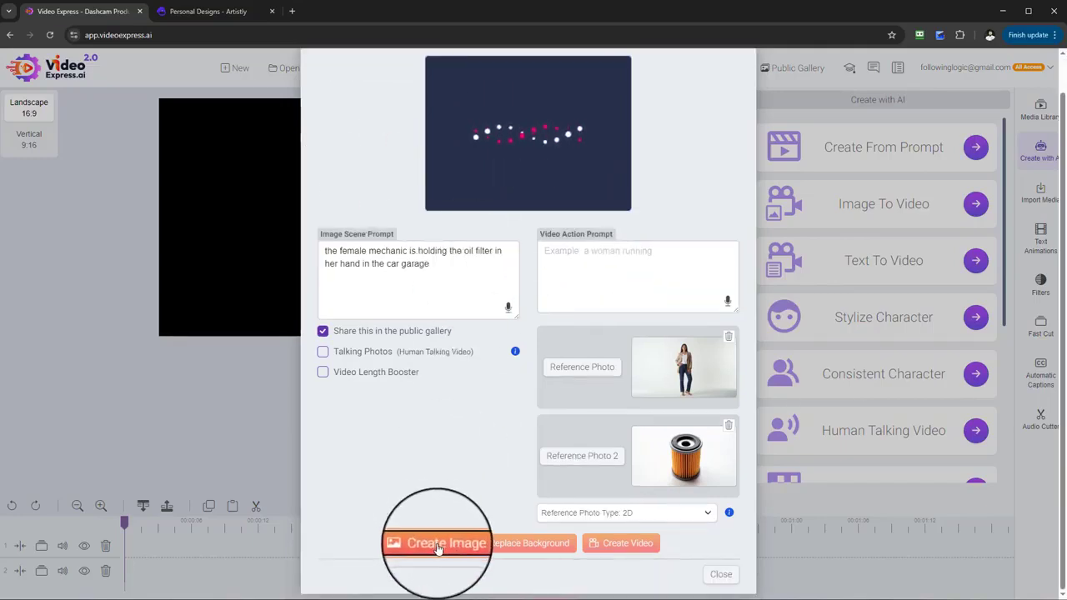
pyautogui.click(442, 546)
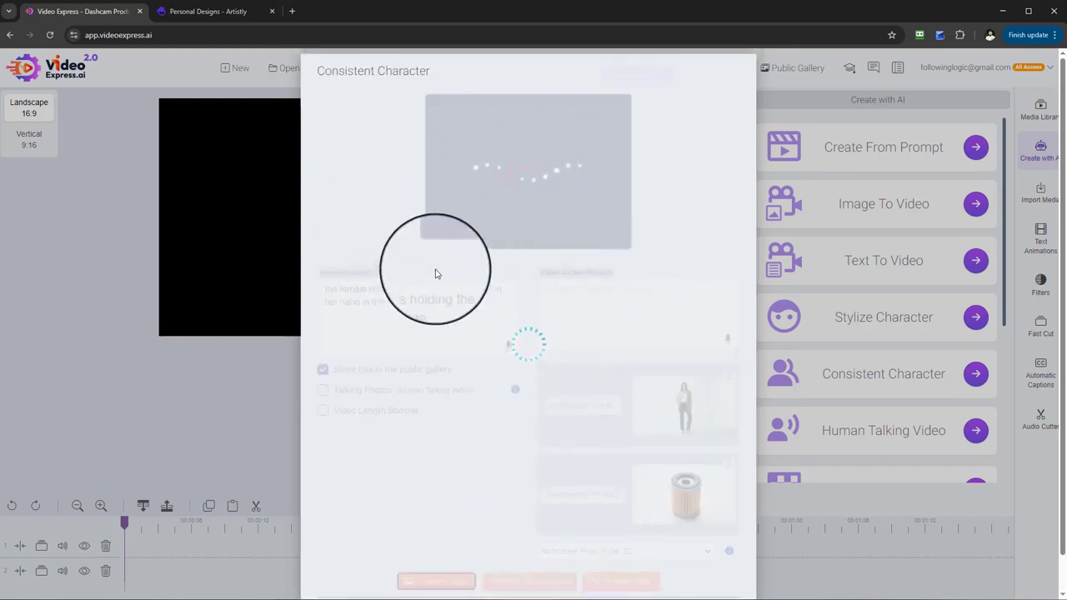
pyautogui.click(325, 181)
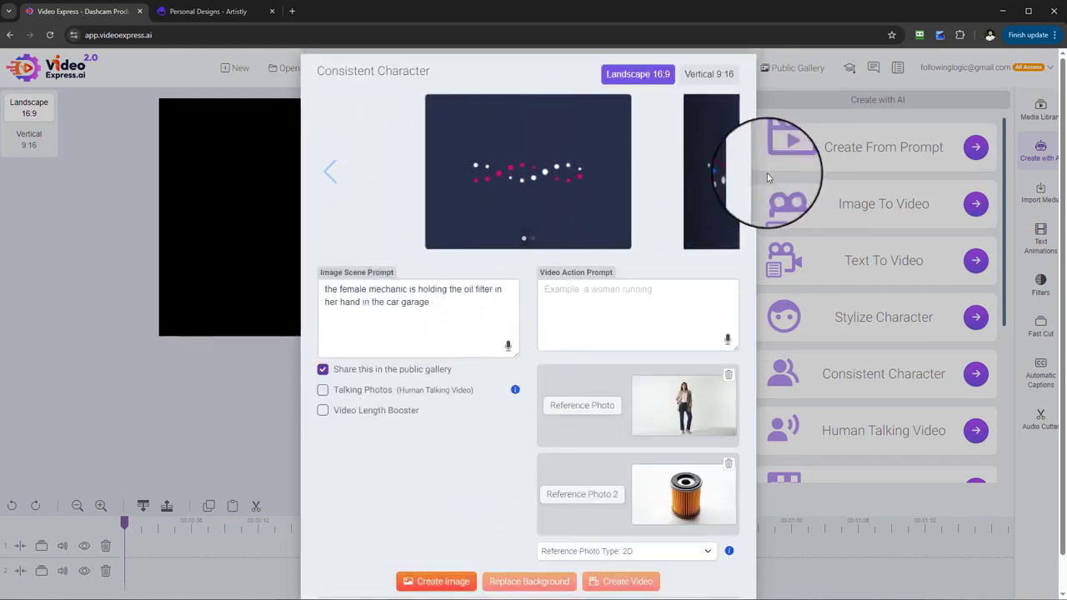
pyautogui.click(725, 175)
pyautogui.click(330, 173)
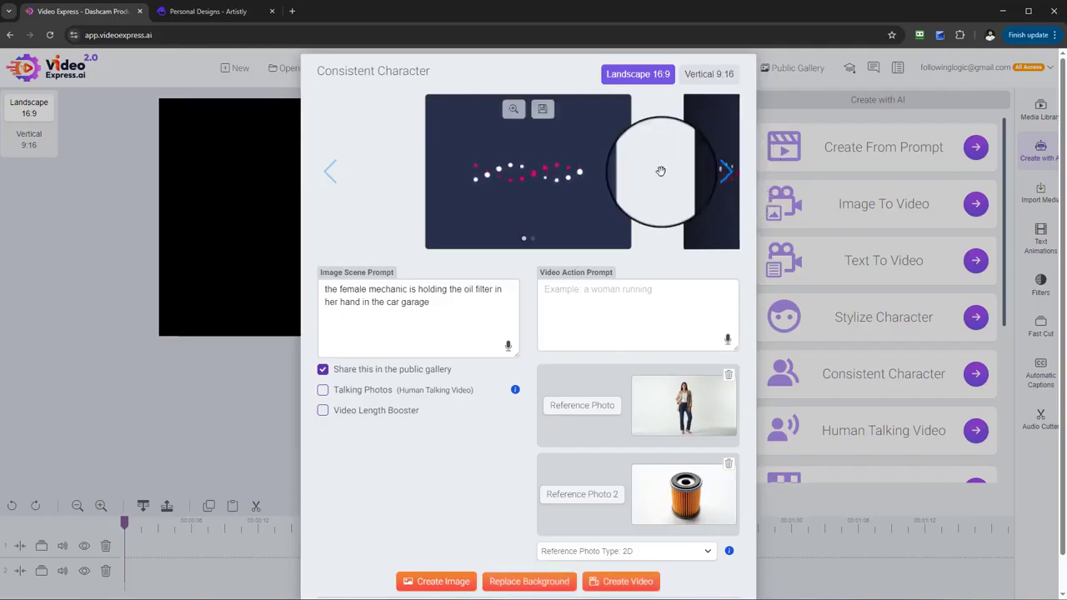
# Step: Preview the first generated mechanic image at full size, close it, and open the second one for comparison
pyautogui.click(513, 108)
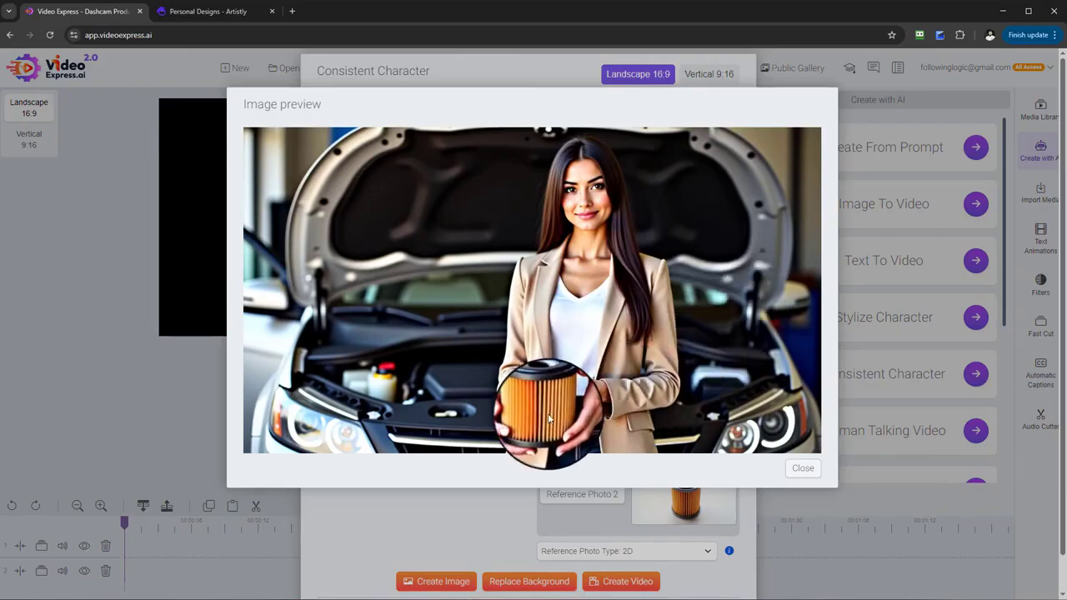
pyautogui.click(803, 469)
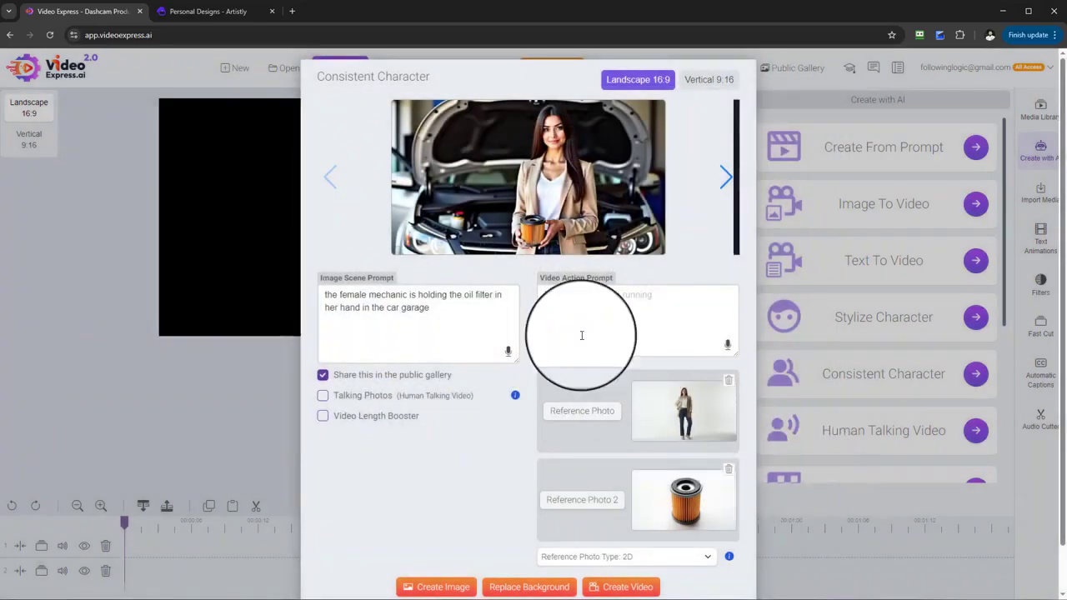
pyautogui.click(724, 177)
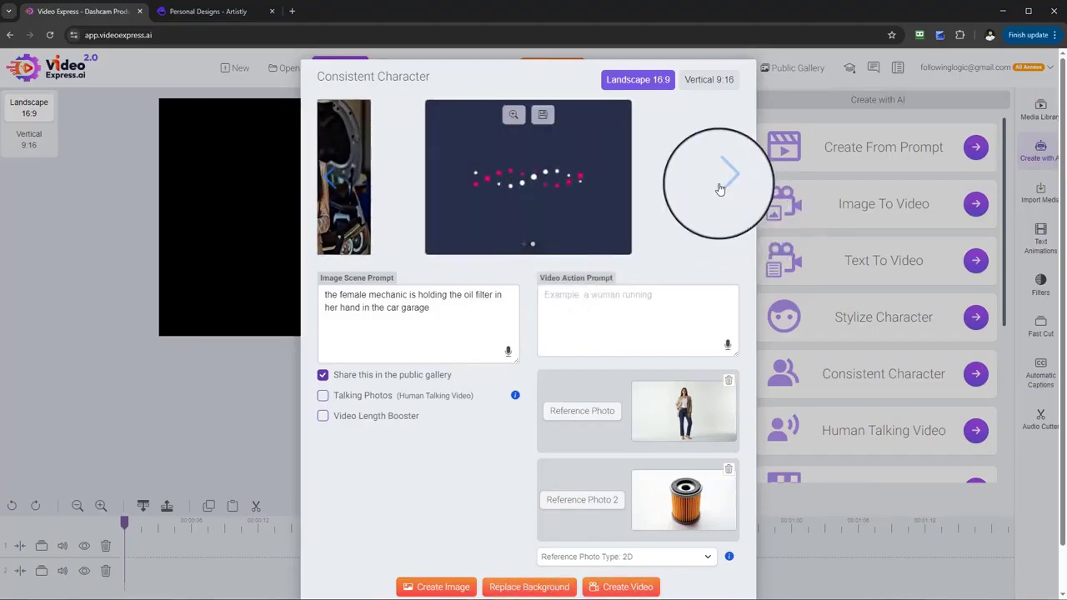
pyautogui.click(726, 178)
pyautogui.click(516, 105)
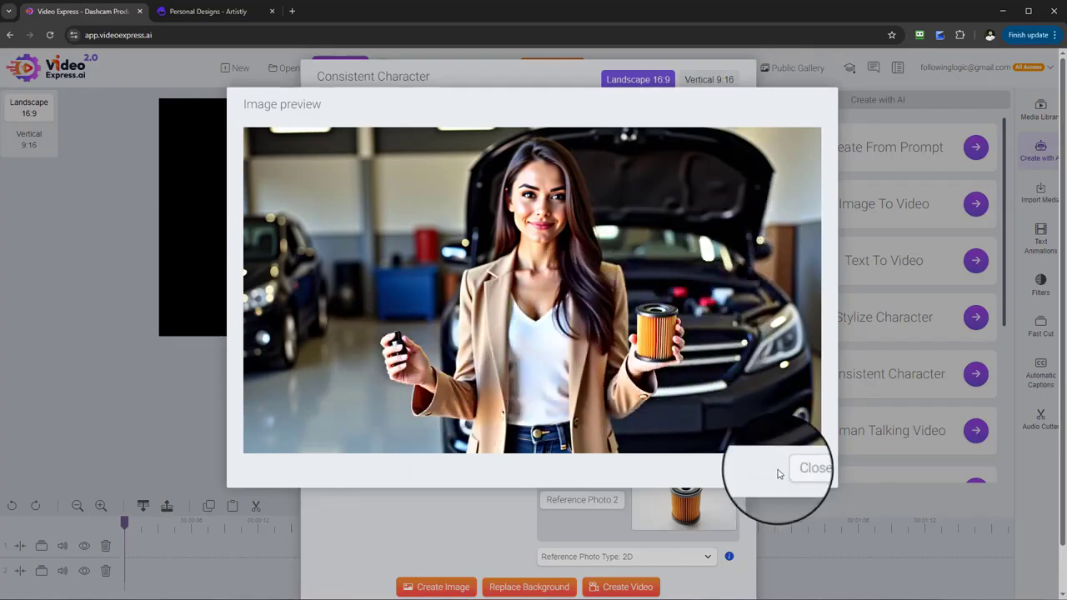
# Step: Close the second image's preview, compare both results in the carousel, and preview the first image at full size
pyautogui.click(803, 469)
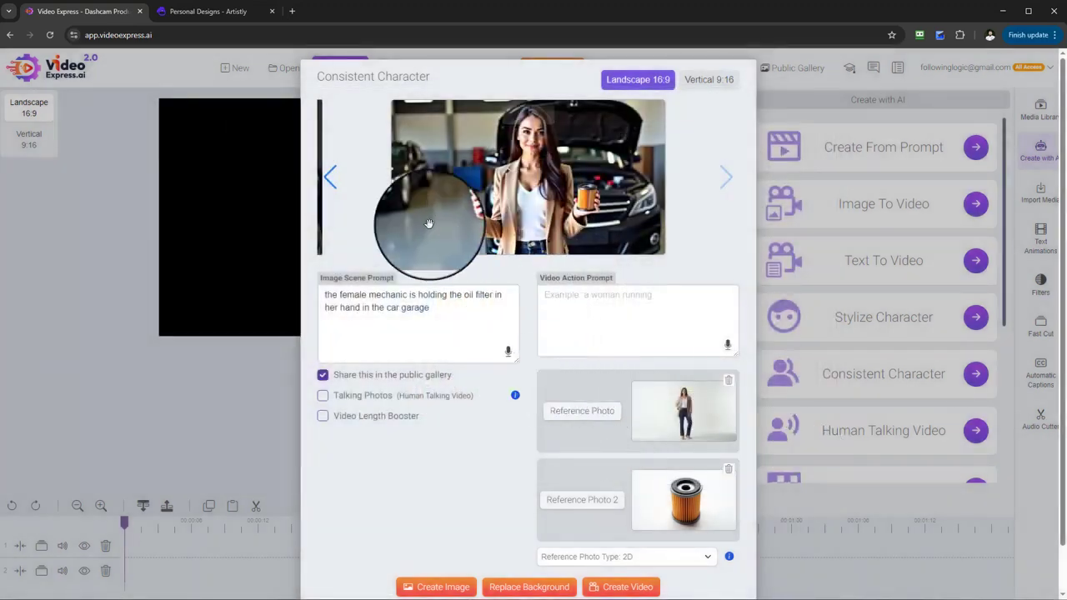
pyautogui.click(336, 188)
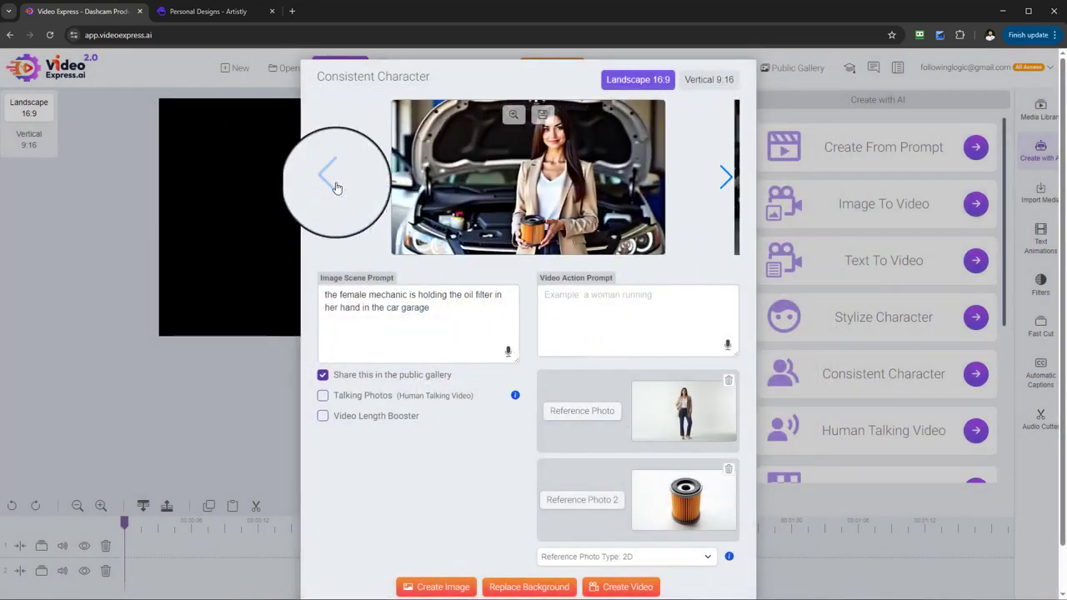
pyautogui.click(731, 185)
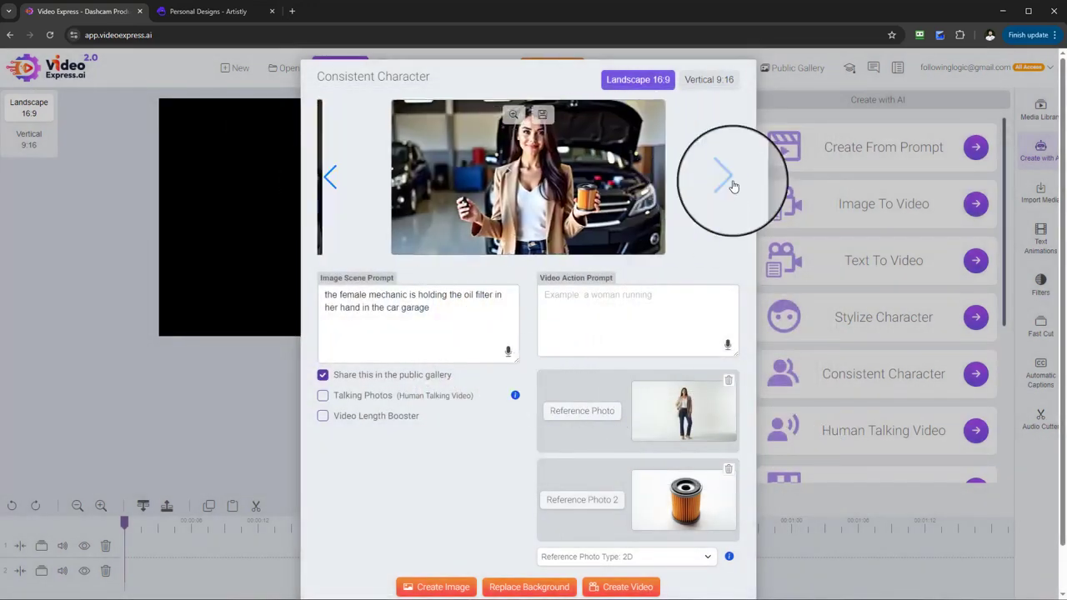
pyautogui.click(330, 176)
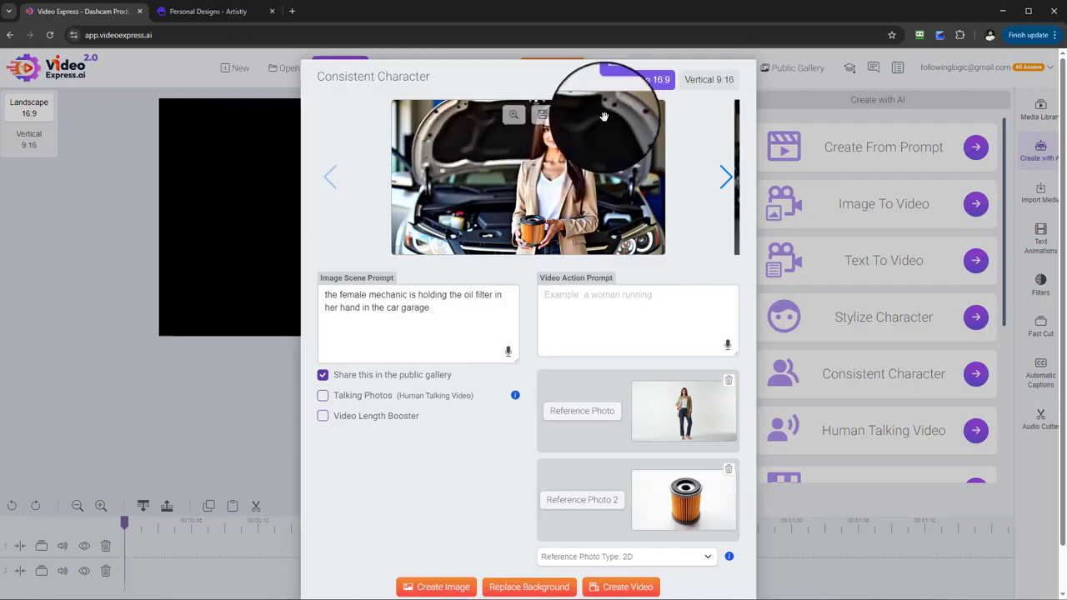
pyautogui.click(514, 114)
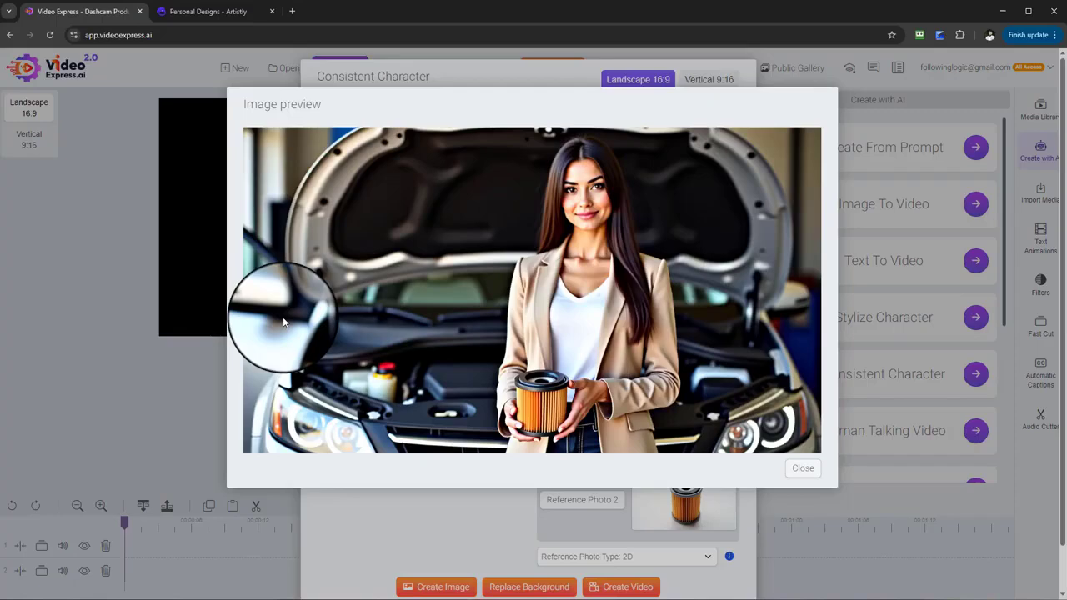
pyautogui.click(807, 470)
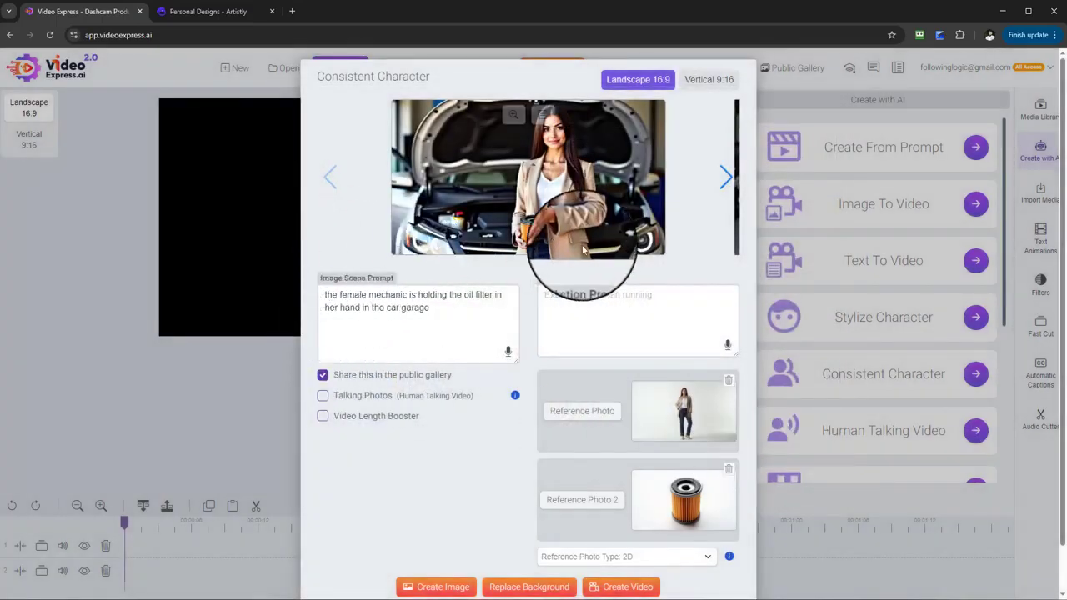
# Step: Reopen the first image's full-size preview, look at the options for saving it locally, and close the preview
pyautogui.click(511, 113)
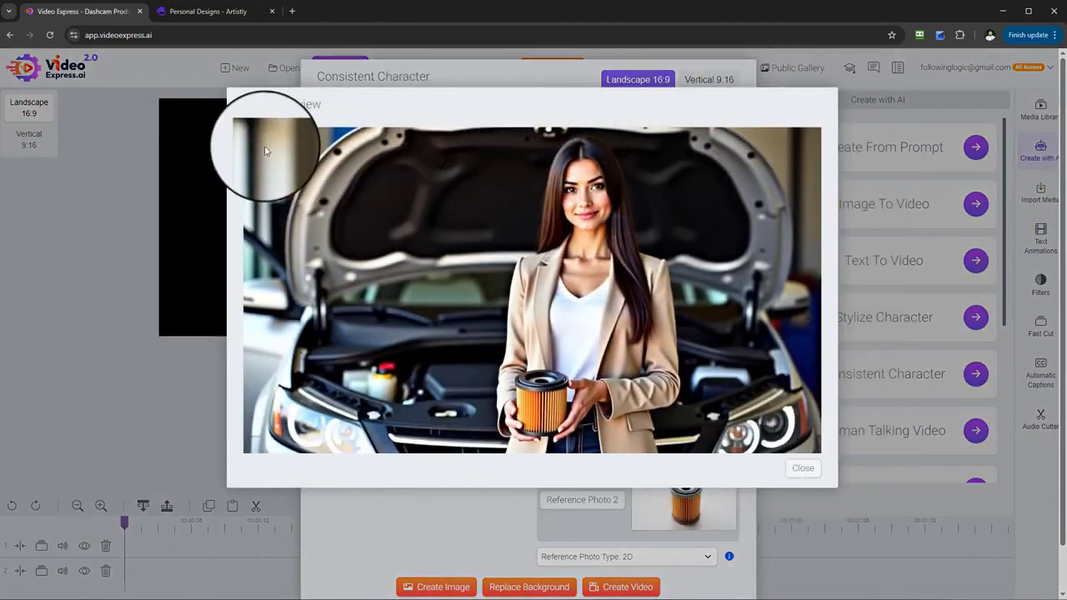
pyautogui.rightClick(520, 403)
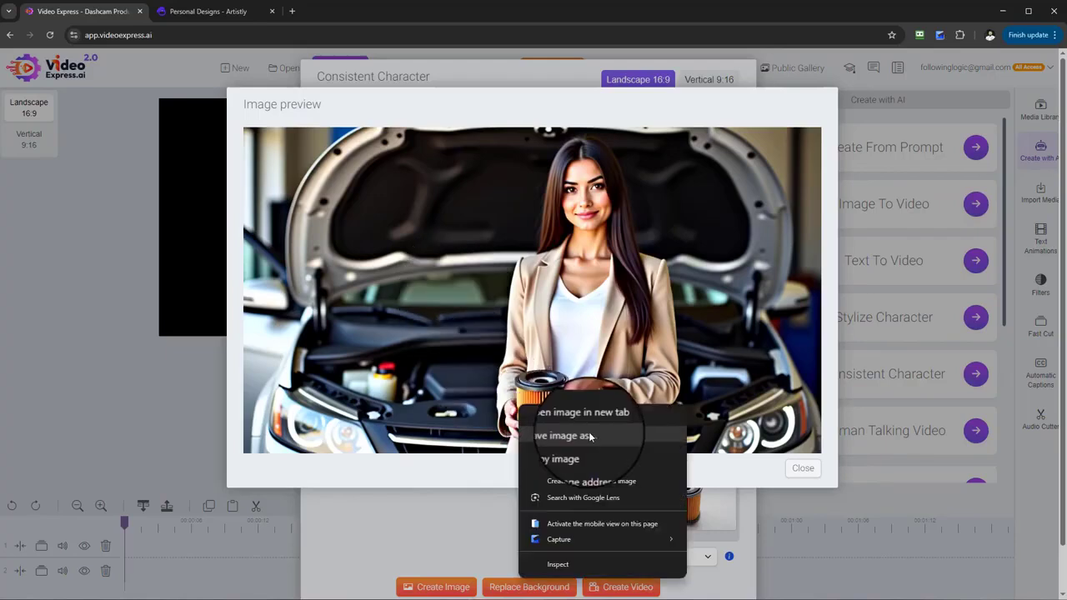
pyautogui.press('Escape')
pyautogui.rightClick(753, 464)
pyautogui.press('Escape')
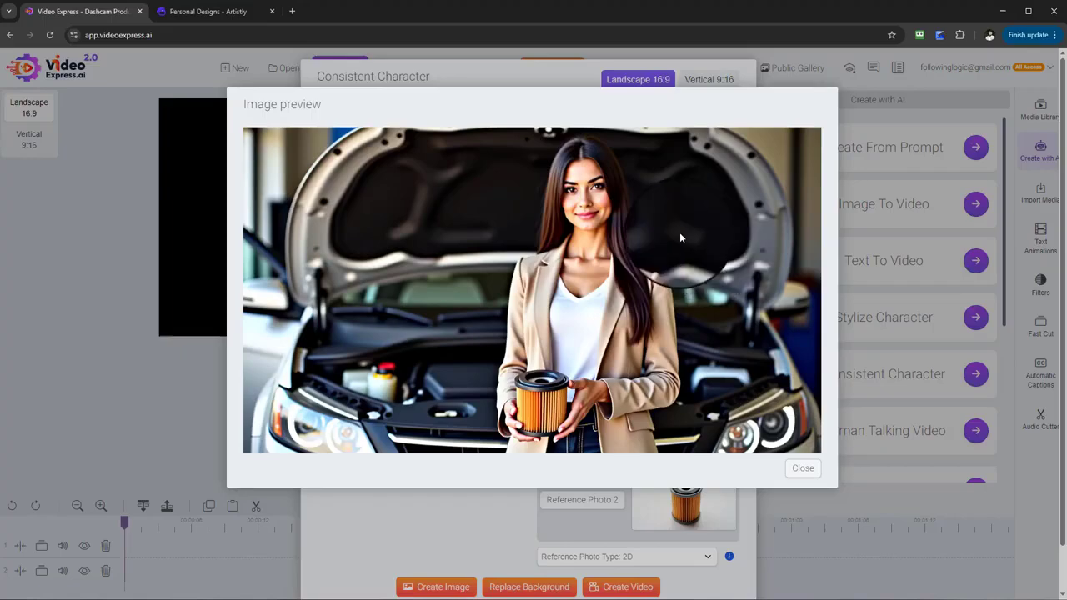
pyautogui.click(805, 470)
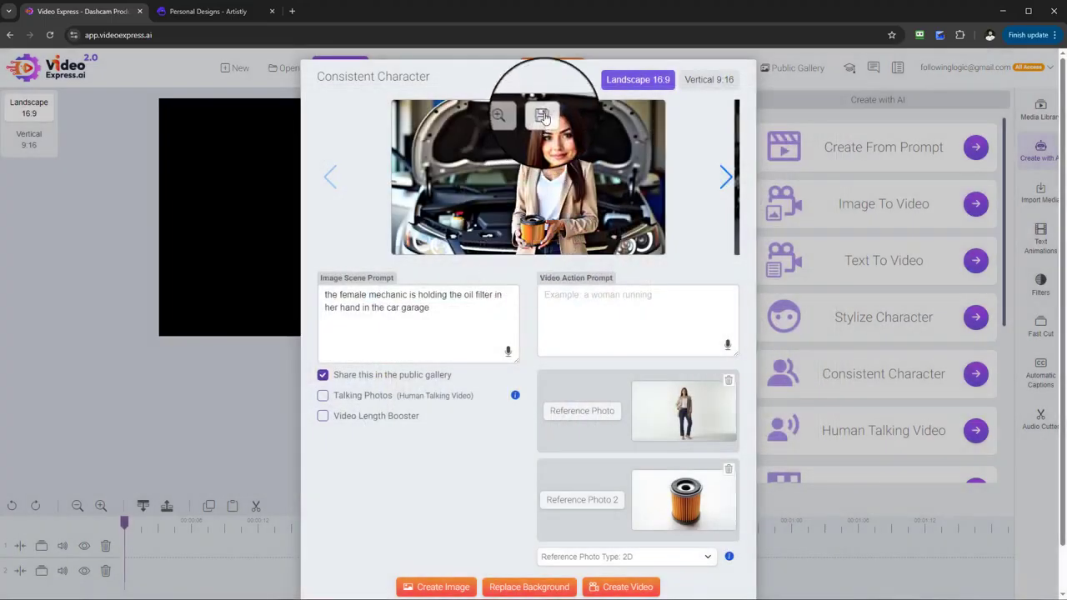
# Step: Save the image of the mechanic holding the oil filter in both hands to the Media Library
pyautogui.click(543, 116)
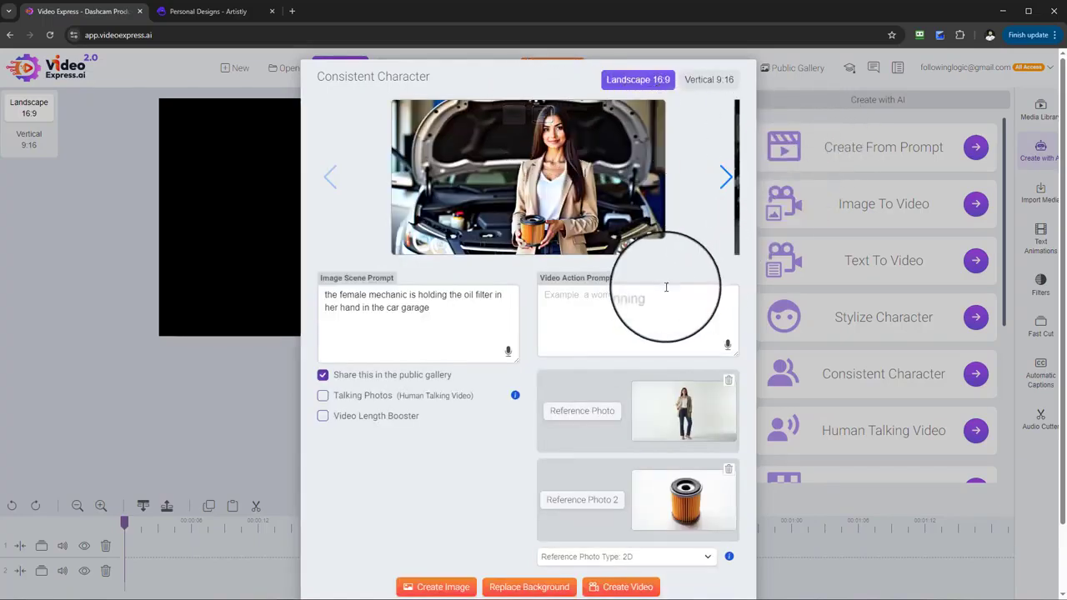
pyautogui.scroll(-1, 664, 281)
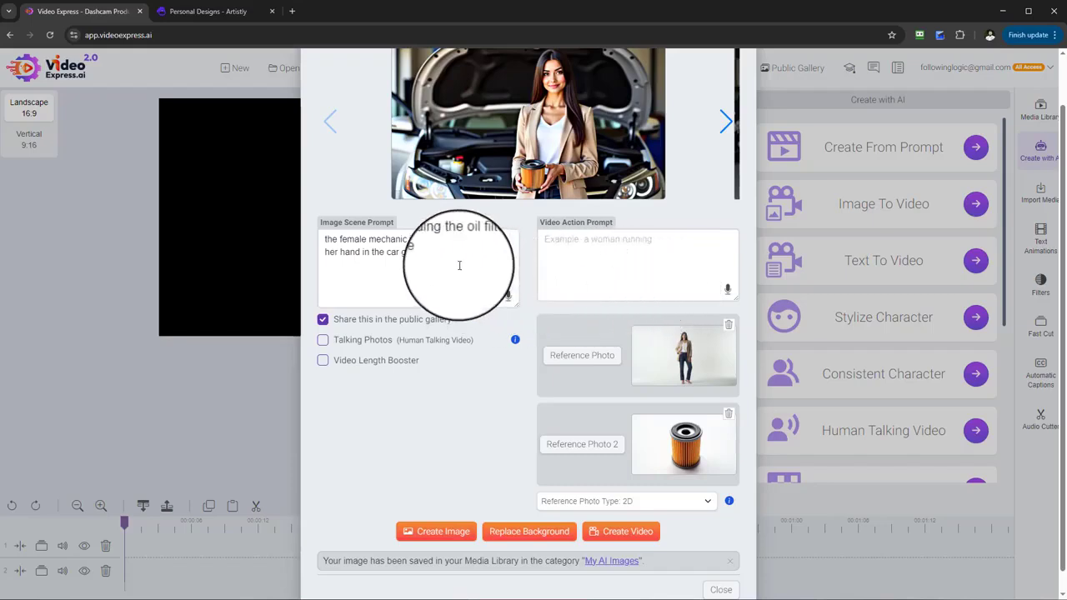
# Step: Copy the image scene prompt into the video action prompt and append "and the camera zooms into her smiling"
pyautogui.moveTo(458, 265); pyautogui.dragTo(266, 263)
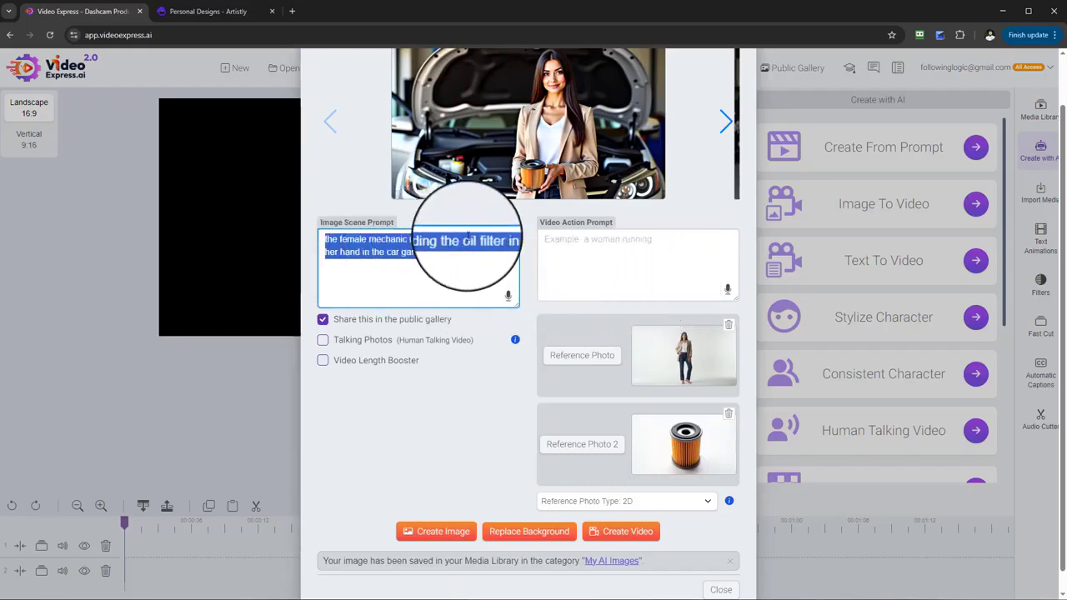
pyautogui.rightClick(382, 251)
pyautogui.click(467, 304)
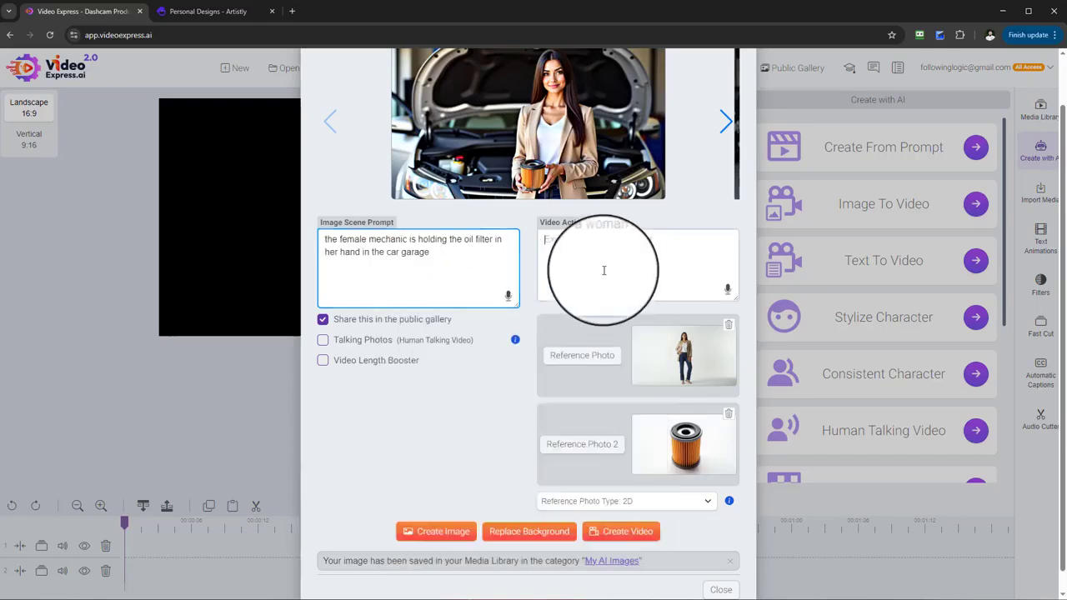
pyautogui.click(602, 269)
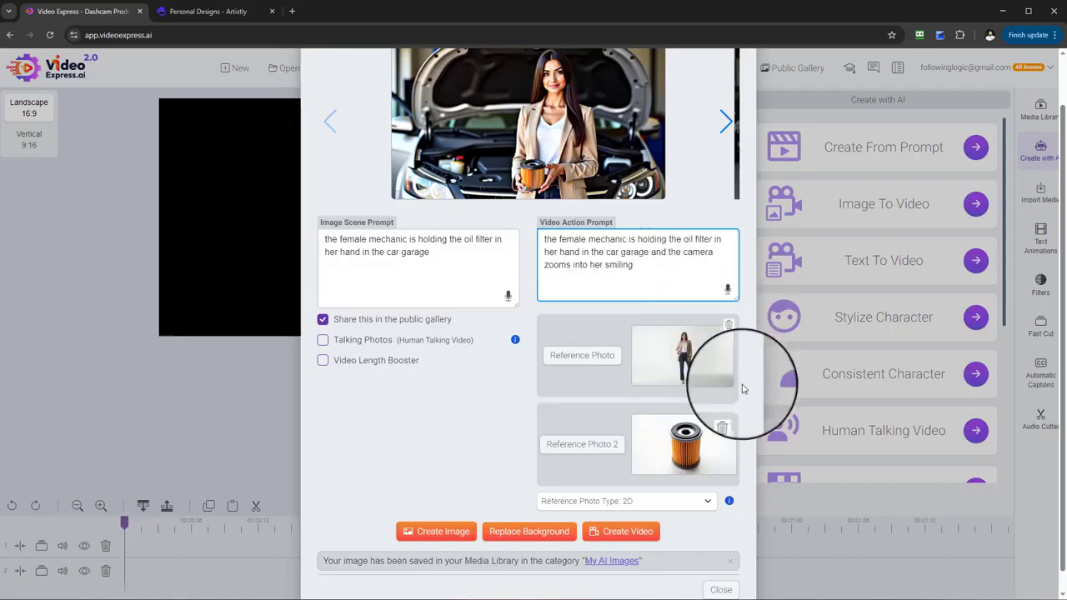
# Step: Generate the video from the action prompt and read the notice about where it will appear
pyautogui.scroll(-1, 629, 484)
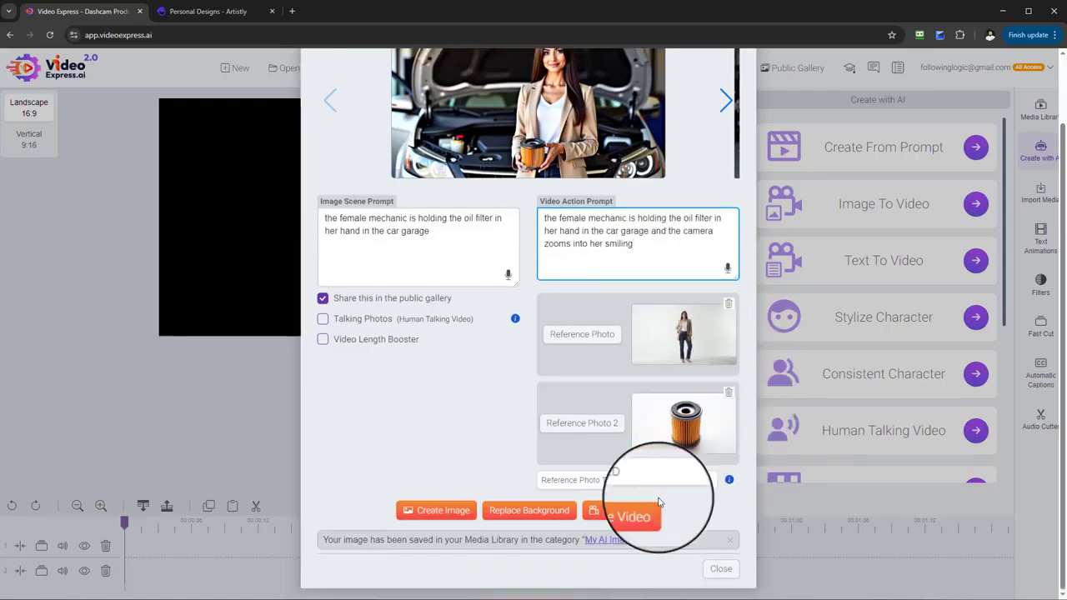
pyautogui.click(648, 517)
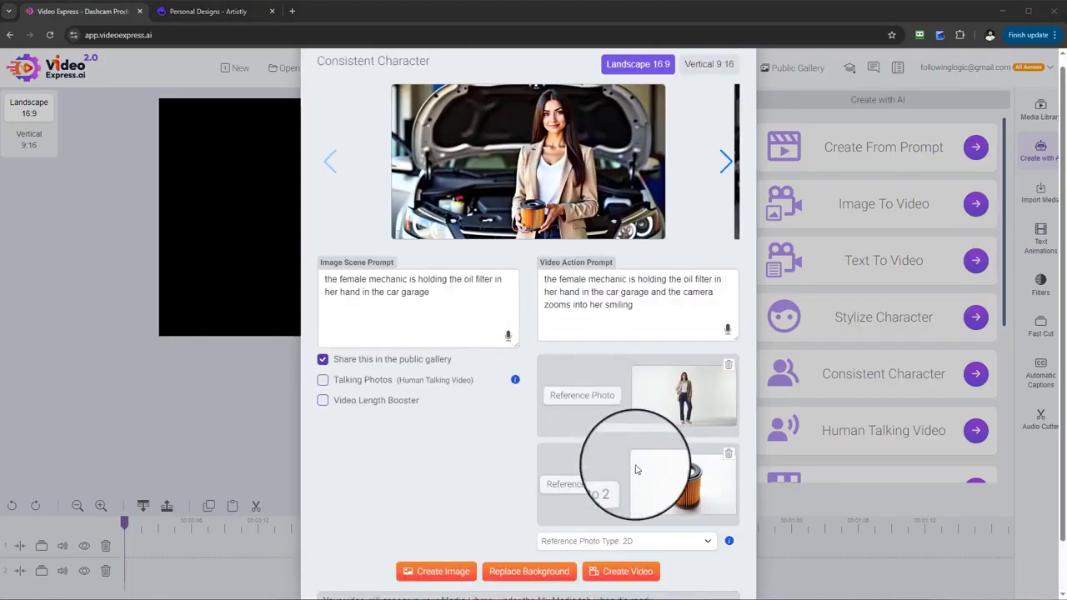
pyautogui.moveTo(325, 553); pyautogui.dragTo(667, 548)
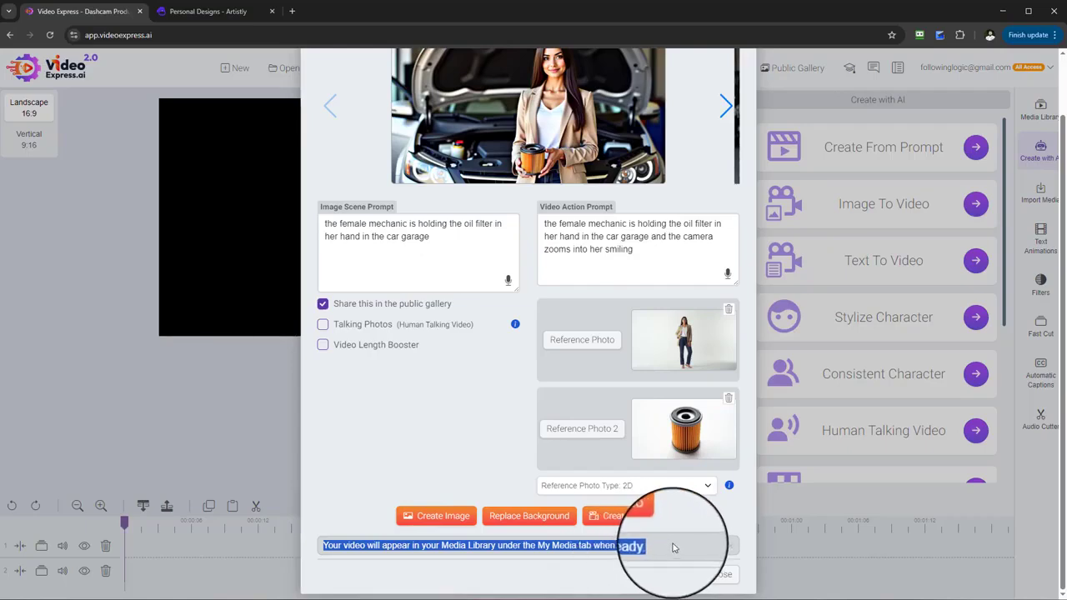
pyautogui.click(684, 518)
pyautogui.scroll(1, 702, 516)
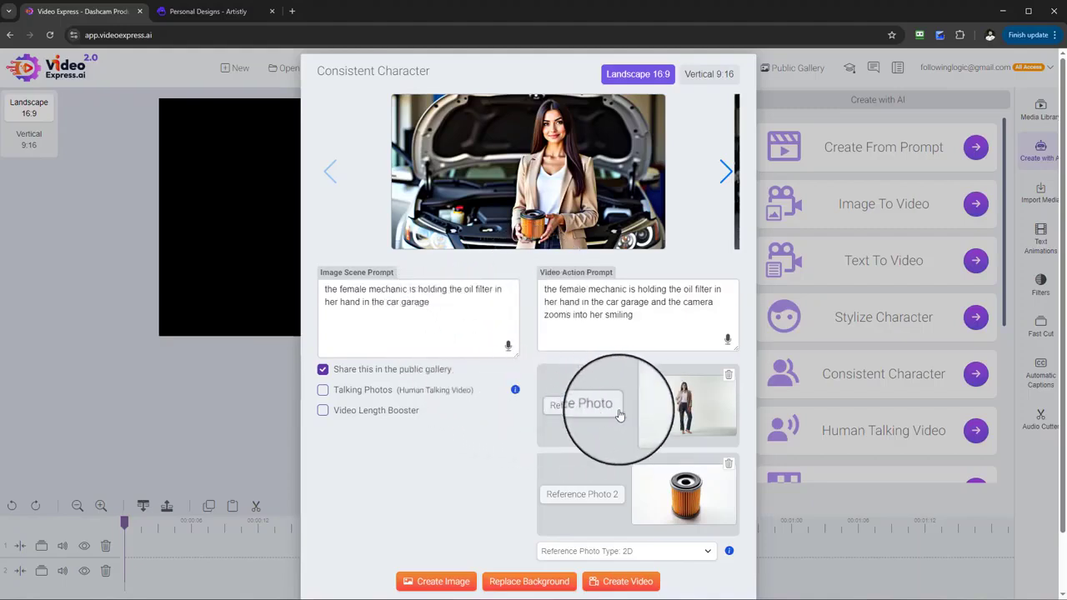
# Step: Replace the first reference photo with the saved mechanic and oil filter image from the My AI Images folder, previewing it first
pyautogui.click(588, 414)
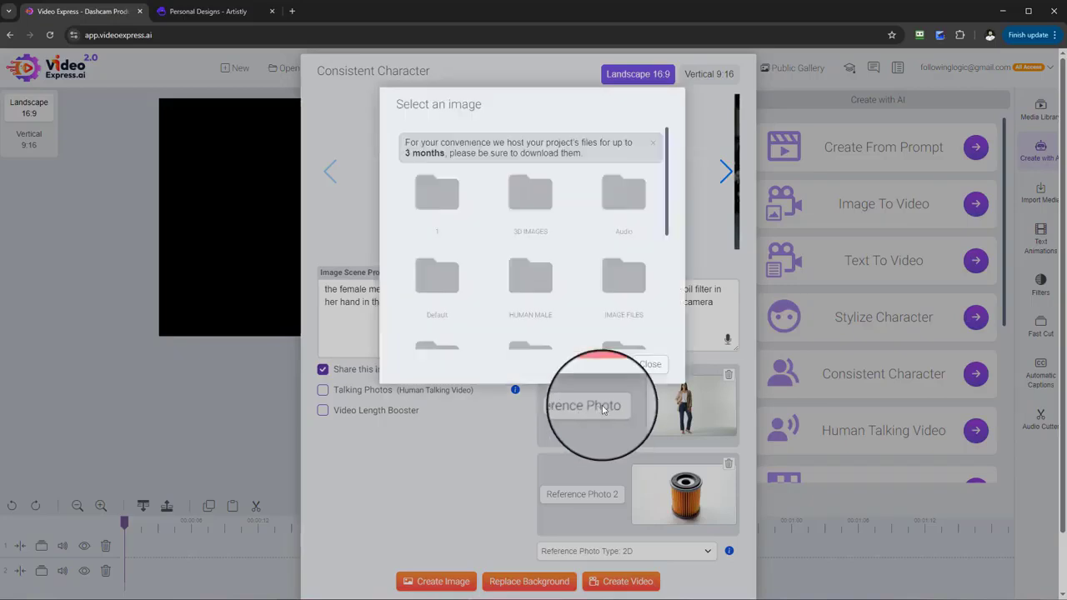
pyautogui.scroll(-2, 645, 306)
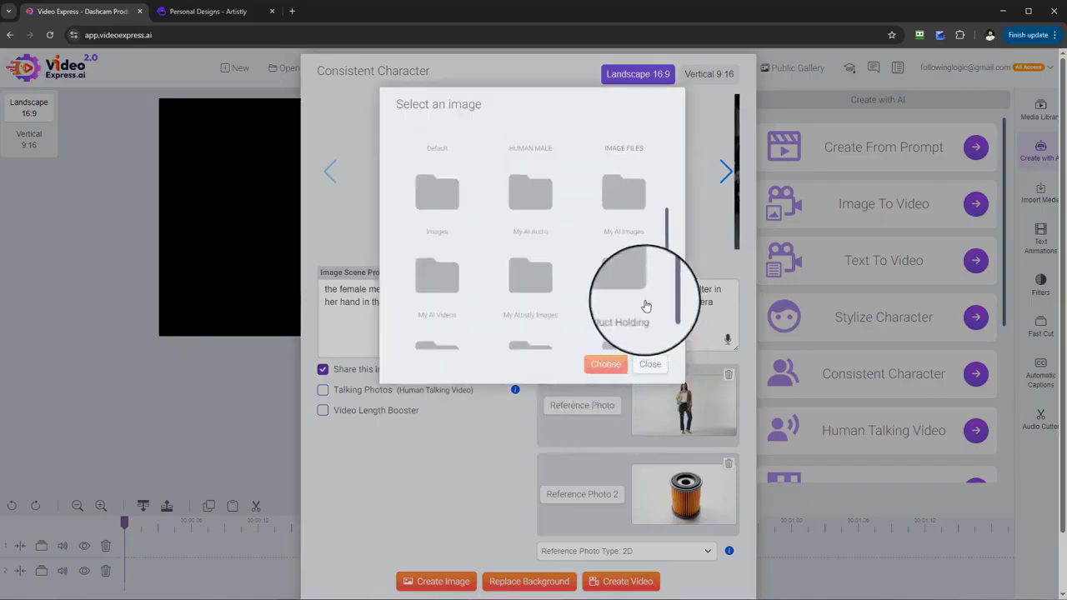
pyautogui.click(631, 208)
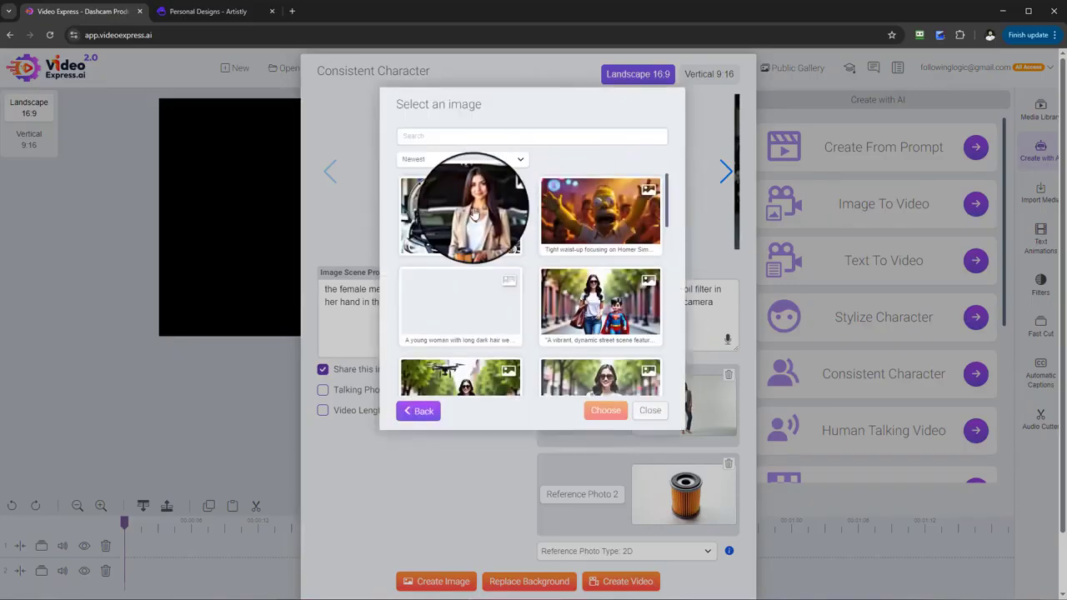
pyautogui.click(520, 181)
pyautogui.click(513, 216)
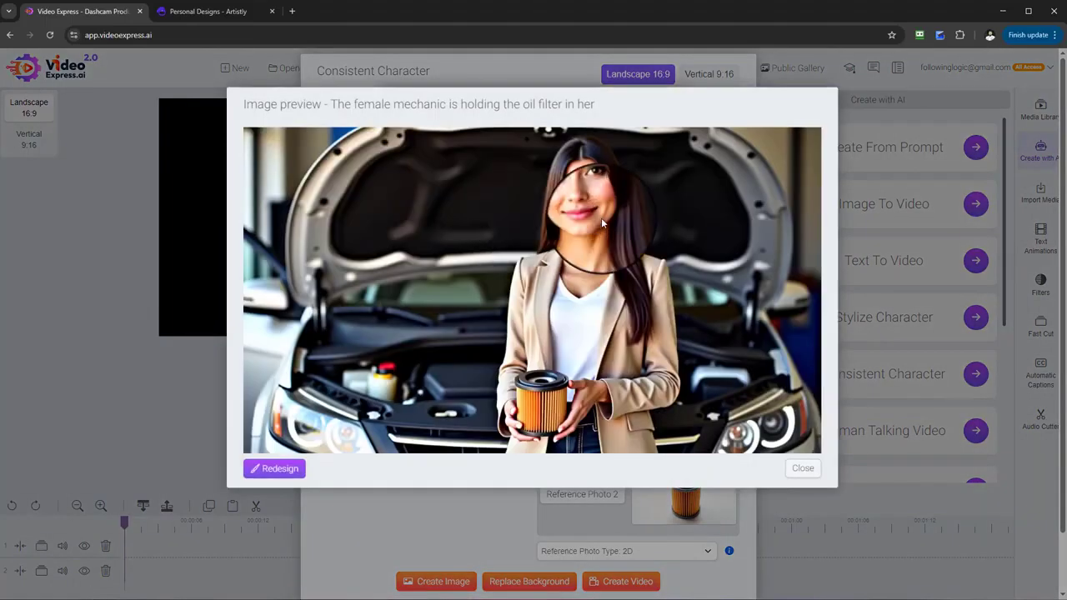
pyautogui.click(801, 467)
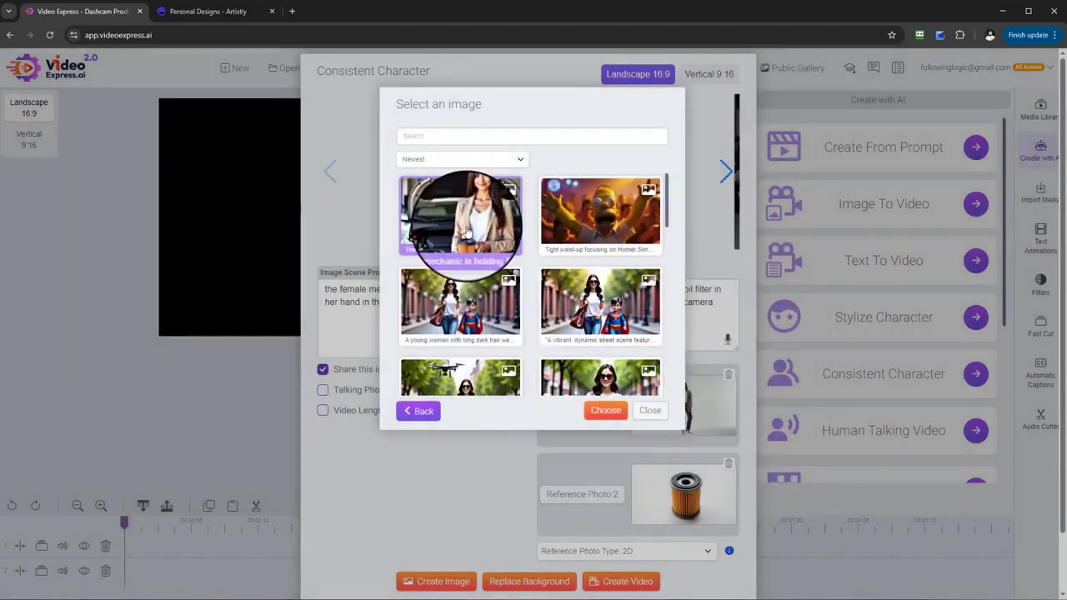
pyautogui.click(467, 231)
pyautogui.click(606, 410)
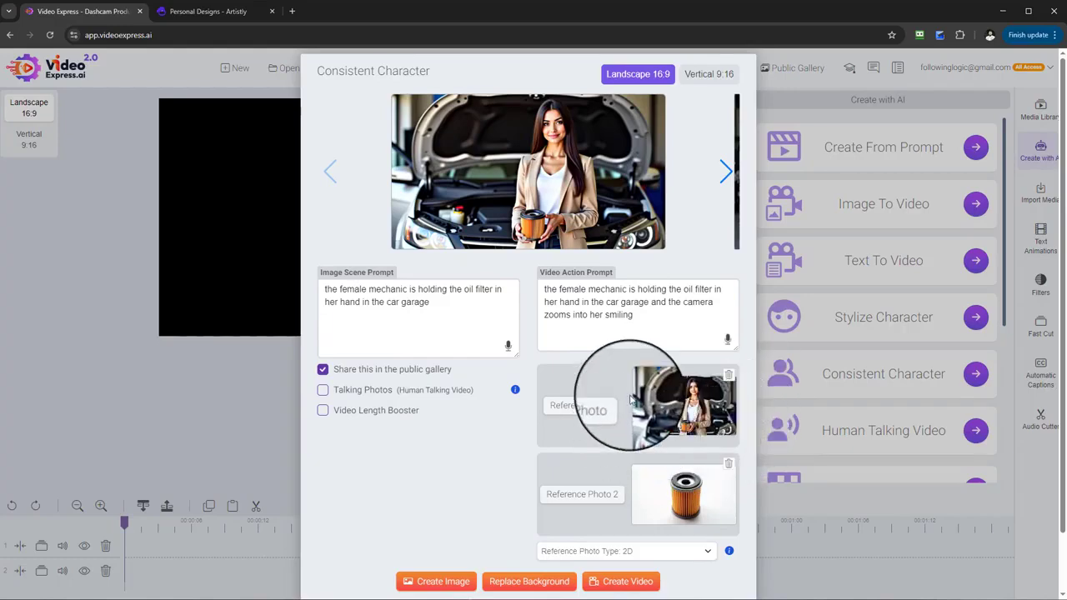
# Step: Extend the image scene prompt with "and putting it in the car engine"
pyautogui.scroll(-1, 669, 417)
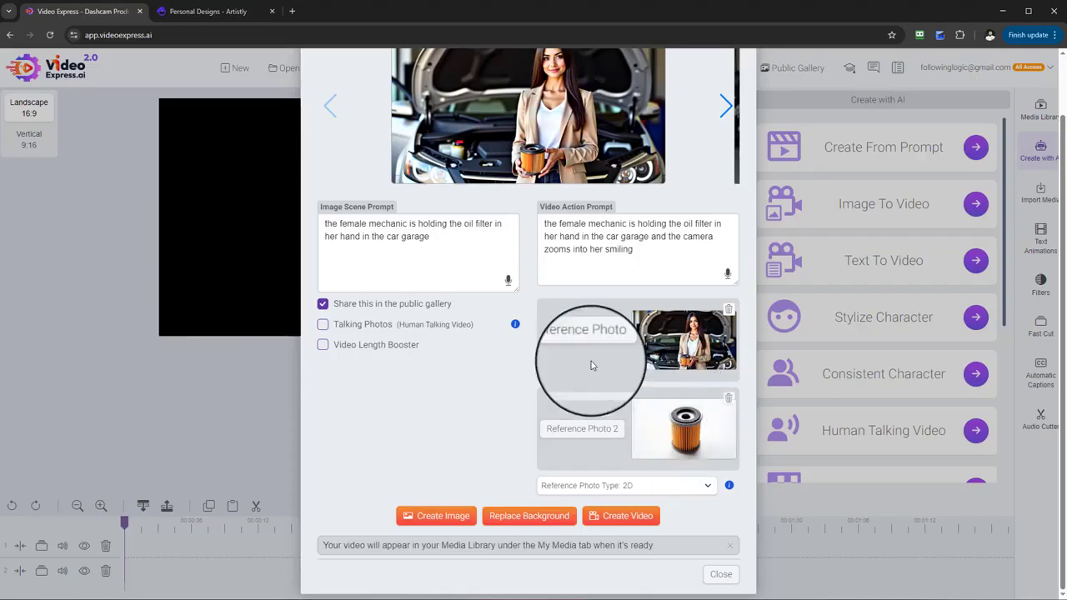
pyautogui.scroll(1, 621, 369)
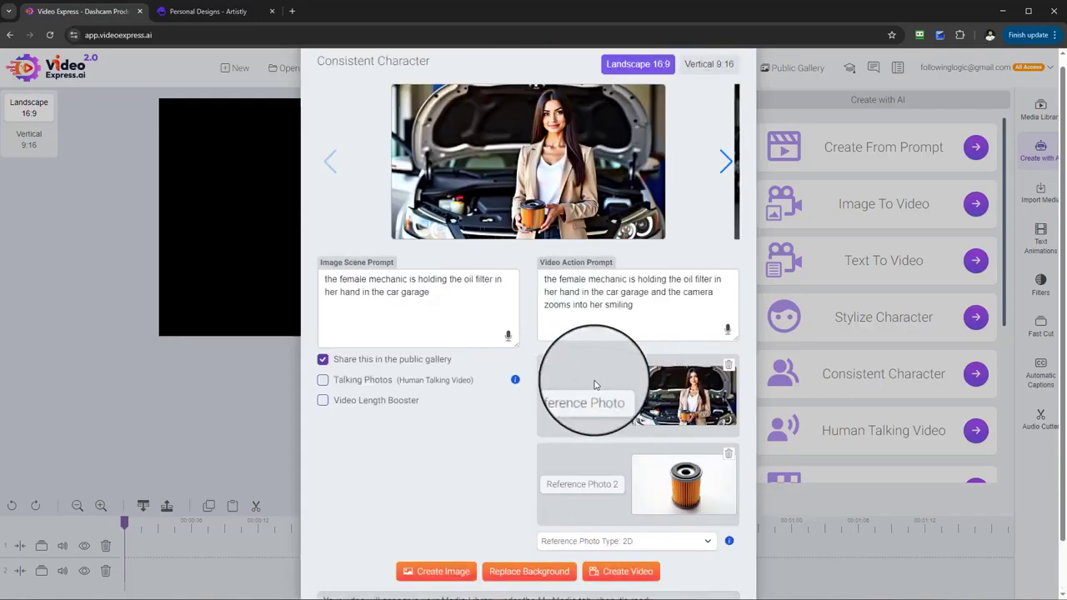
pyautogui.moveTo(442, 300); pyautogui.dragTo(382, 297)
pyautogui.click(460, 290)
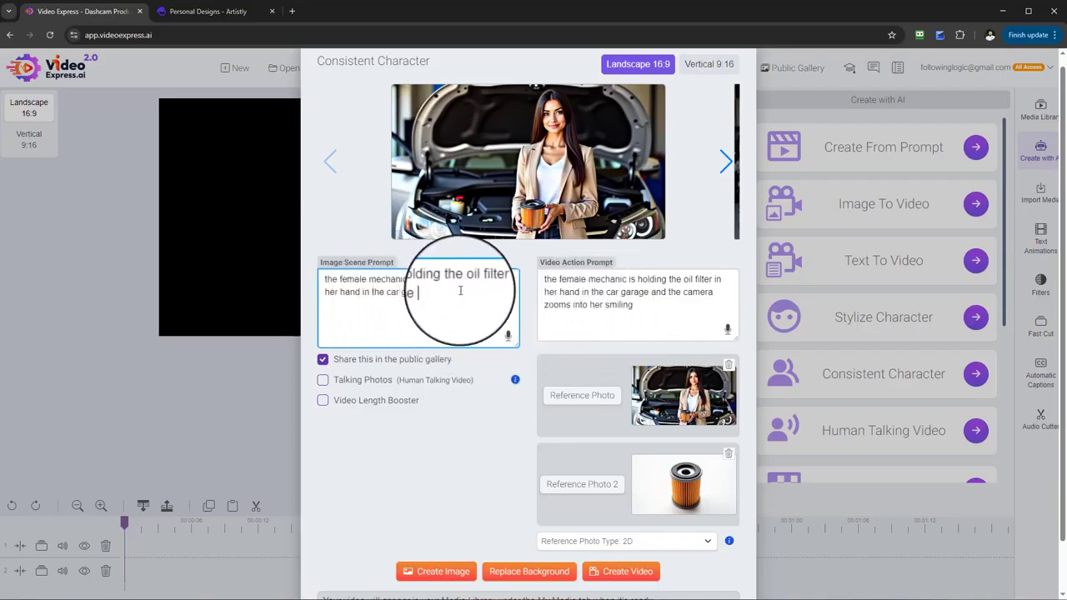
pyautogui.moveTo(459, 293); pyautogui.dragTo(375, 293)
pyautogui.click(448, 292)
pyautogui.moveTo(448, 292)
pyautogui.mouseDown()
pyautogui.moveTo(379, 294)
pyautogui.moveTo(433, 293)
pyautogui.mouseUp()
pyautogui.click(433, 298)
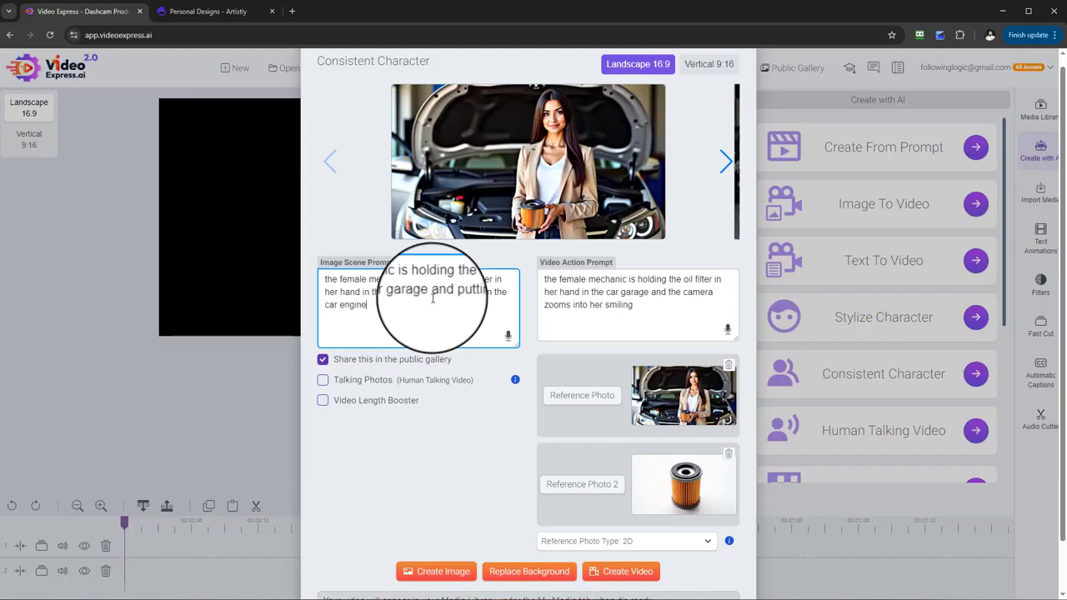
# Step: Generate new images from the extended scene prompt and bring the third result slot into view
pyautogui.click(437, 575)
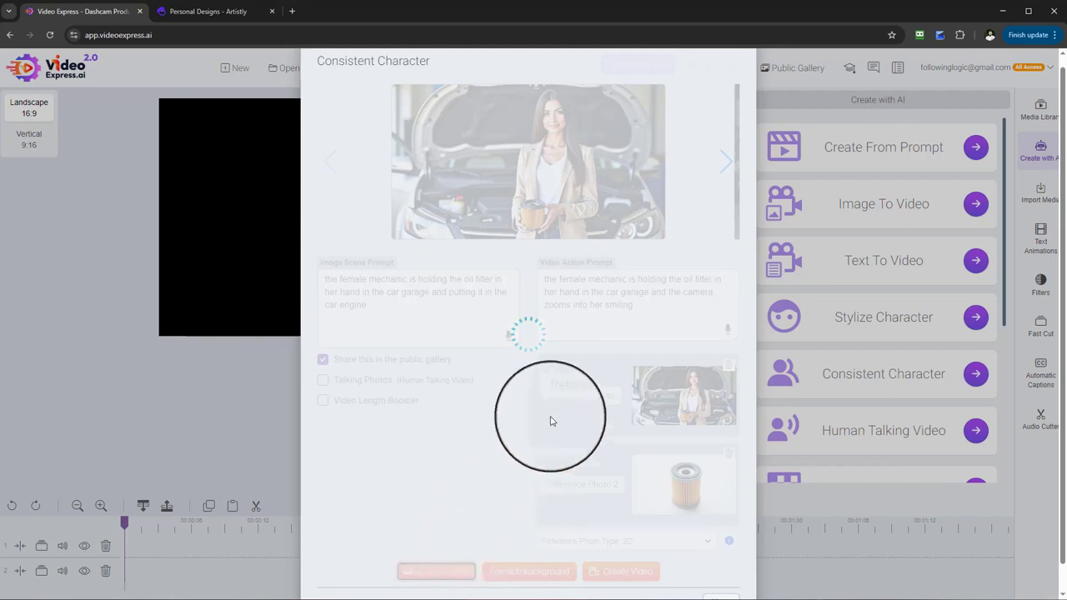
pyautogui.click(451, 573)
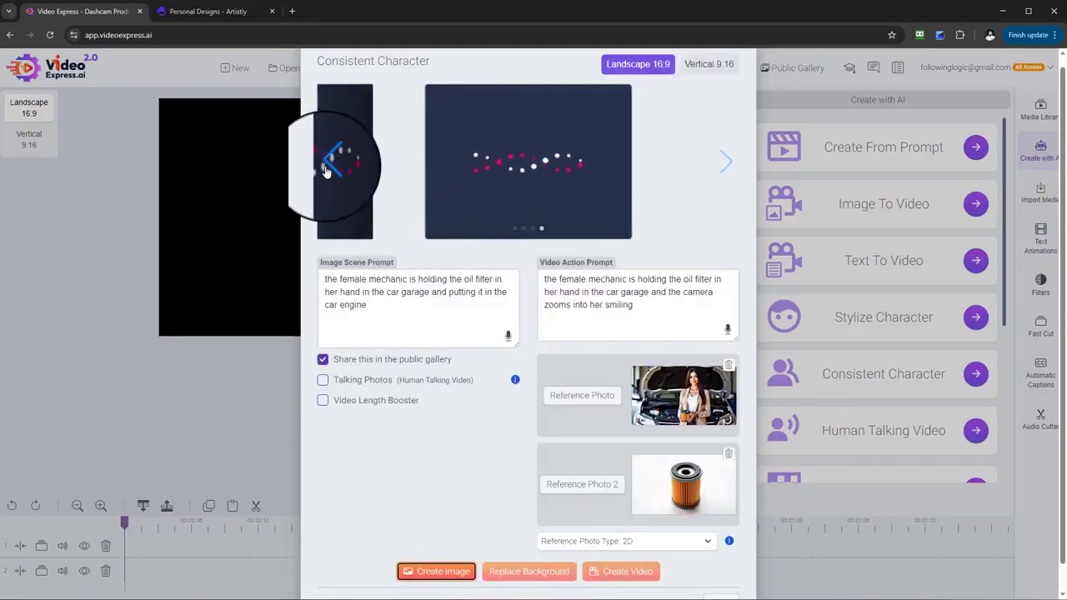
pyautogui.click(331, 161)
pyautogui.moveTo(649, 167); pyautogui.dragTo(548, 197)
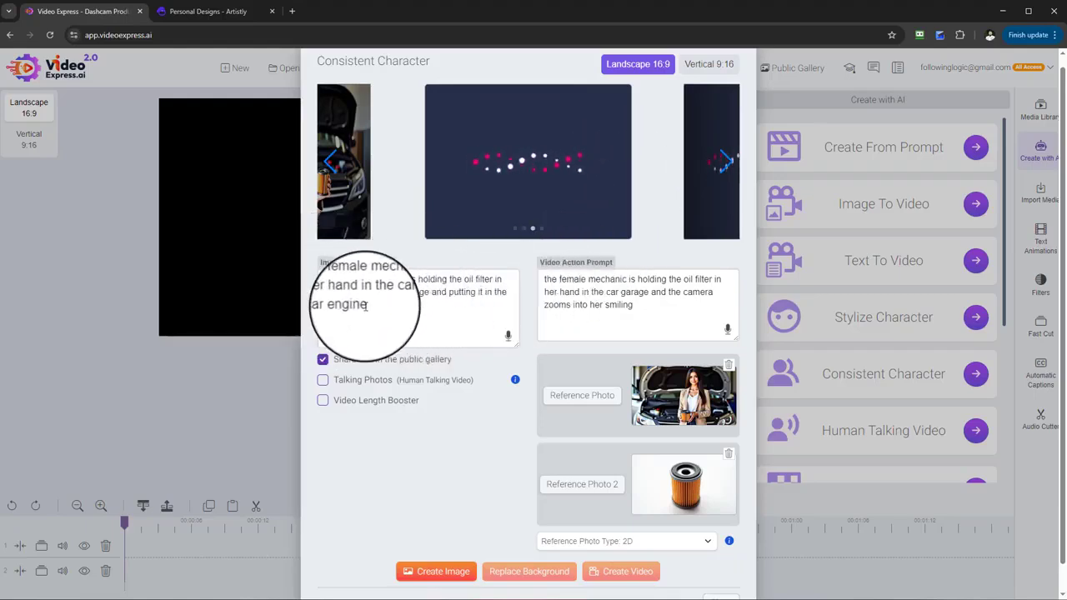
# Step: Check the scene prompt against the third image, look at the fourth result slot, and return to the third
pyautogui.moveTo(379, 310); pyautogui.dragTo(324, 282)
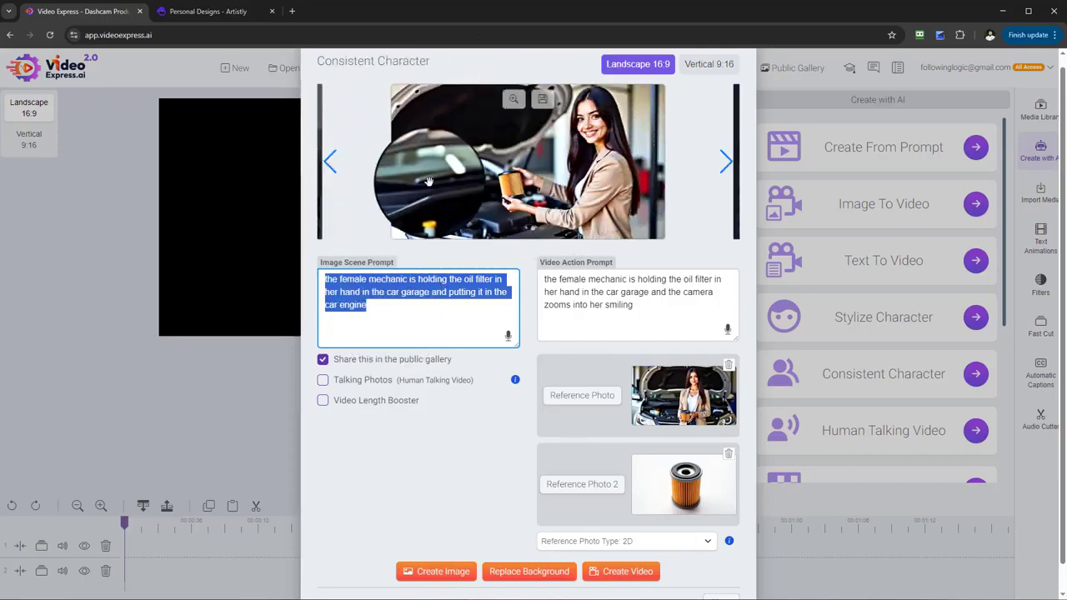
pyautogui.click(727, 169)
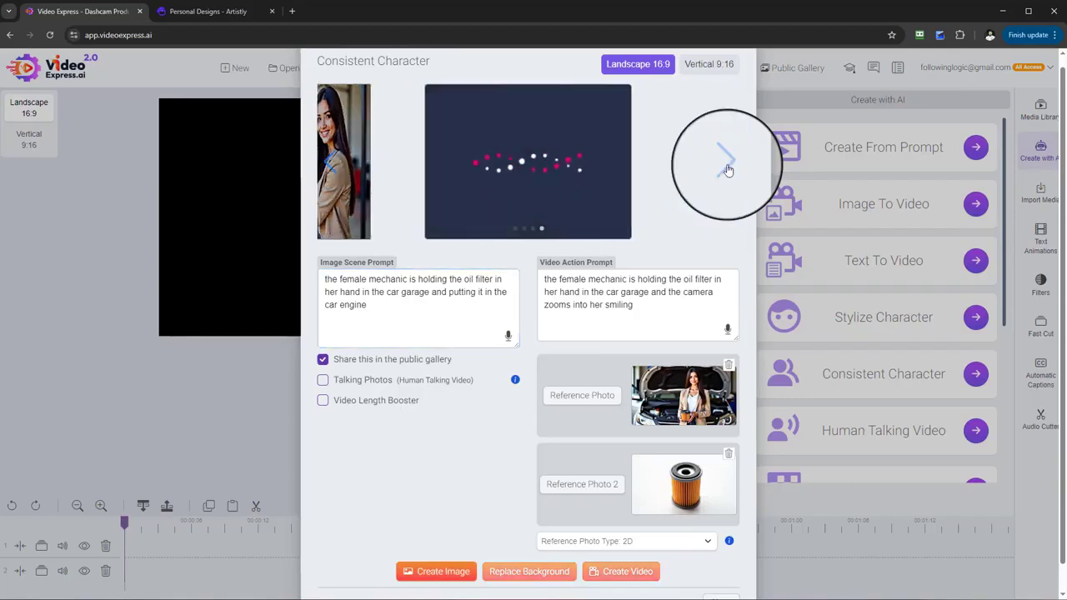
pyautogui.click(331, 165)
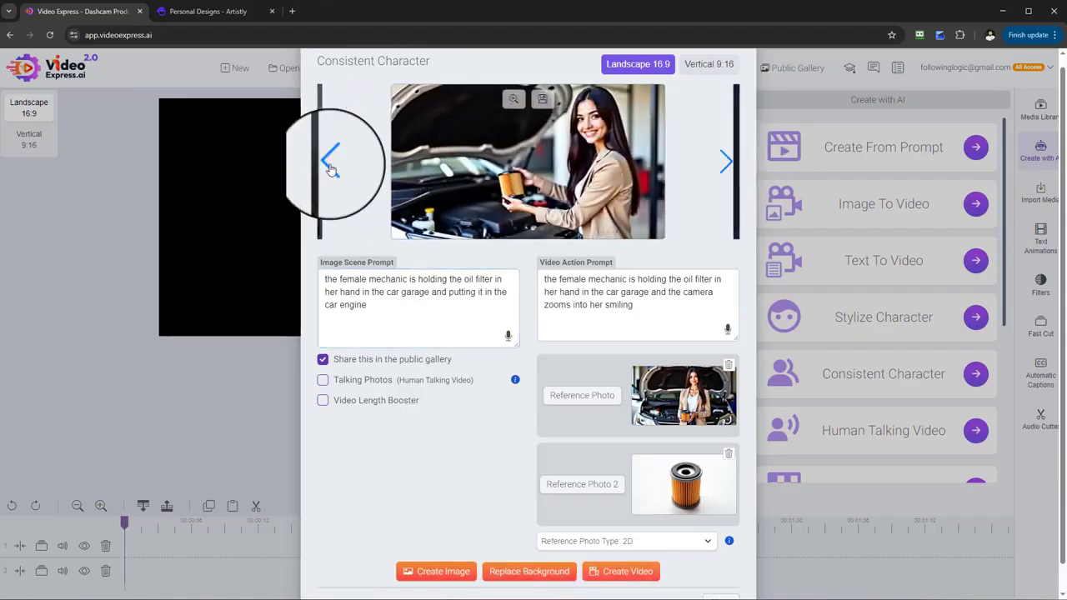
# Step: Compare the generated mechanic images from the first to the last, checking how the oil filter is held over the engine
pyautogui.click(329, 162)
pyautogui.click(329, 163)
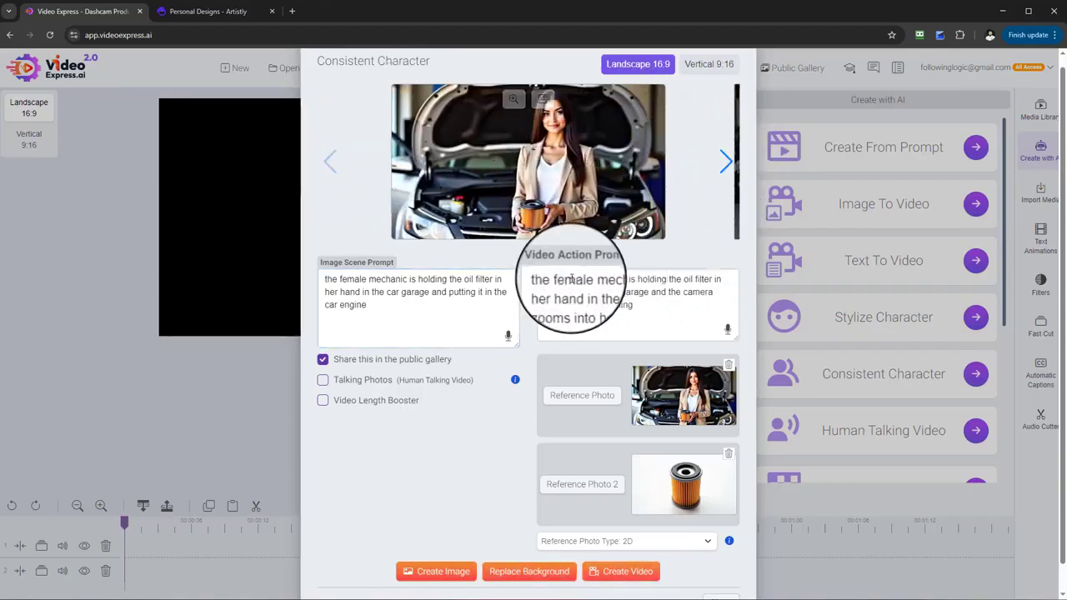
pyautogui.click(724, 165)
pyautogui.click(724, 164)
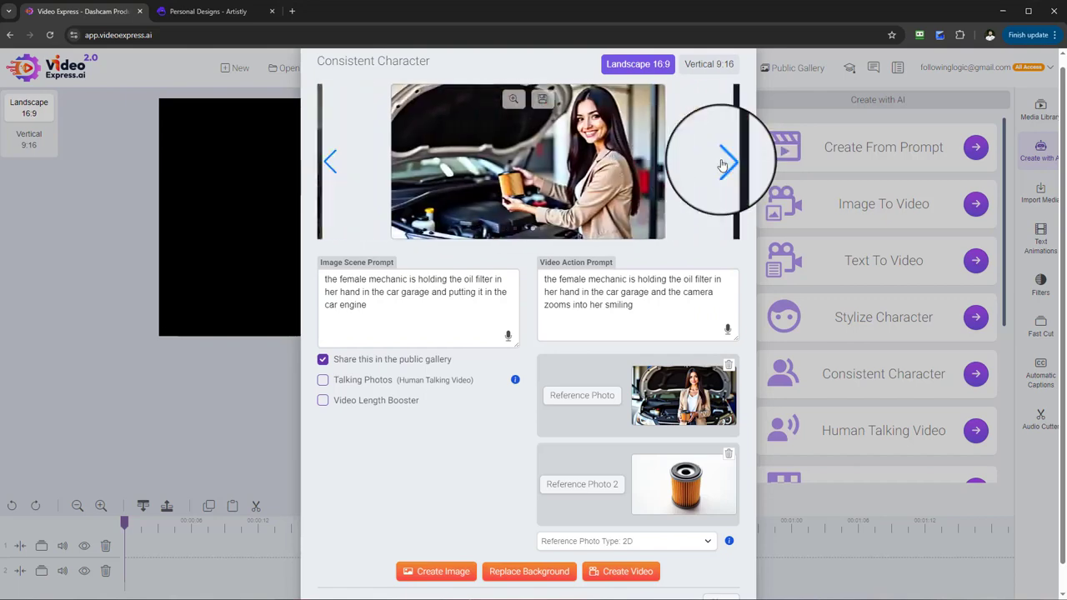
pyautogui.click(363, 176)
pyautogui.click(332, 162)
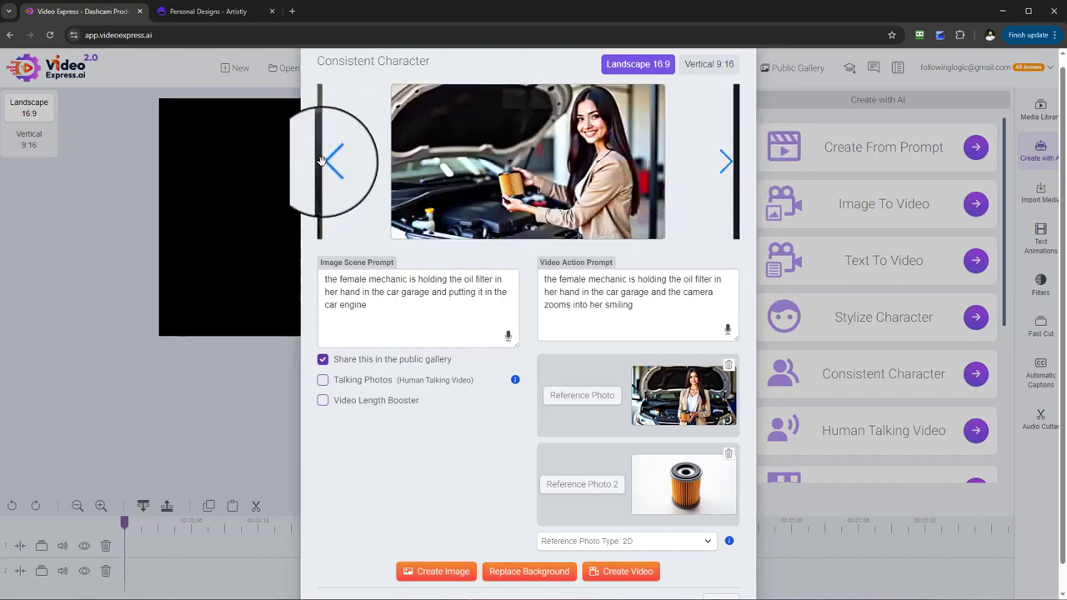
pyautogui.click(386, 162)
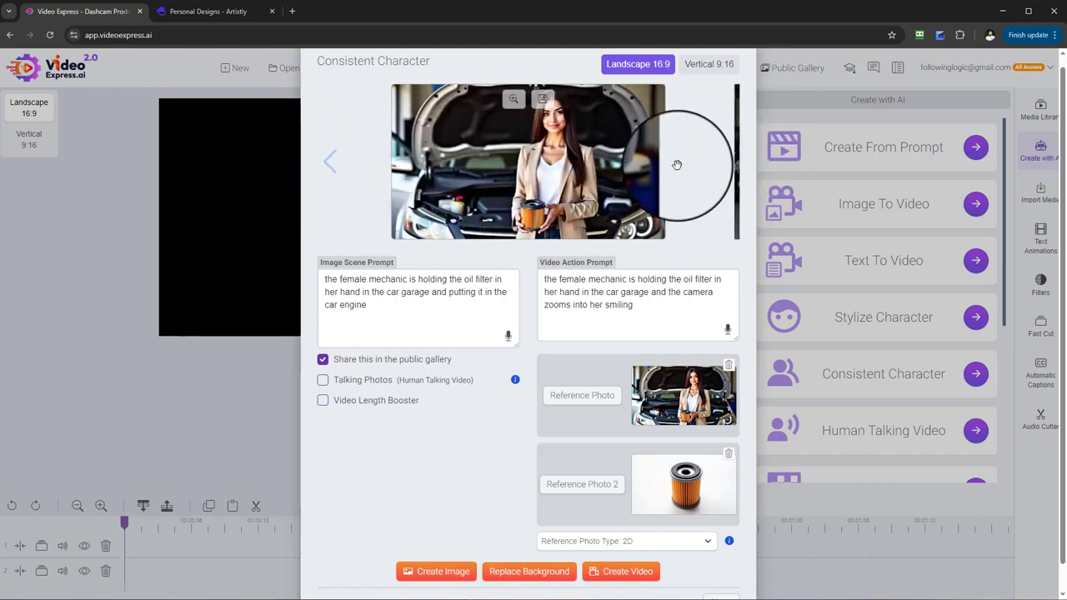
pyautogui.click(724, 164)
pyautogui.click(724, 164)
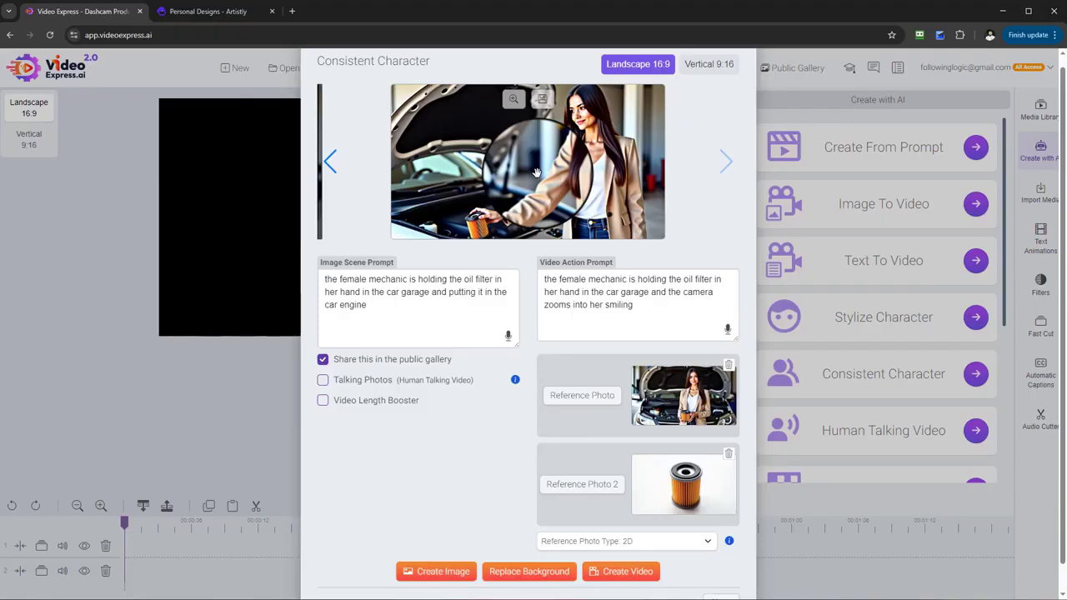
pyautogui.click(330, 162)
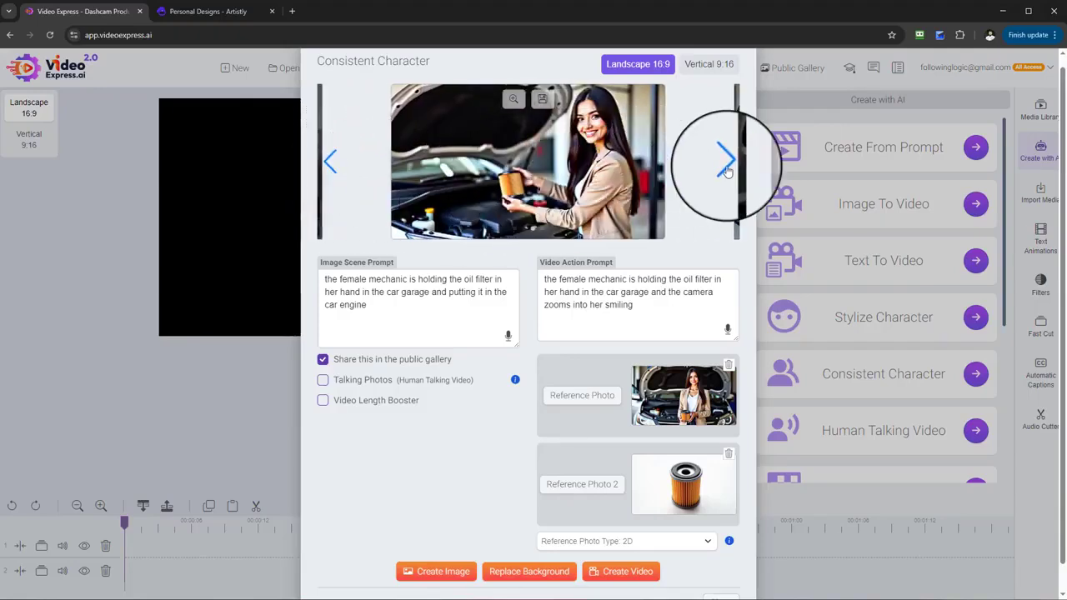
pyautogui.click(724, 163)
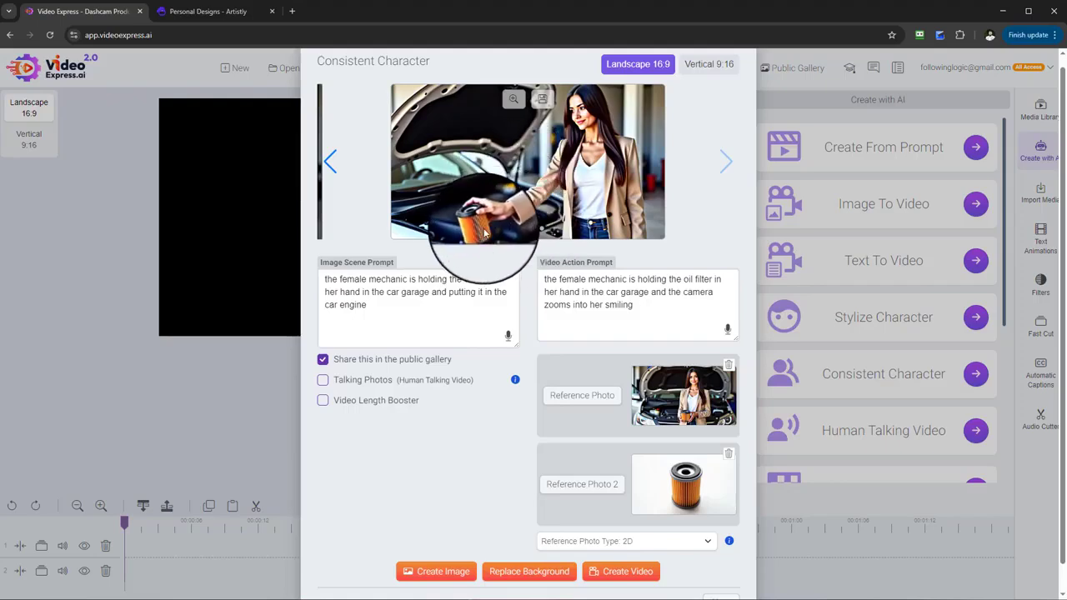
pyautogui.click(330, 162)
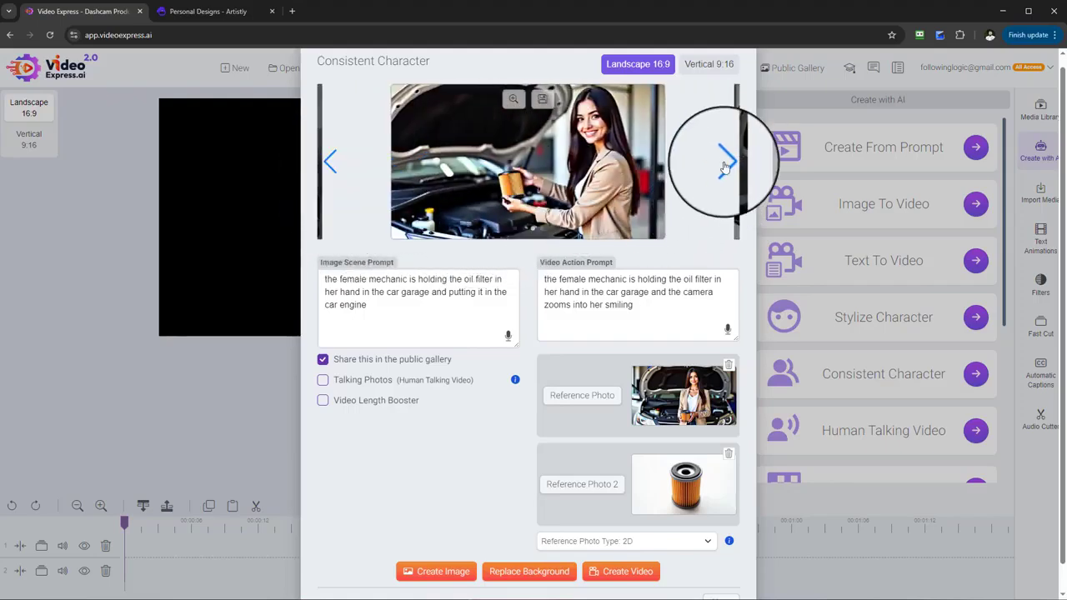
pyautogui.click(725, 161)
pyautogui.click(332, 165)
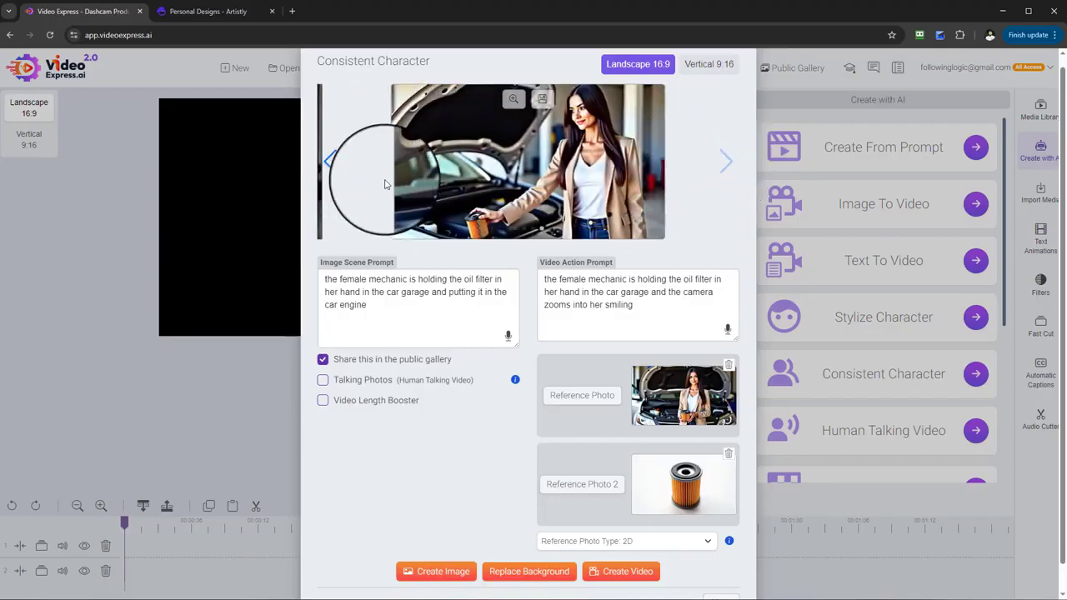
pyautogui.click(707, 171)
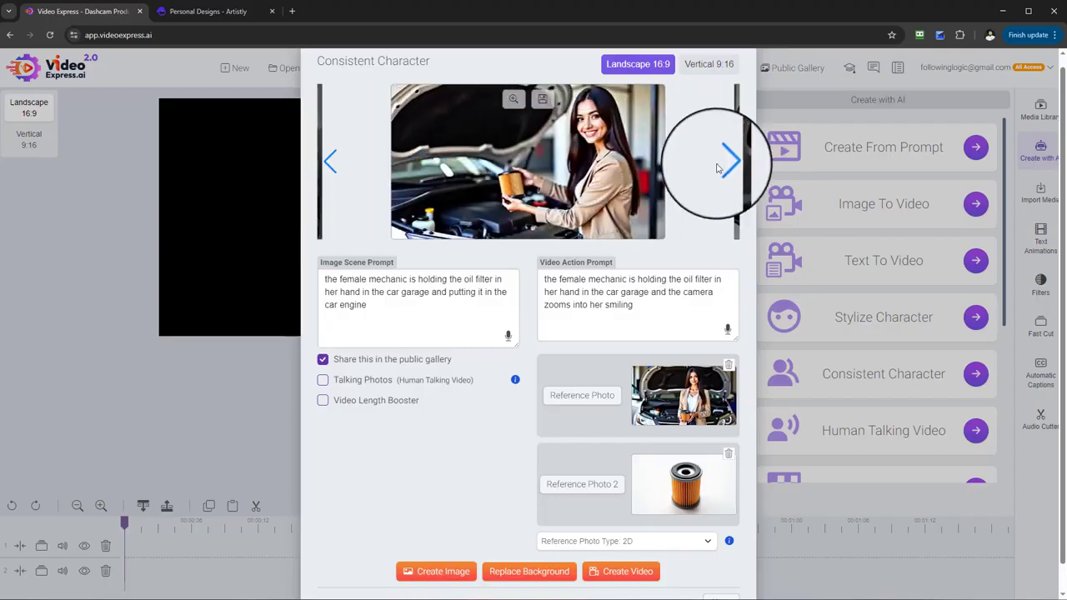
pyautogui.click(724, 164)
pyautogui.click(725, 163)
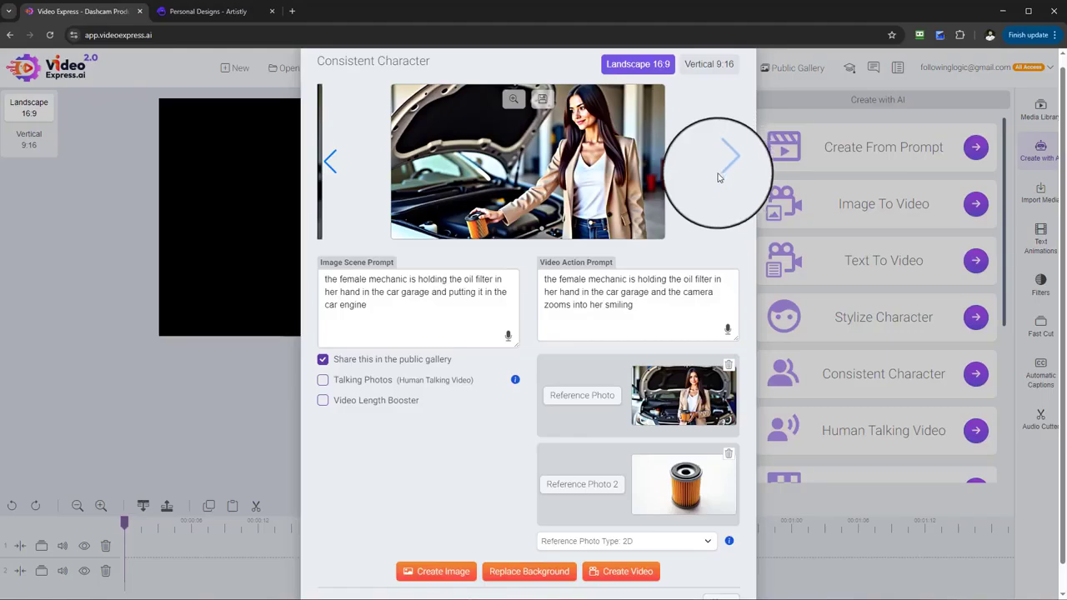
# Step: Replace the video action prompt with a copy of the image scene prompt text
pyautogui.rightClick(367, 307)
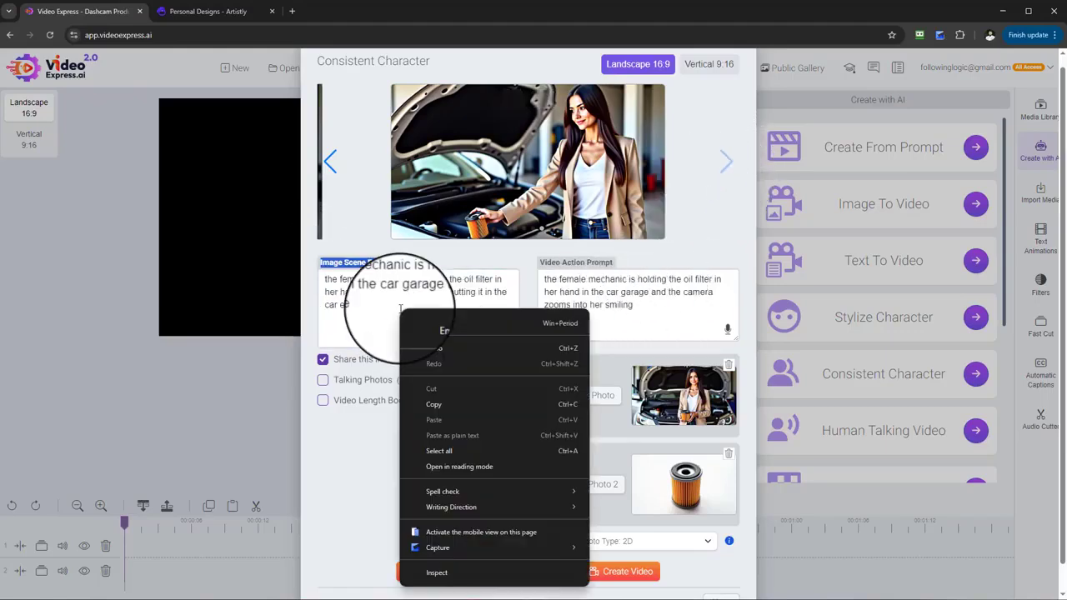
pyautogui.click(367, 307)
pyautogui.moveTo(367, 307); pyautogui.dragTo(335, 275)
pyautogui.hotkey('ctrl', 'c')
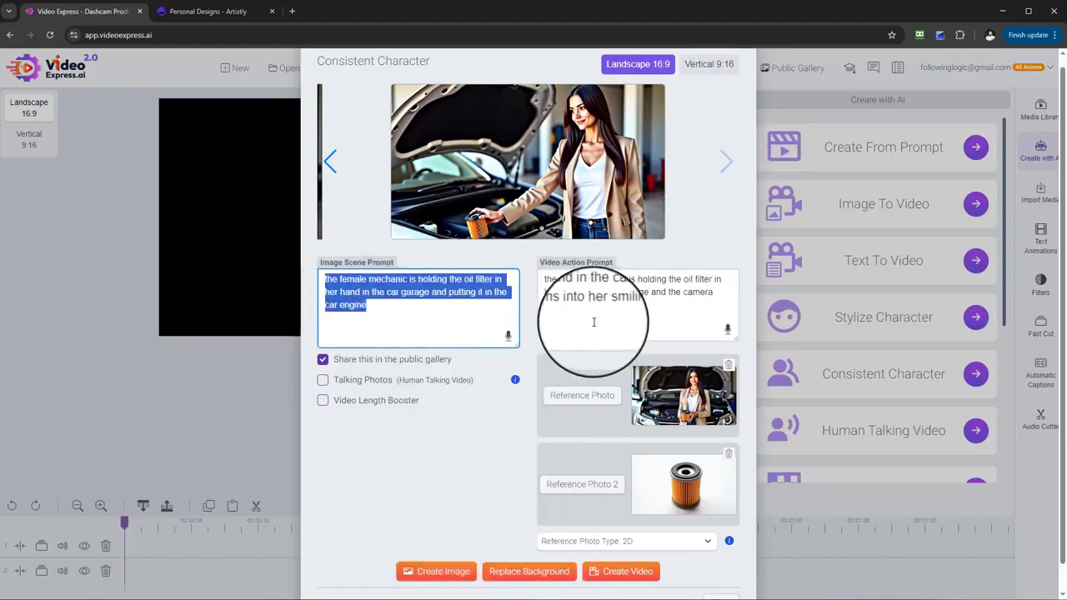
pyautogui.moveTo(595, 322); pyautogui.dragTo(512, 281)
pyautogui.hotkey('ctrl', 'v')
pyautogui.moveTo(438, 309); pyautogui.dragTo(321, 275)
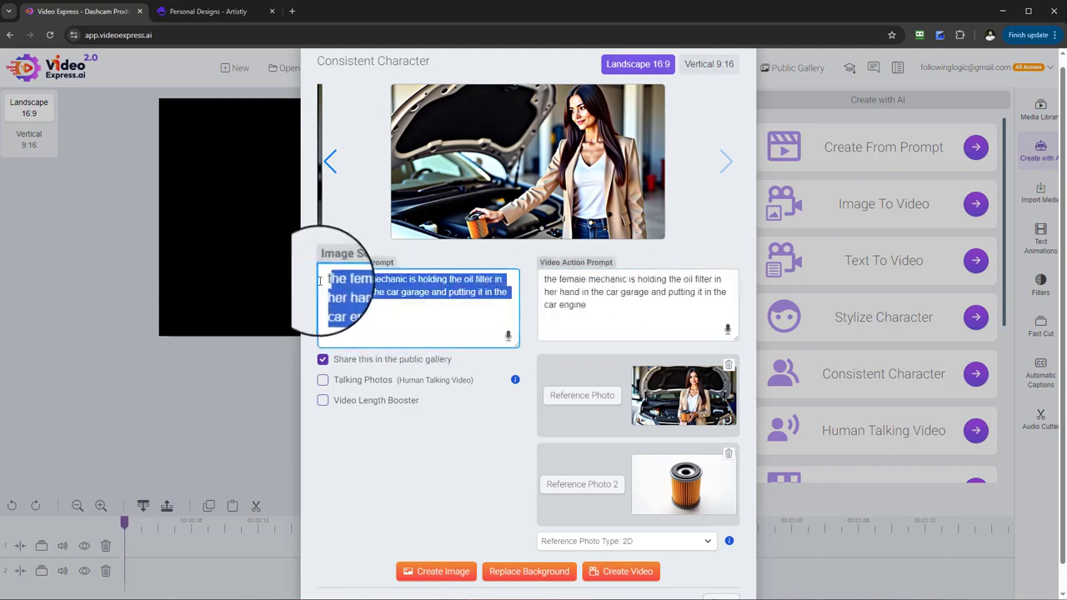
pyautogui.click(624, 307)
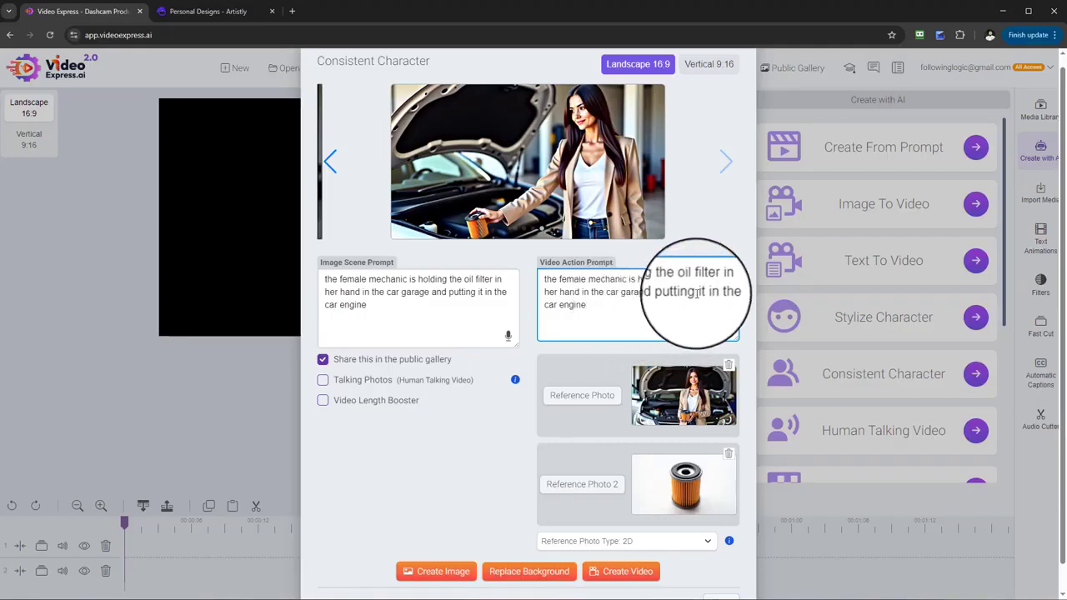
# Step: Reword the video action prompt's ending to "and walks to the car and is putting it in the car engine"
pyautogui.moveTo(695, 292); pyautogui.dragTo(703, 305)
pyautogui.click(640, 309)
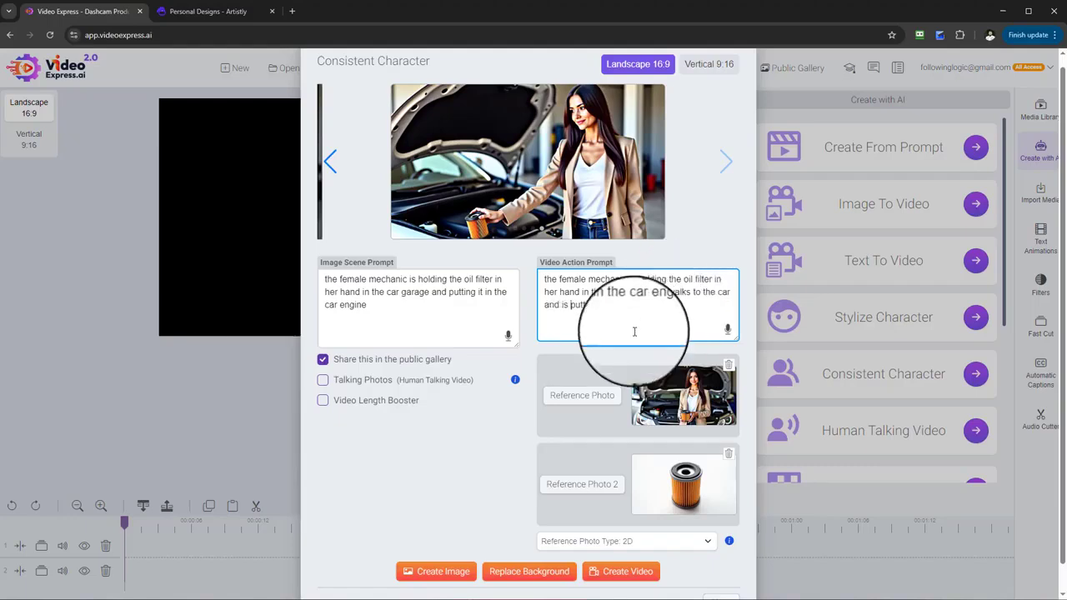
pyautogui.scroll(-1, 626, 350)
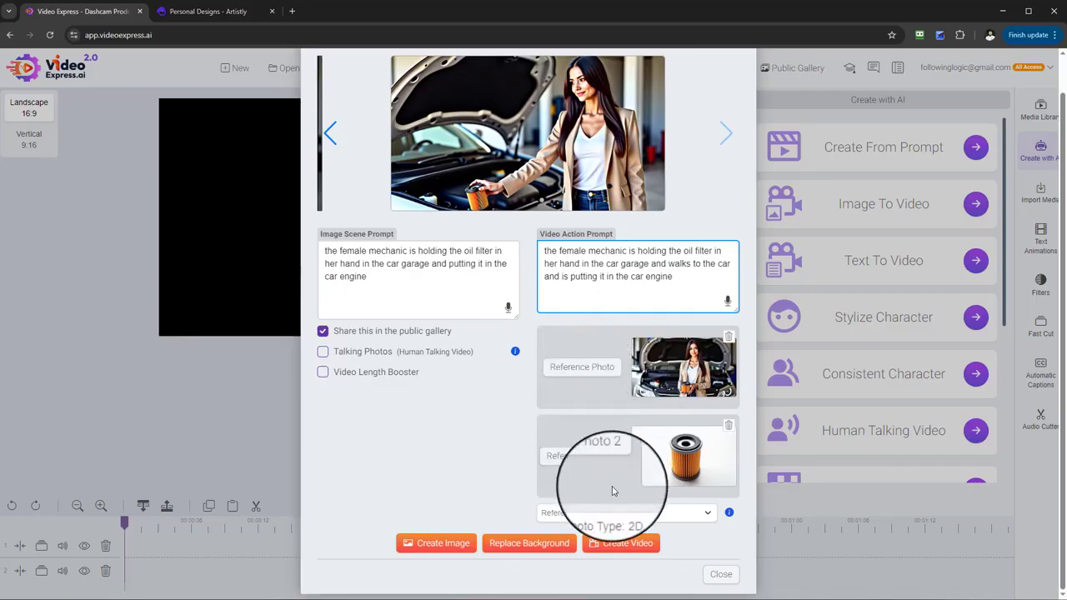
# Step: Preview the last generated image enlarged and save it to the media library
pyautogui.scroll(1, 613, 483)
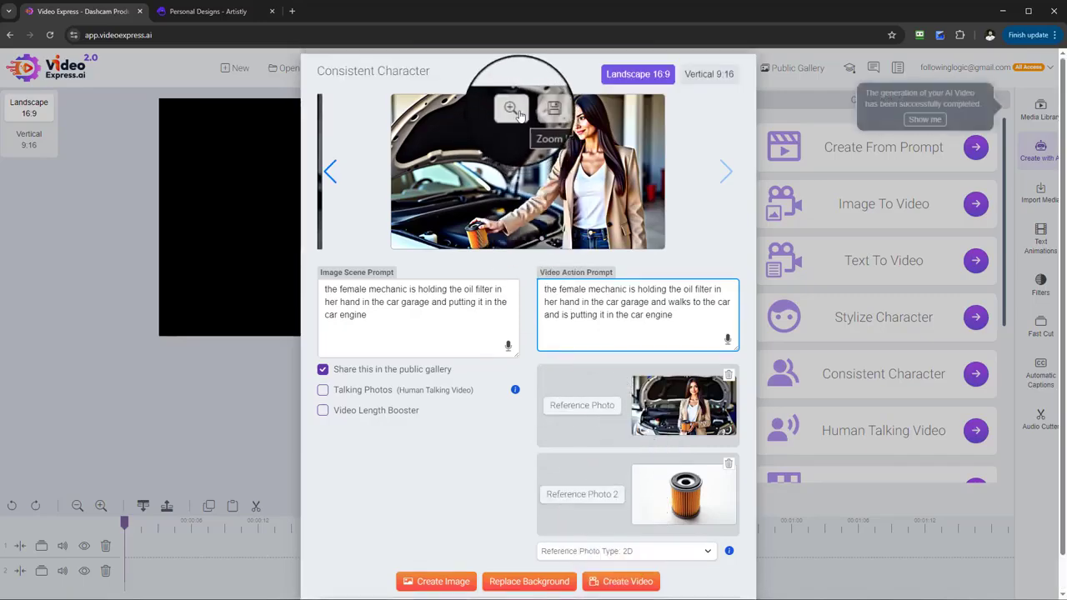
pyautogui.click(509, 107)
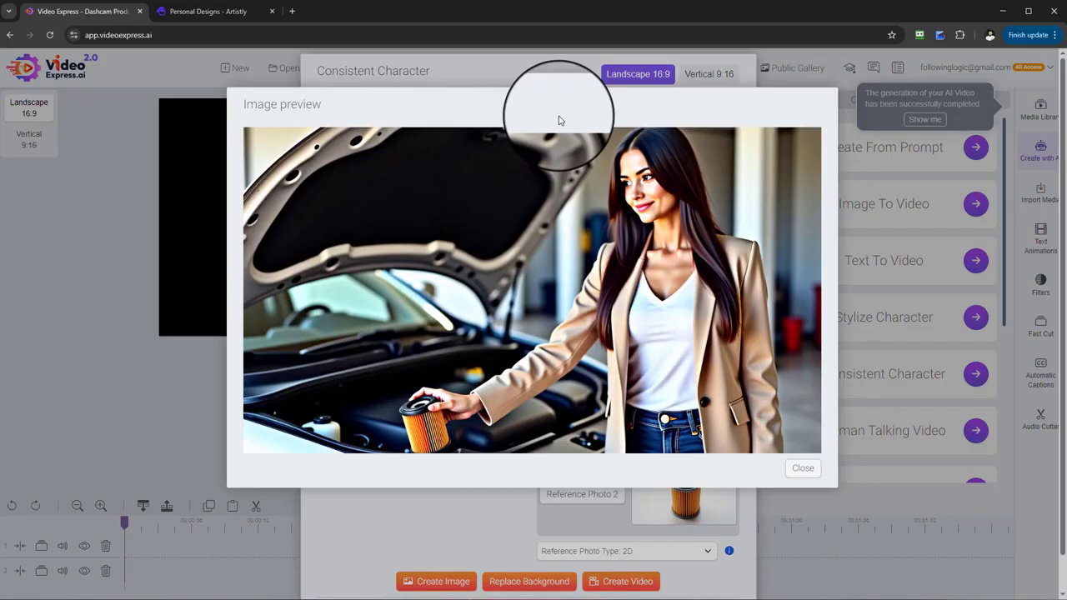
pyautogui.click(803, 467)
pyautogui.click(543, 107)
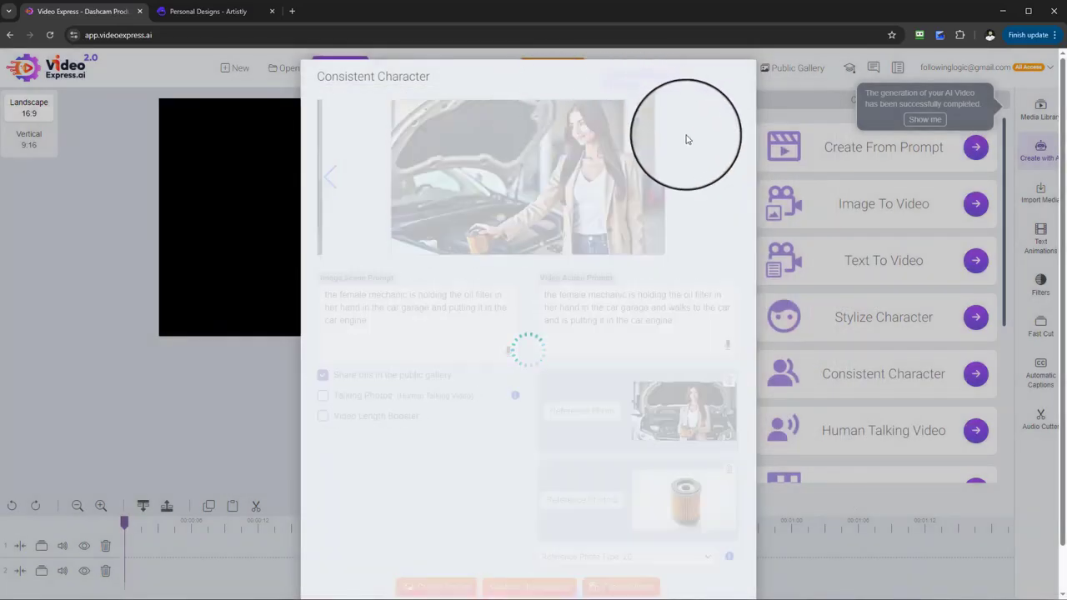
# Step: Create a video from the saved image using the revised video action prompt
pyautogui.scroll(-2, 625, 450)
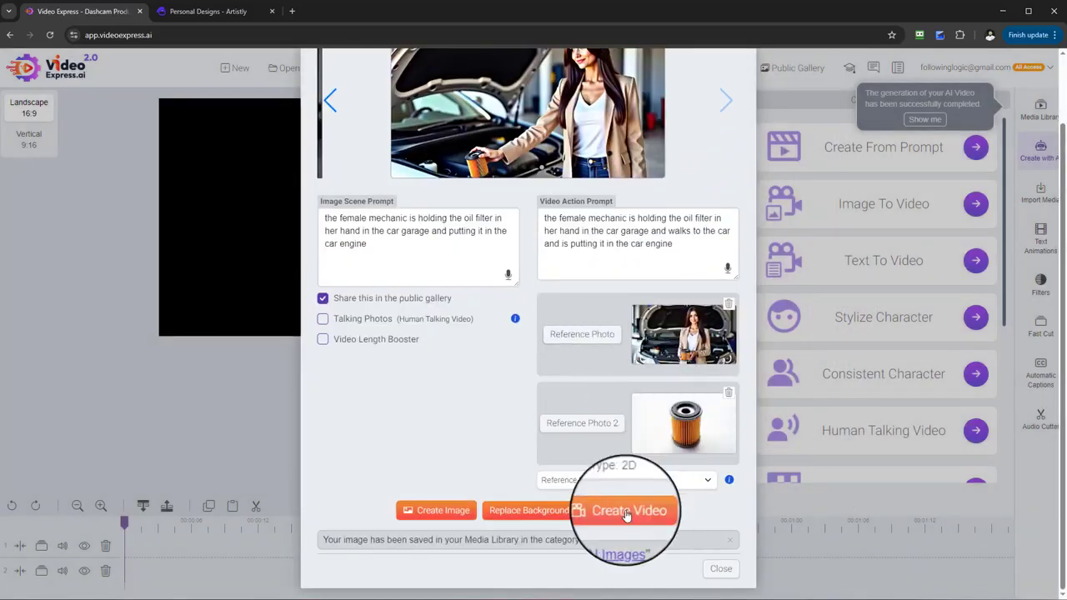
pyautogui.click(626, 512)
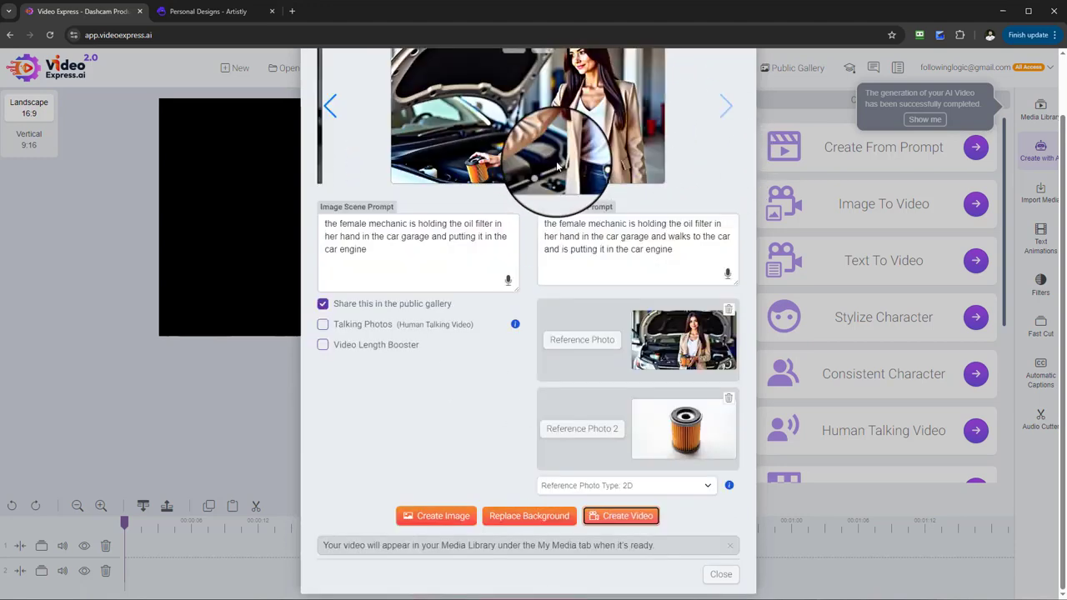
pyautogui.scroll(-2, 575, 467)
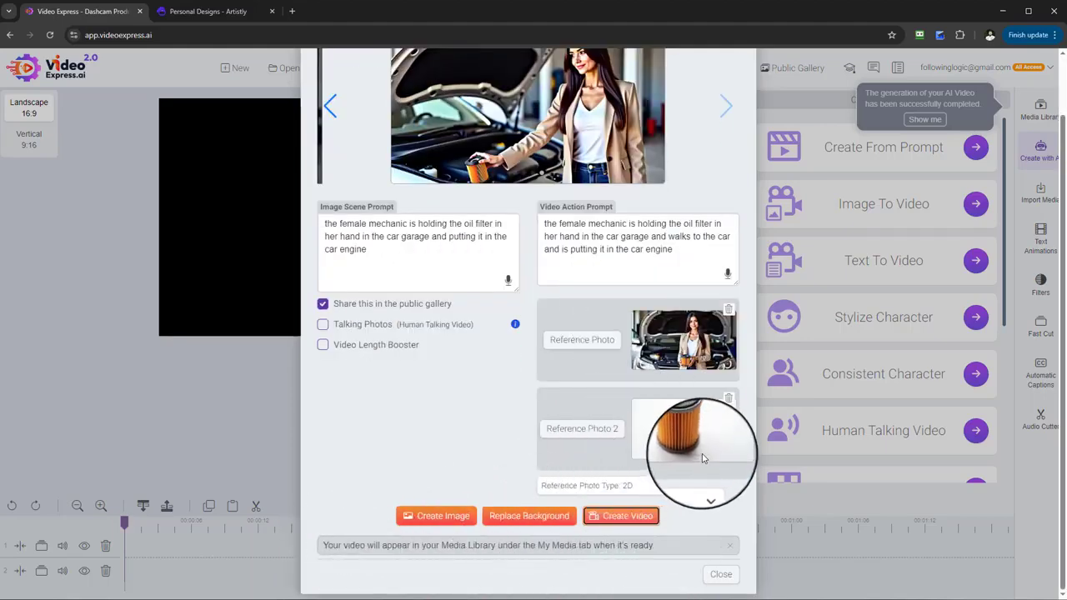
# Step: Replace the first reference photo with the newly saved image of the mechanic from the My AI Images folder
pyautogui.click(606, 345)
pyautogui.scroll(-2, 631, 283)
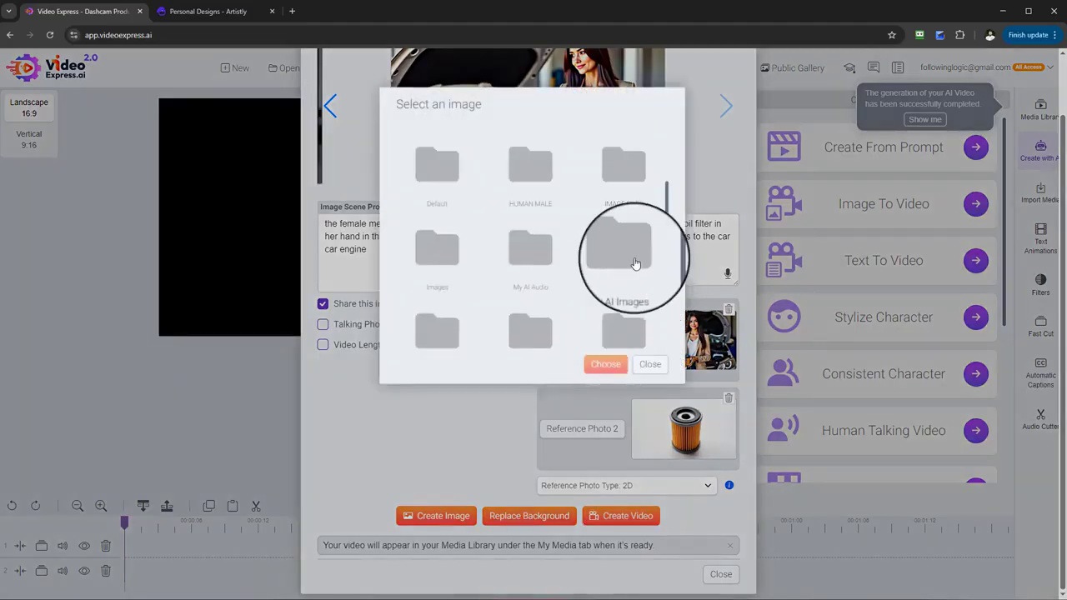
pyautogui.click(634, 263)
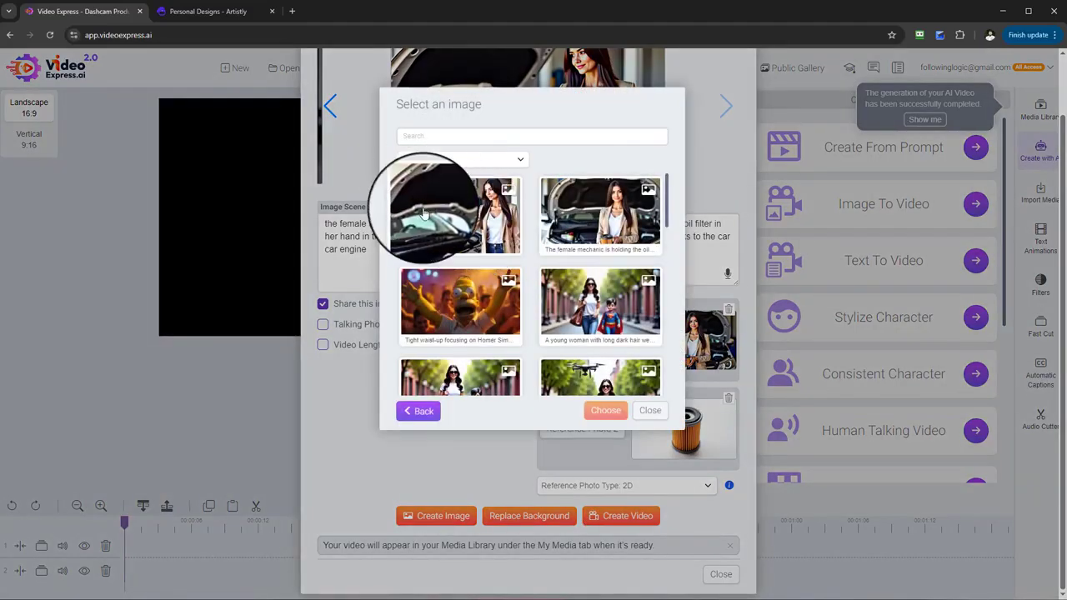
pyautogui.click(424, 213)
pyautogui.click(606, 410)
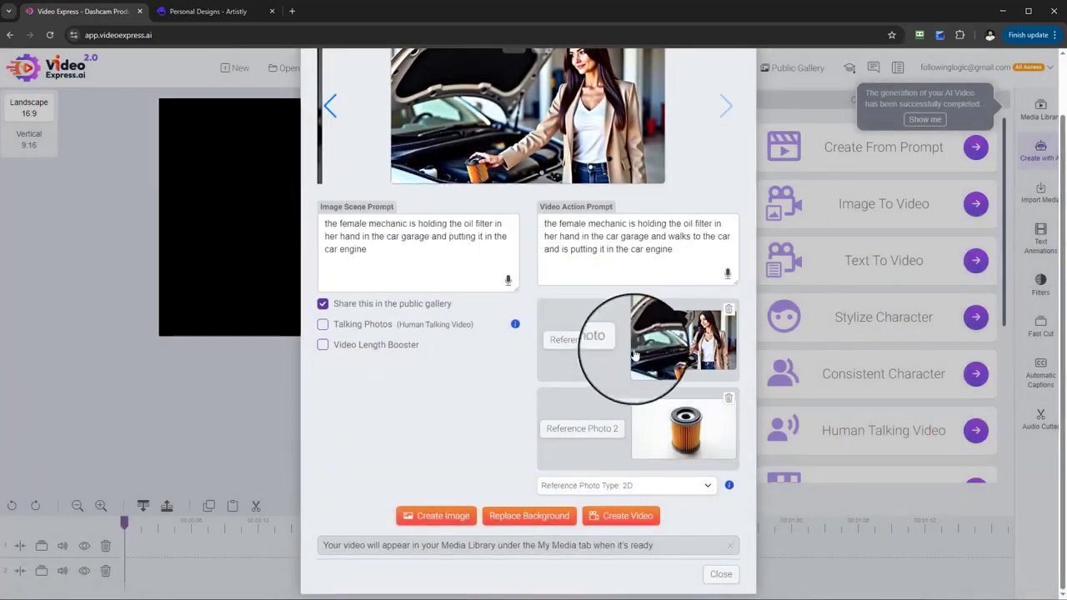
# Step: Change the image scene prompt to "the female mechanic is now cleaning the car engine"
pyautogui.scroll(2, 583, 334)
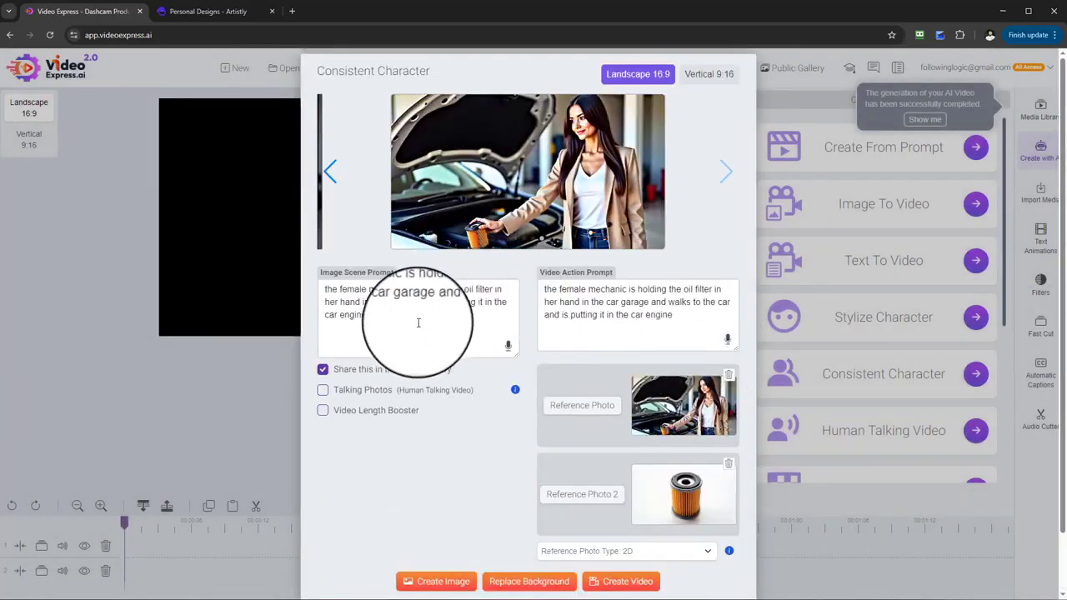
pyautogui.moveTo(376, 314); pyautogui.dragTo(411, 292)
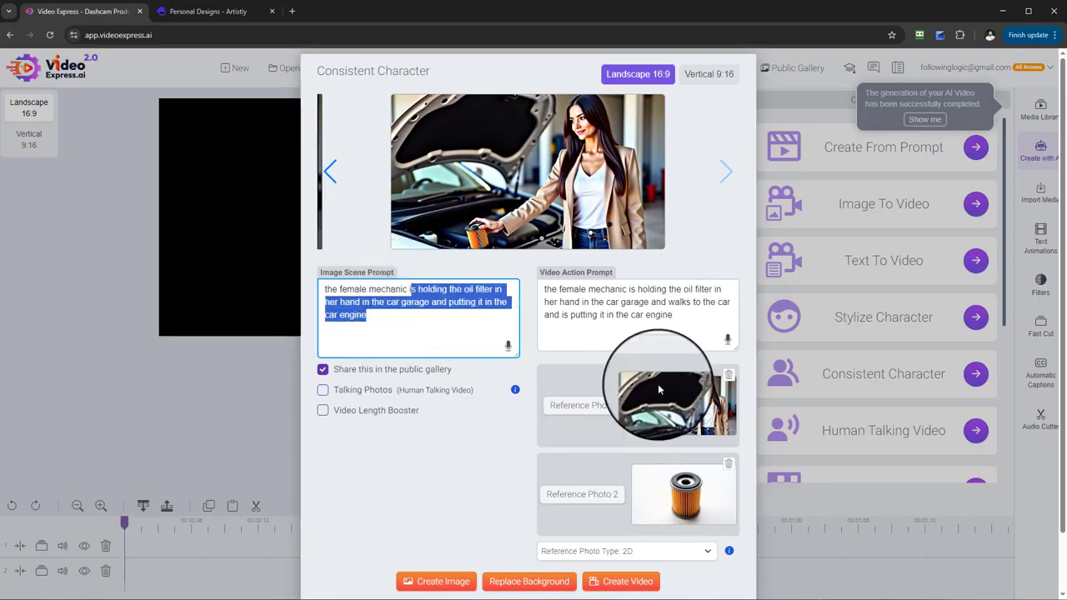
pyautogui.write('is now cleaning the car engi')
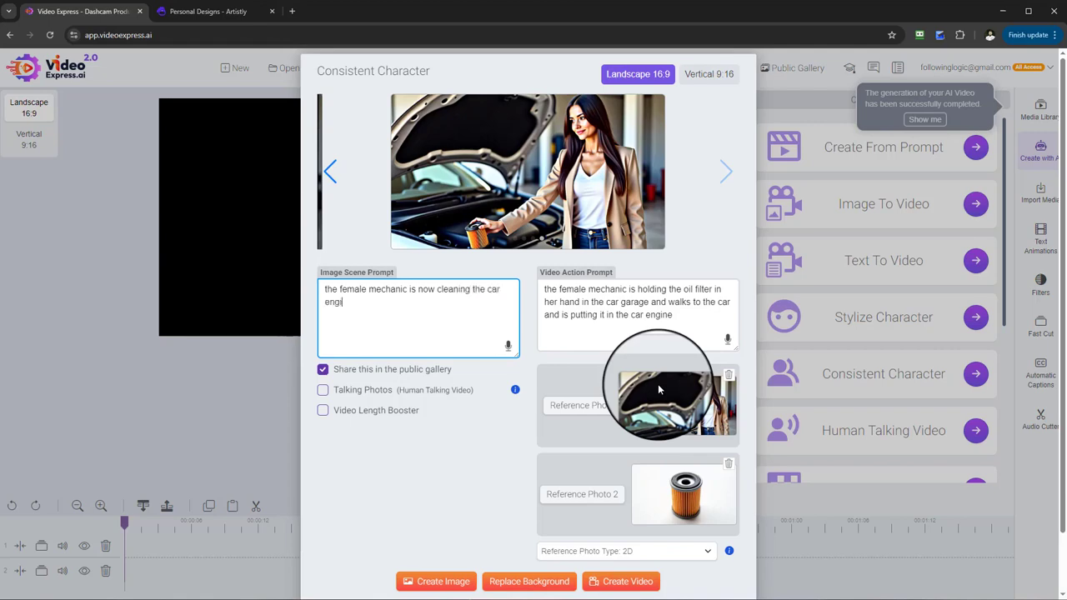
pyautogui.write('ne')
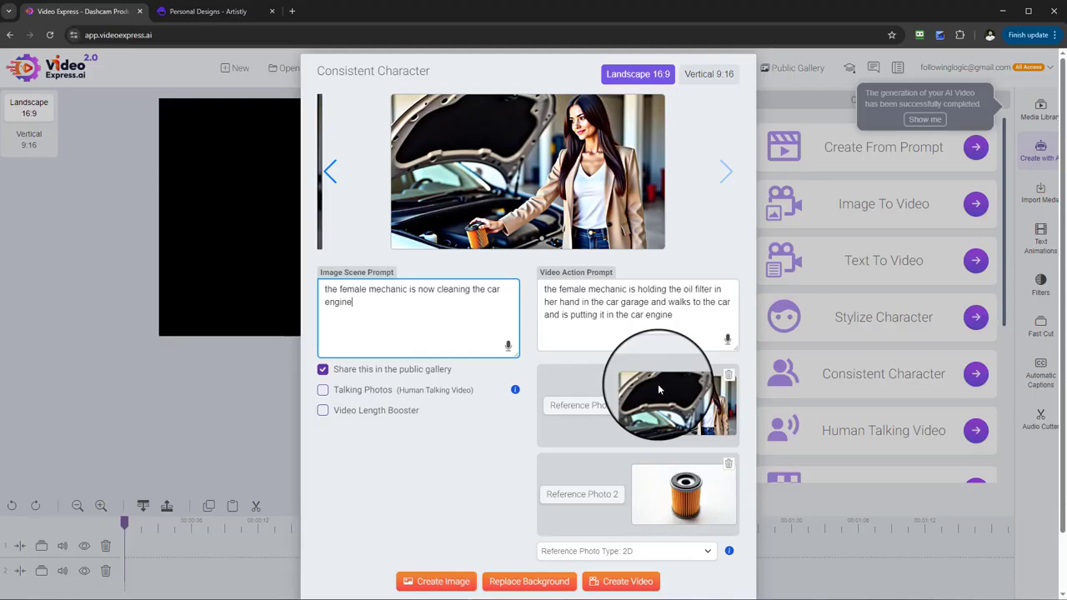
# Step: Generate an image from the engine-cleaning prompt, check for further results, and generate another one
pyautogui.click(450, 586)
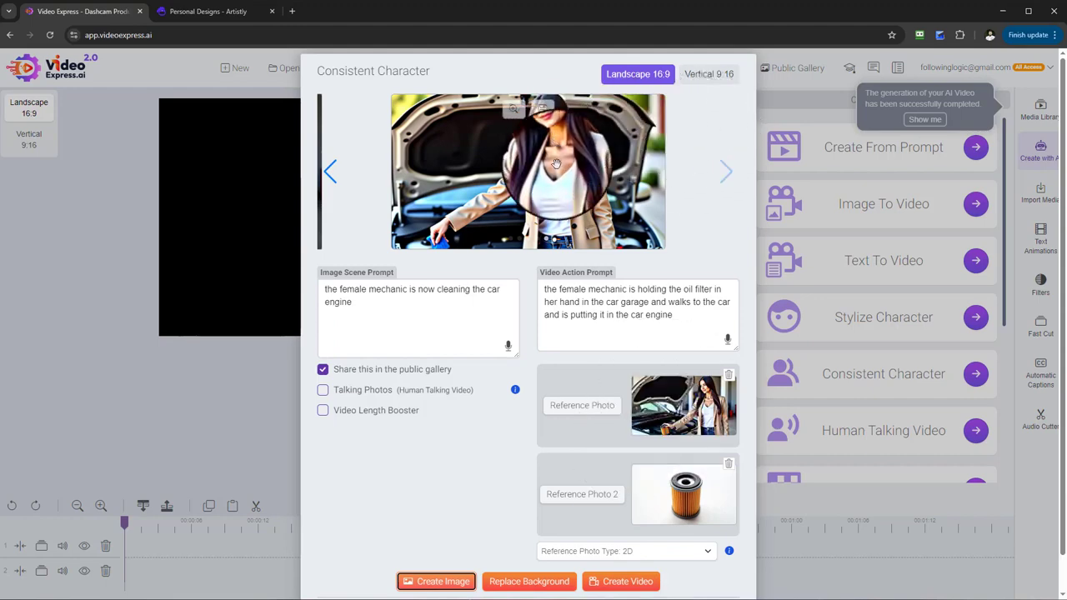
pyautogui.click(726, 170)
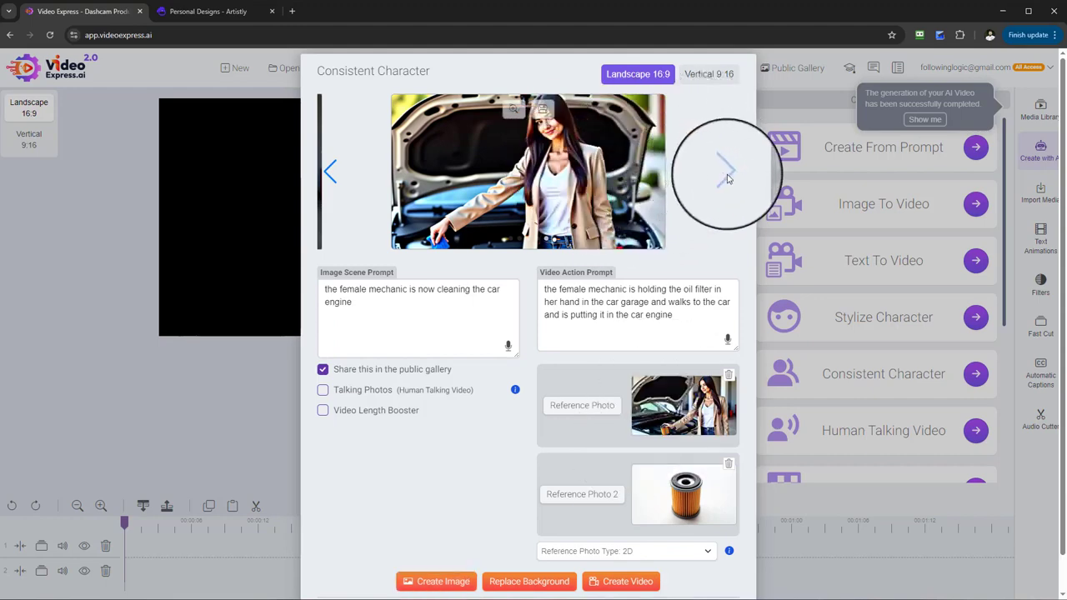
pyautogui.click(436, 582)
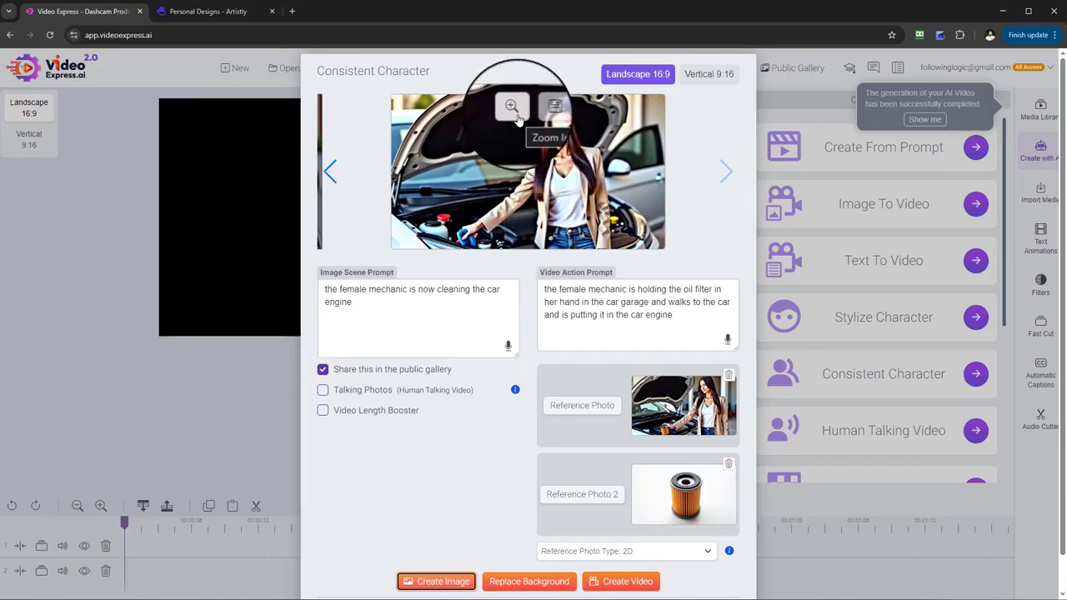
# Step: Preview the generated engine-cleaning image at a larger size, then close the preview
pyautogui.click(512, 106)
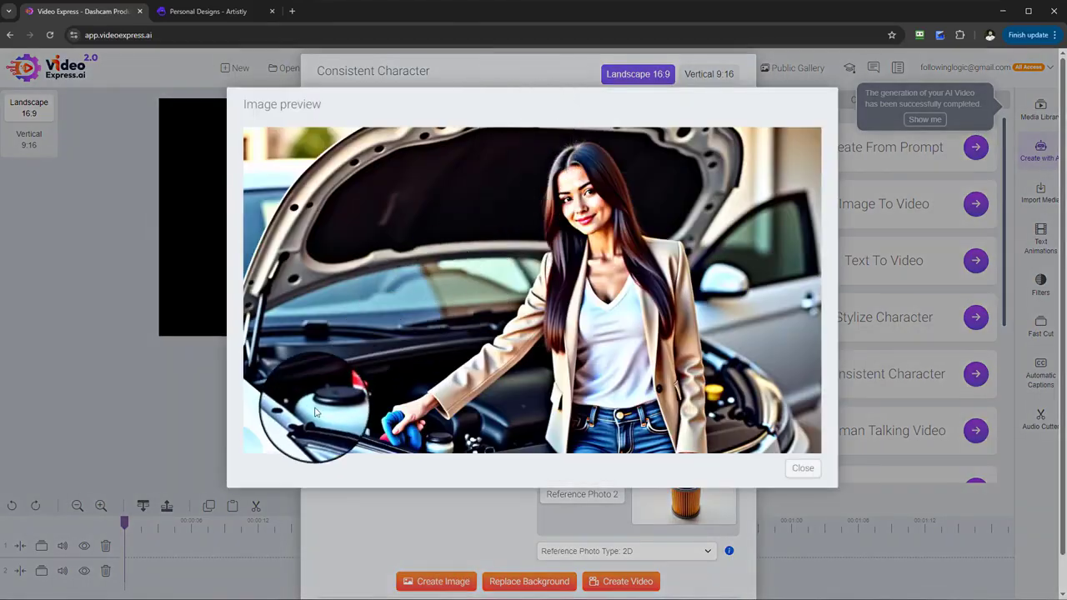
pyautogui.rightClick(802, 468)
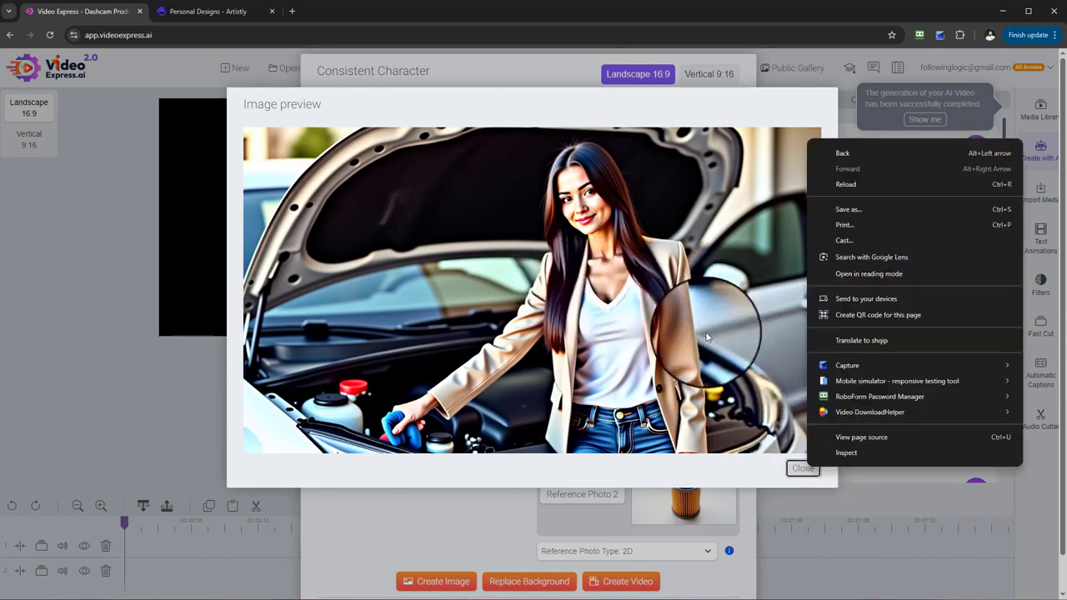
pyautogui.click(802, 469)
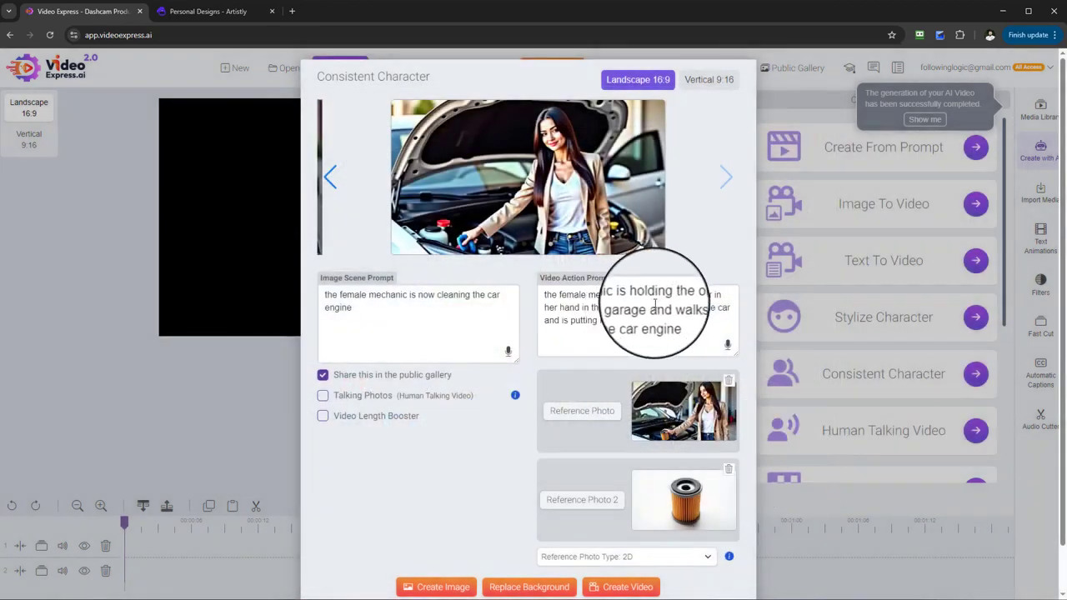
# Step: Replace the video action prompt with "the female mechanic is now cleaning the car engine and make this cinematic", reusing the image scene prompt text
pyautogui.moveTo(417, 345); pyautogui.dragTo(256, 280)
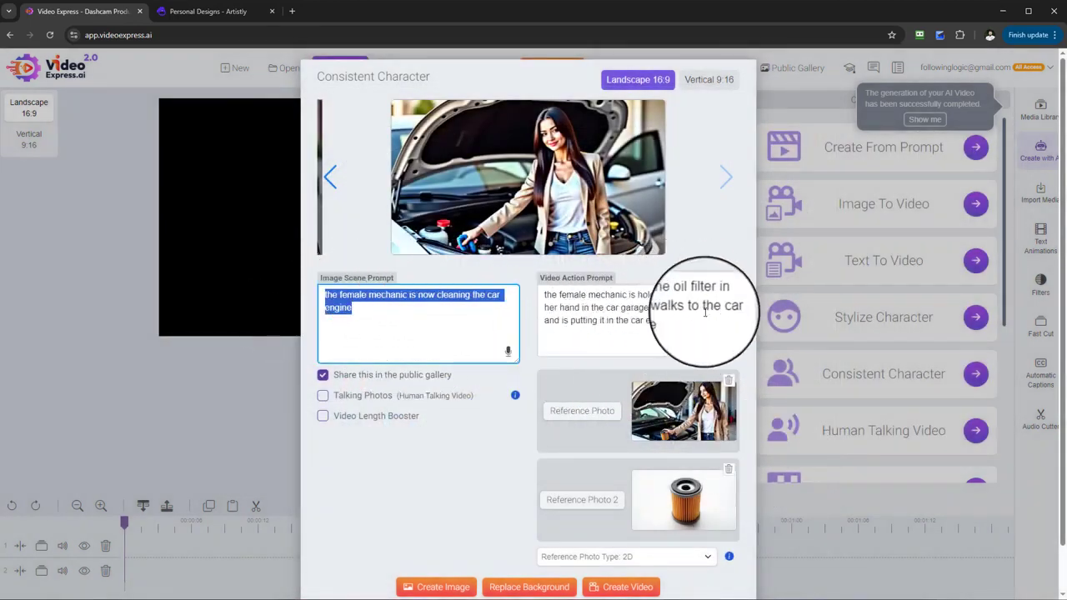
pyautogui.moveTo(705, 313); pyautogui.dragTo(501, 293)
pyautogui.hotkey('ctrl', 'v')
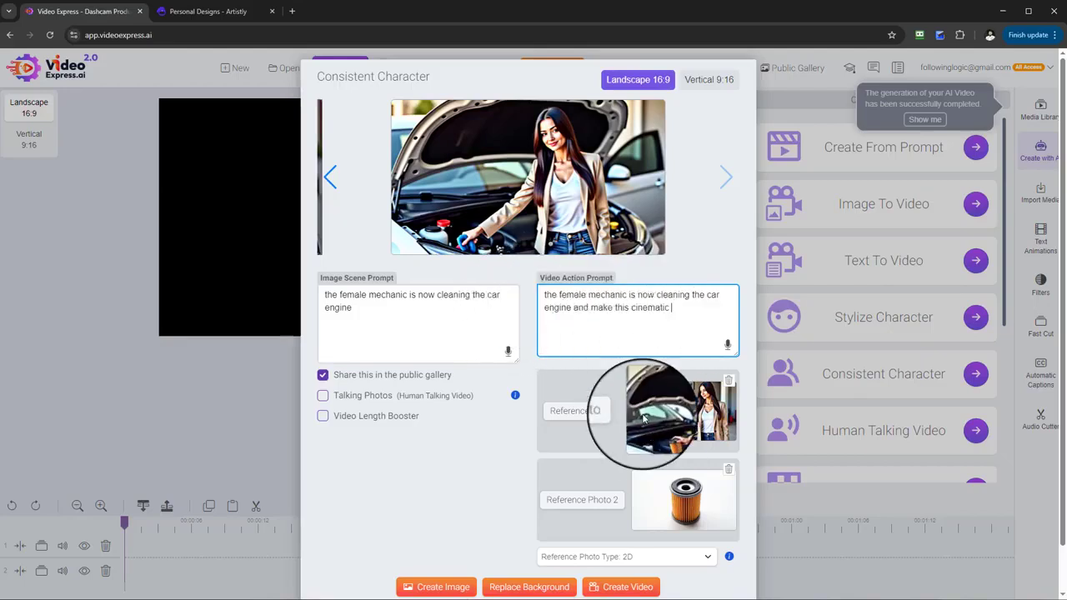
# Step: Create a video from the engine-cleaning image and close the Consistent Character dialog
pyautogui.scroll(-1, 689, 433)
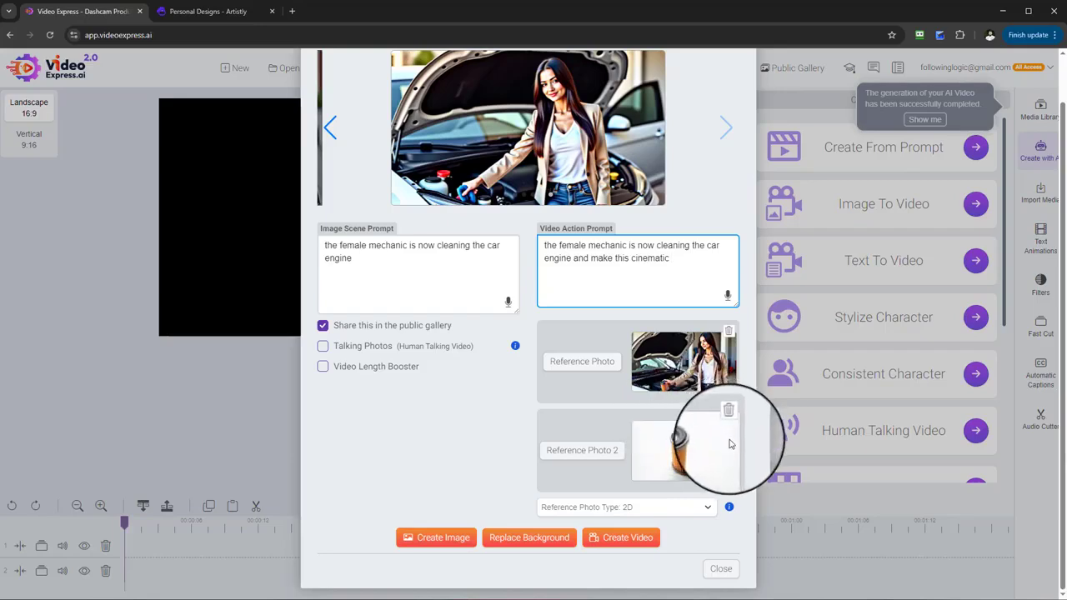
pyautogui.click(631, 538)
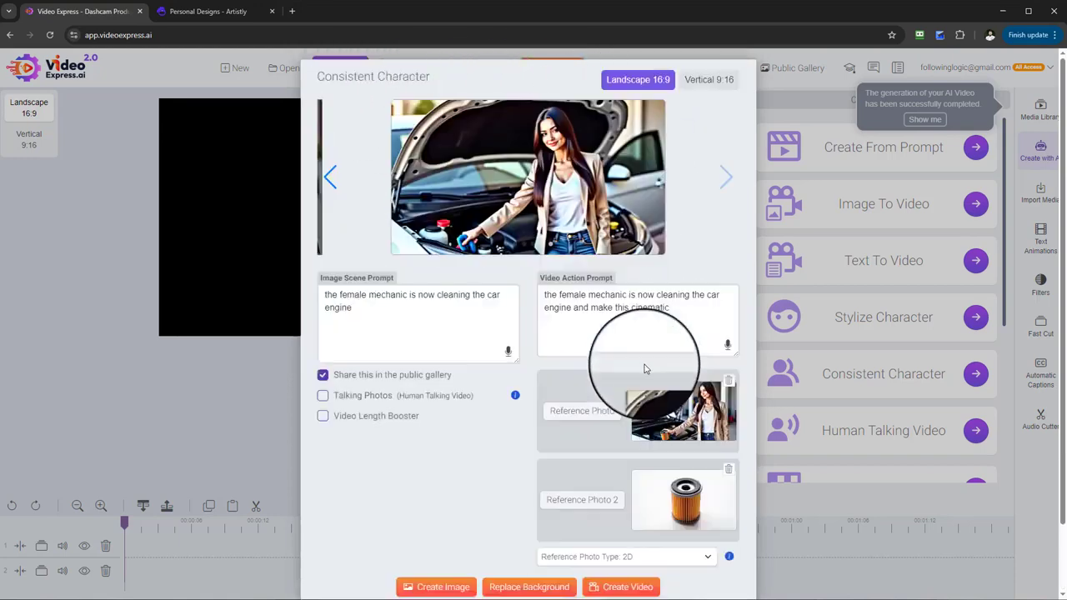
pyautogui.scroll(-1, 640, 417)
pyautogui.click(629, 520)
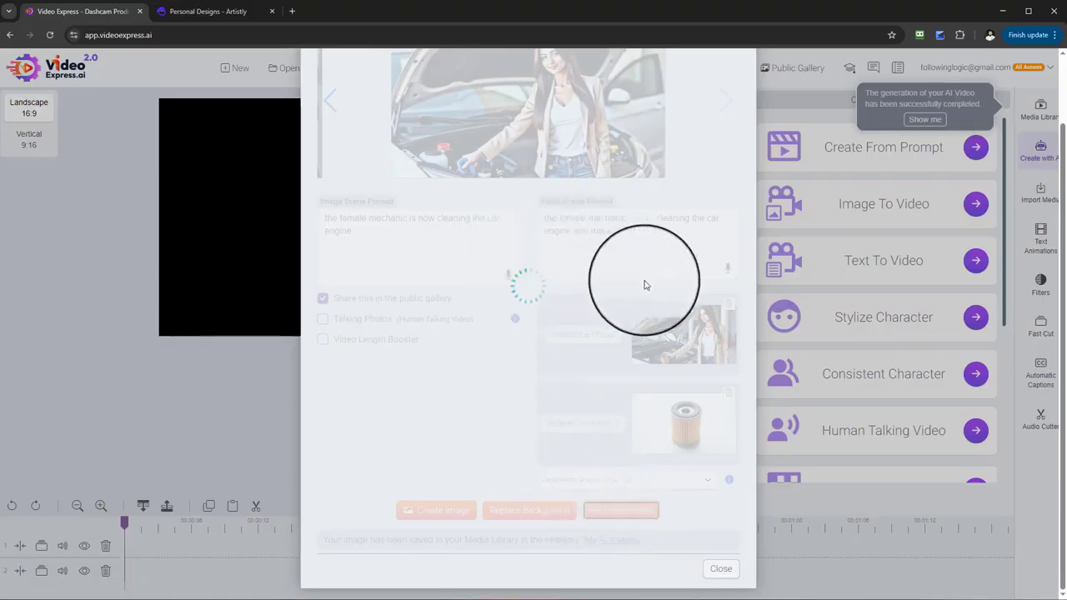
pyautogui.click(721, 573)
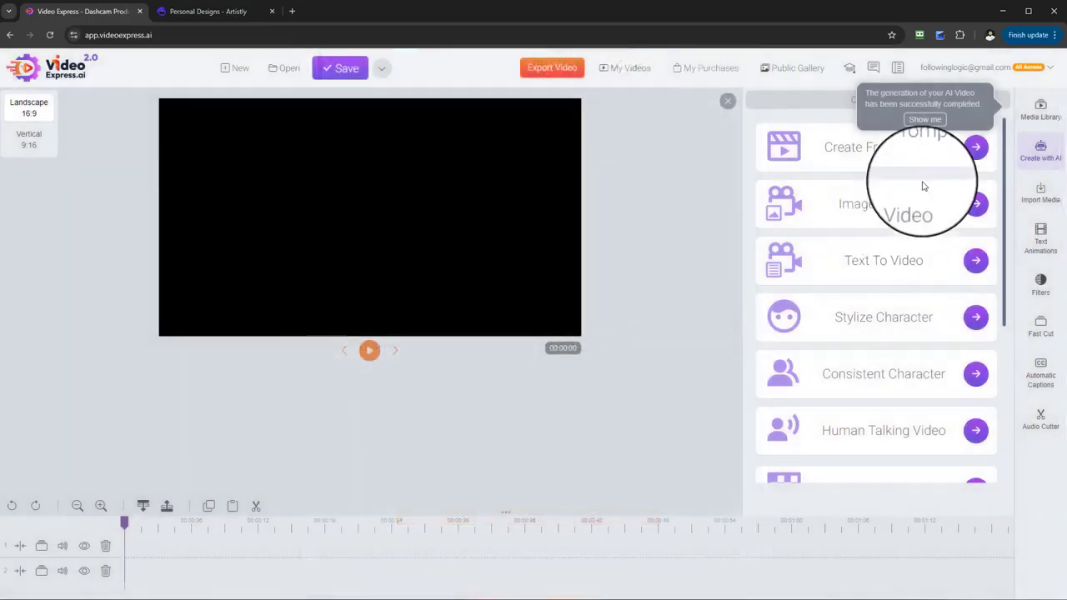
# Step: Add the finished video of the mechanic holding the oil filter from the media library to the first timeline track and play it
pyautogui.click(926, 123)
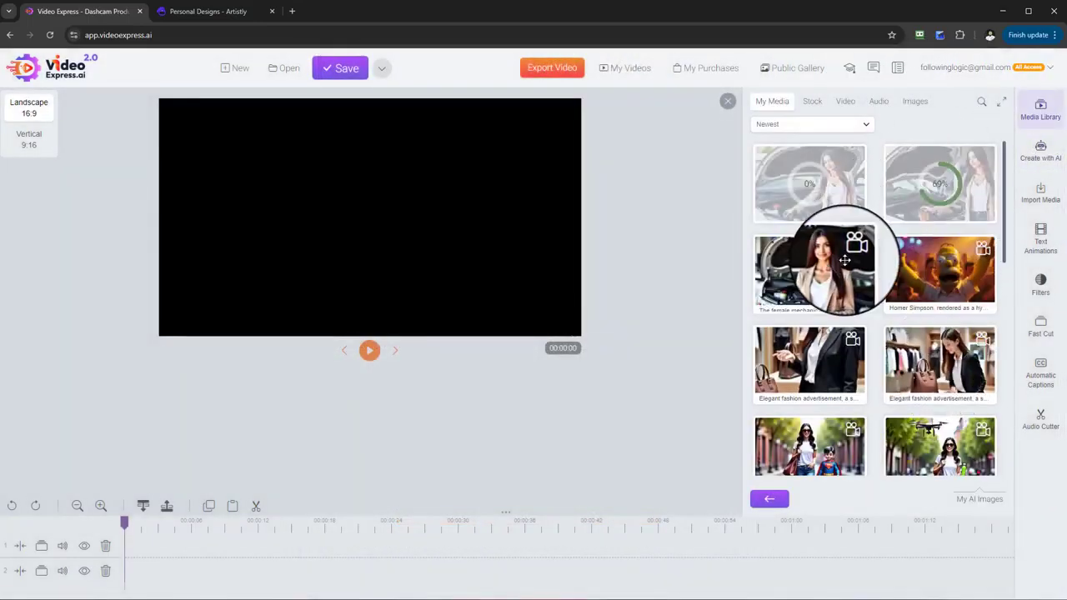
pyautogui.moveTo(815, 267); pyautogui.dragTo(140, 557)
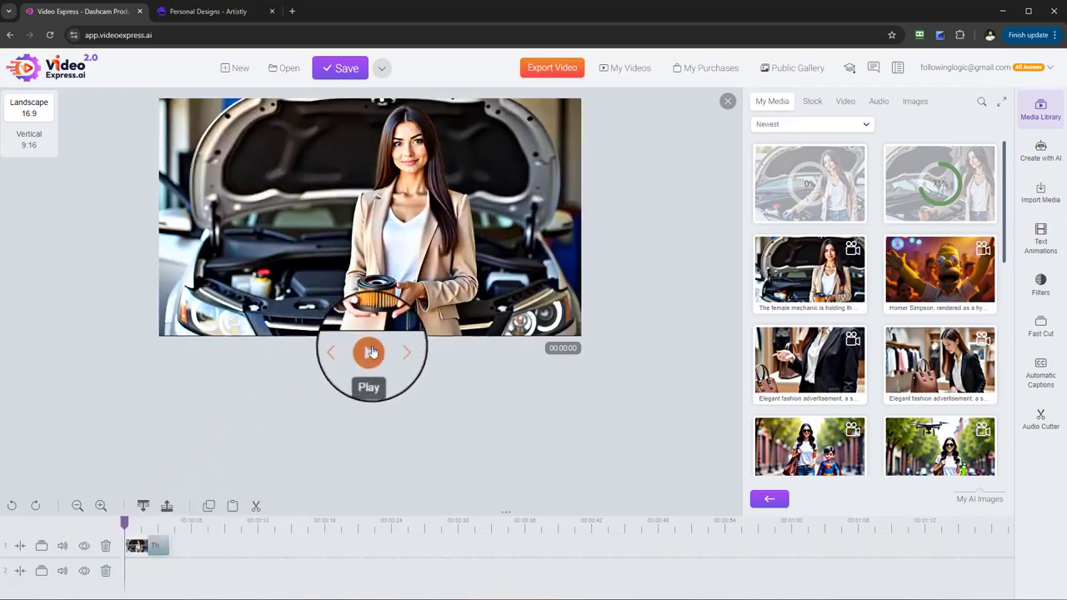
pyautogui.click(371, 352)
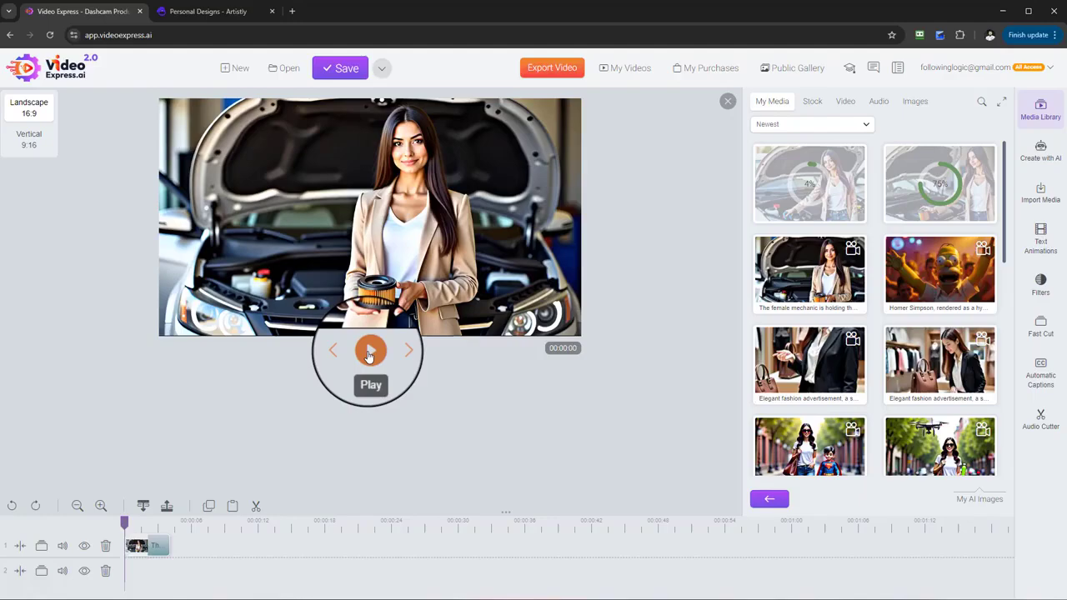
pyautogui.click(370, 354)
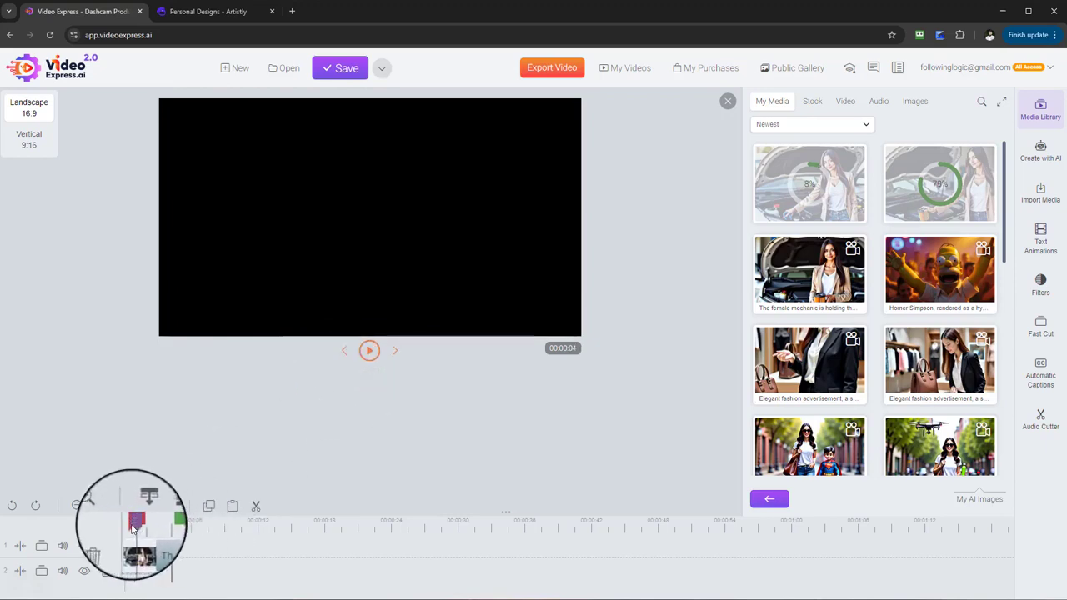
# Step: Return the playhead to the start, collapse the timeline selection range, and replay the mechanic clip
pyautogui.click(134, 525)
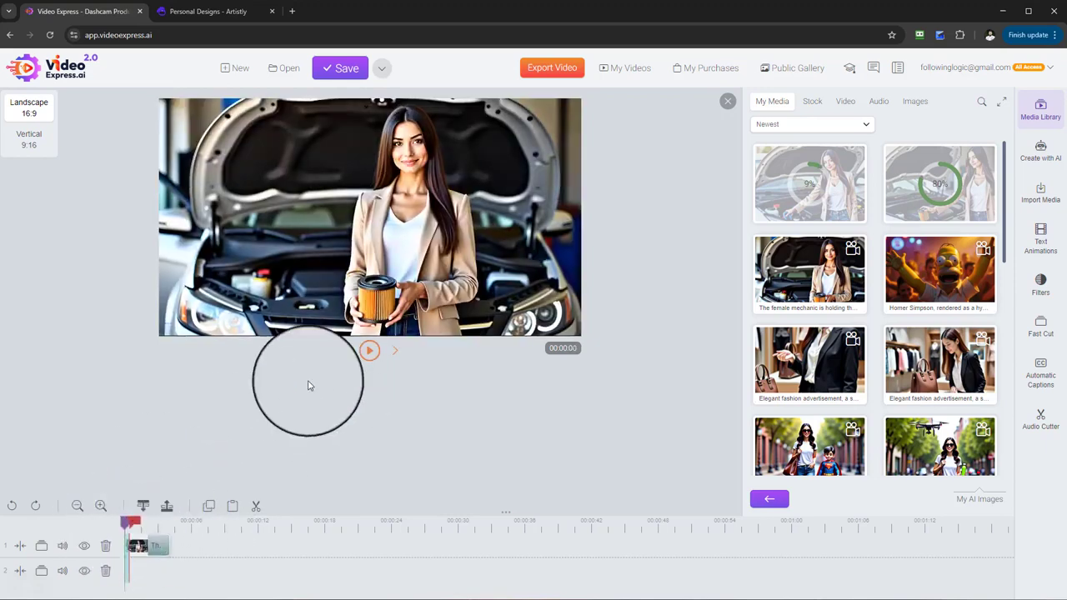
pyautogui.click(370, 351)
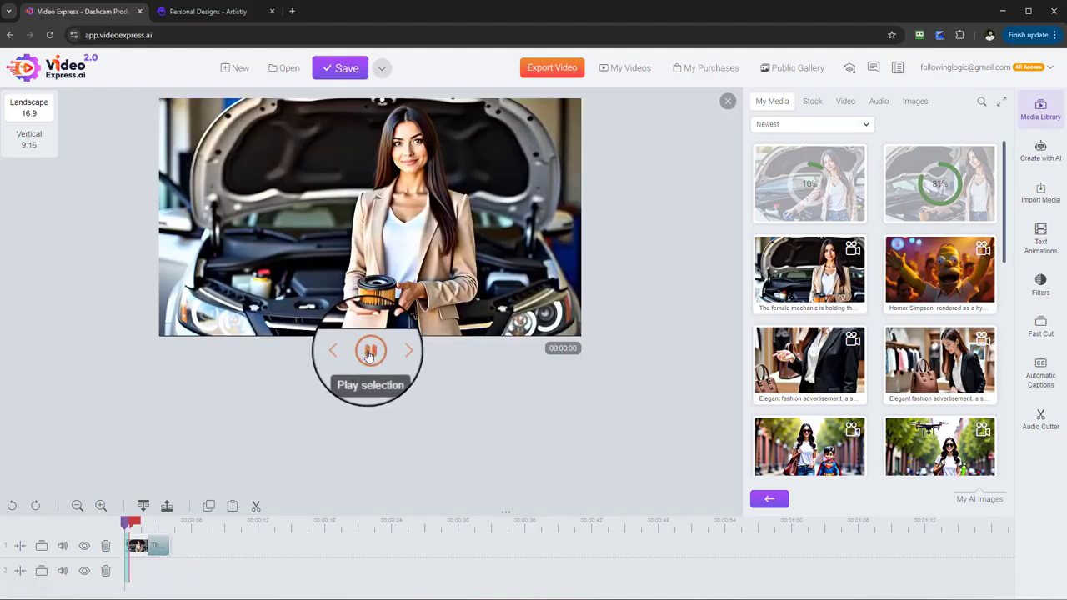
pyautogui.click(130, 525)
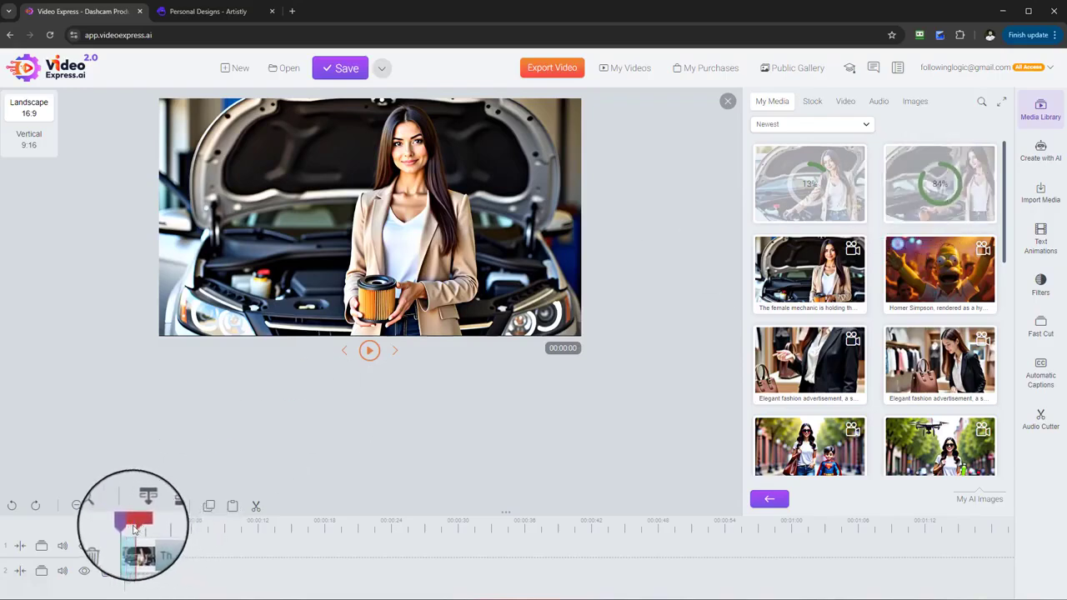
pyautogui.moveTo(133, 531); pyautogui.dragTo(125, 527)
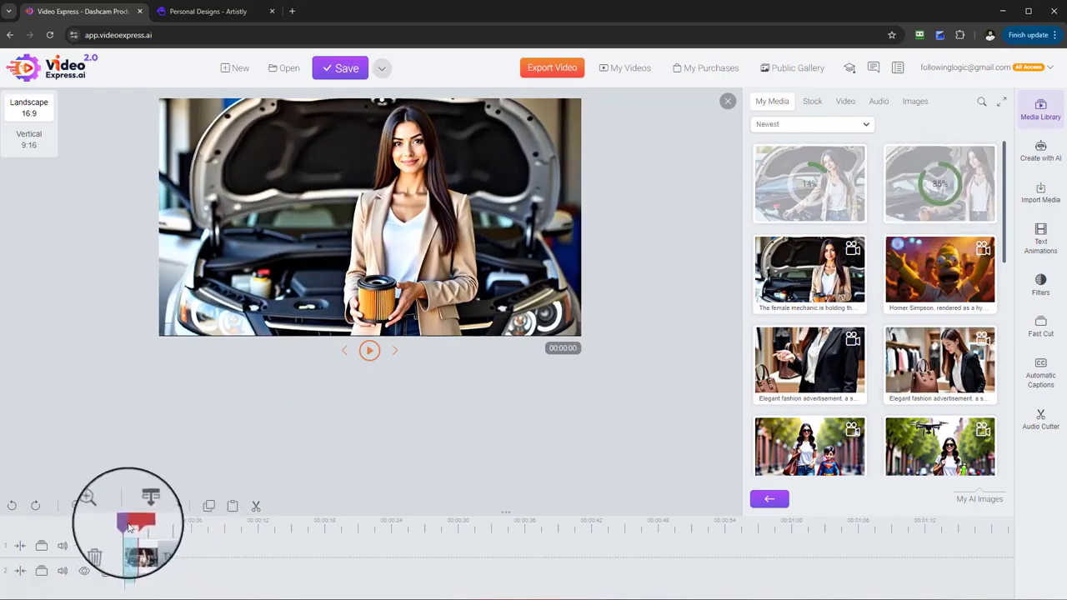
pyautogui.click(369, 353)
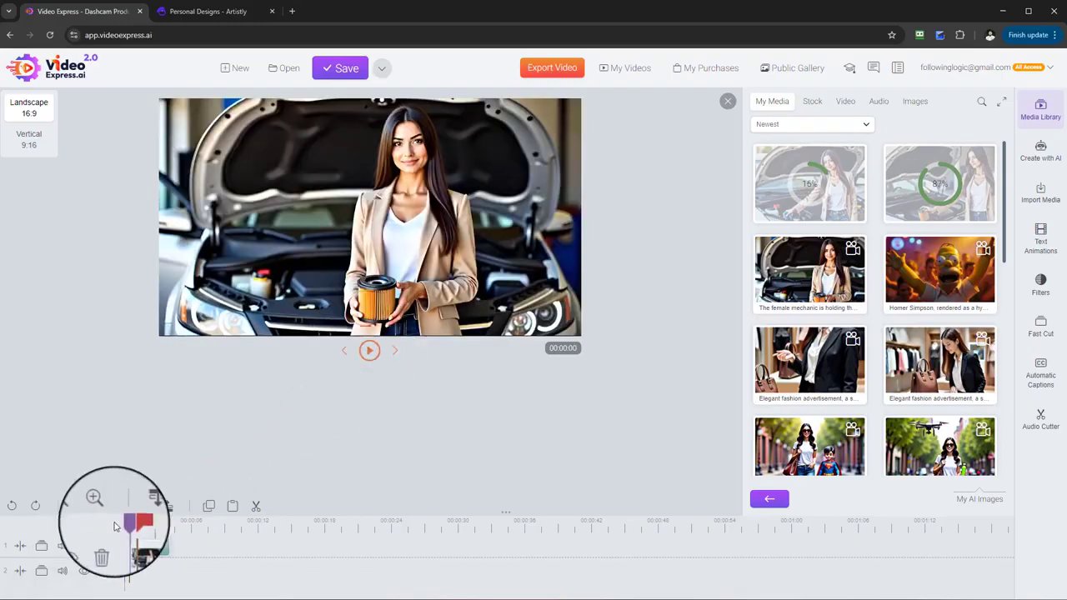
pyautogui.moveTo(138, 523)
pyautogui.mouseDown()
pyautogui.moveTo(230, 529)
pyautogui.moveTo(130, 526)
pyautogui.mouseUp()
pyautogui.click(372, 351)
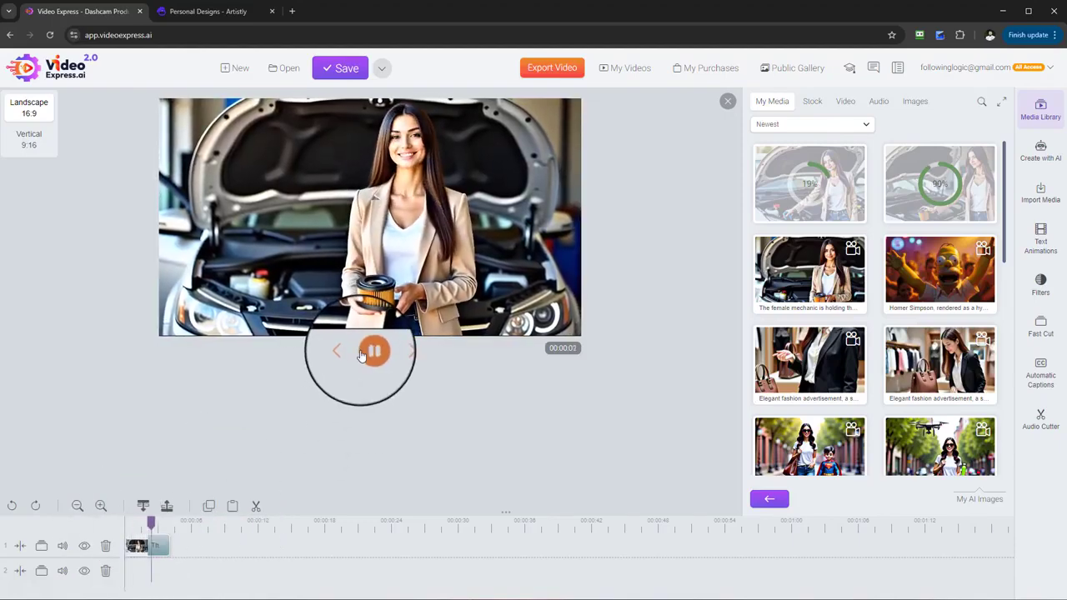
pyautogui.click(363, 354)
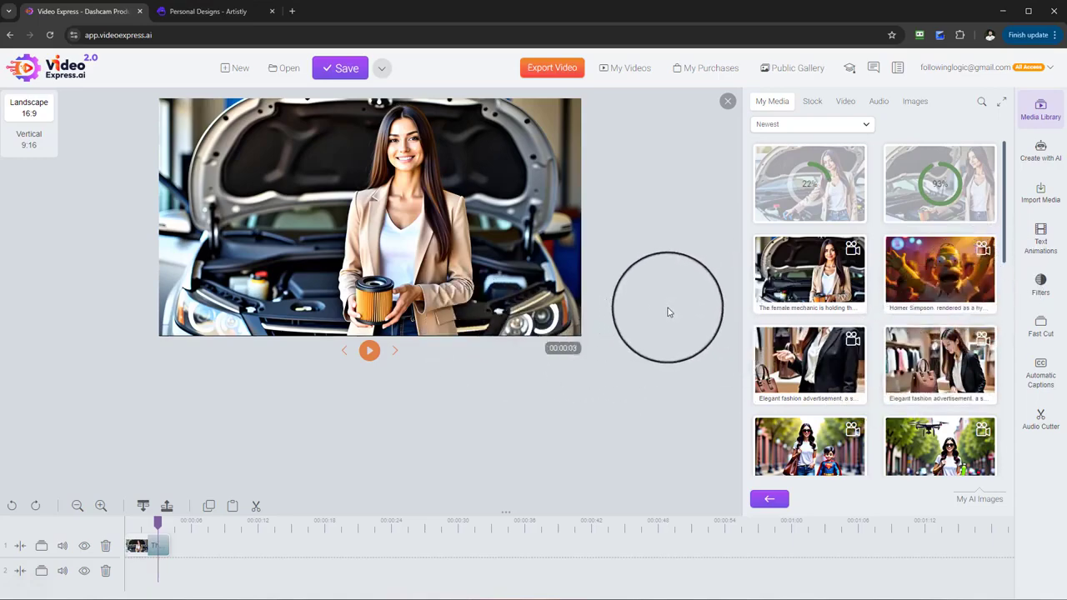
# Step: Open a new Consistent Character creation and set the reference photo type to 2D
pyautogui.click(1037, 163)
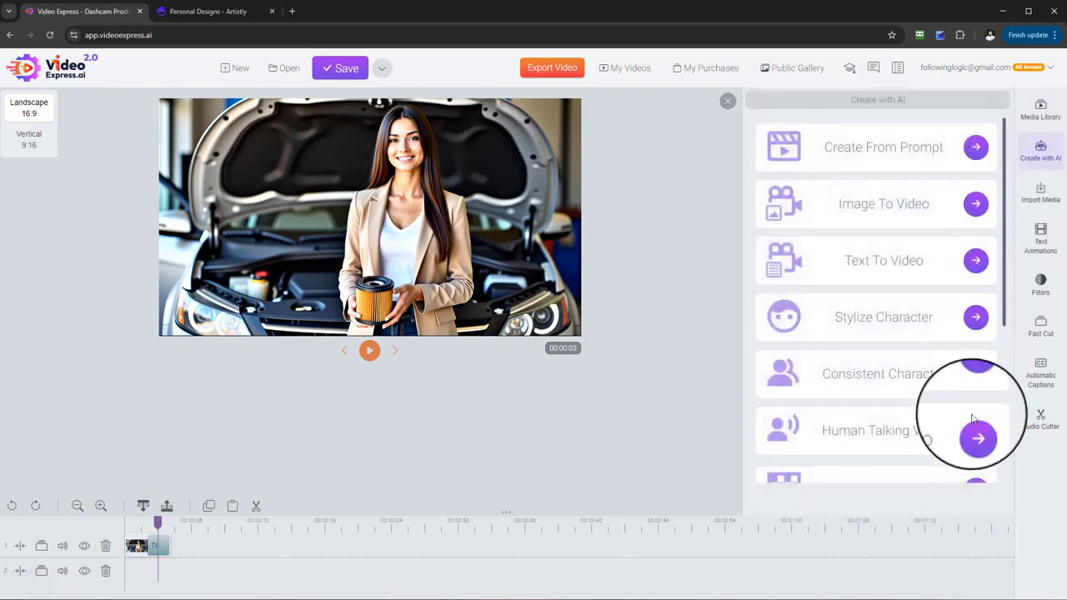
pyautogui.click(976, 372)
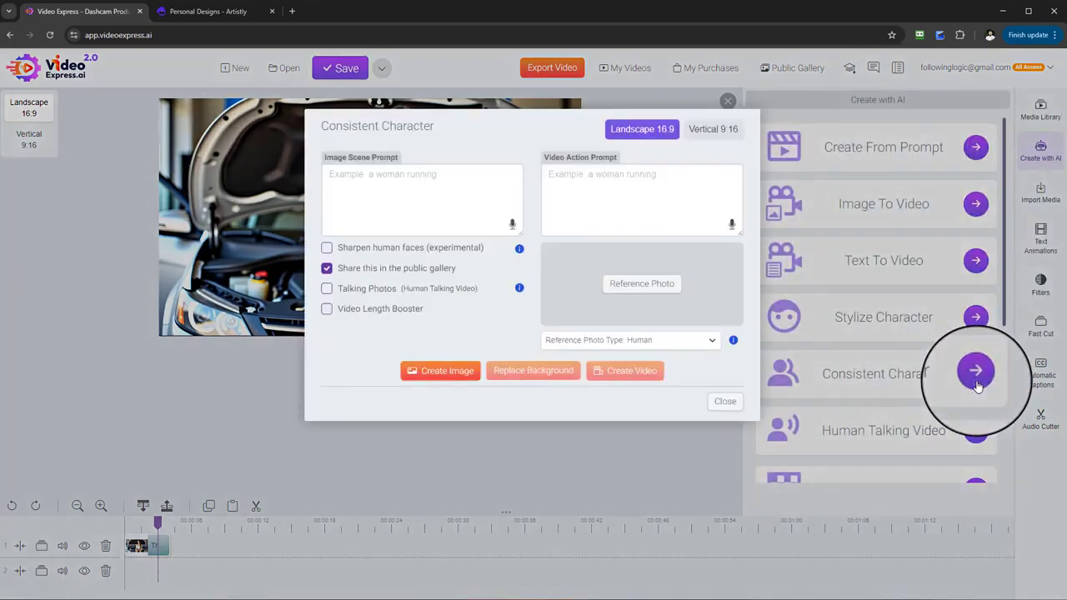
pyautogui.click(667, 406)
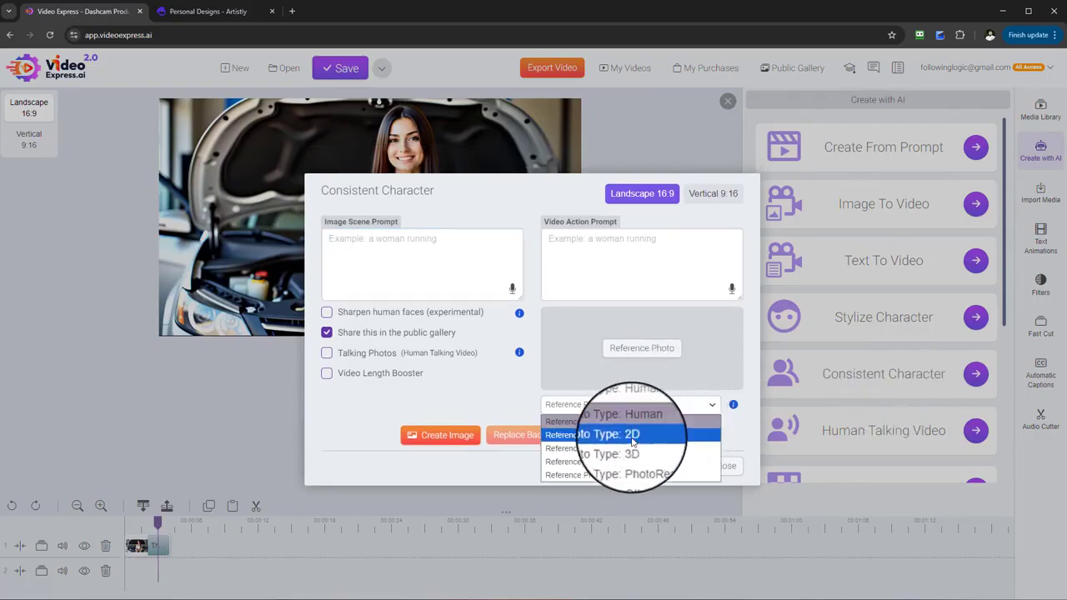
pyautogui.click(632, 436)
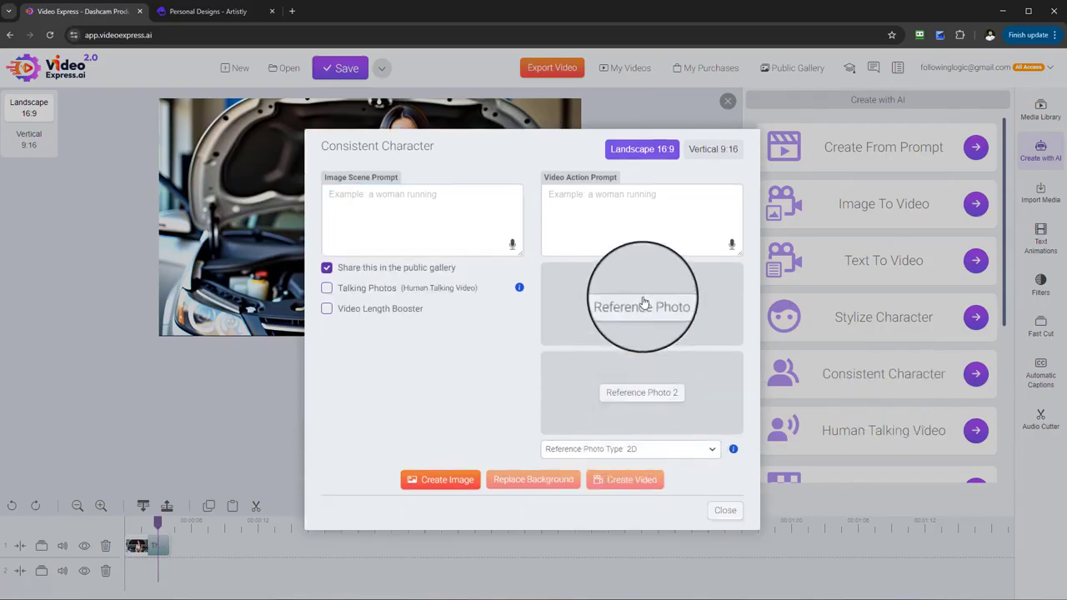
# Step: Set the first reference photo to the image of the mechanic holding the oil filter from the My AI Images folder
pyautogui.click(640, 303)
pyautogui.scroll(-1, 592, 300)
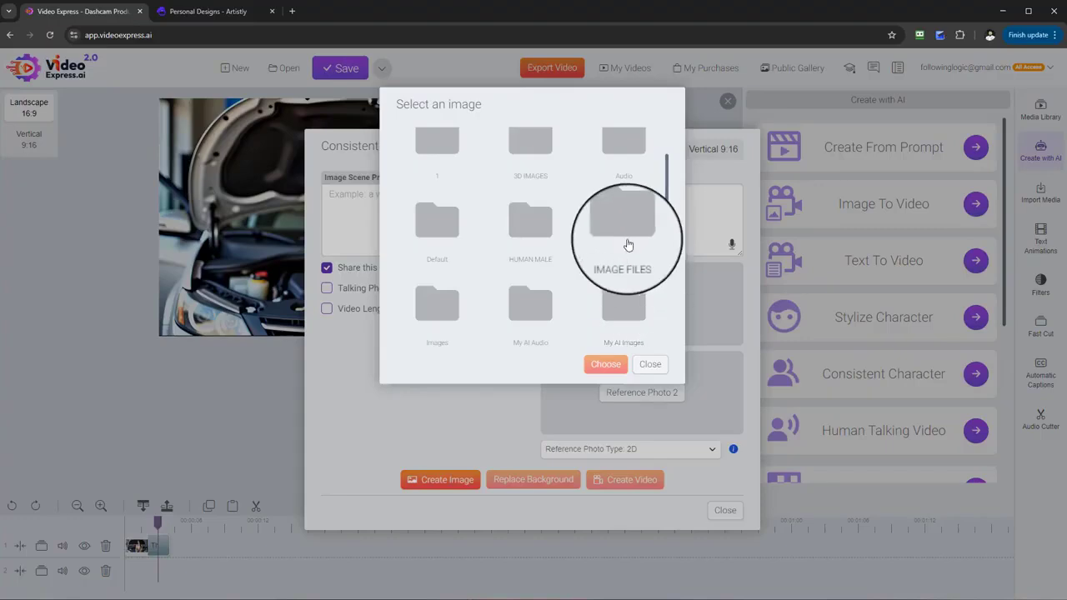
pyautogui.click(624, 333)
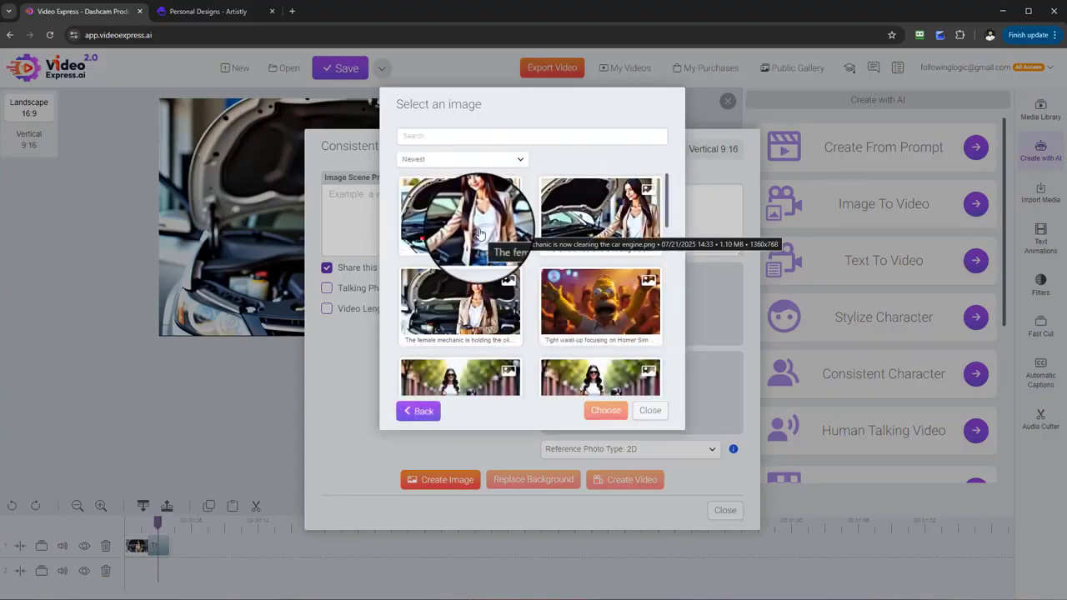
pyautogui.click(467, 321)
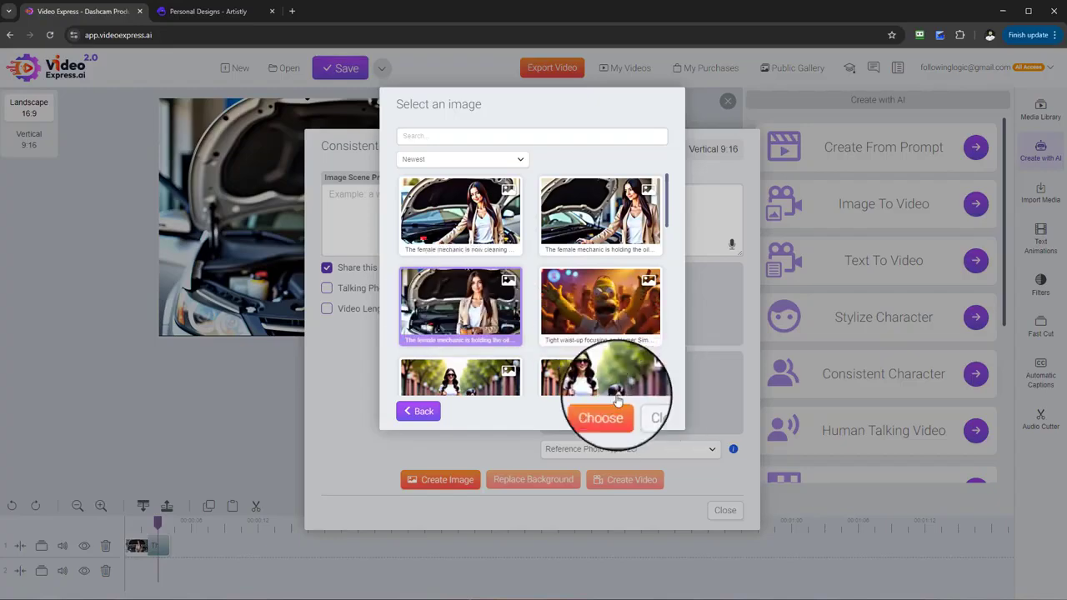
pyautogui.click(606, 410)
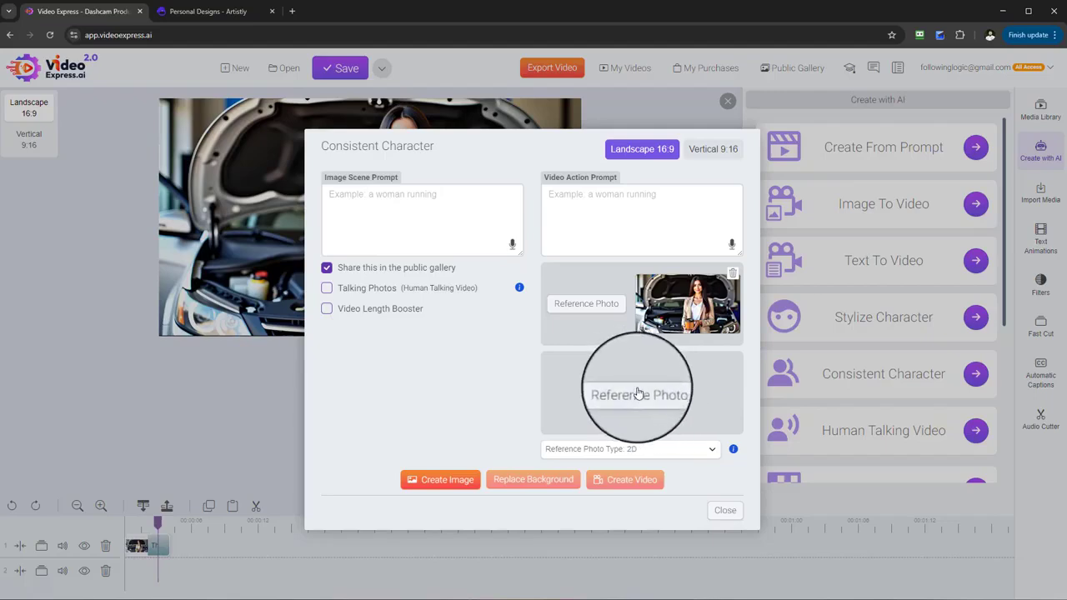
# Step: Set the second reference photo to the black sunglasses image from the My Artistly Images folder
pyautogui.click(638, 394)
pyautogui.scroll(-2, 655, 302)
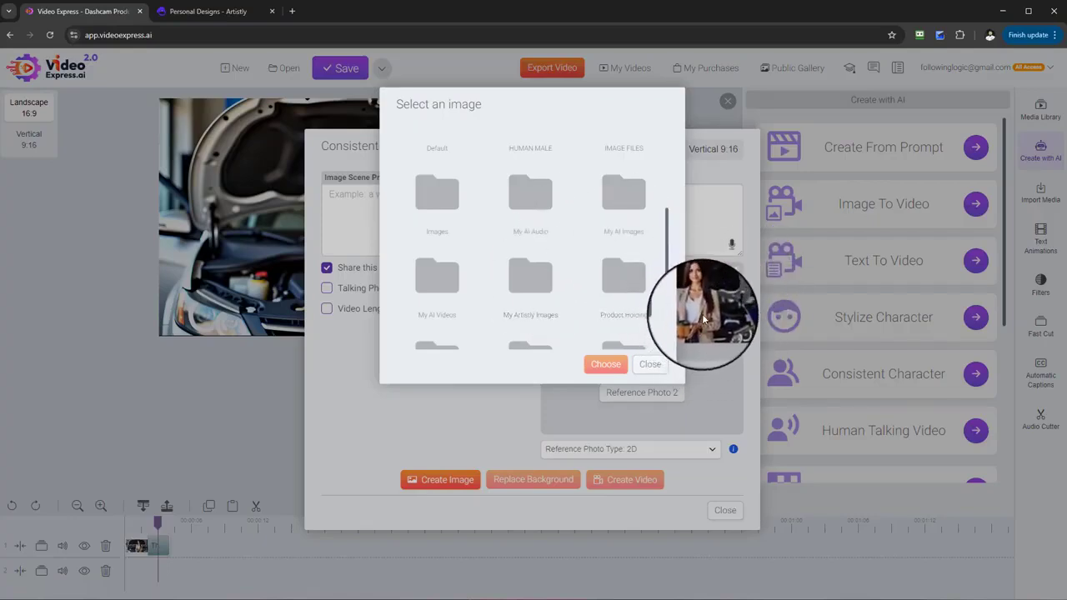
pyautogui.click(542, 295)
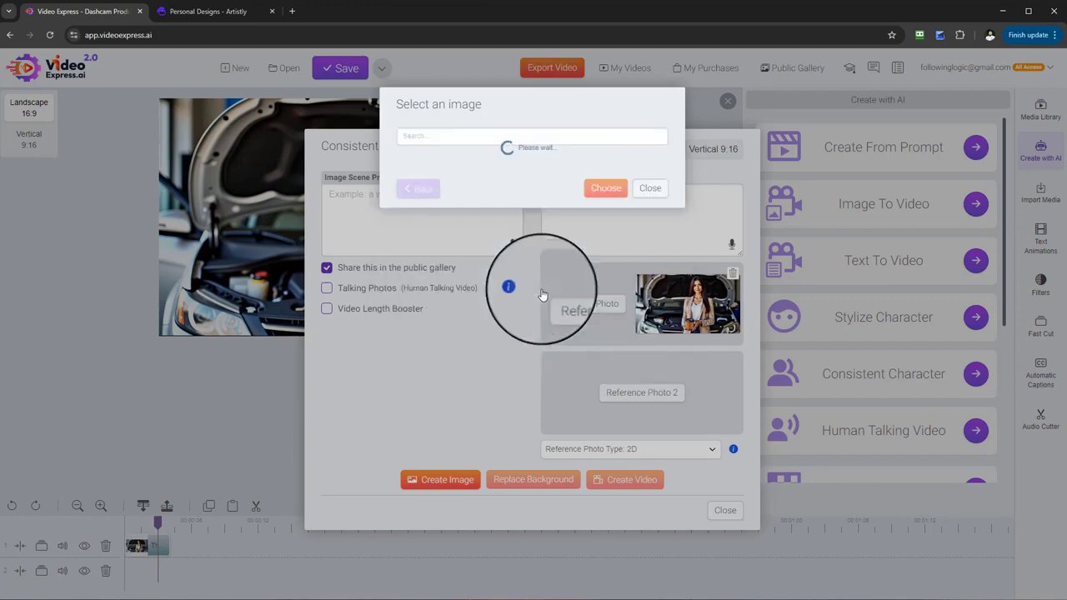
pyautogui.scroll(-5, 546, 300)
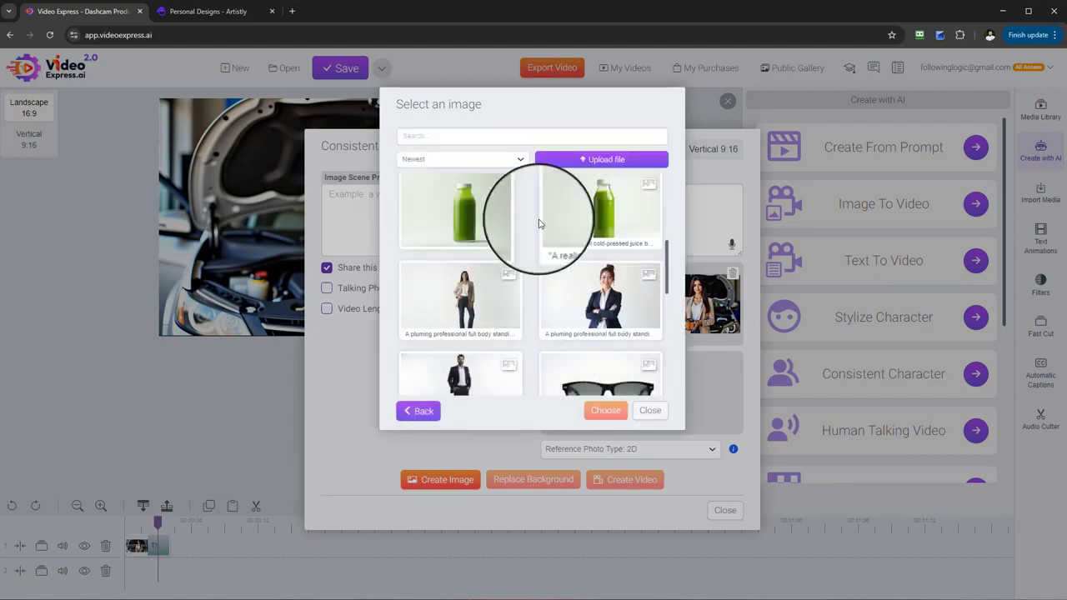
pyautogui.scroll(-3, 609, 266)
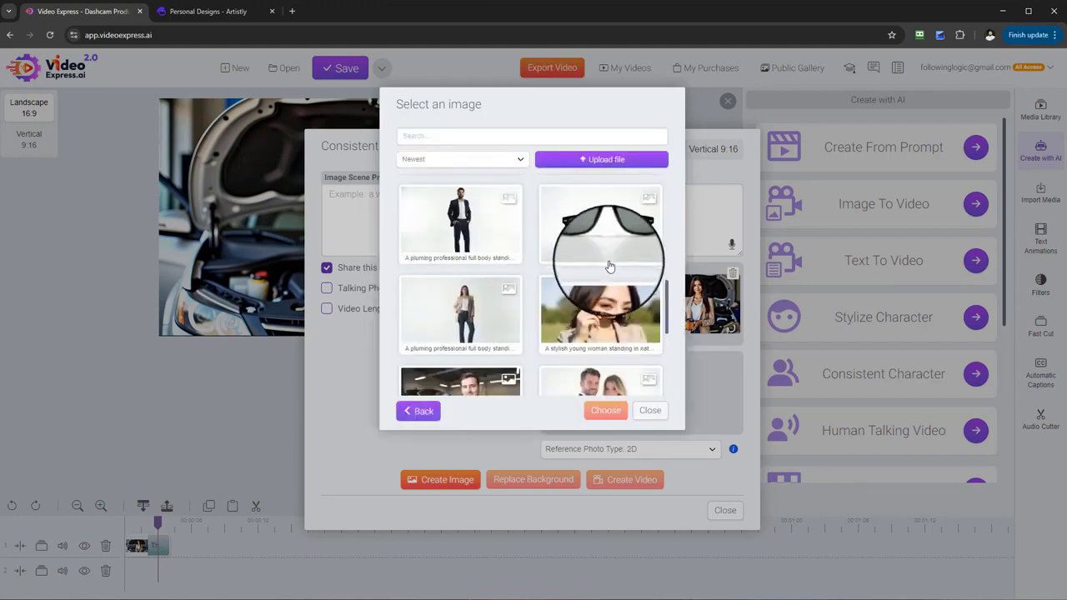
pyautogui.click(609, 266)
pyautogui.click(606, 411)
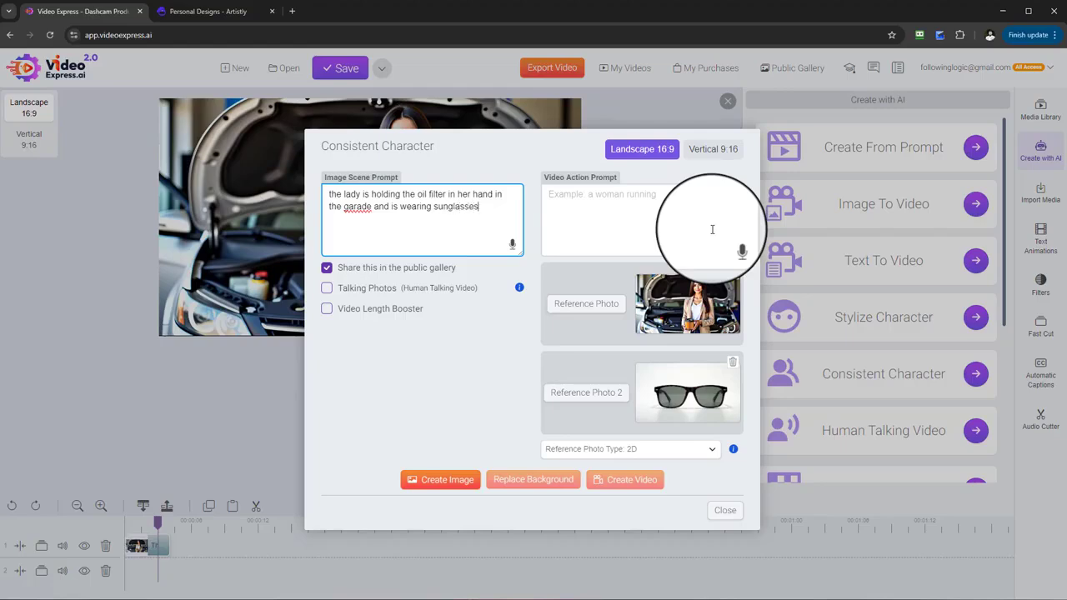
# Step: Enter the image scene prompt "the lady is holding the oil filter in her hand in the garage and is wearing sunglasses", correcting the spelling of "garage"
pyautogui.rightClick(357, 206)
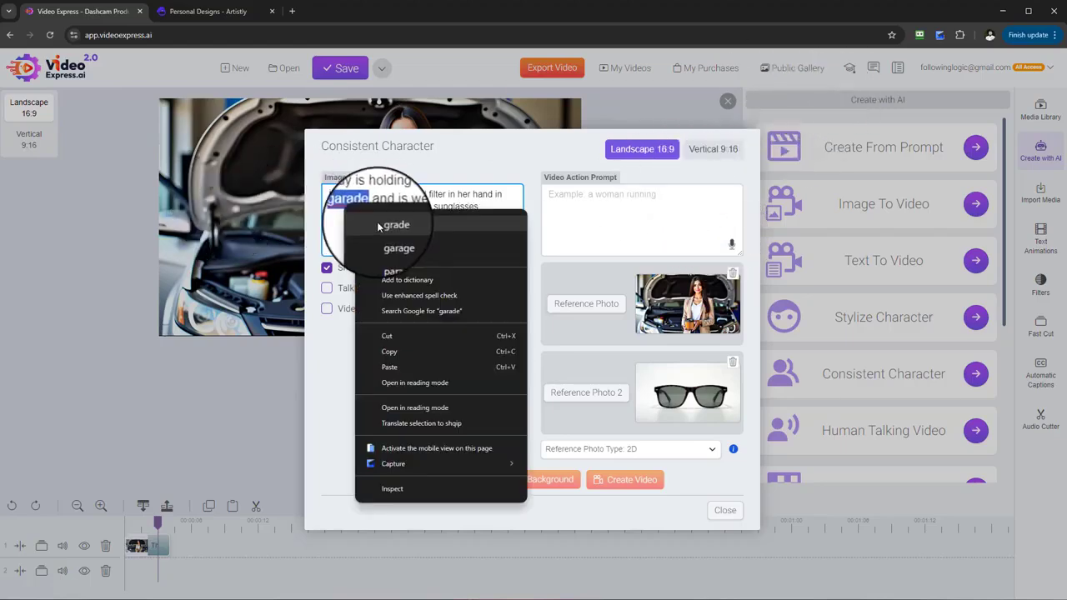
pyautogui.click(392, 239)
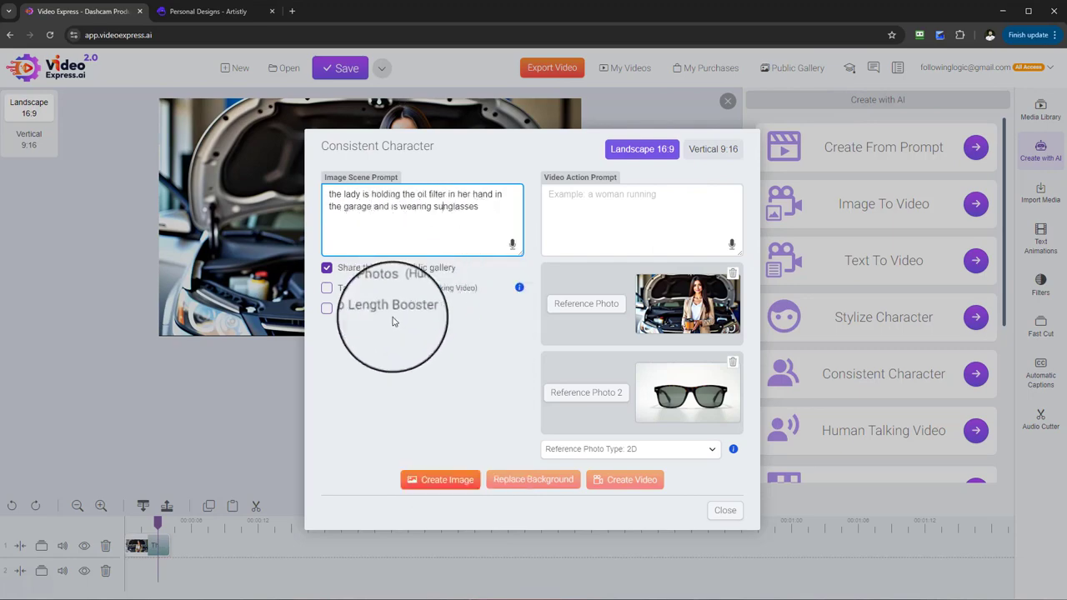
# Step: Generate the image of the lady wearing sunglasses, check its enlarged preview and save it to the media library
pyautogui.click(471, 489)
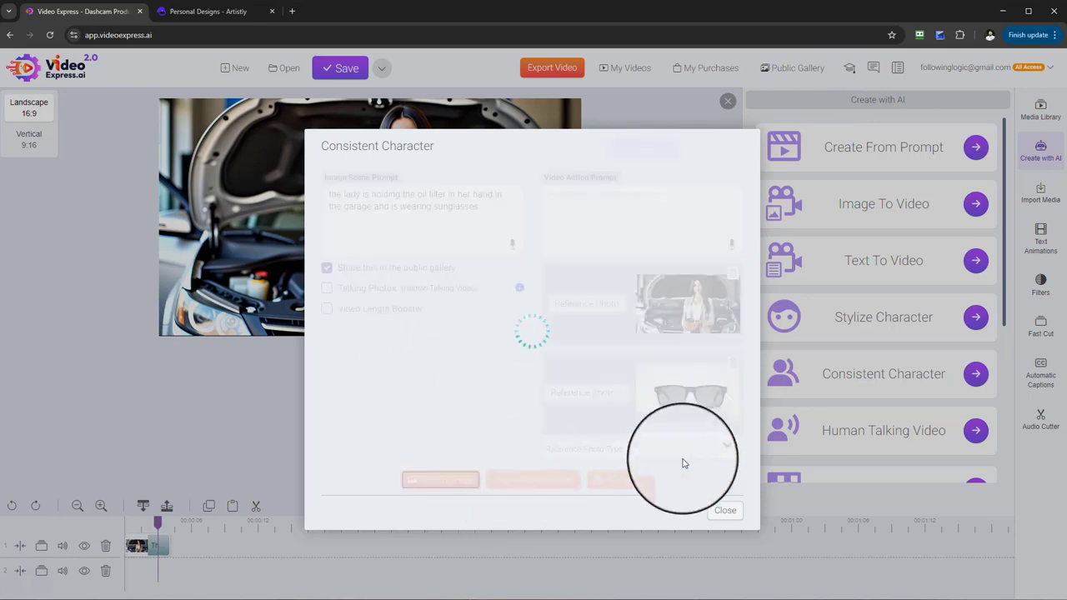
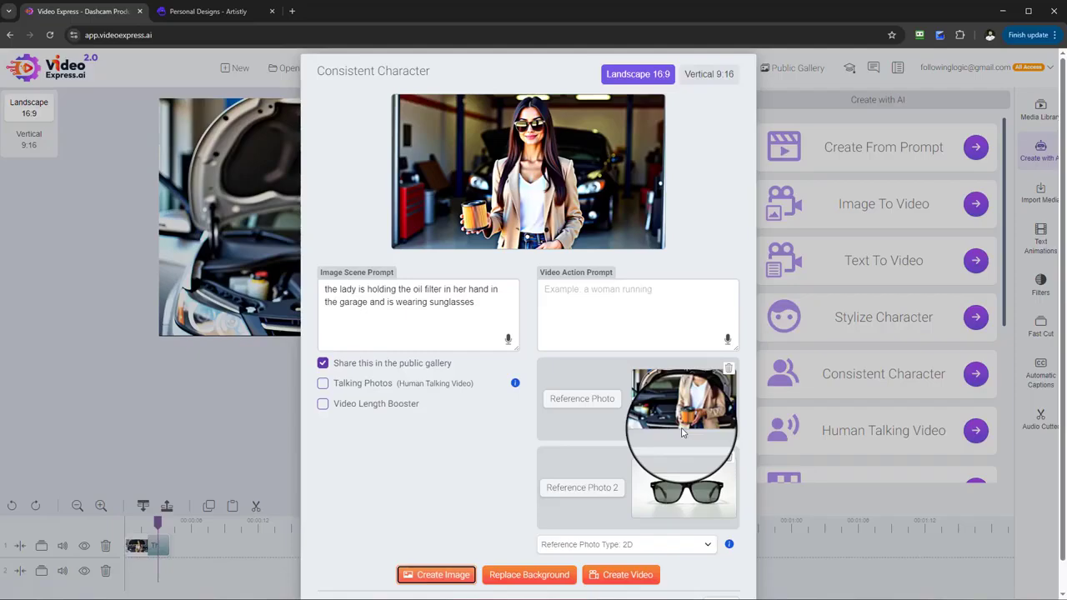
pyautogui.moveTo(529, 109)
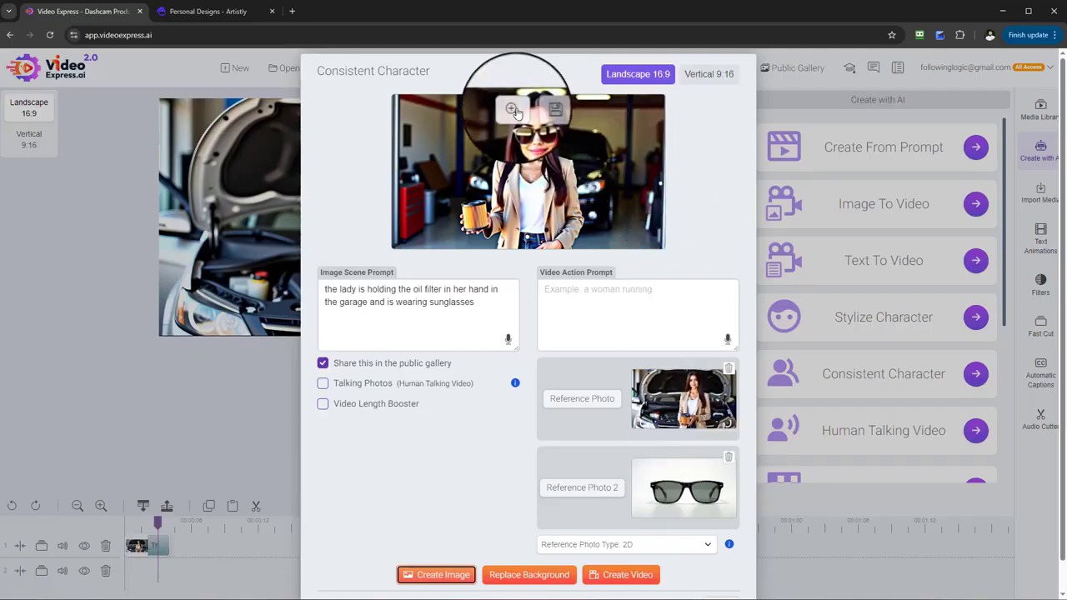
pyautogui.click(513, 110)
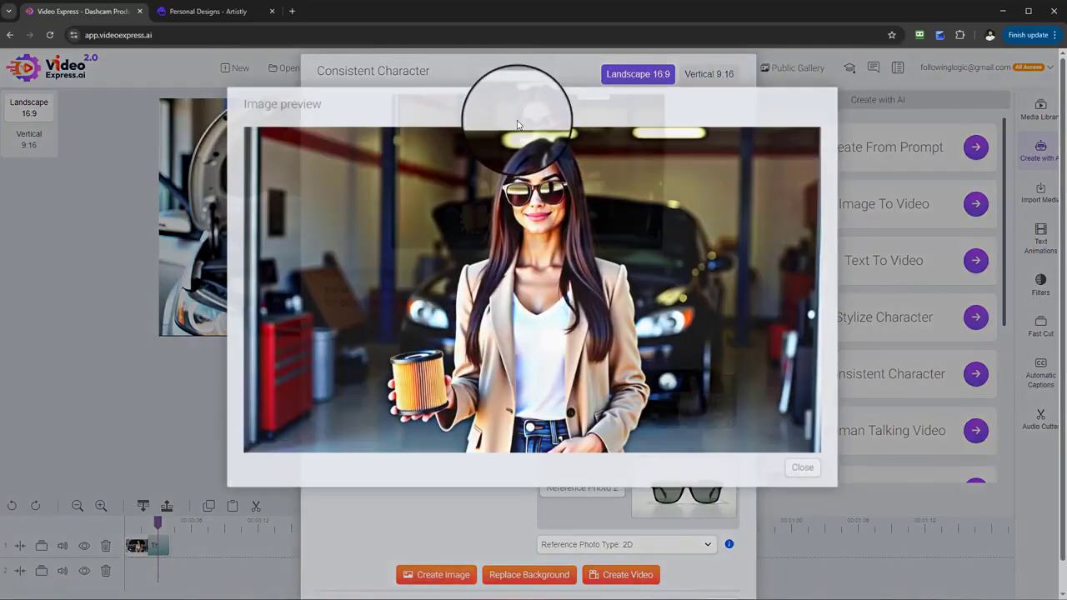
pyautogui.click(802, 468)
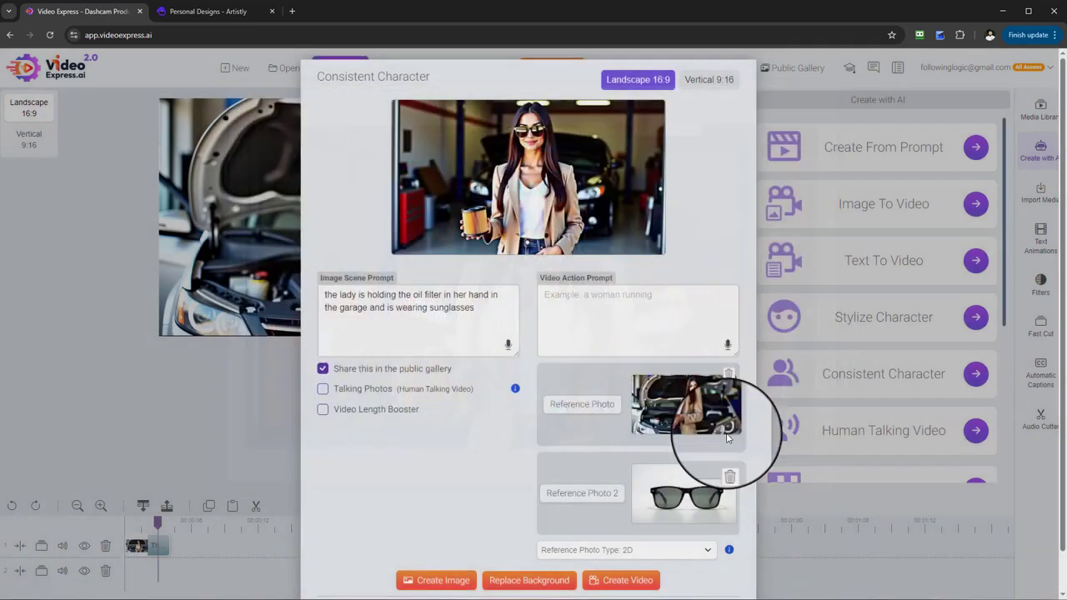
pyautogui.click(541, 106)
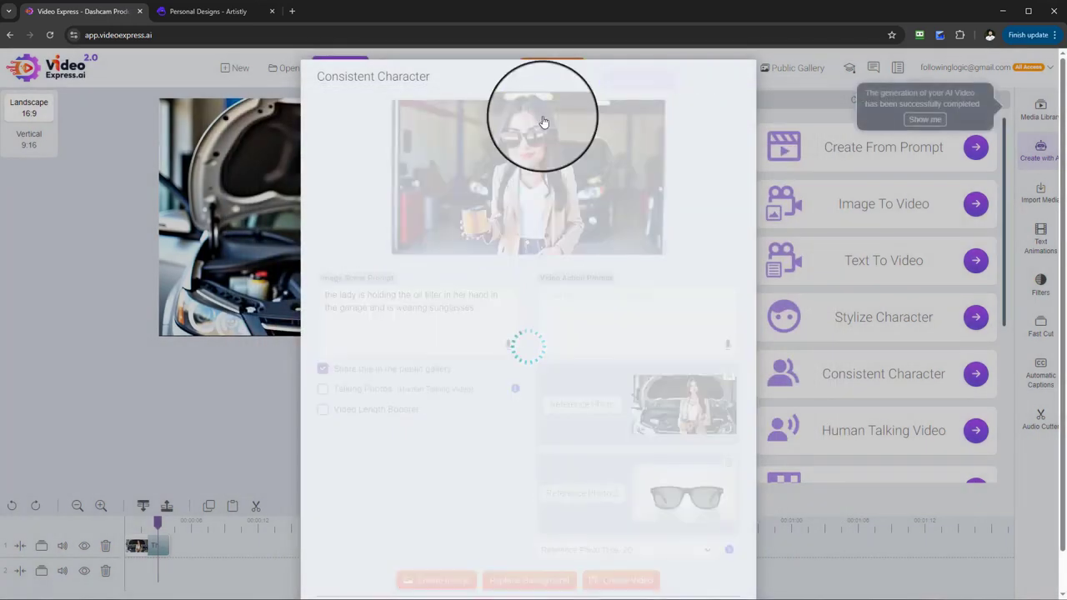
# Step: Copy the image scene prompt into the video action prompt and create the video
pyautogui.moveTo(488, 326); pyautogui.dragTo(305, 303)
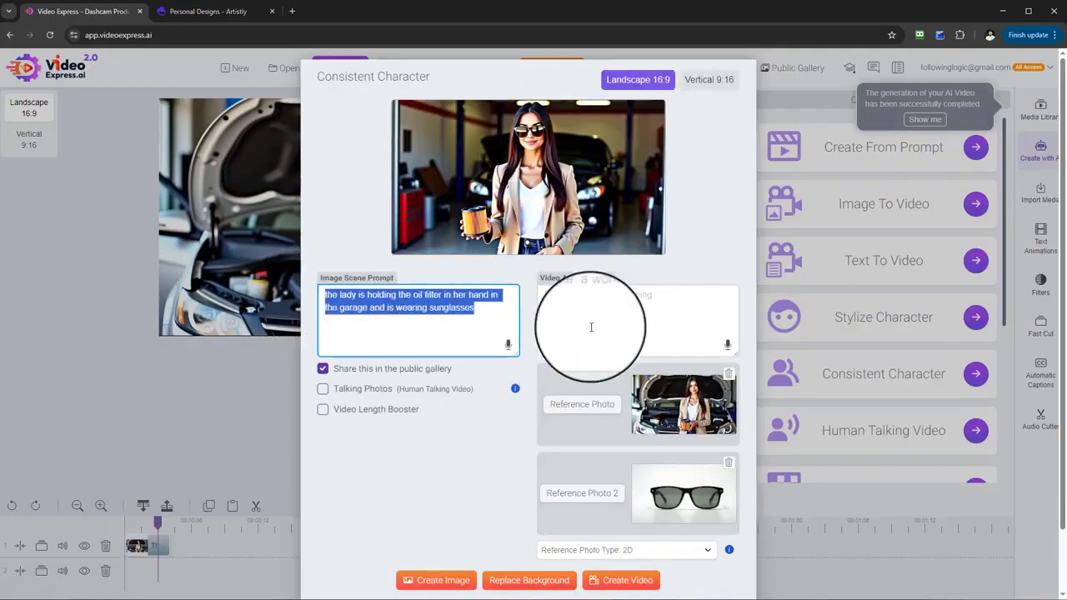
pyautogui.hotkey('ctrl', 'c')
pyautogui.click(631, 309)
pyautogui.hotkey('ctrl', 'v')
pyautogui.scroll(-1, 584, 375)
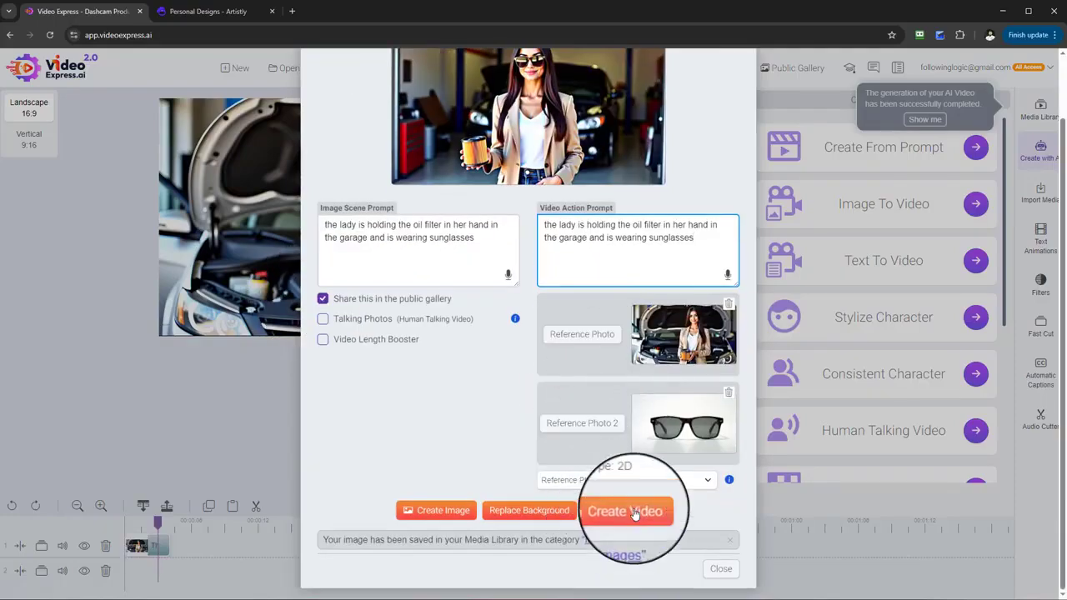
pyautogui.click(626, 511)
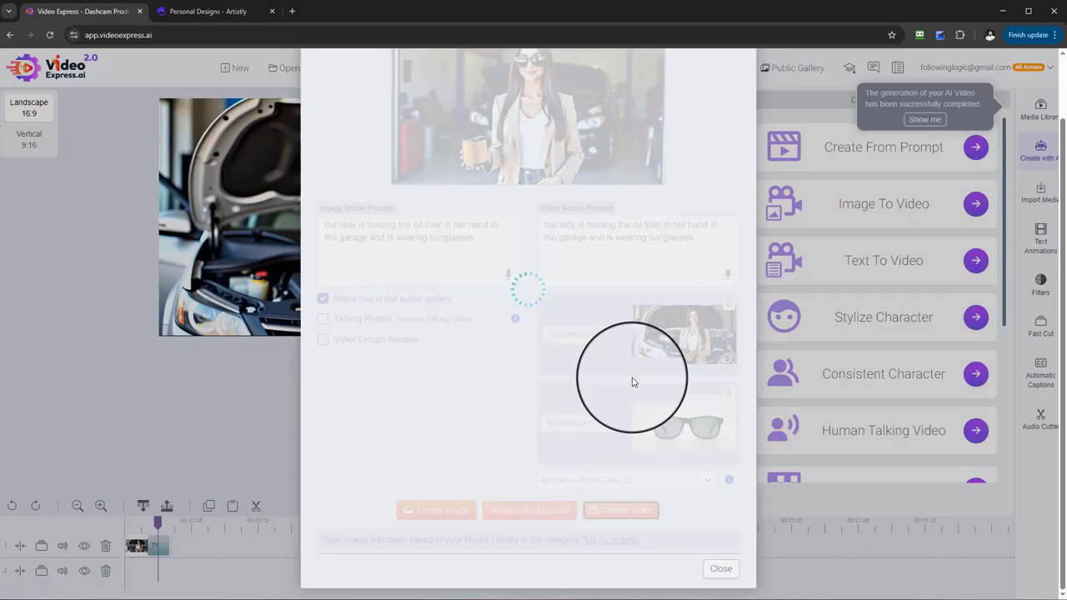
# Step: Set the first reference photo to the newest My AI Images picture, the lady in sunglasses holding the oil filter
pyautogui.scroll(1, 629, 409)
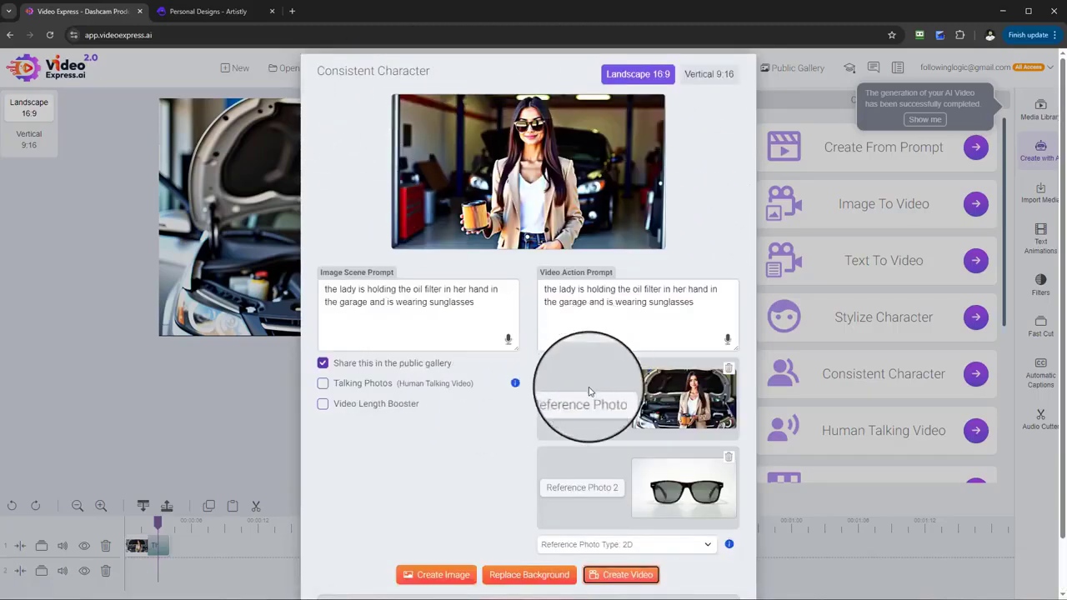
pyautogui.click(602, 405)
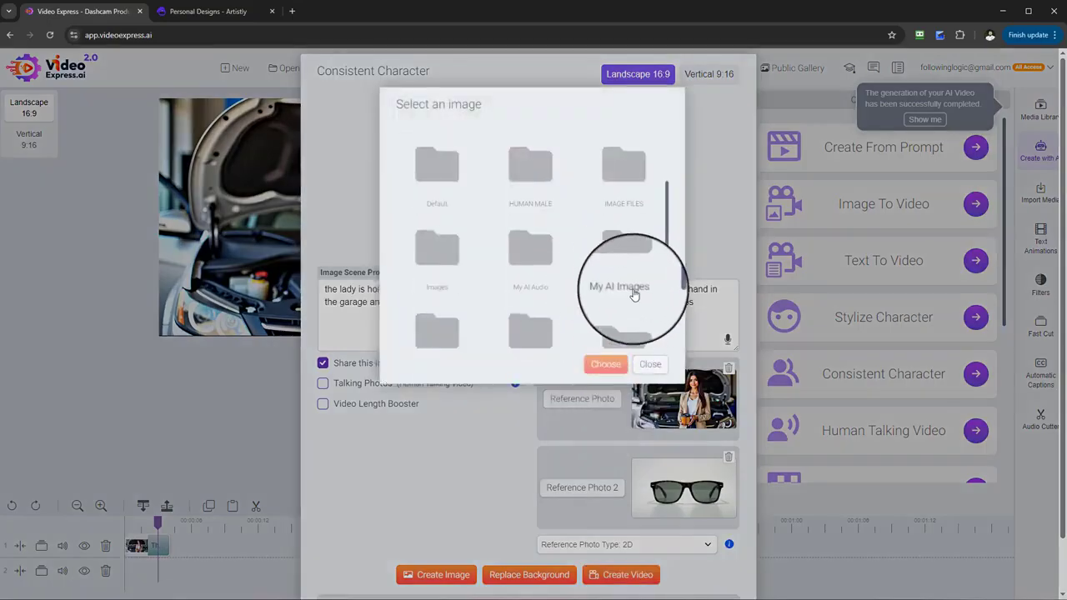
pyautogui.click(633, 274)
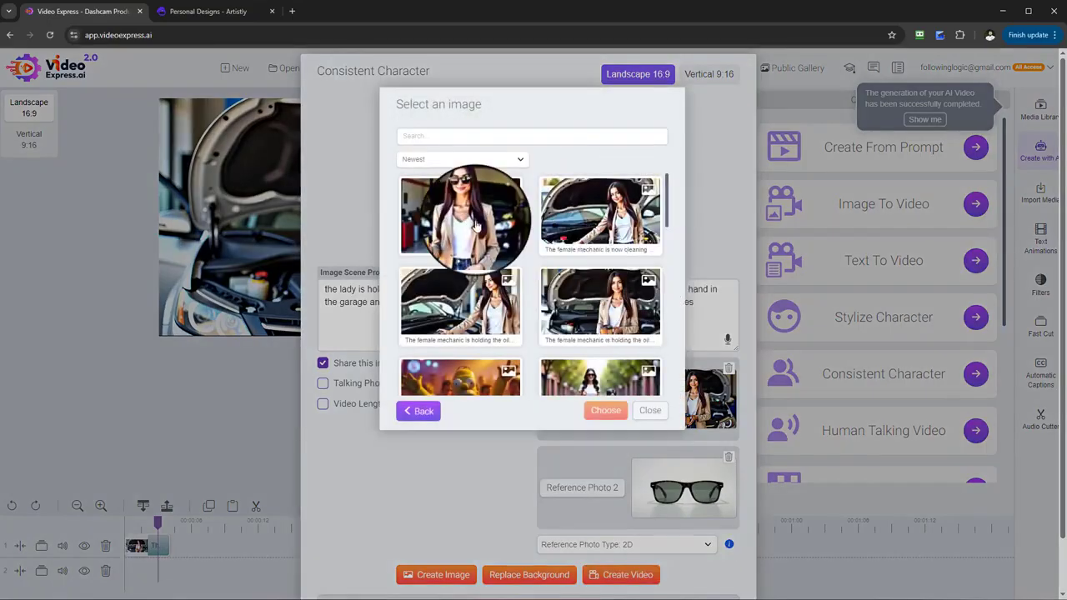
pyautogui.click(469, 210)
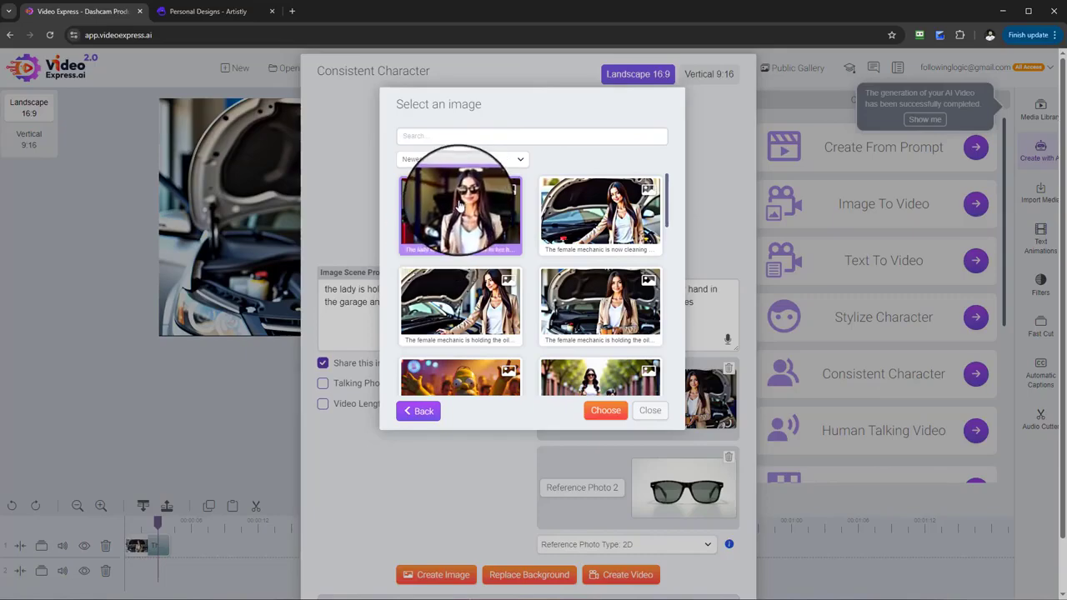
pyautogui.click(606, 410)
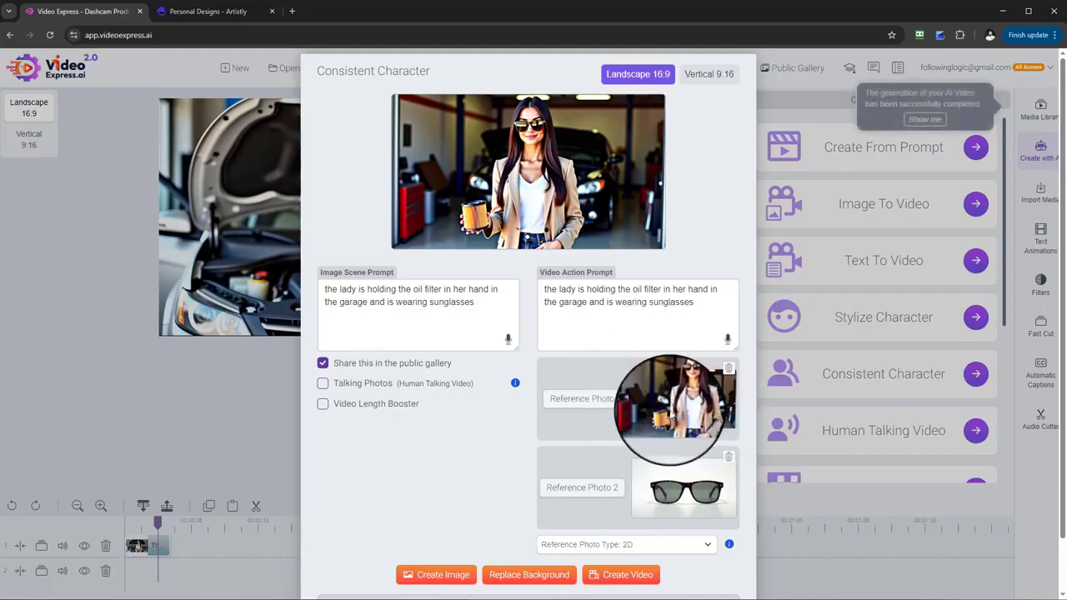
pyautogui.click(604, 496)
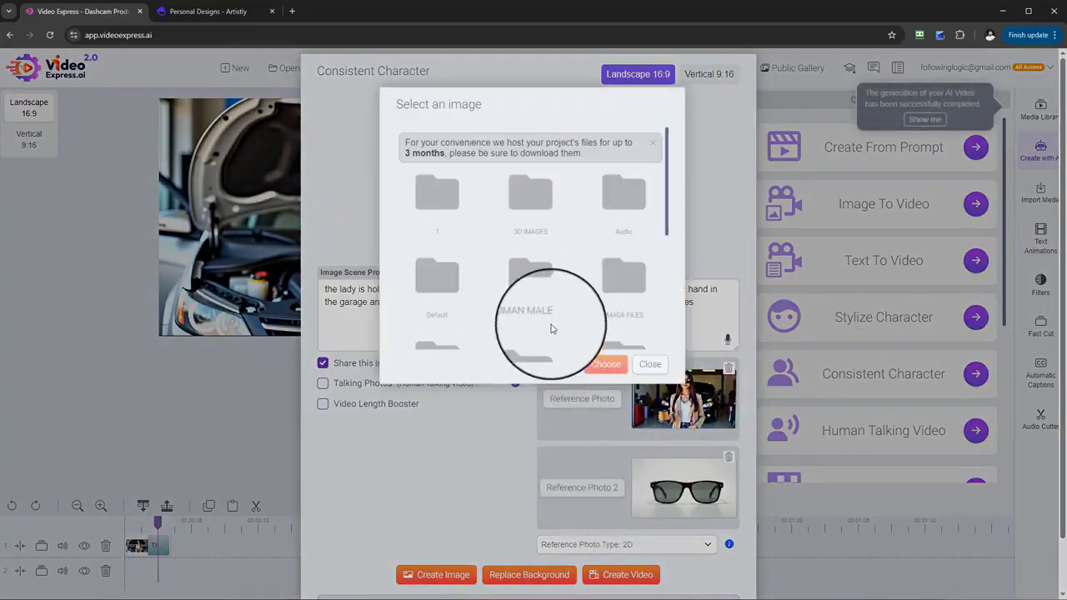
pyautogui.scroll(-3, 584, 317)
pyautogui.click(615, 259)
pyautogui.scroll(-6, 603, 333)
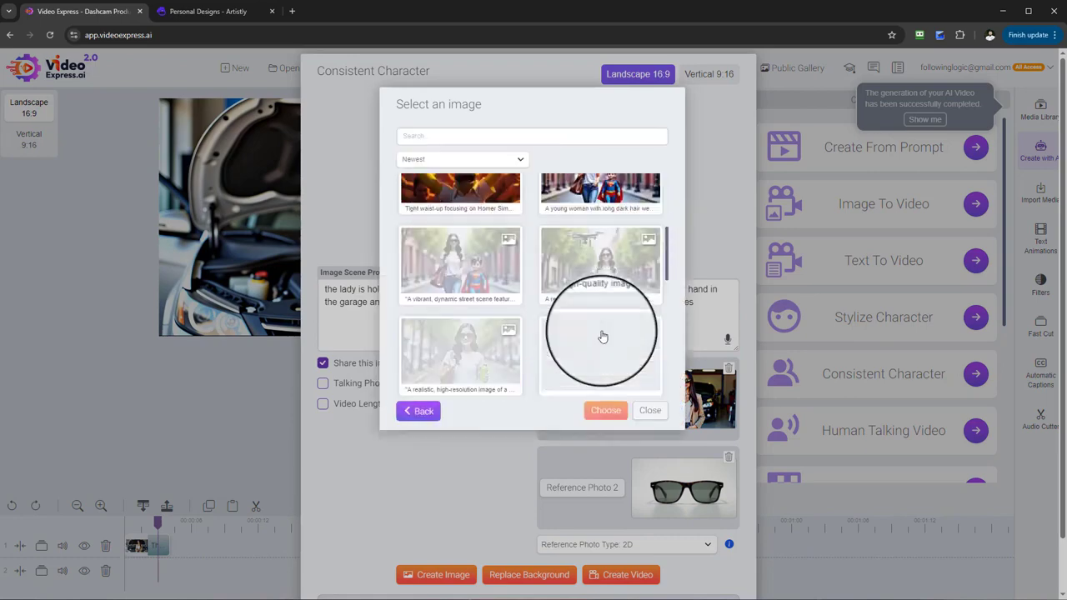
pyautogui.click(649, 411)
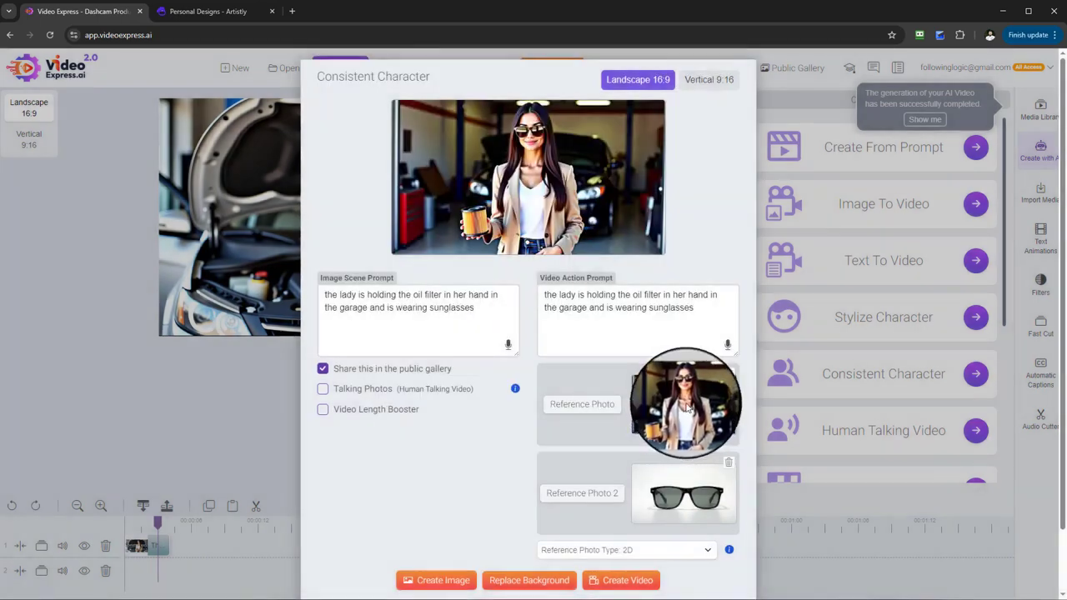
# Step: Set the second reference photo to the dark shaker bottle image from the Product Holding folder
pyautogui.click(583, 492)
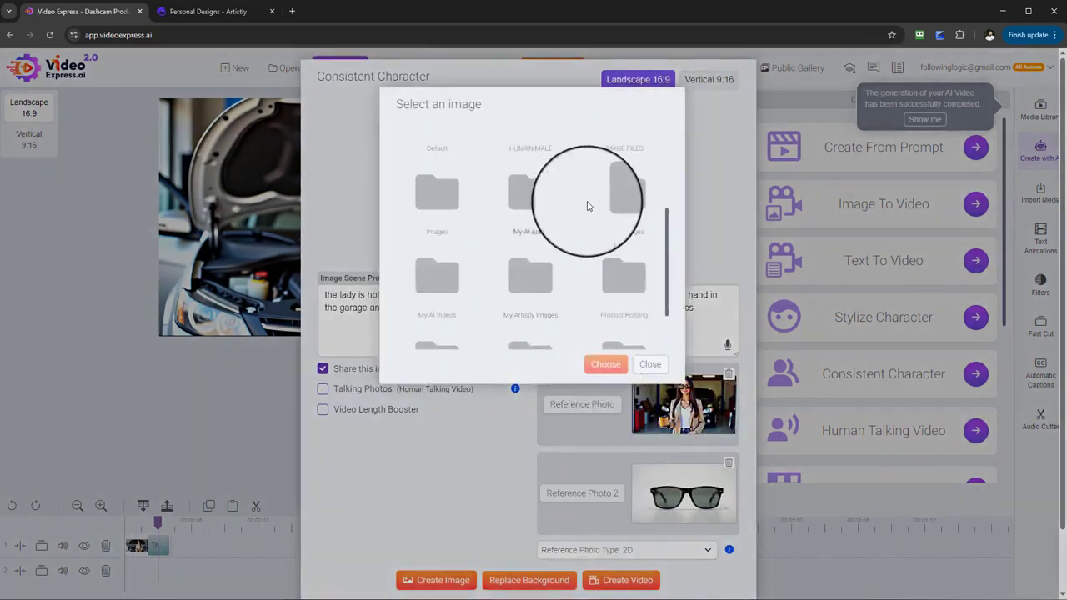
pyautogui.scroll(-2, 638, 225)
pyautogui.click(631, 206)
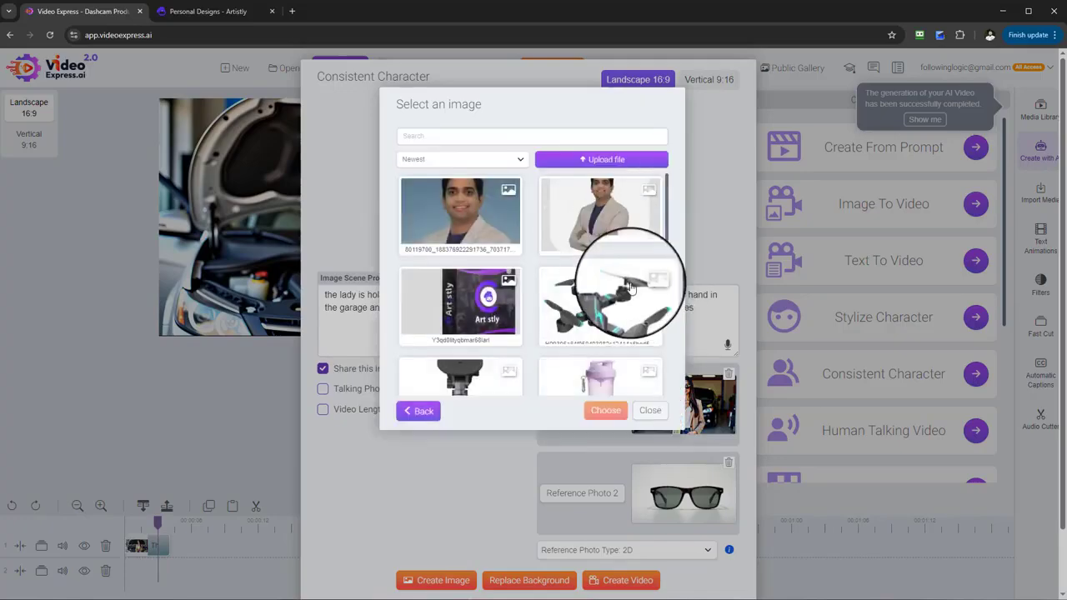
pyautogui.scroll(-3, 600, 296)
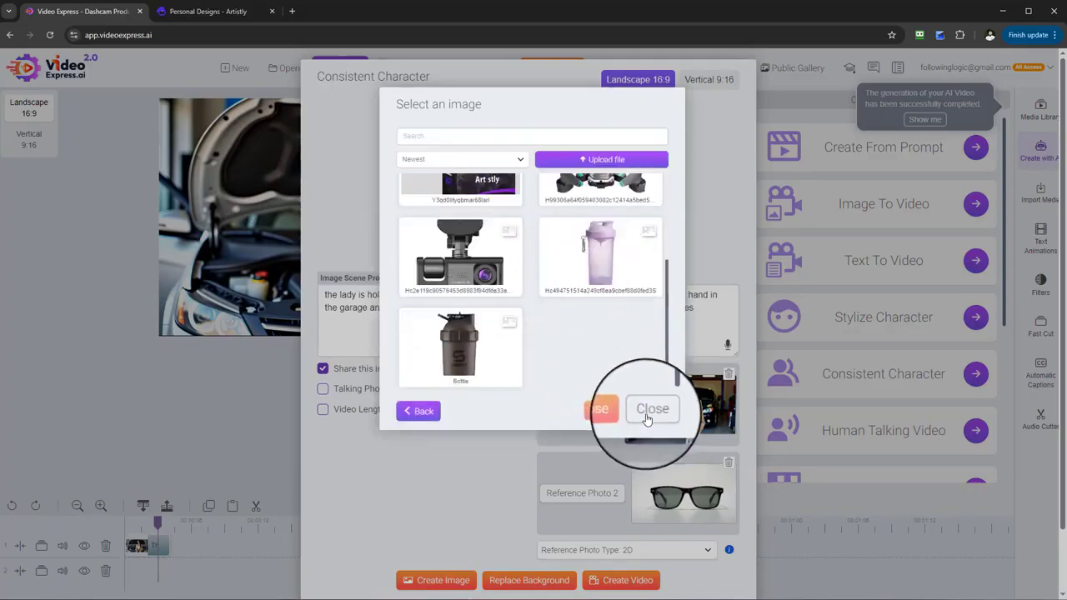
pyautogui.click(605, 411)
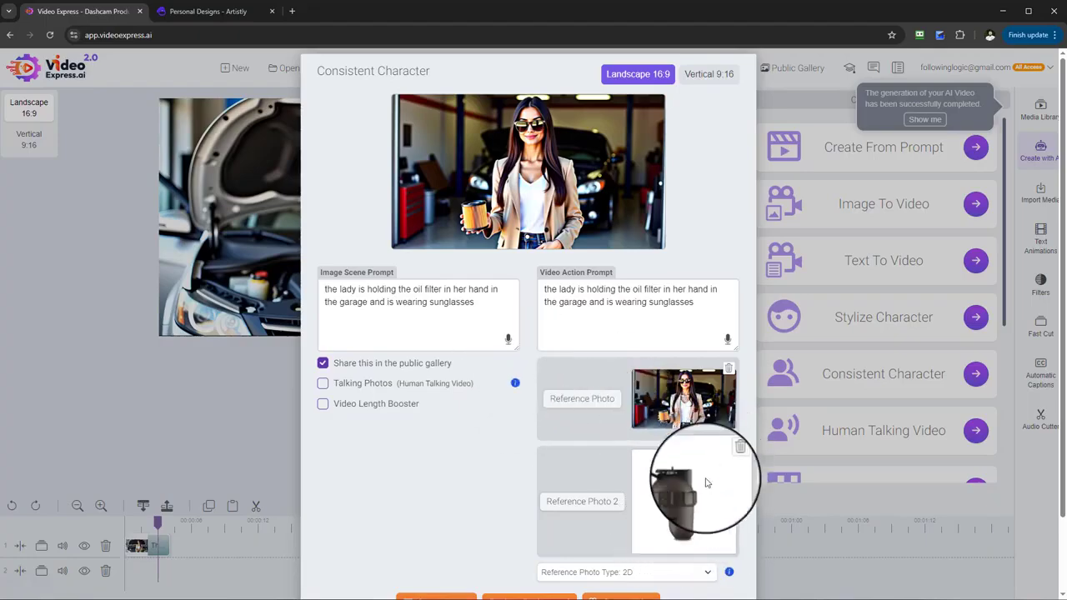
# Step: Set the second reference photo to the "A drone with white background" image from the My Artistly Images folder
pyautogui.click(581, 395)
pyautogui.scroll(-3, 567, 350)
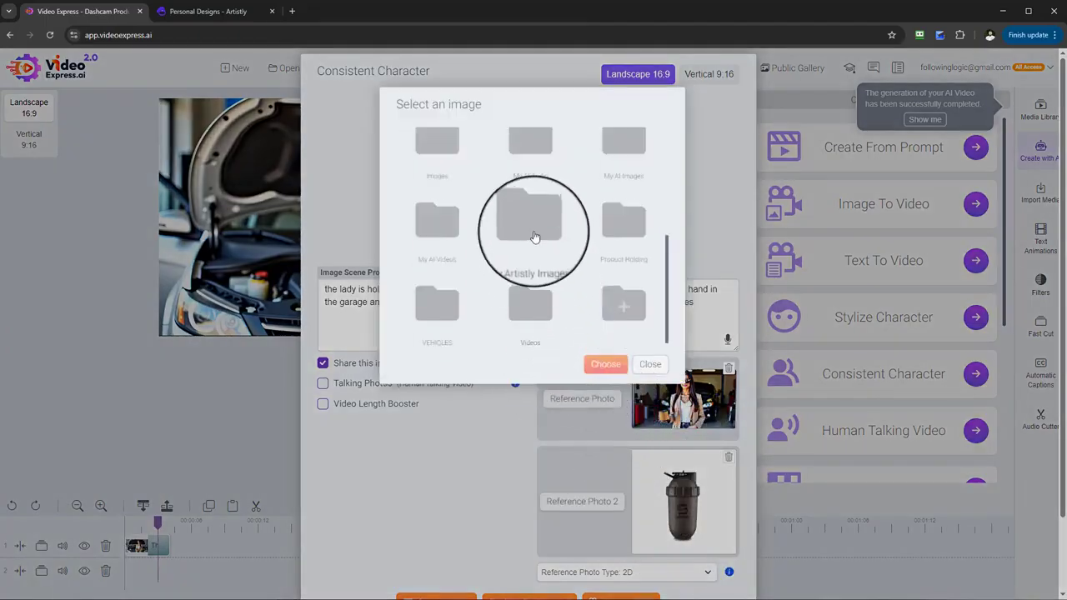
pyautogui.click(534, 236)
pyautogui.scroll(-10, 595, 345)
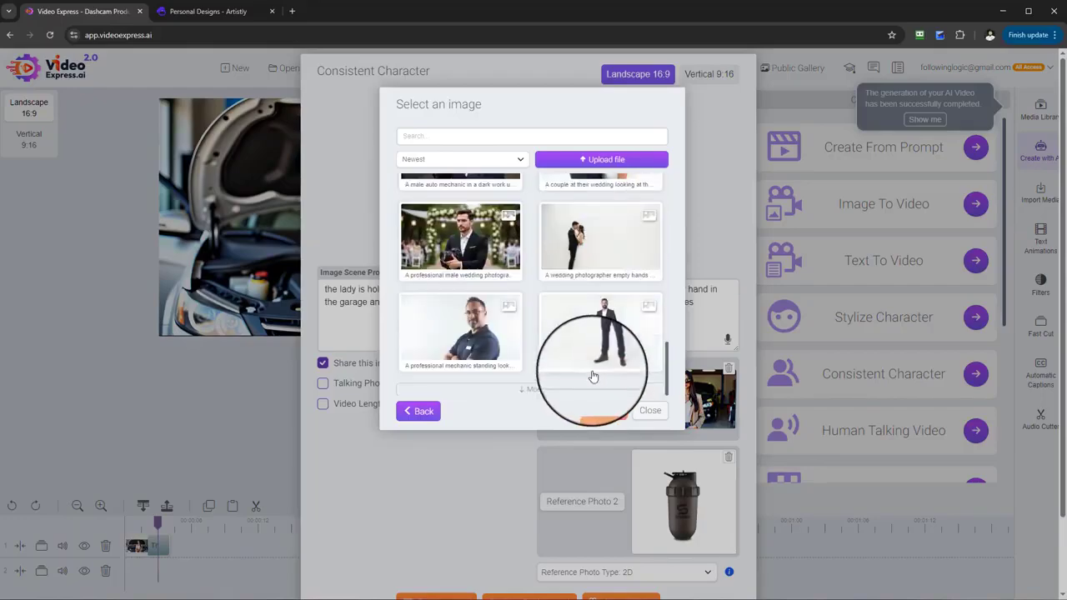
pyautogui.scroll(-5, 595, 334)
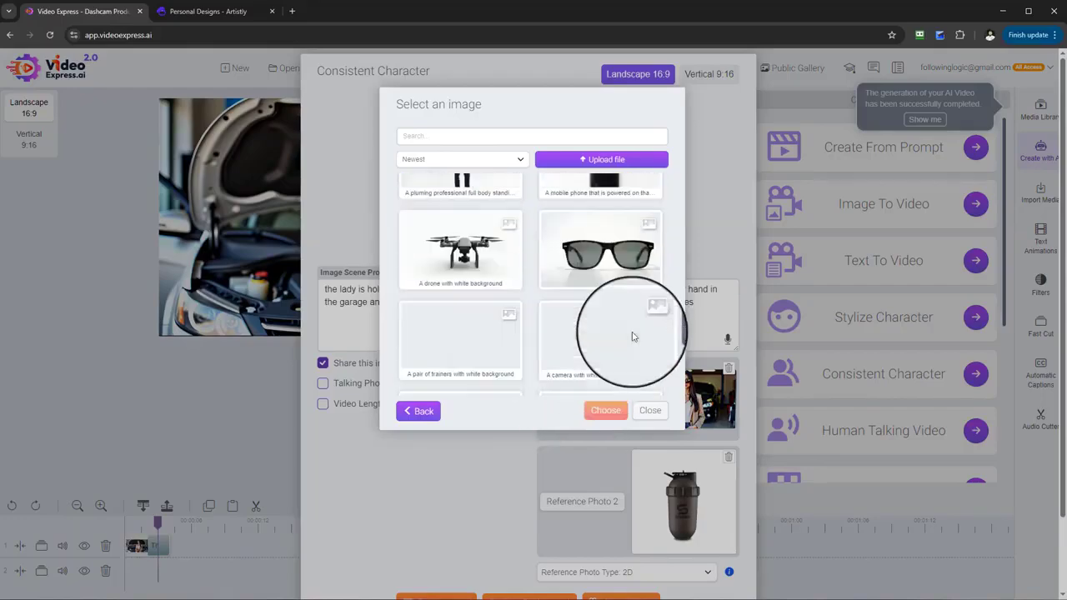
pyautogui.click(489, 234)
pyautogui.click(618, 410)
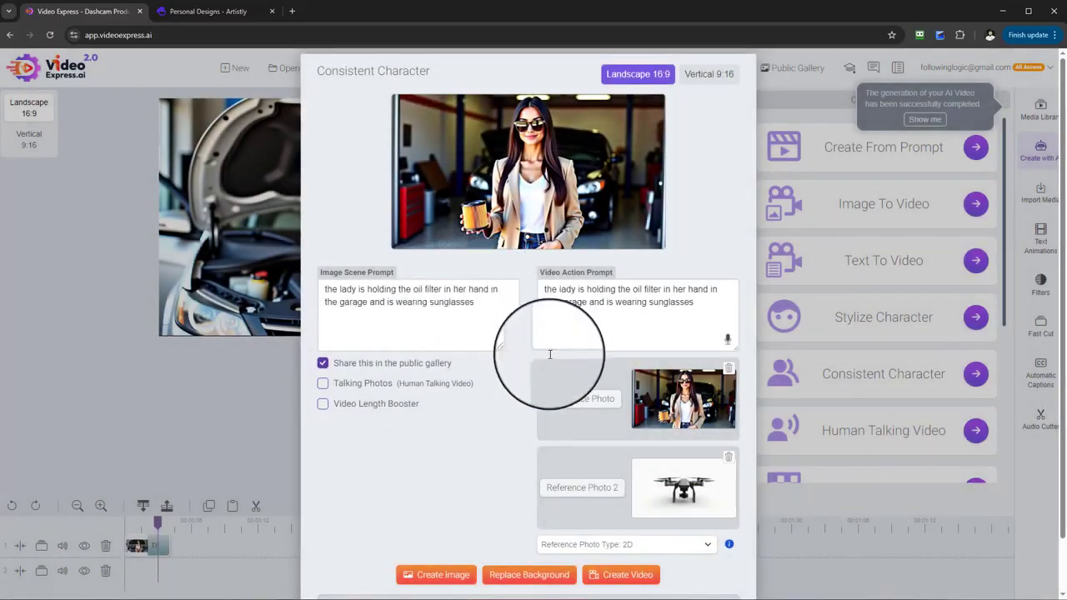
# Step: Extend the image scene prompt with "and the drone is above head flying" and generate two image versions
pyautogui.moveTo(473, 302); pyautogui.dragTo(397, 302)
pyautogui.click(480, 303)
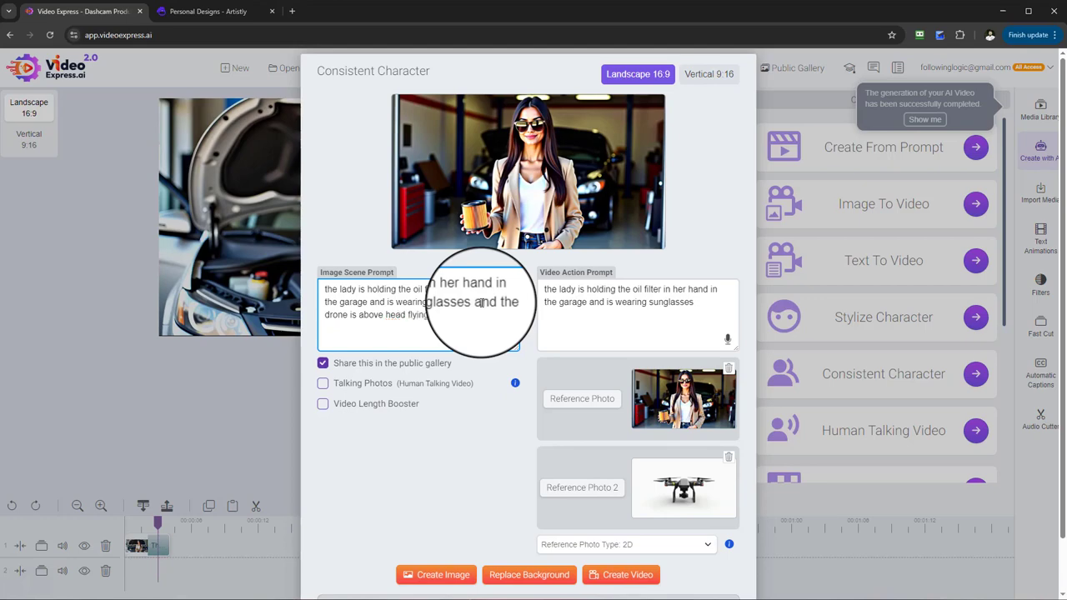
pyautogui.scroll(-1, 470, 325)
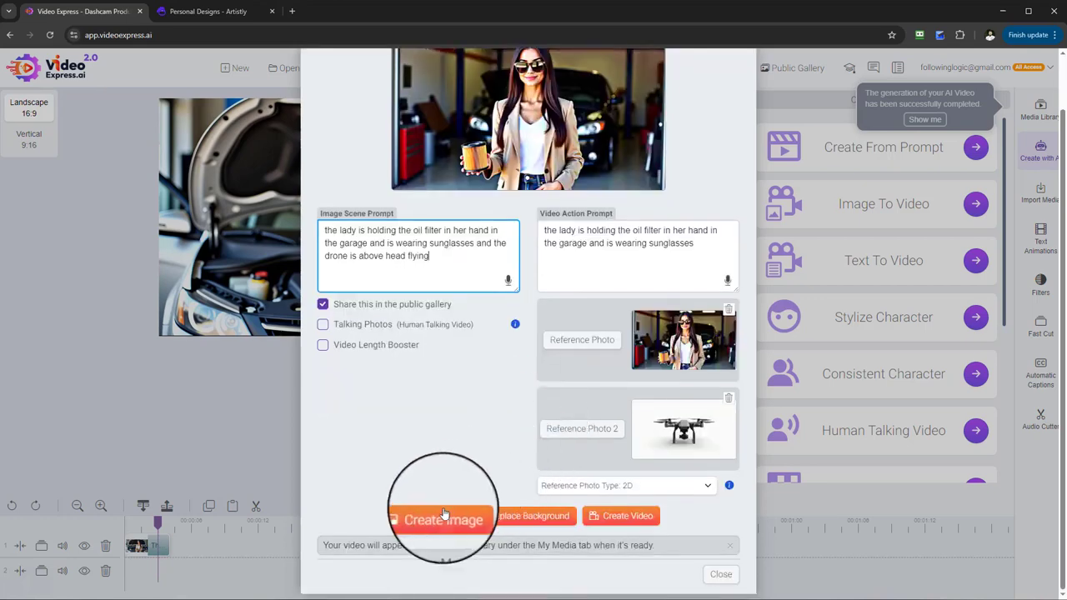
pyautogui.click(444, 518)
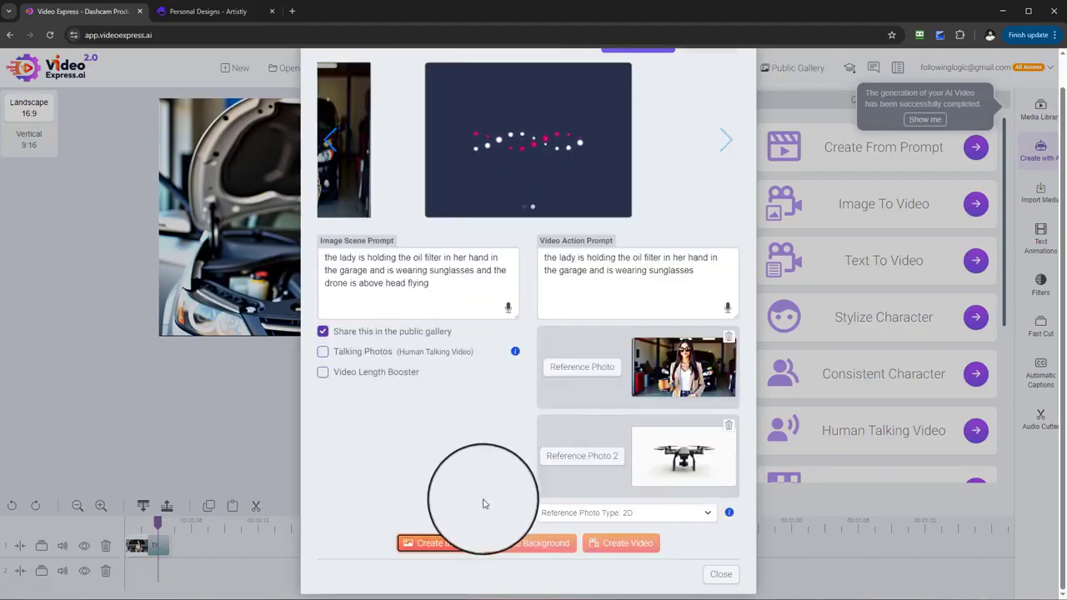
pyautogui.click(457, 551)
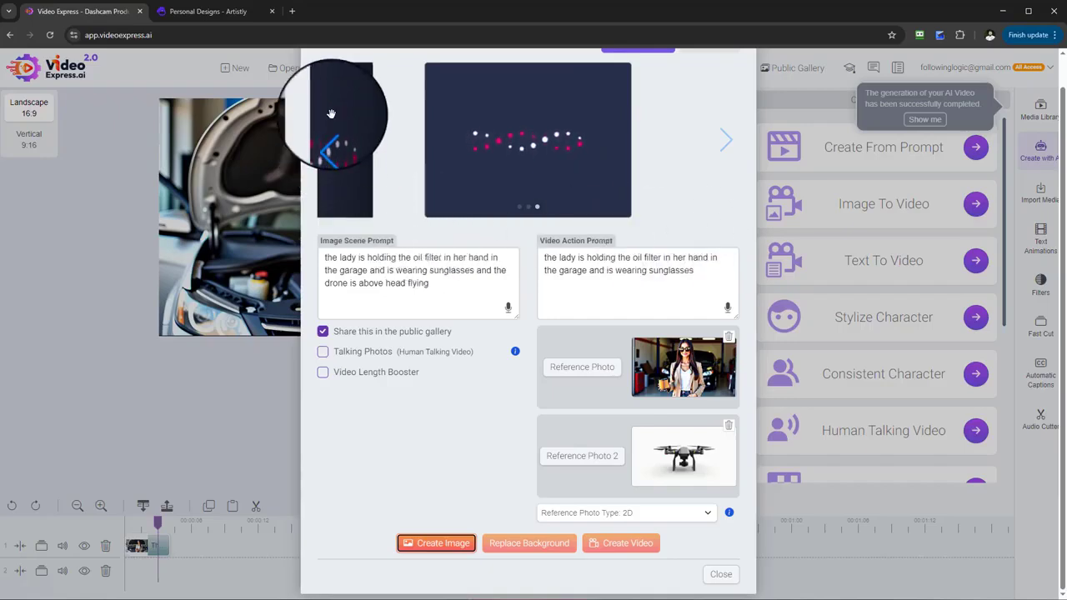
# Step: Compare the two generated drone images and examine the first one in the enlarged preview
pyautogui.click(337, 154)
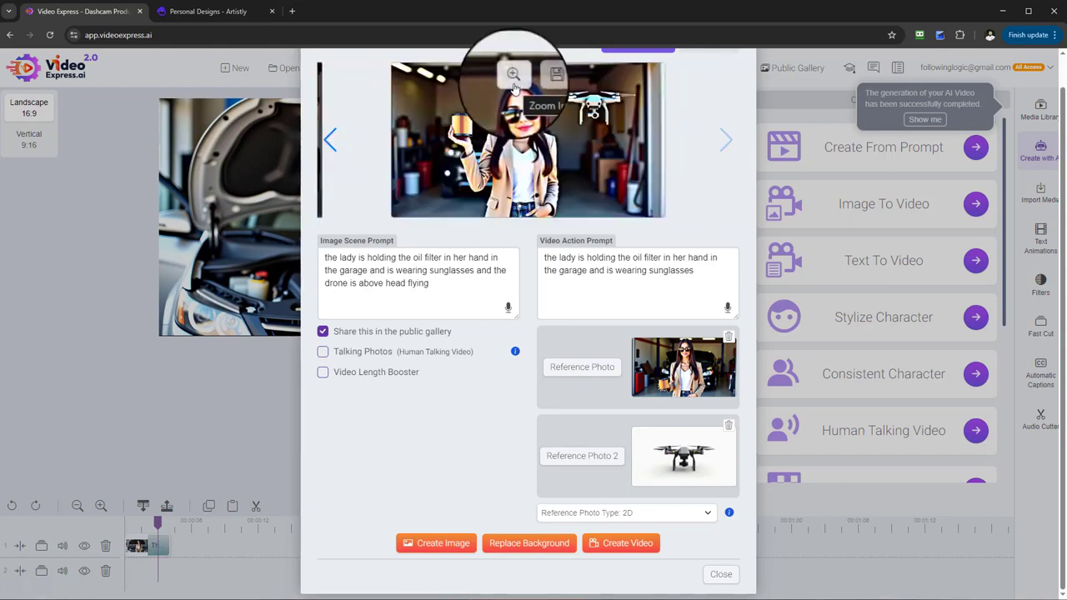
pyautogui.click(331, 143)
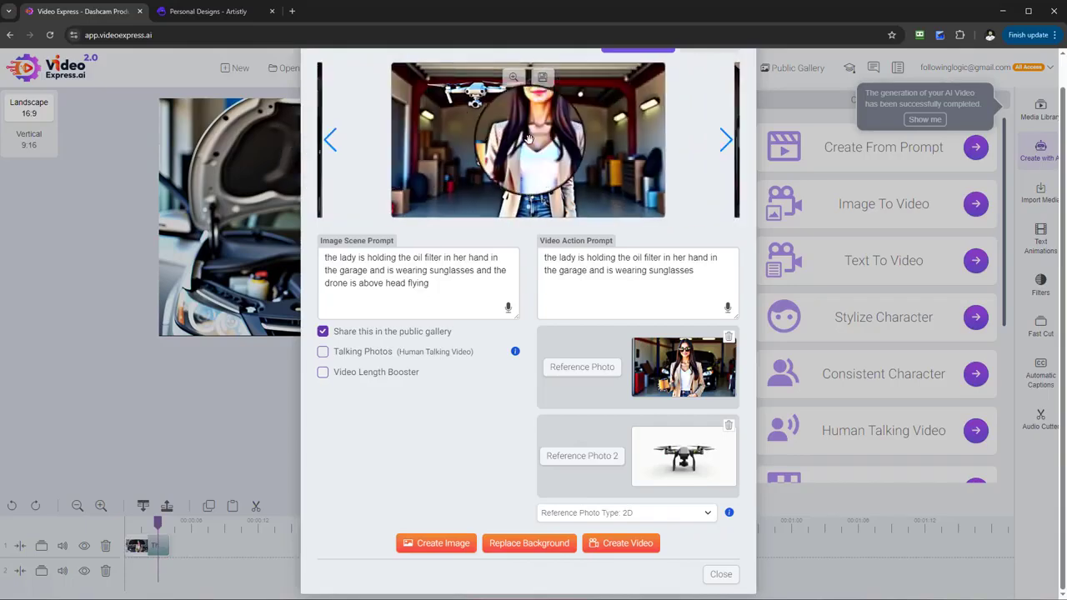
pyautogui.click(710, 145)
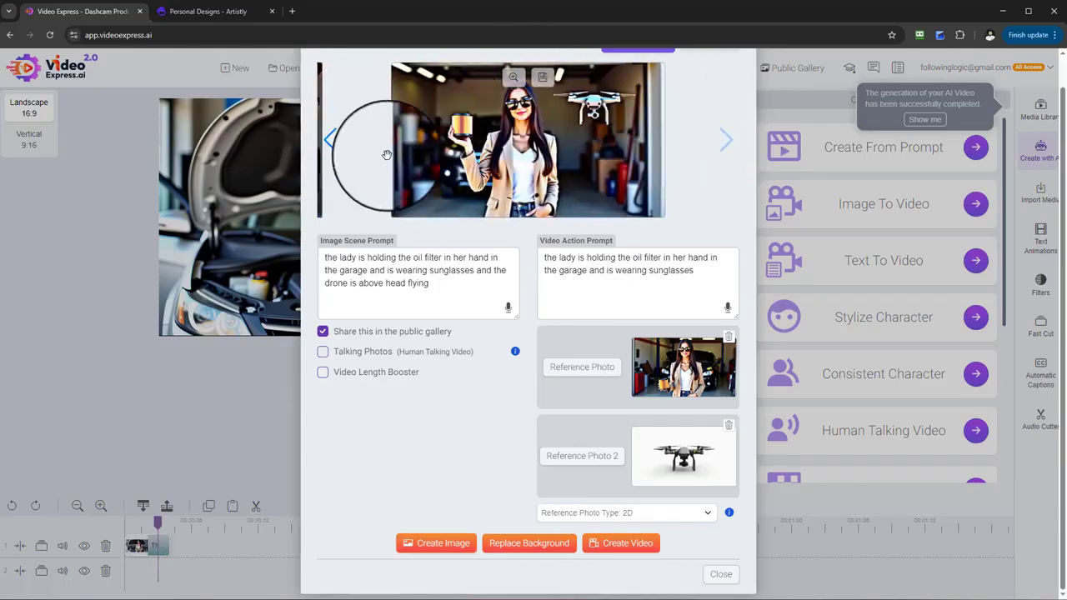
pyautogui.click(331, 140)
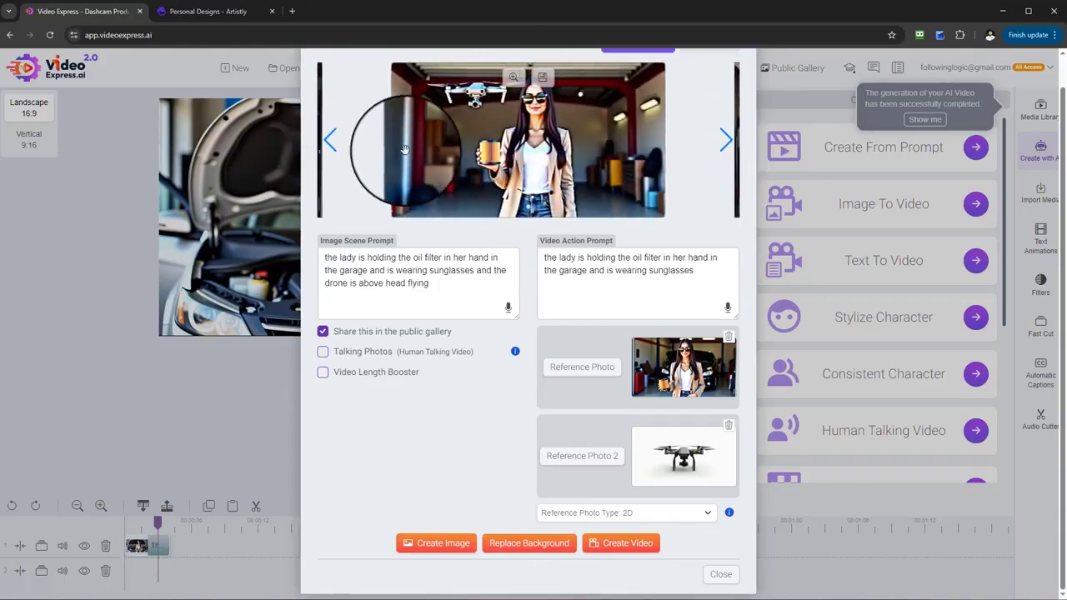
pyautogui.click(513, 76)
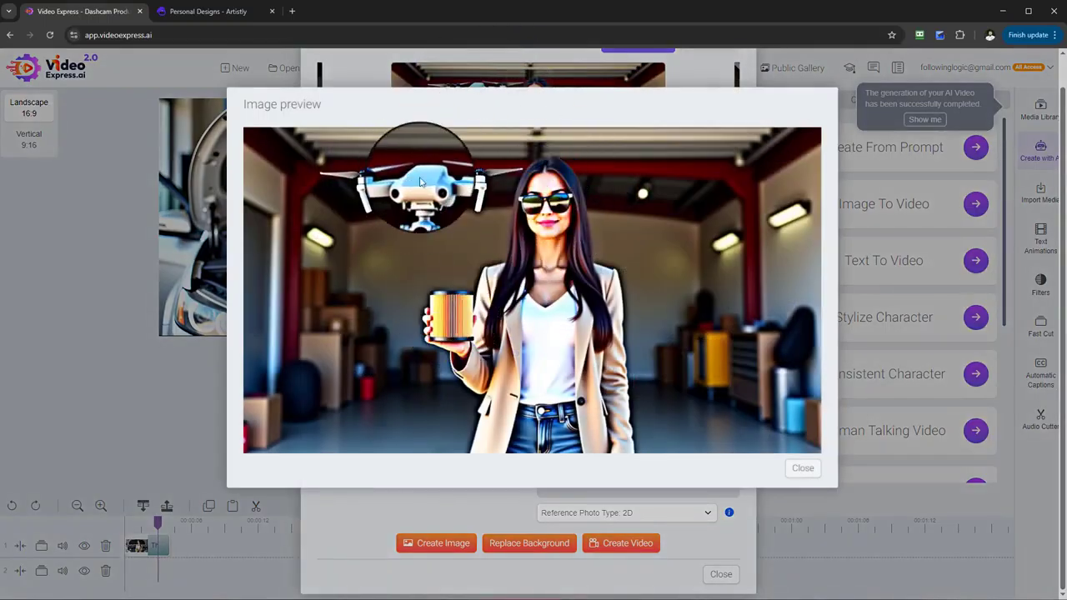
pyautogui.click(806, 478)
# Step: Replace the video action prompt with the image scene prompt's text about the flying drone and generate the video
pyautogui.moveTo(465, 288); pyautogui.dragTo(233, 255)
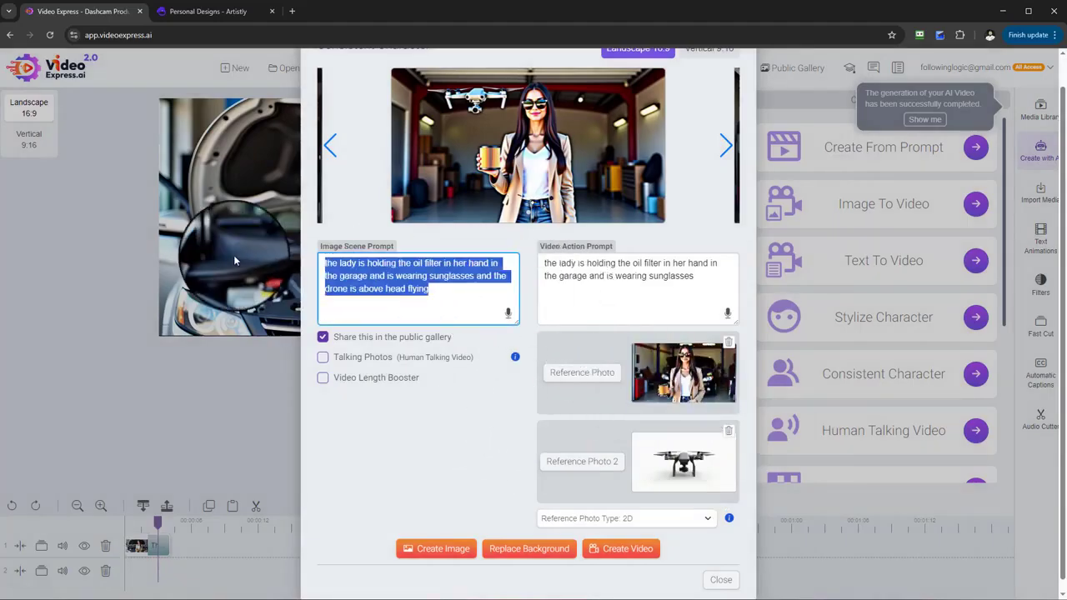
pyautogui.hotkey('ctrl', 'c')
pyautogui.click(663, 266)
pyautogui.hotkey('ctrl', 'a')
pyautogui.hotkey('ctrl', 'v')
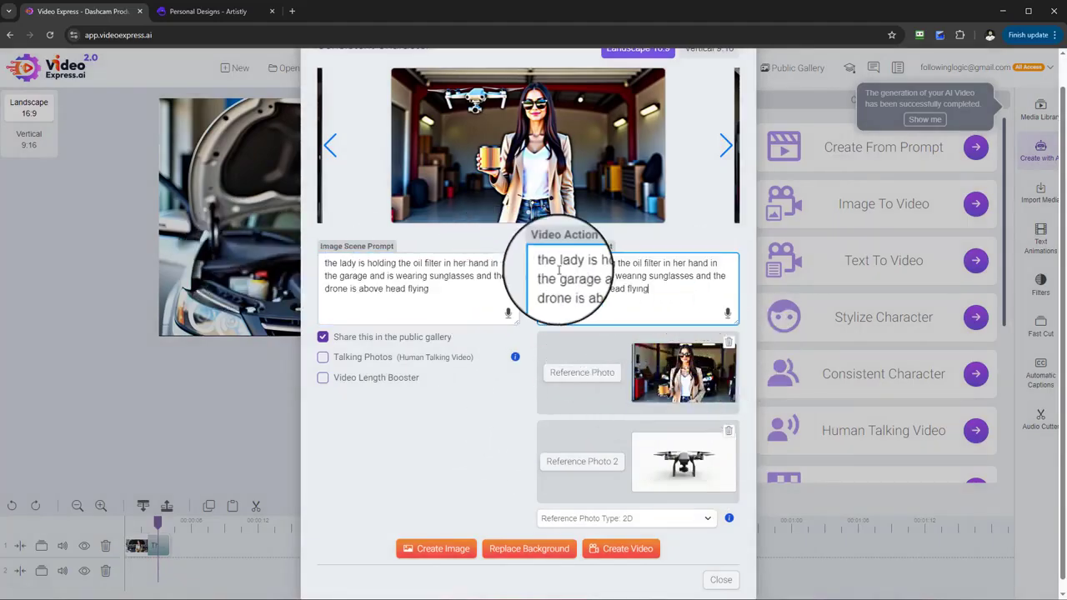
pyautogui.click(645, 539)
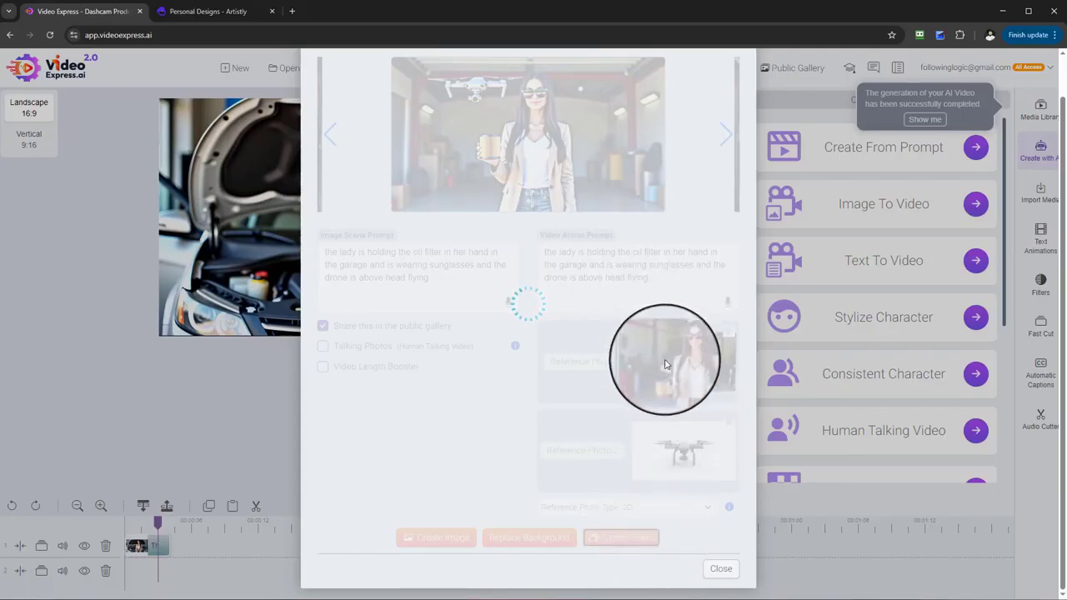
# Step: View the generated drone image enlarged and save it to the media library
pyautogui.scroll(2, 496, 216)
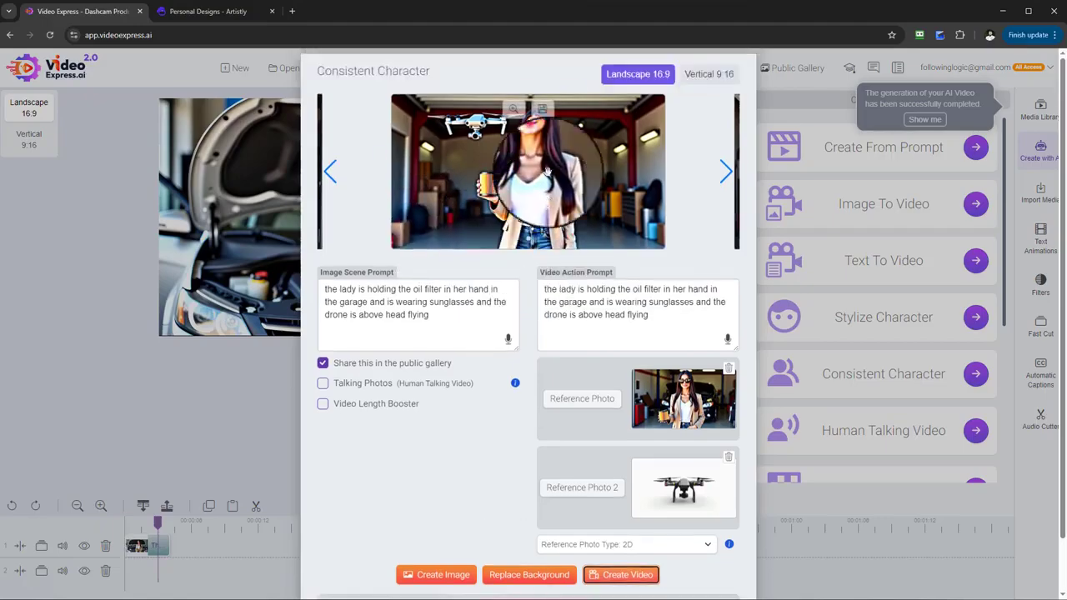
pyautogui.click(510, 115)
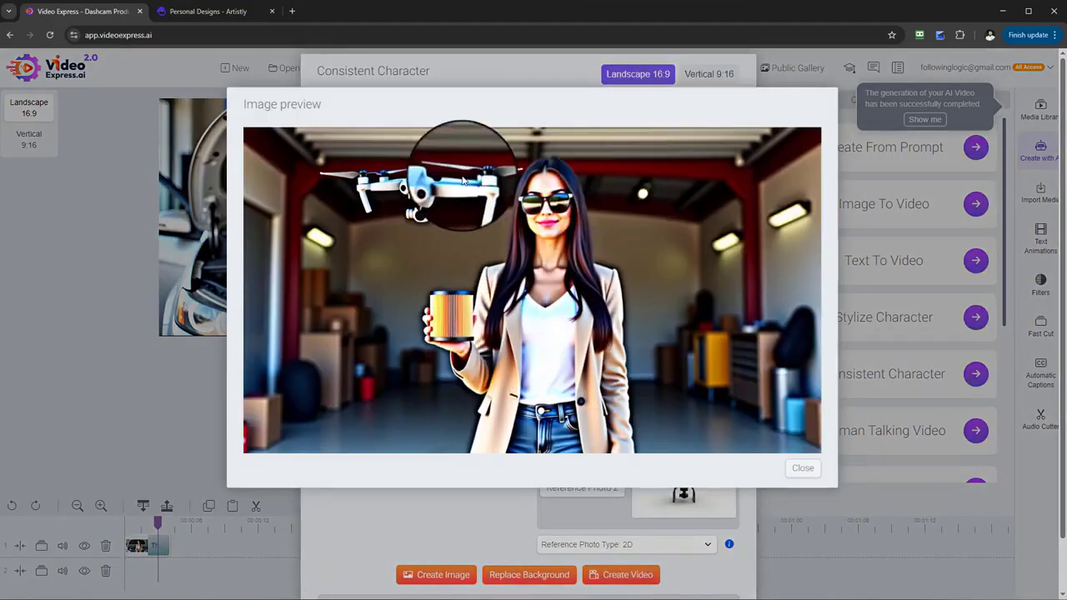
pyautogui.click(801, 467)
pyautogui.click(541, 112)
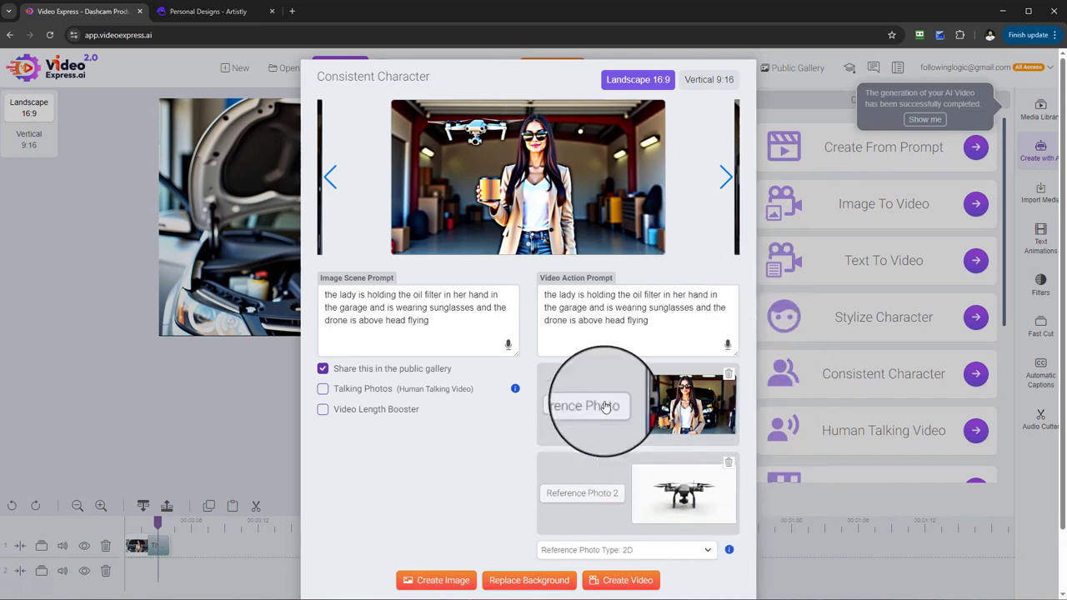
# Step: Set the first reference photo to the newest saved image of the lady with the drone and close the Consistent Character dialog
pyautogui.click(607, 406)
pyautogui.scroll(-2, 639, 275)
pyautogui.click(633, 242)
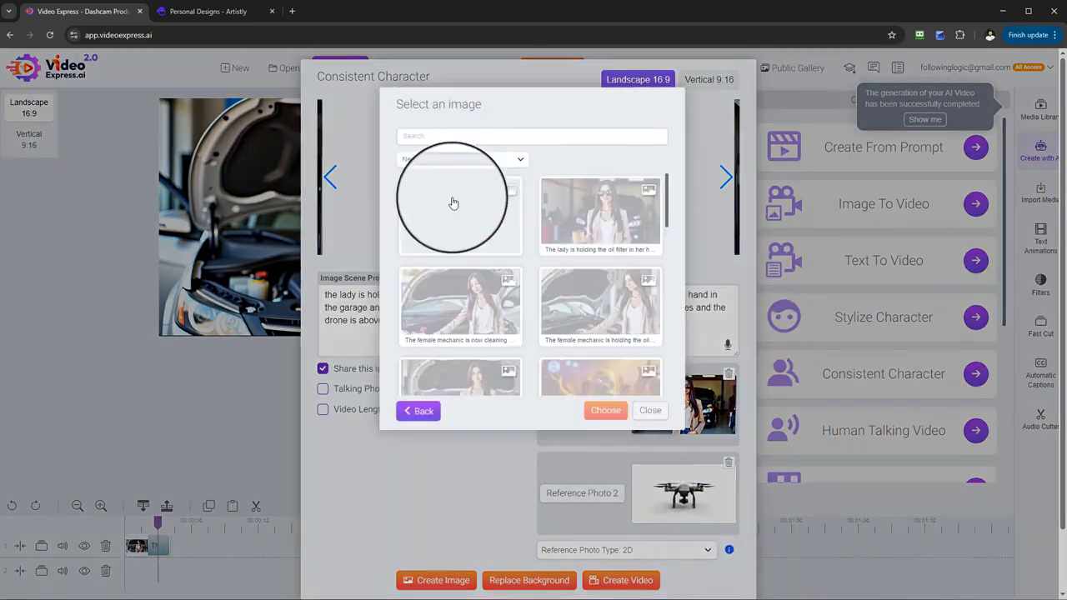
pyautogui.click(453, 204)
pyautogui.click(606, 410)
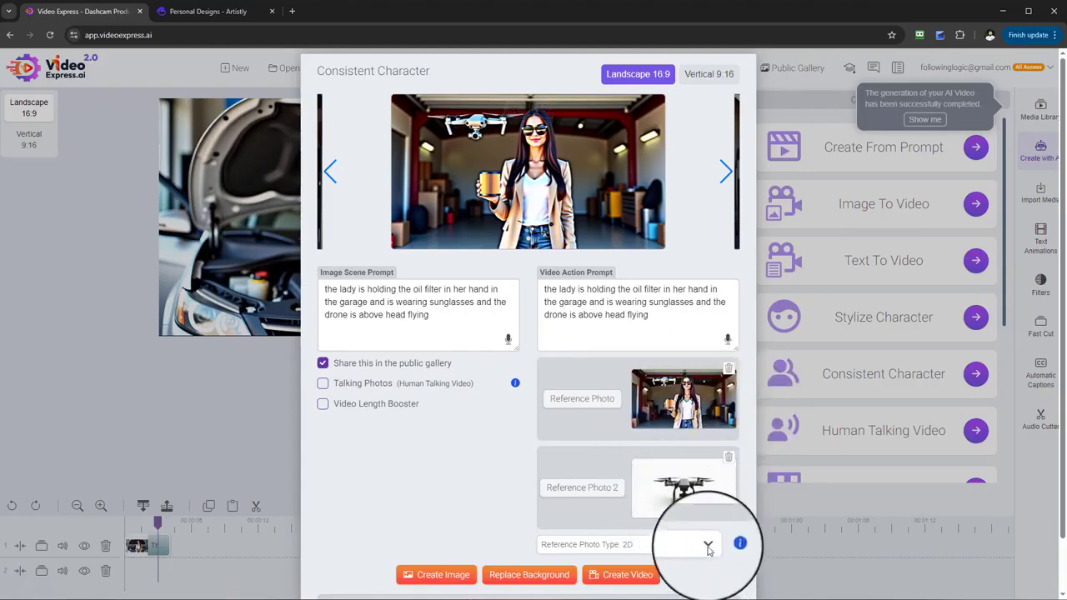
pyautogui.scroll(-1, 707, 584)
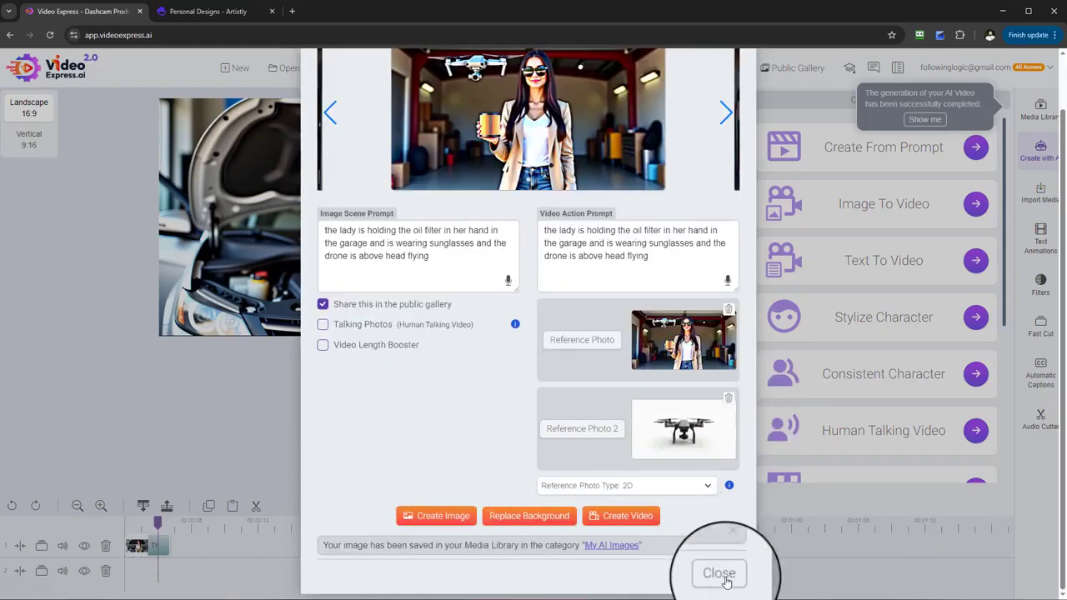
pyautogui.click(719, 574)
# Step: From the My AI Videos folder, append the second oil filter clip and the "The female mechanic is now cleaning" clip to timeline track 1
pyautogui.click(1040, 112)
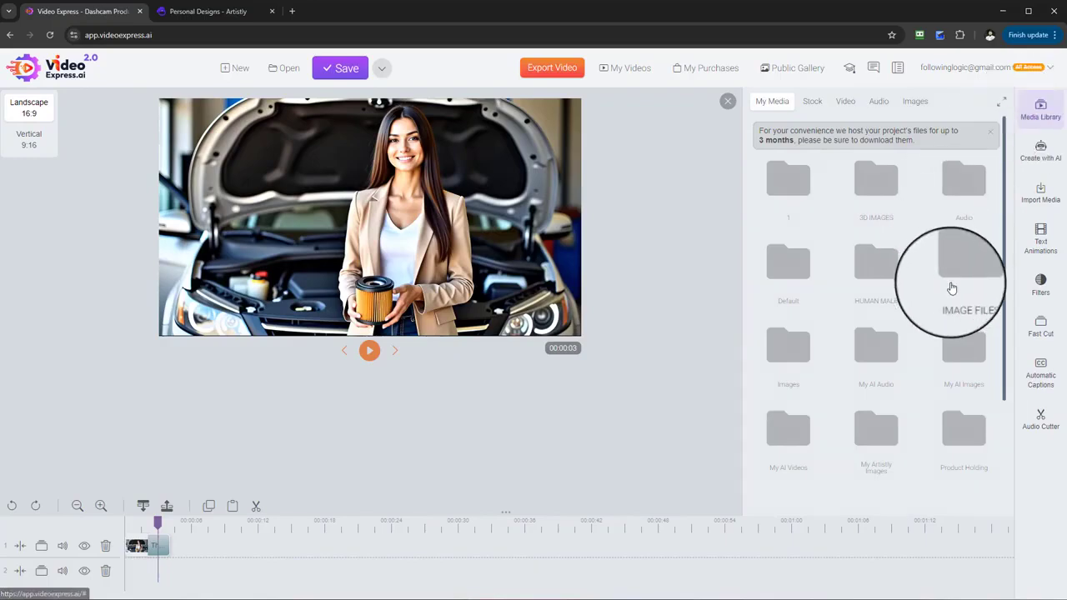
pyautogui.scroll(-2, 942, 317)
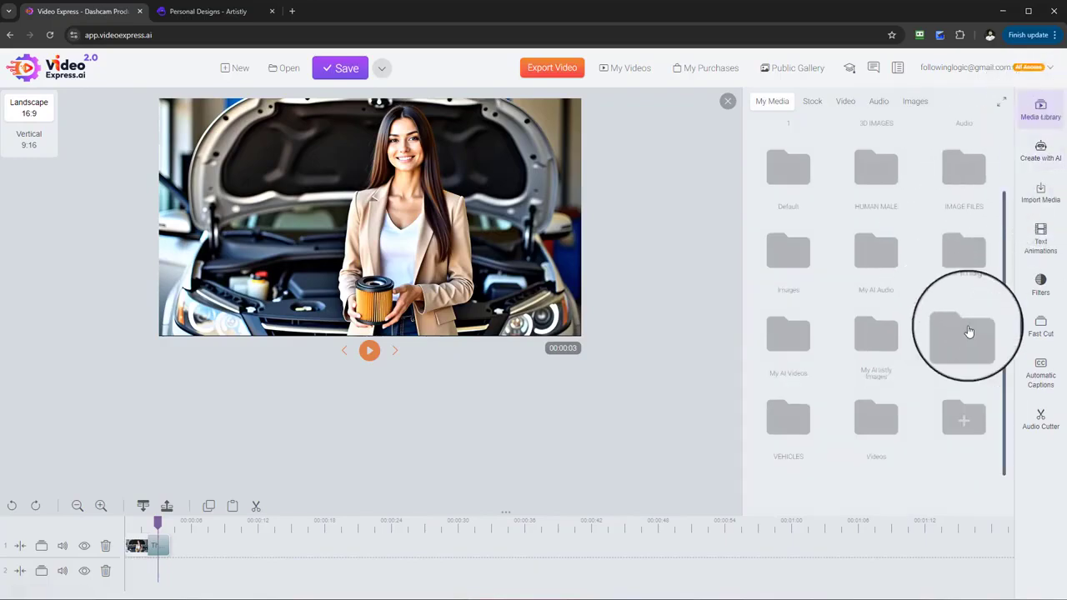
pyautogui.click(804, 353)
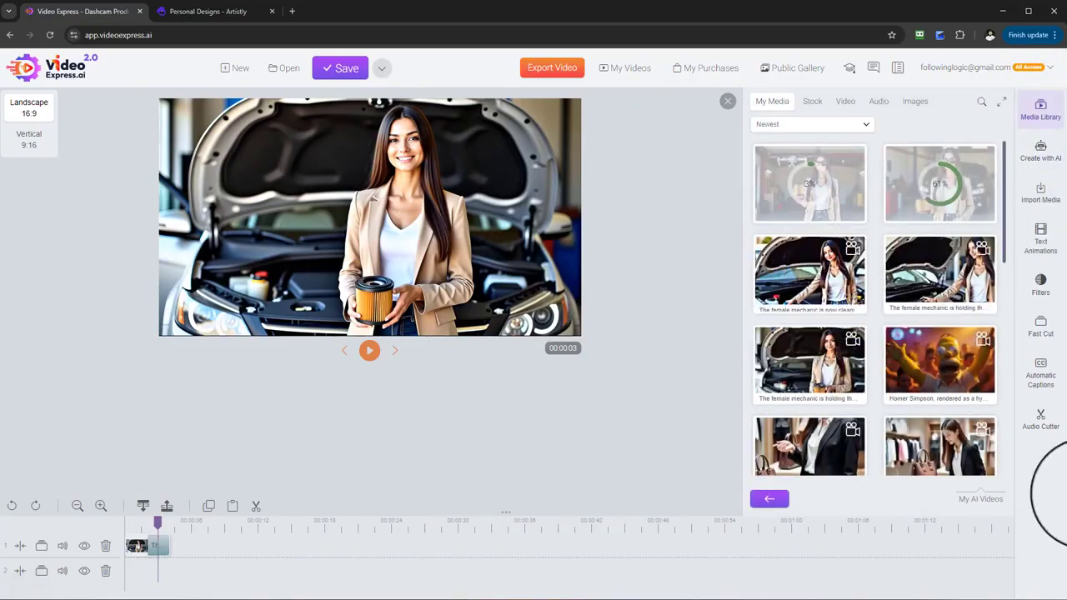
pyautogui.moveTo(786, 369); pyautogui.dragTo(185, 544)
pyautogui.moveTo(759, 325); pyautogui.dragTo(244, 548)
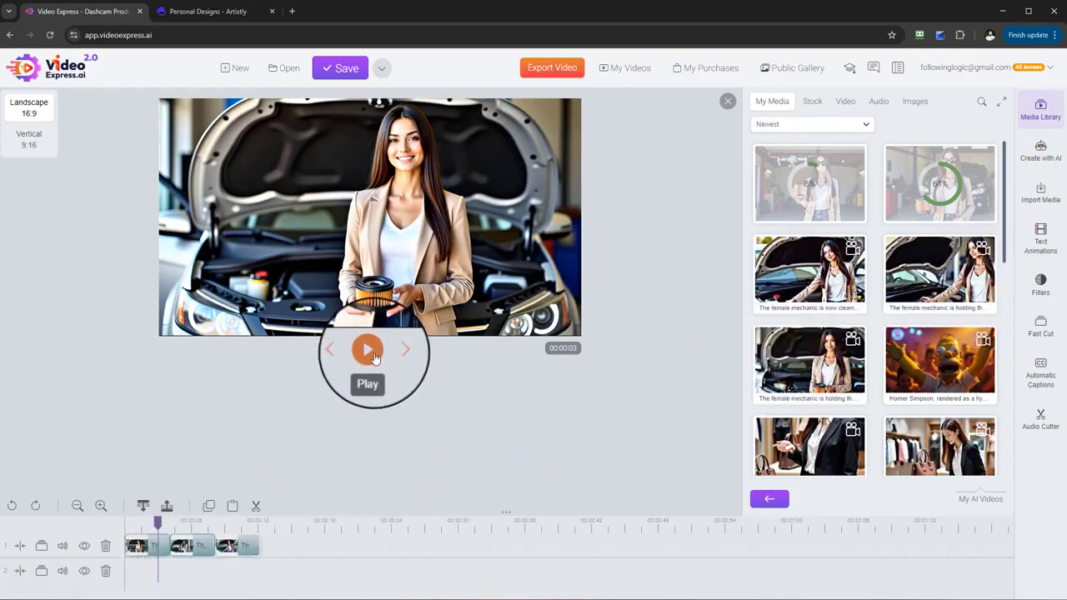
# Step: Play through the three mechanic clips from the start of the timeline
pyautogui.click(370, 351)
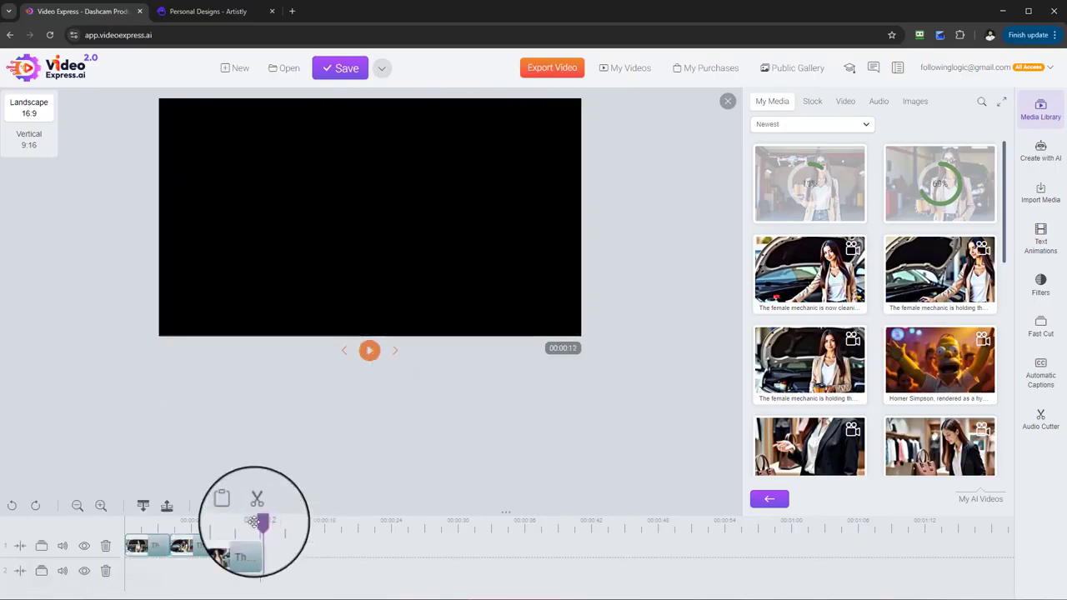
pyautogui.moveTo(247, 527); pyautogui.dragTo(124, 523)
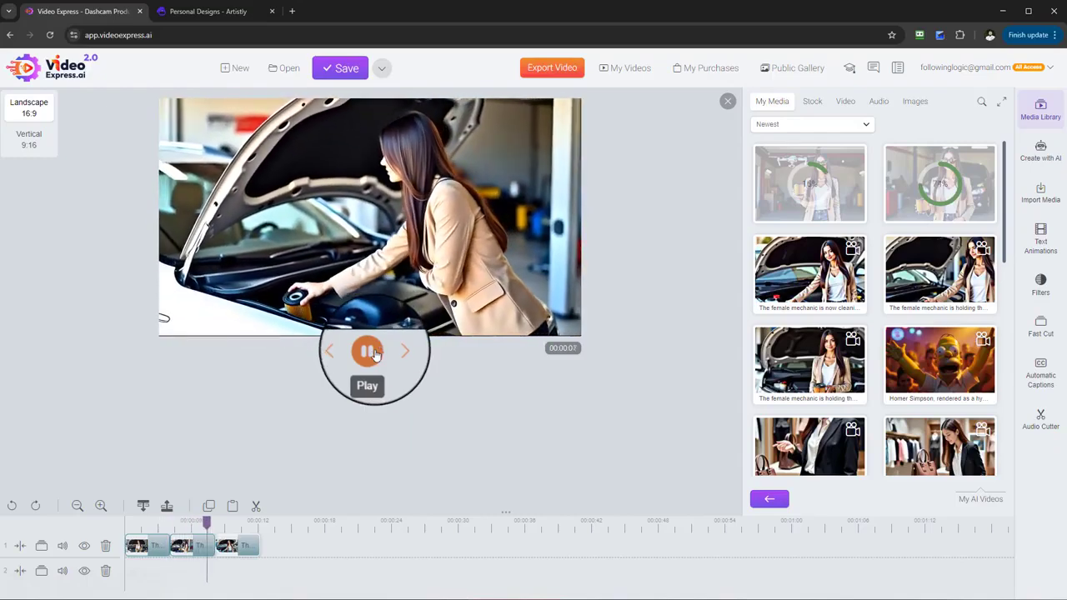
pyautogui.click(372, 351)
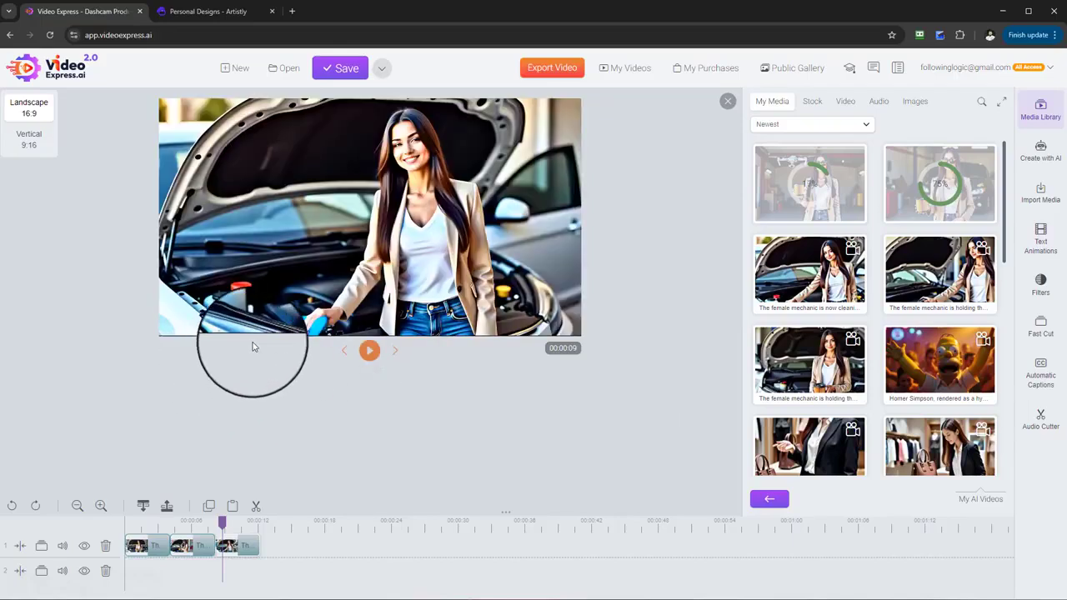
# Step: Open the My AI Videos clip of the mechanic holding the oil filter in front of the open hood for redesign
pyautogui.scroll(-1, 834, 325)
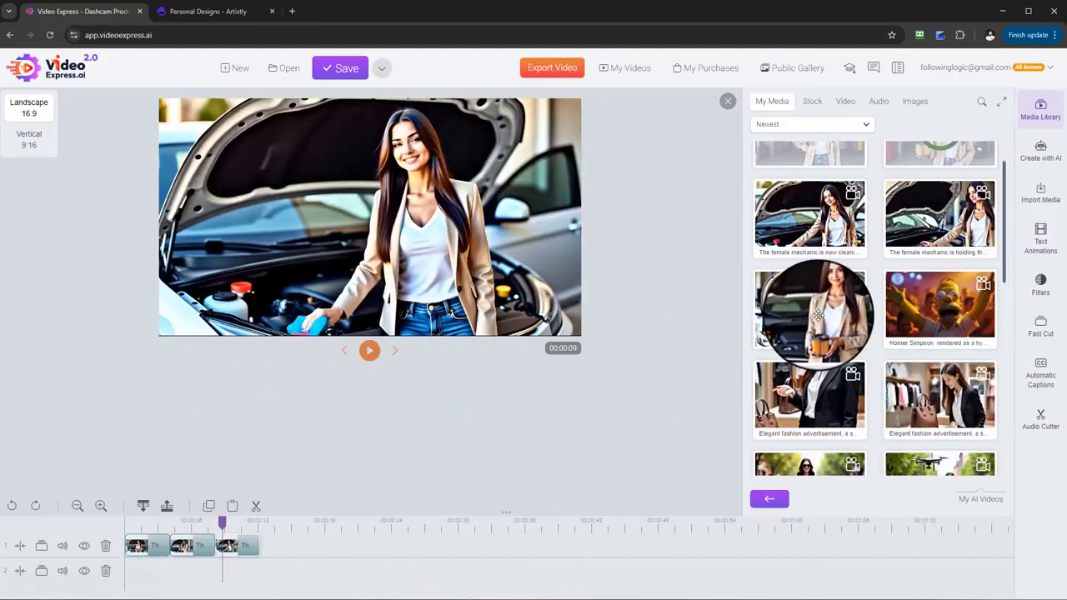
pyautogui.rightClick(817, 315)
pyautogui.rightClick(777, 310)
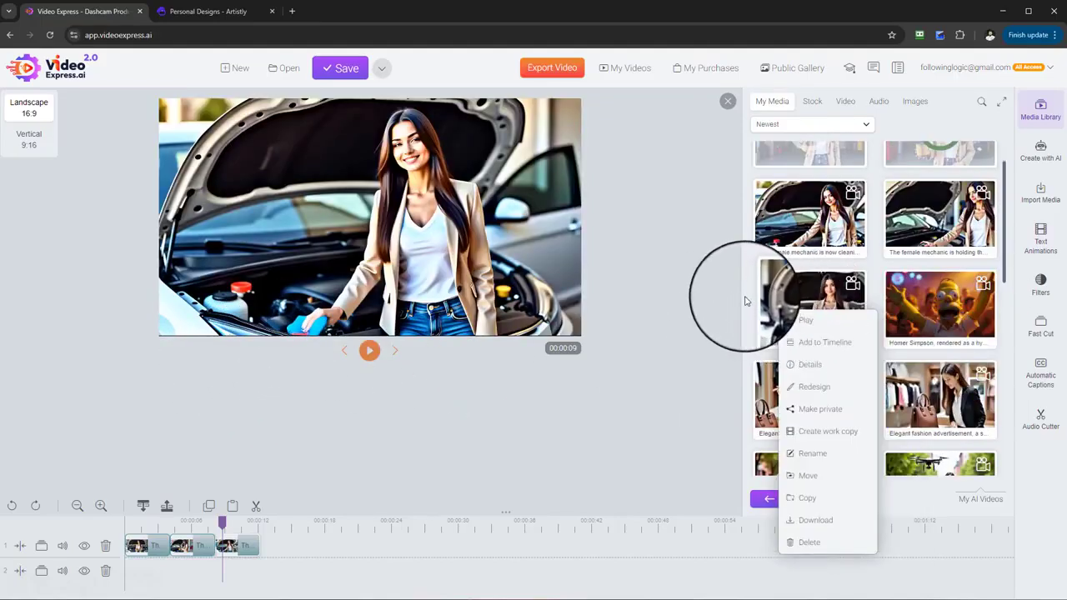
pyautogui.click(750, 302)
pyautogui.rightClick(813, 300)
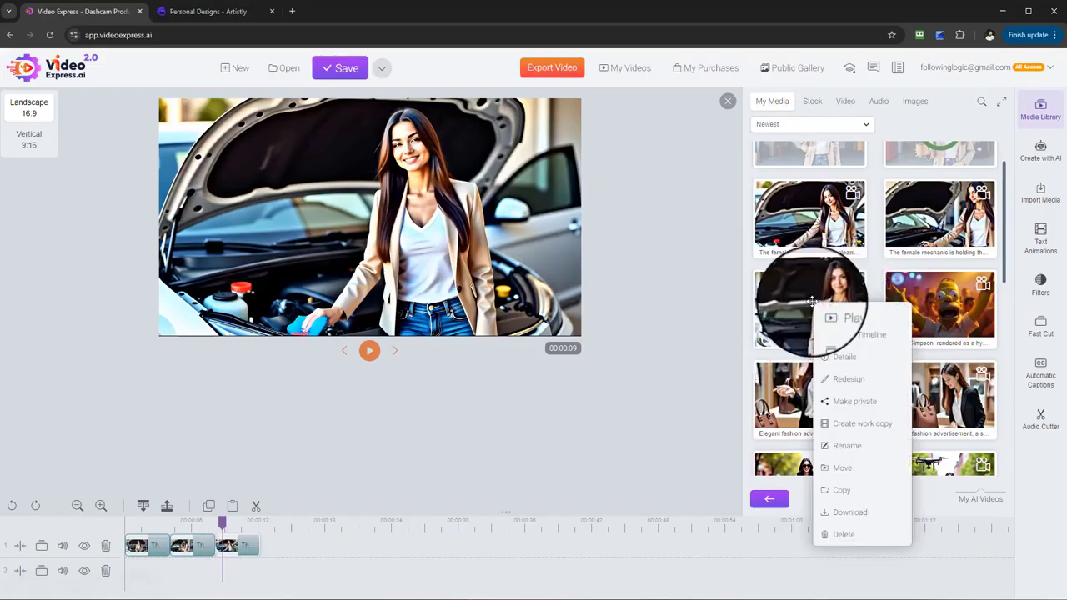
pyautogui.click(856, 381)
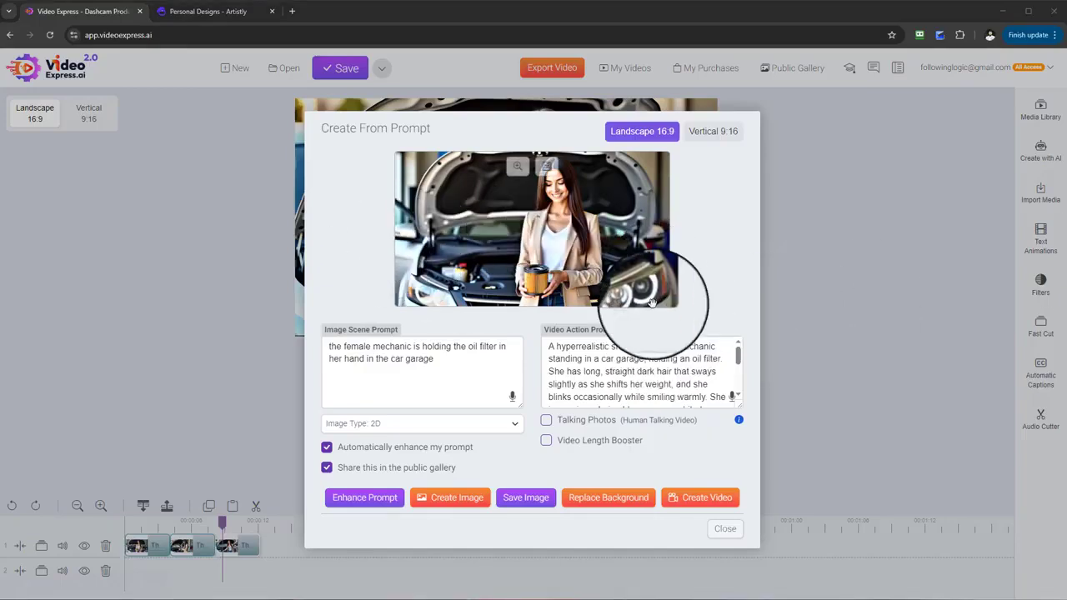
# Step: Enable Talking Photos, open the talking video audio settings, and leave both dialogs without creating a video
pyautogui.click(590, 421)
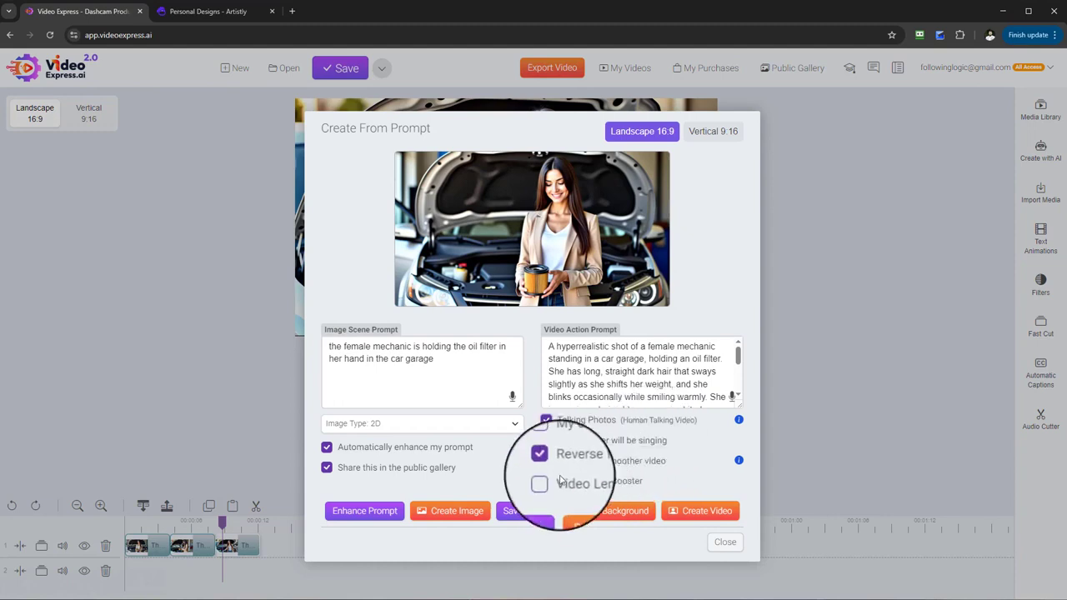
pyautogui.click(559, 488)
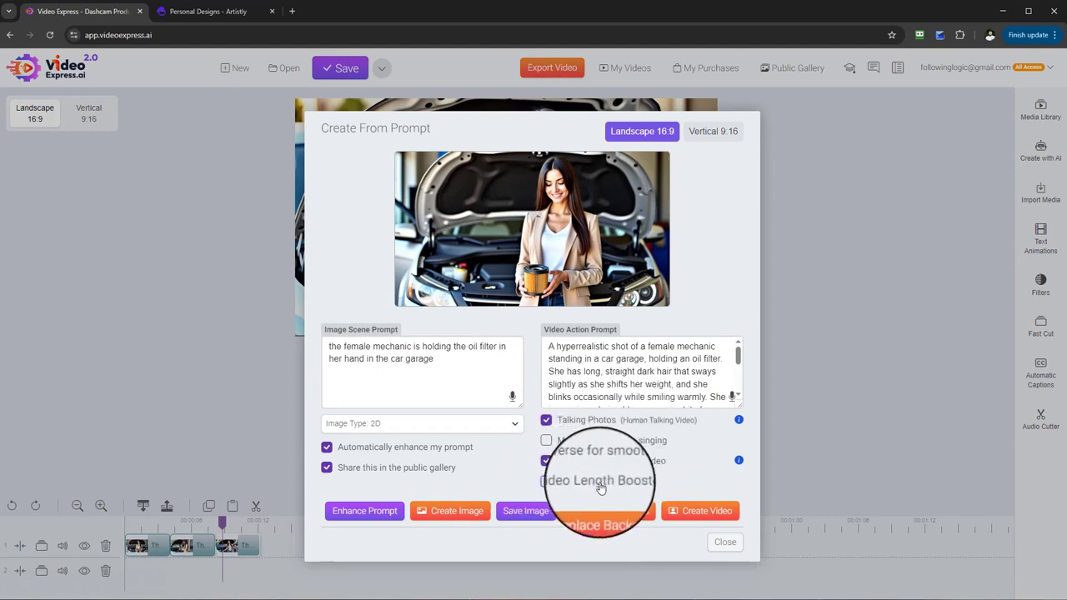
pyautogui.click(686, 512)
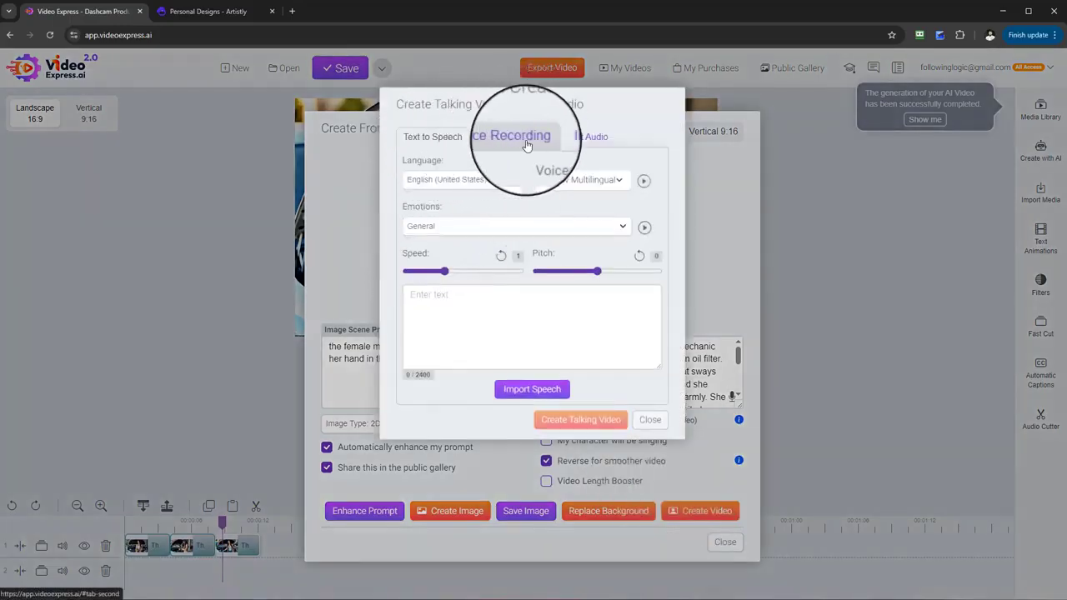
pyautogui.click(657, 427)
pyautogui.click(719, 541)
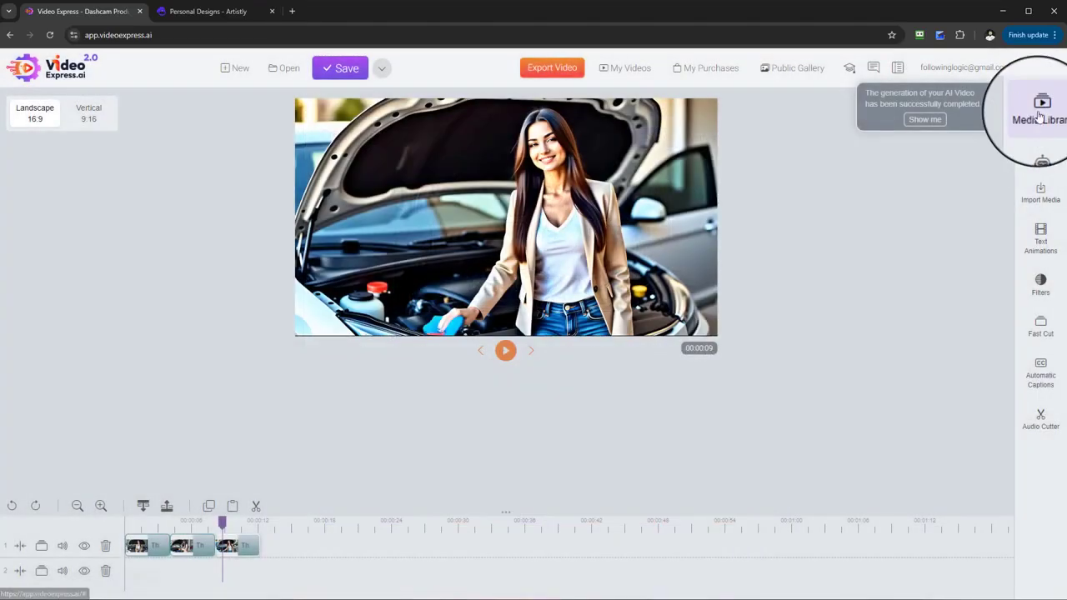
# Step: Append the My AI Videos clip of the lady in sunglasses holding the oil filter to the end of timeline track 1
pyautogui.click(1039, 116)
pyautogui.click(798, 350)
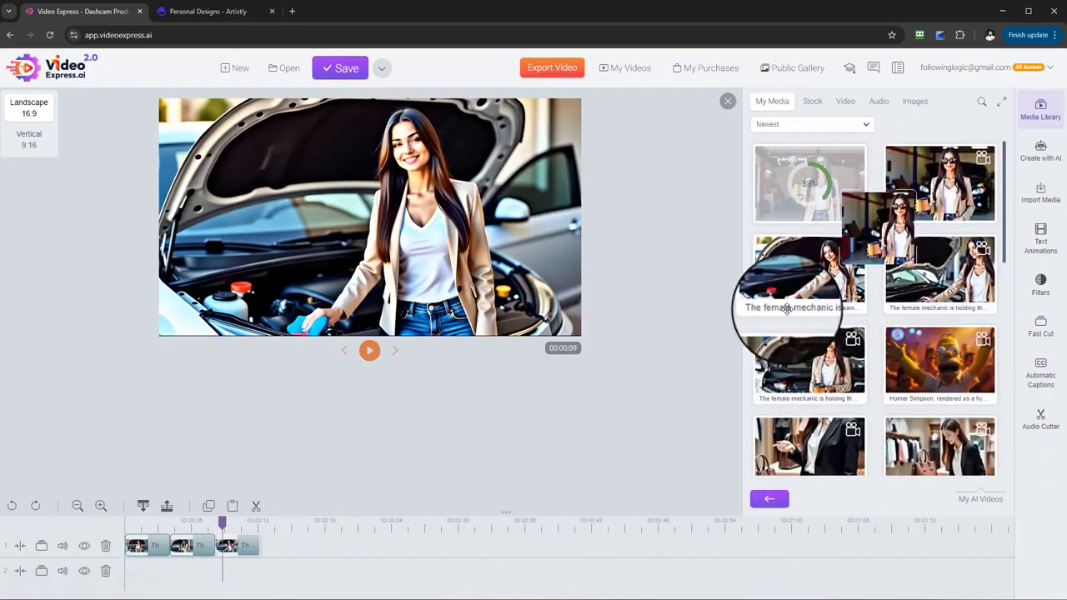
pyautogui.moveTo(786, 308); pyautogui.dragTo(306, 561)
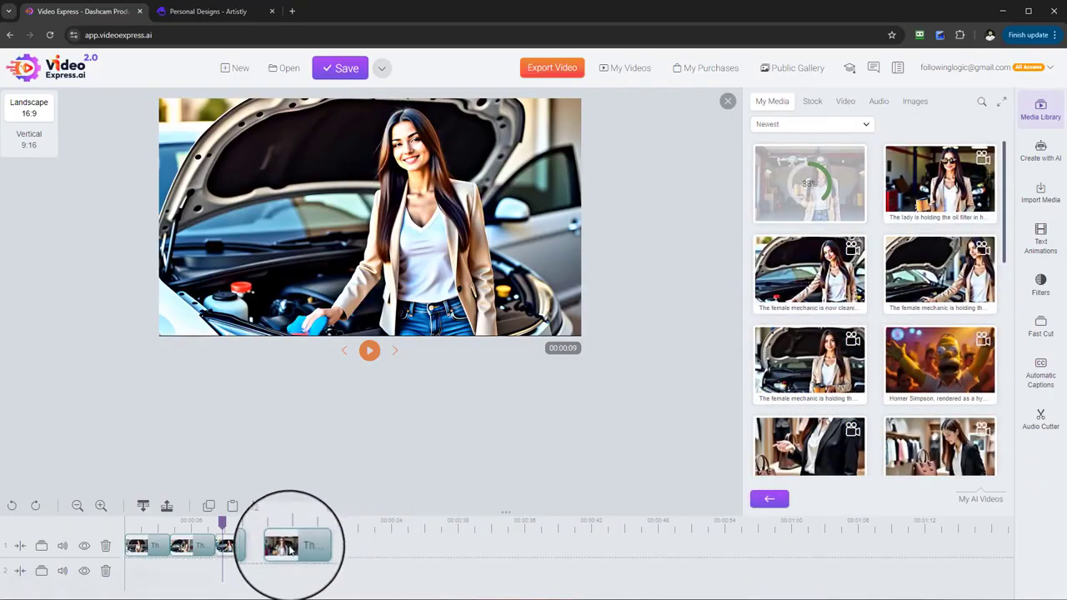
# Step: Play the timeline from about 11 seconds through the sunglasses clip and return the playhead to the start
pyautogui.click(250, 522)
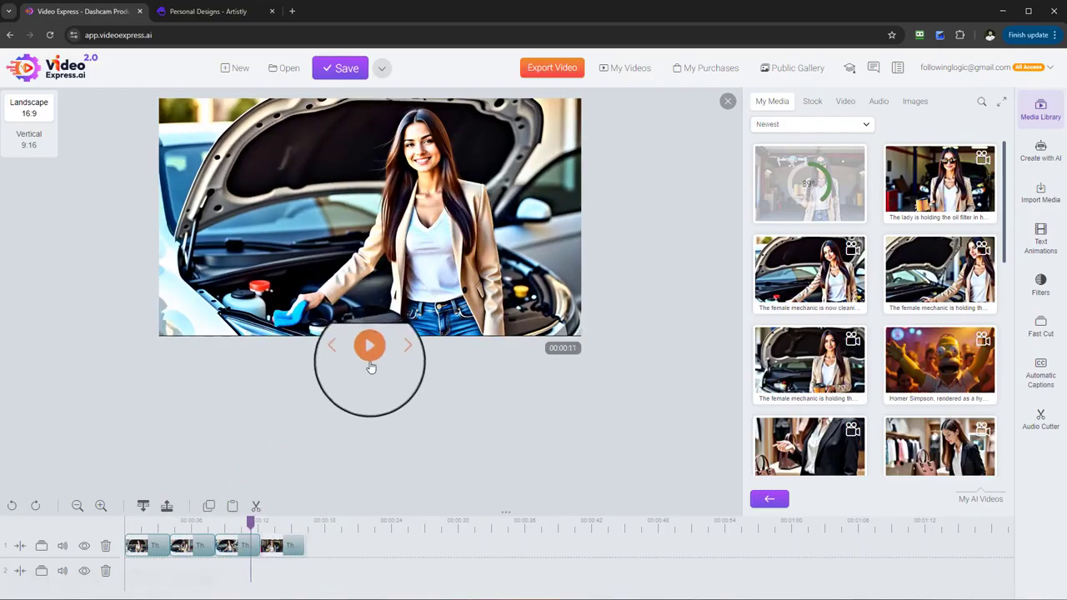
pyautogui.click(370, 351)
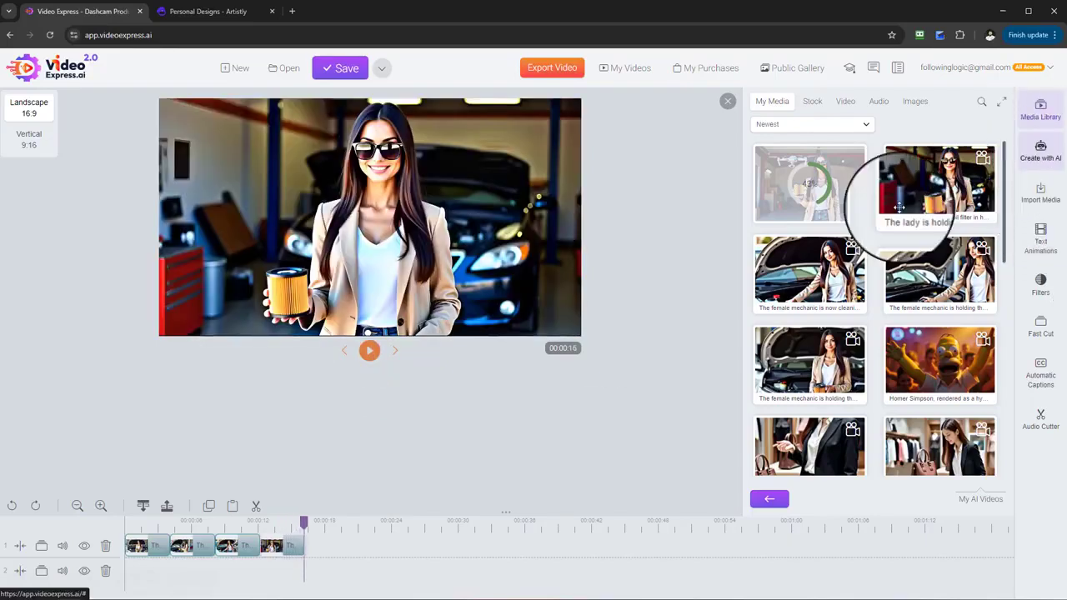
pyautogui.moveTo(304, 521); pyautogui.dragTo(131, 528)
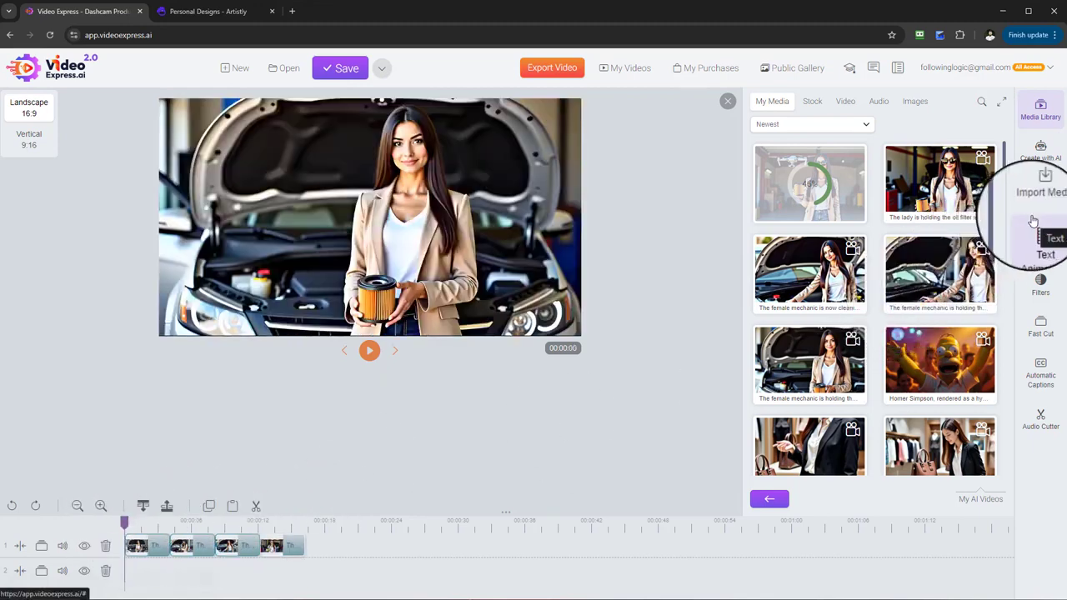
# Step: Look through the list of Create with AI tools
pyautogui.click(1042, 151)
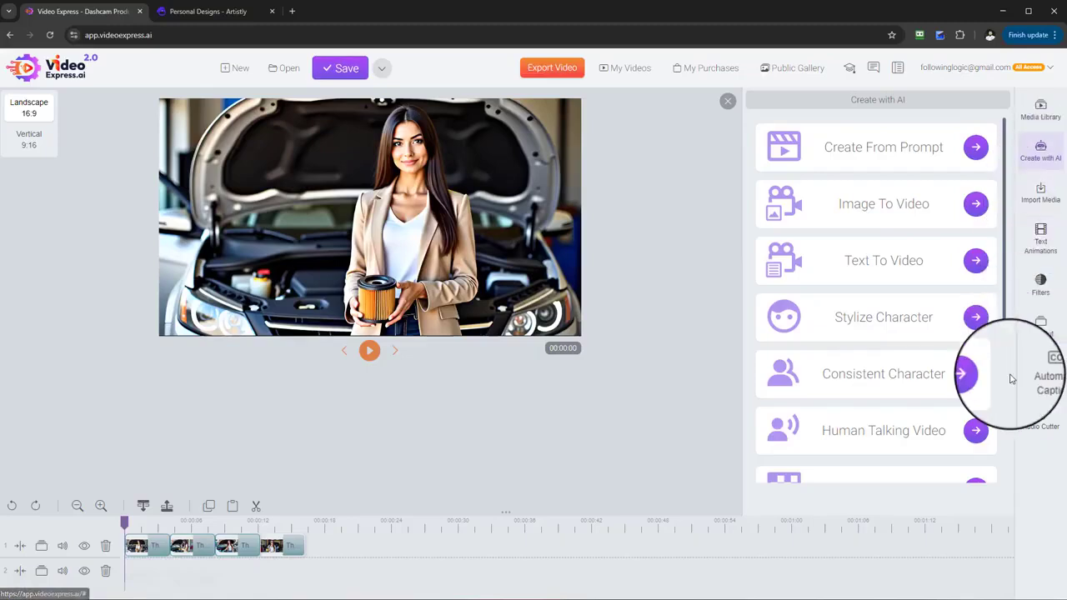
pyautogui.scroll(-2, 991, 441)
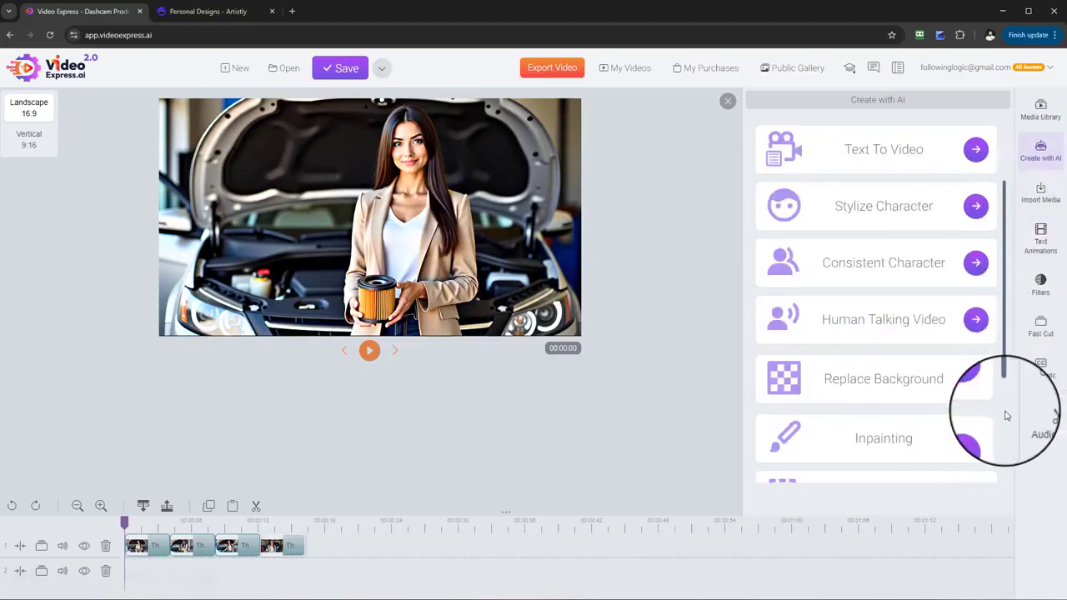
pyautogui.scroll(2, 996, 421)
pyautogui.scroll(-3, 936, 396)
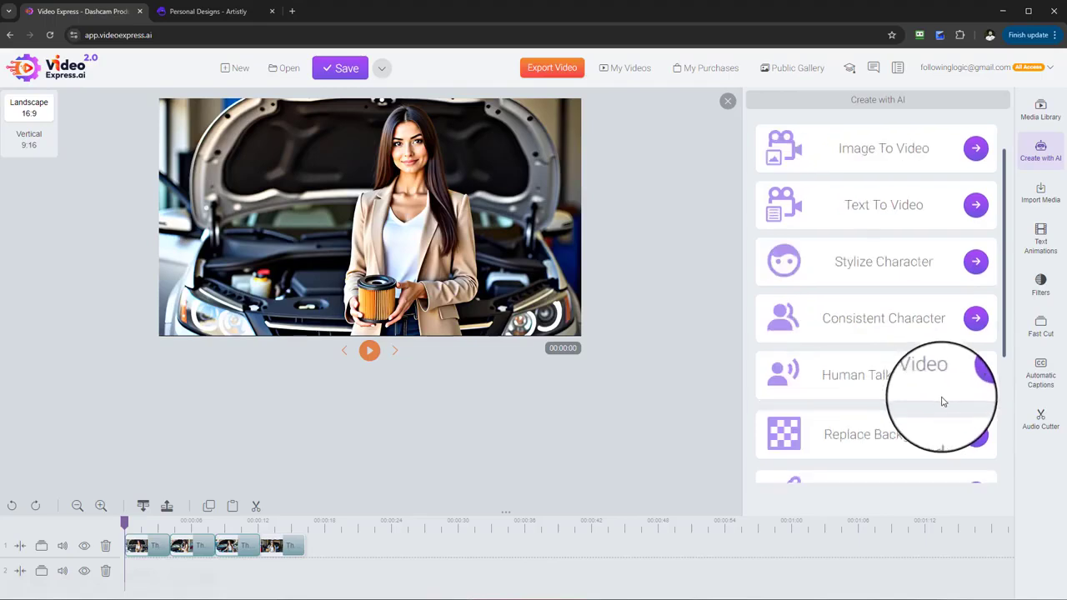
pyautogui.scroll(-1, 944, 406)
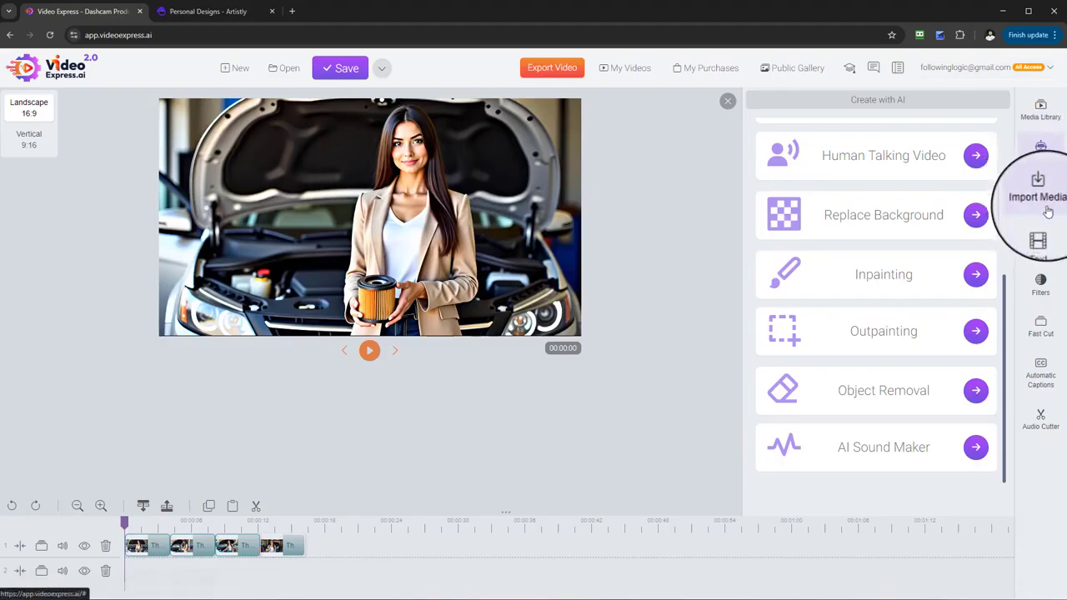
# Step: Generate a text-to-speech clip from the script "hey welcome to my garage" and download the audio file
pyautogui.click(1042, 244)
pyautogui.click(1048, 195)
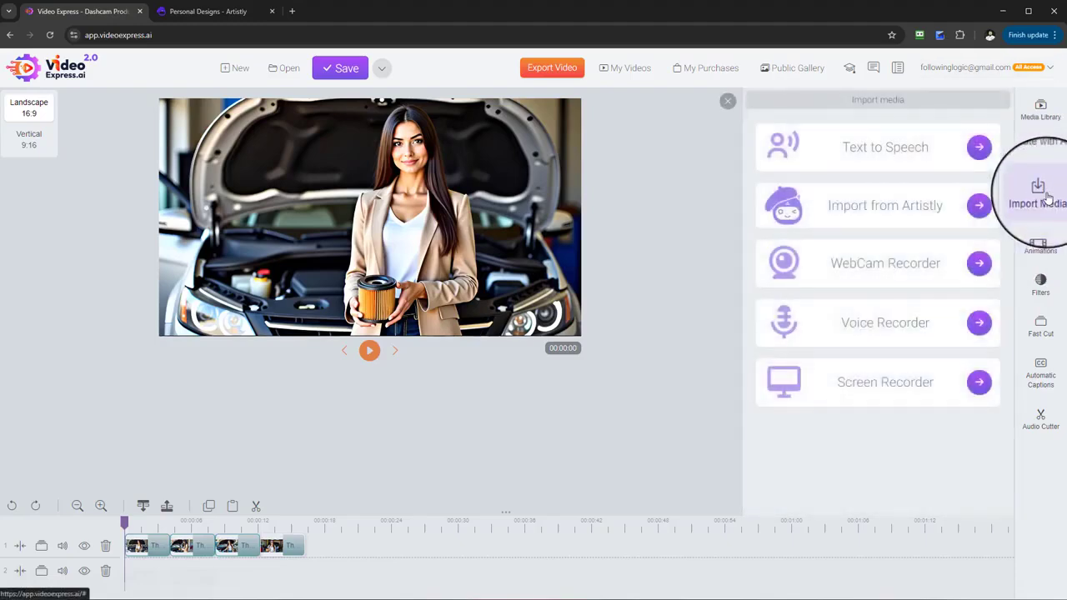
pyautogui.click(981, 156)
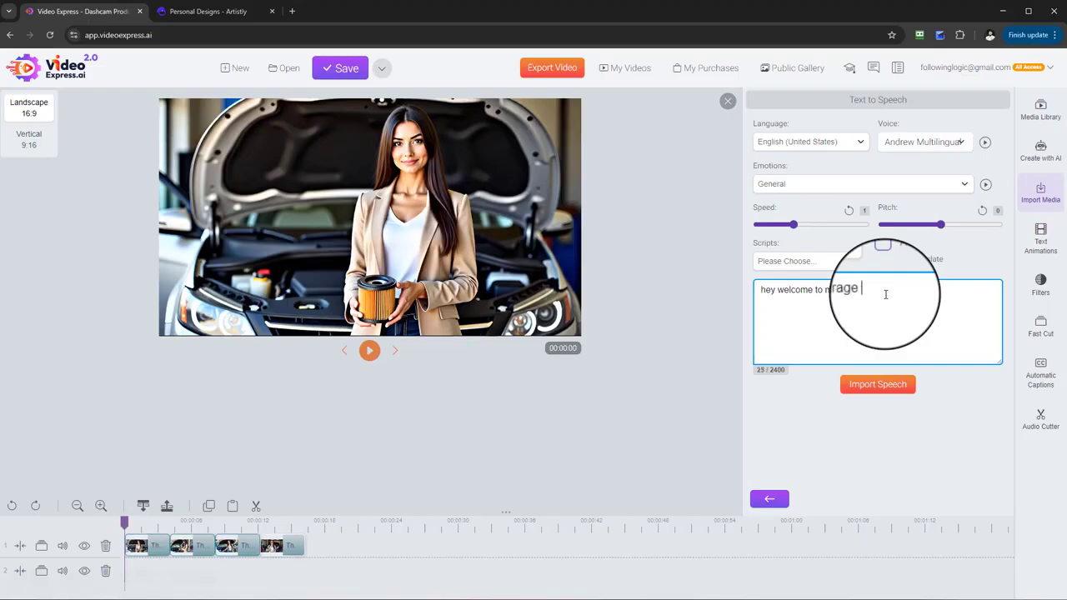
pyautogui.click(878, 390)
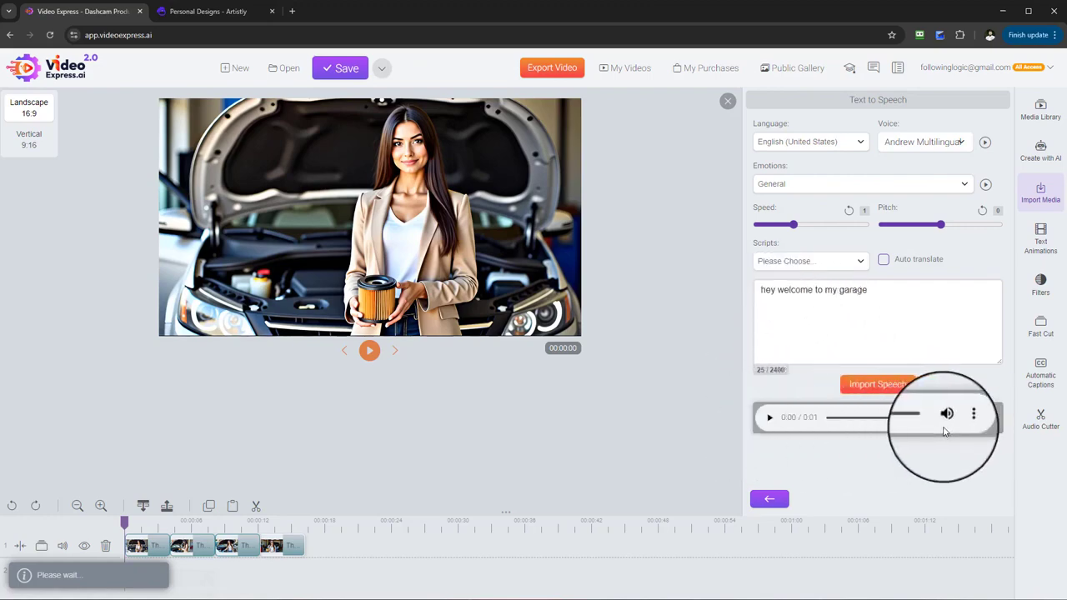
pyautogui.click(964, 421)
pyautogui.click(918, 404)
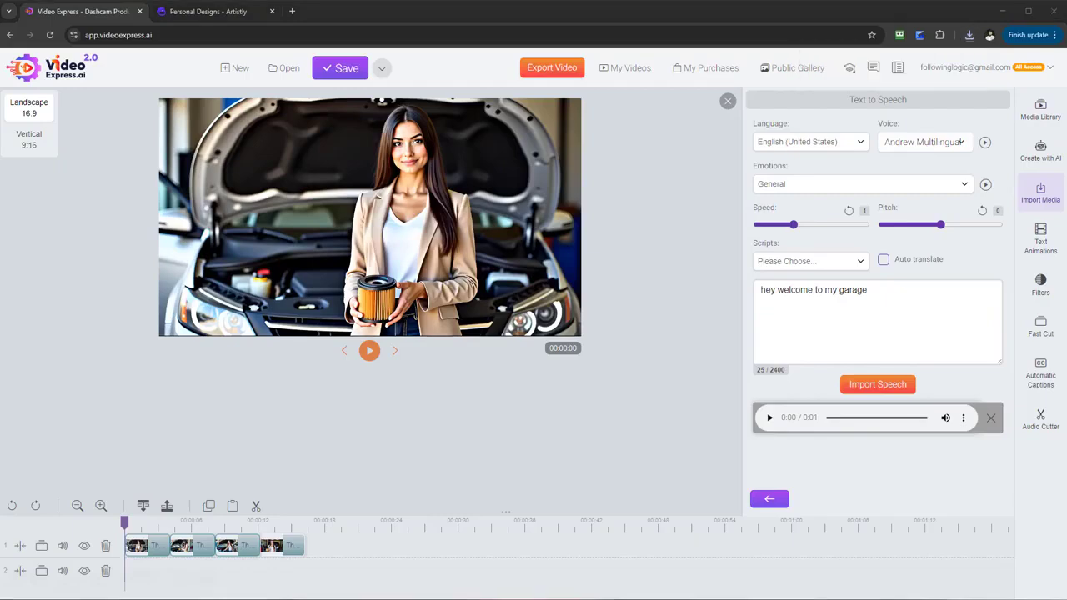
# Step: Look for the generated speech in the Audio library's Voiceover folder and the My AI Audio folder
pyautogui.click(1040, 112)
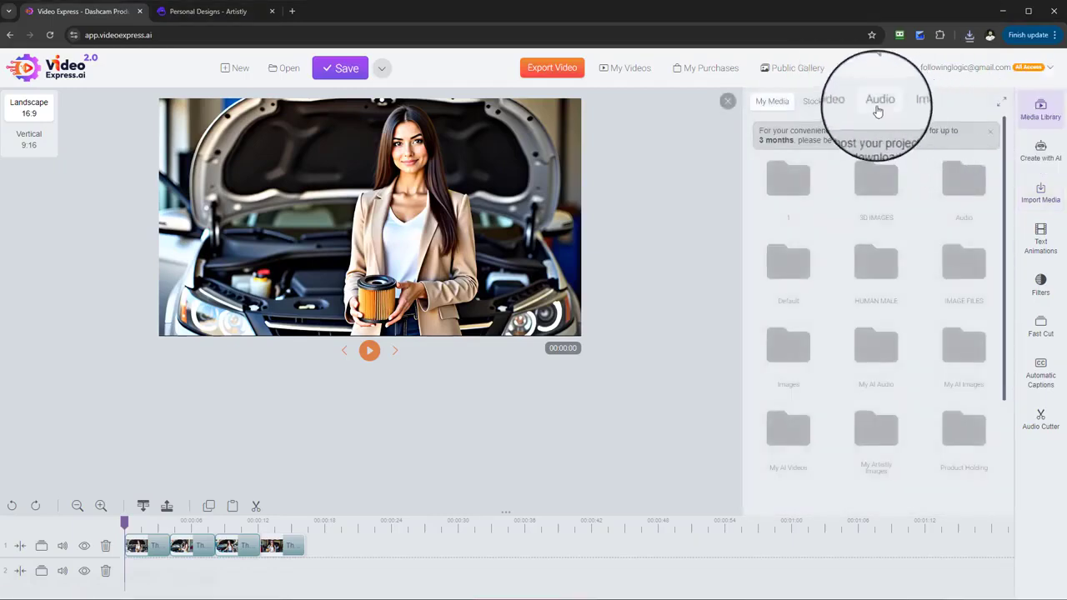
pyautogui.click(878, 101)
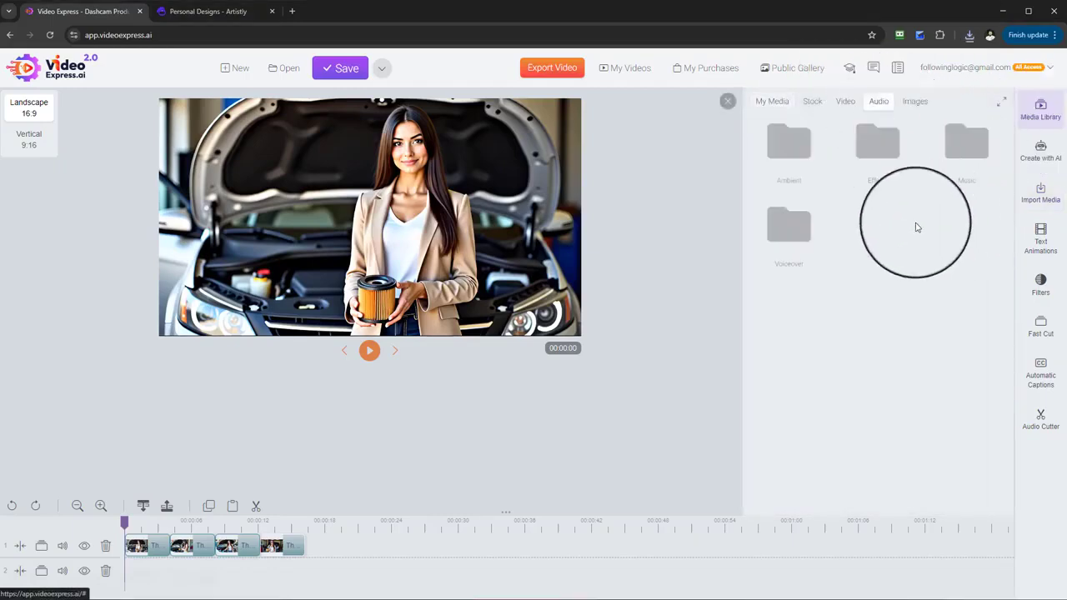
pyautogui.click(796, 235)
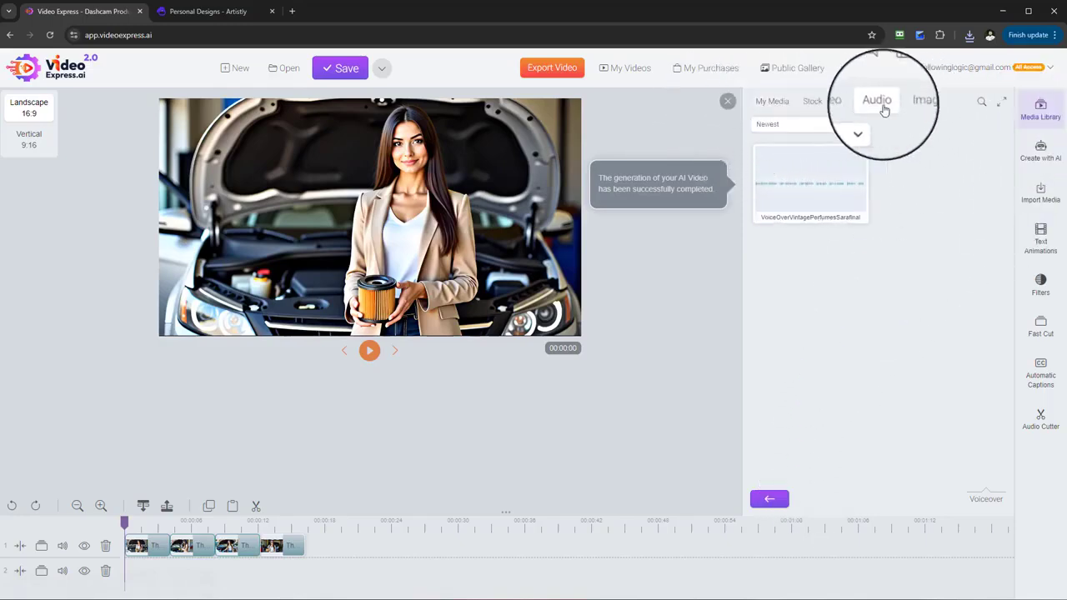
pyautogui.click(726, 101)
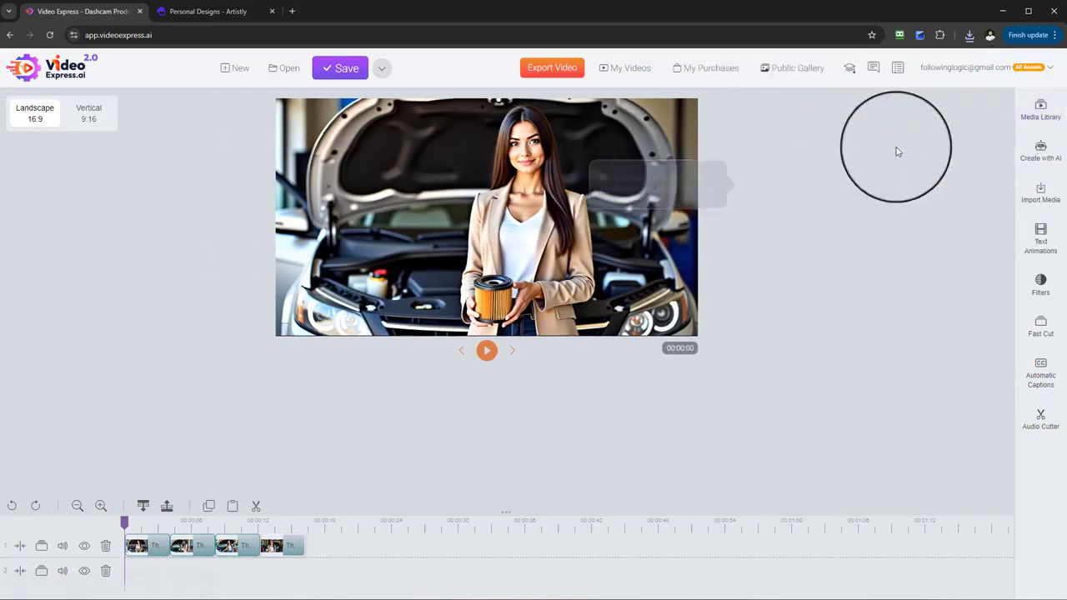
pyautogui.click(1029, 126)
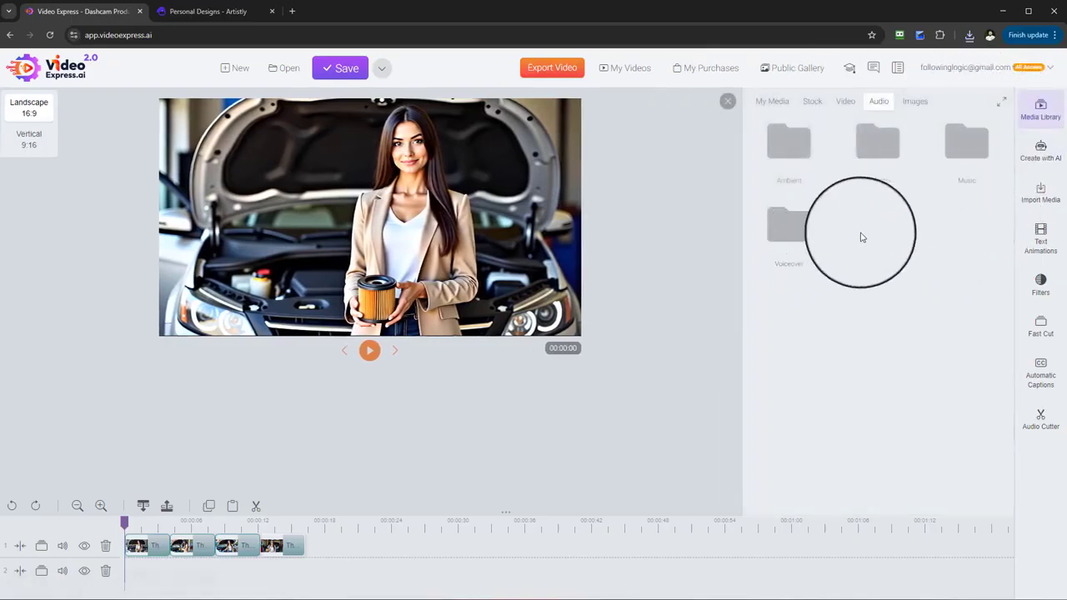
pyautogui.click(766, 102)
pyautogui.scroll(-1, 959, 350)
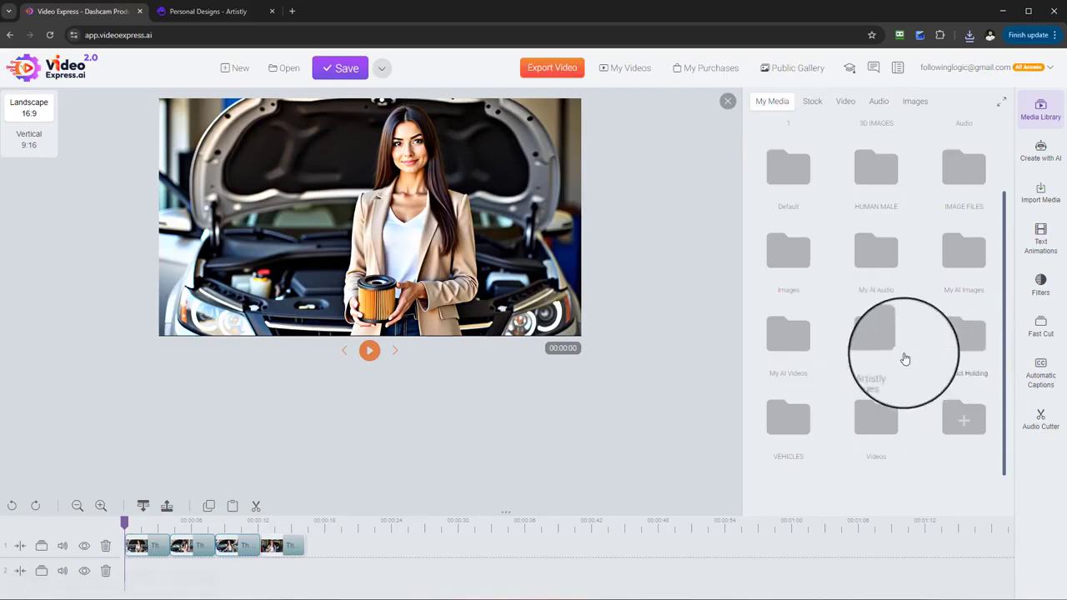
pyautogui.click(884, 250)
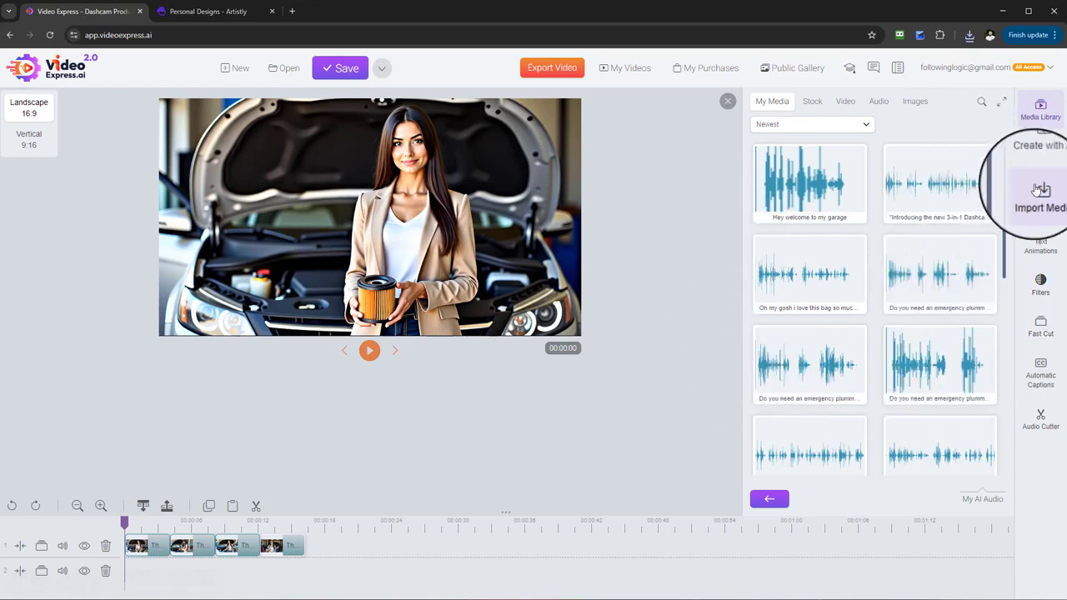
# Step: Browse the tracks in the Audio library's Music folder
pyautogui.click(878, 103)
pyautogui.click(975, 152)
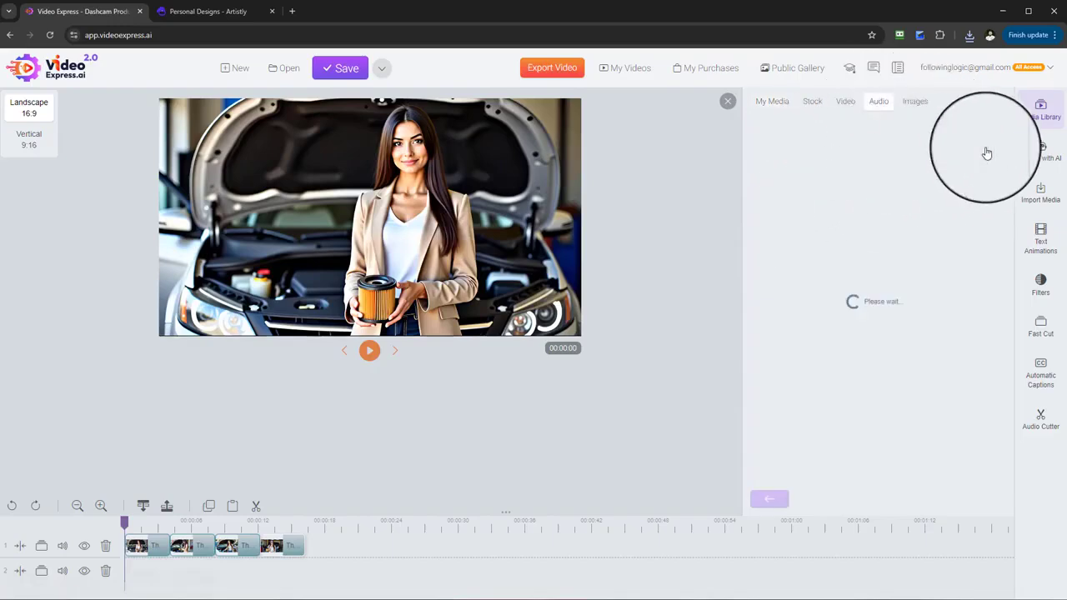
pyautogui.scroll(-2, 948, 353)
pyautogui.scroll(2, 976, 341)
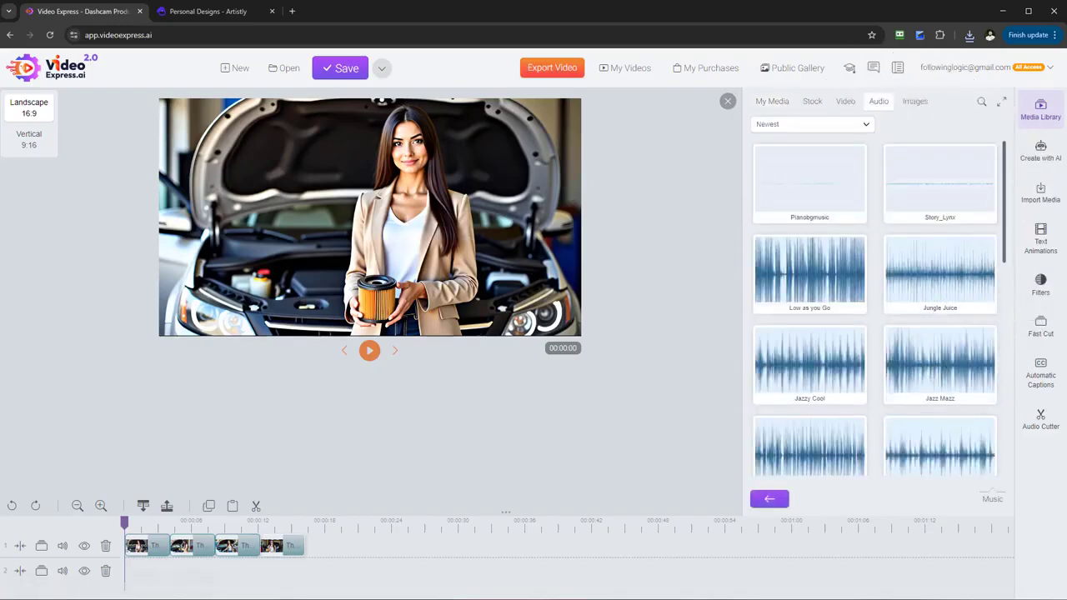
# Step: Create a new My Media category named "My audio clips"
pyautogui.click(772, 101)
pyautogui.scroll(-2, 959, 269)
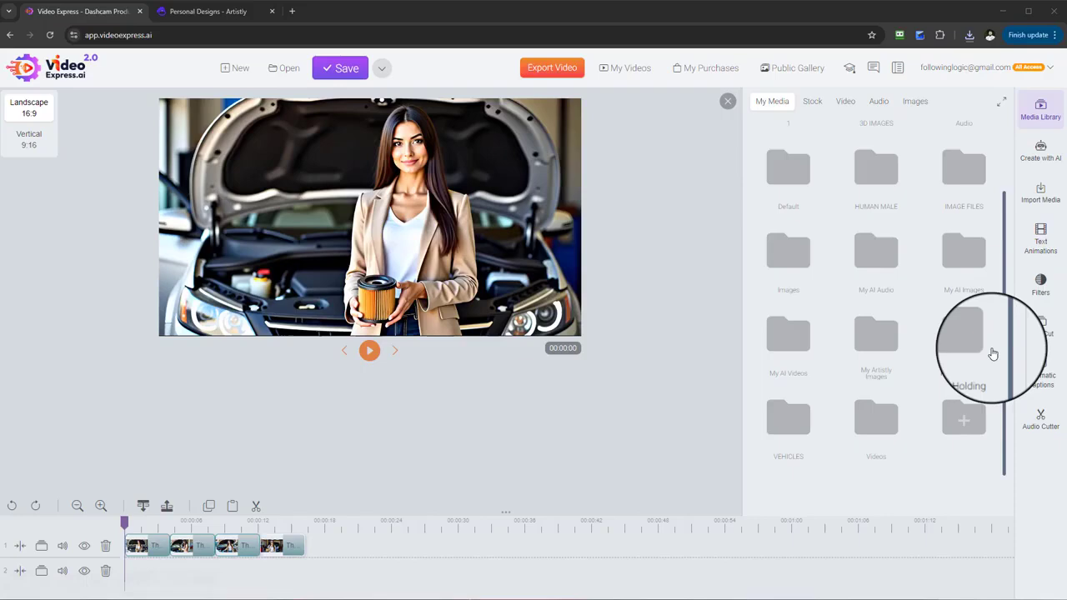
pyautogui.click(963, 420)
pyautogui.click(578, 338)
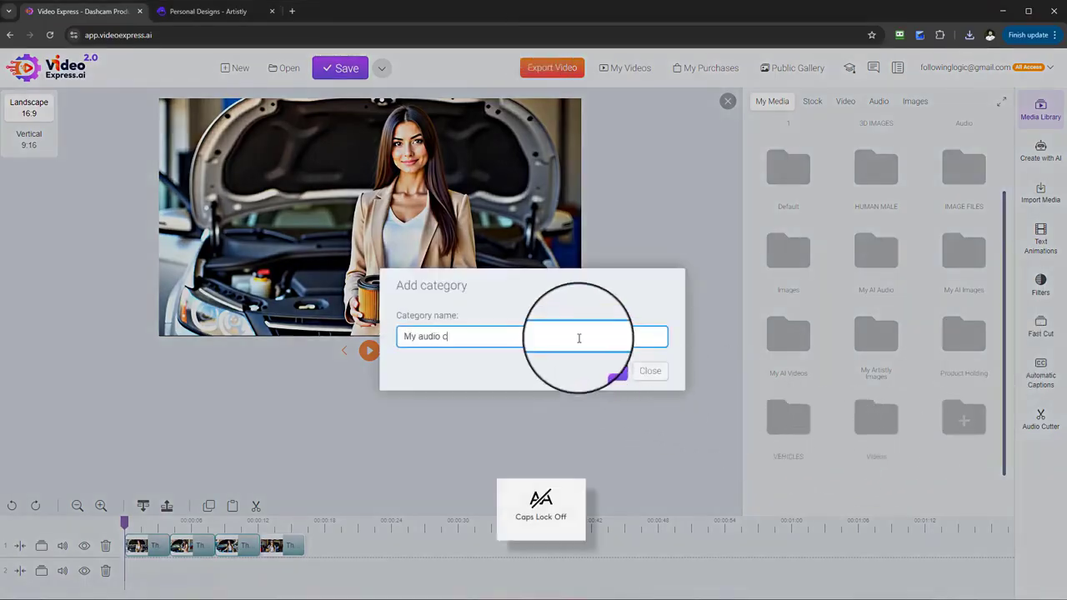
pyautogui.write('My audio ckuo')
pyautogui.press('BackSpace')
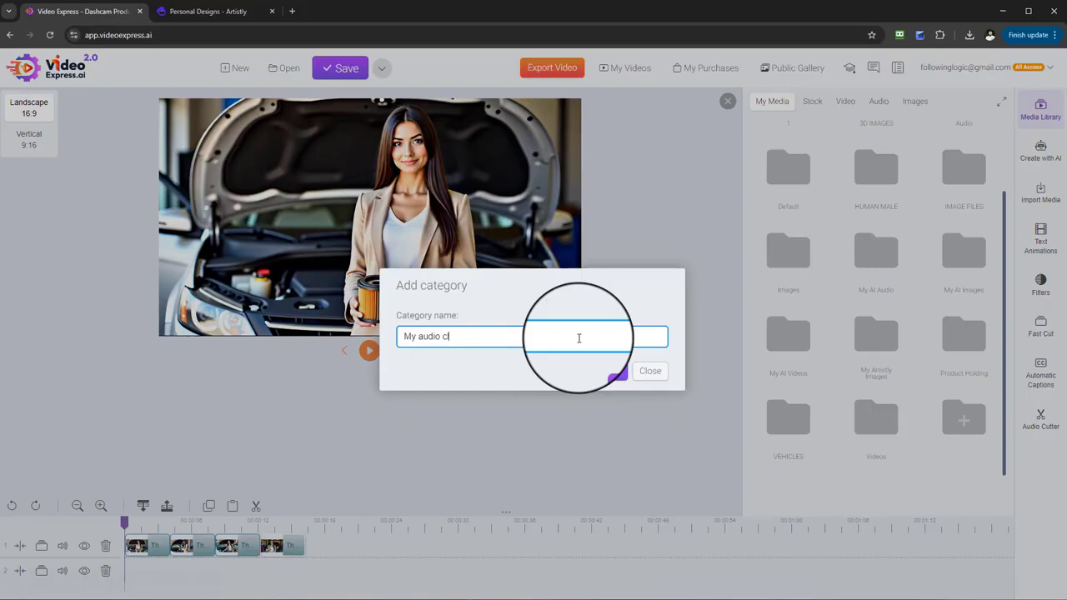
pyautogui.click(621, 374)
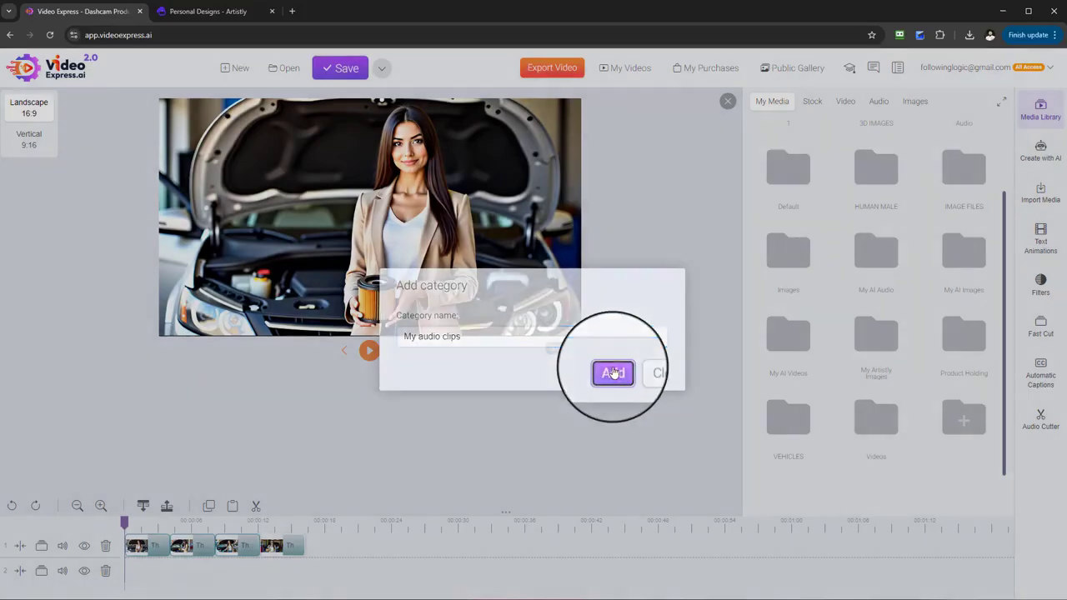
pyautogui.scroll(-1, 936, 465)
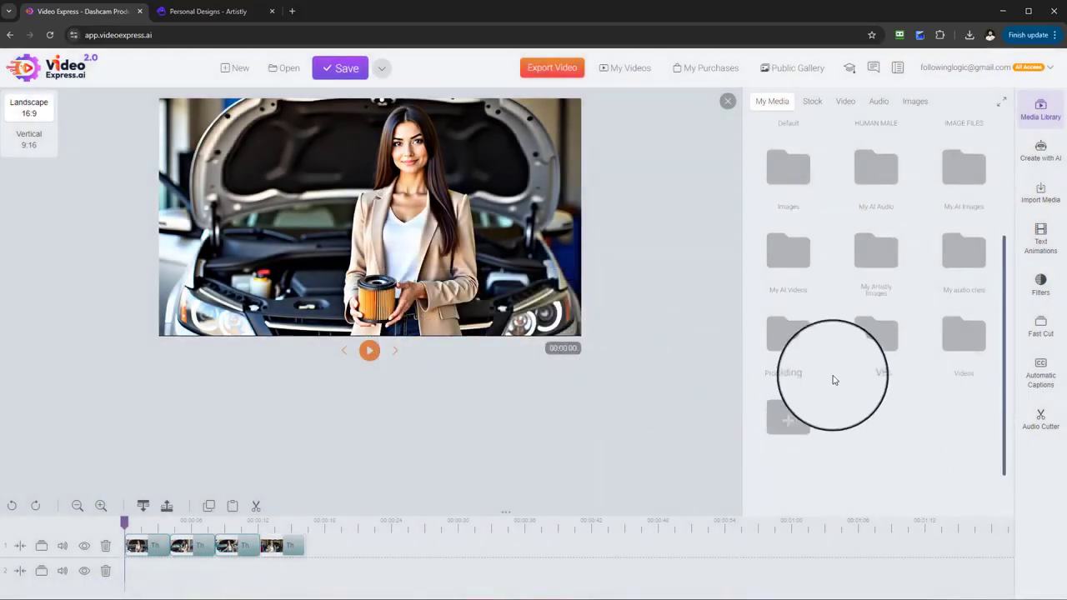
pyautogui.scroll(2, 891, 382)
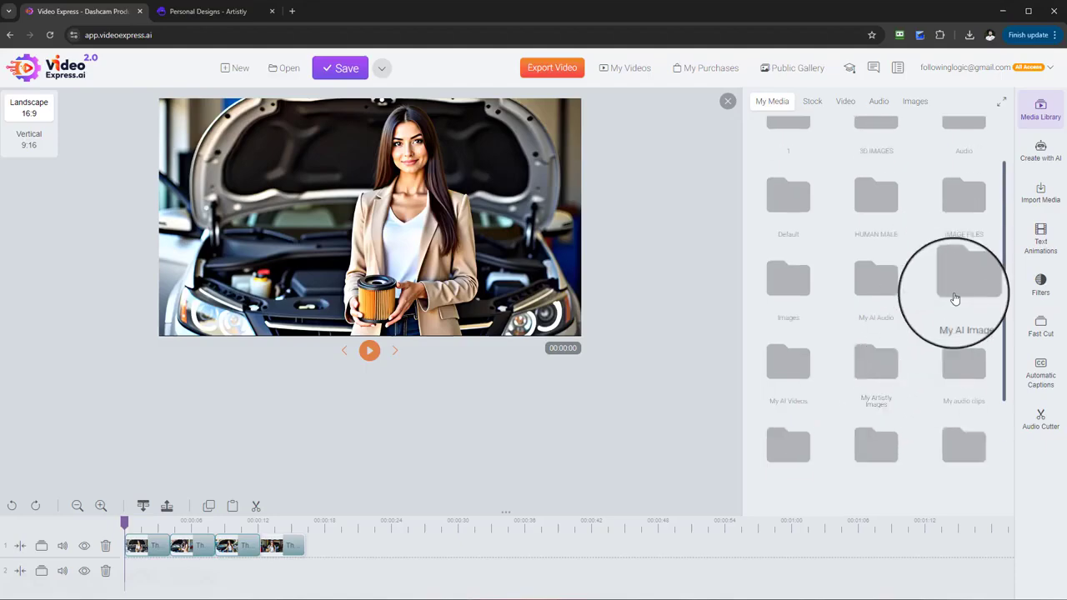
# Step: Upload the downloaded speech MP3 to the My audio clips folder and place it at the start of timeline track 2
pyautogui.click(953, 375)
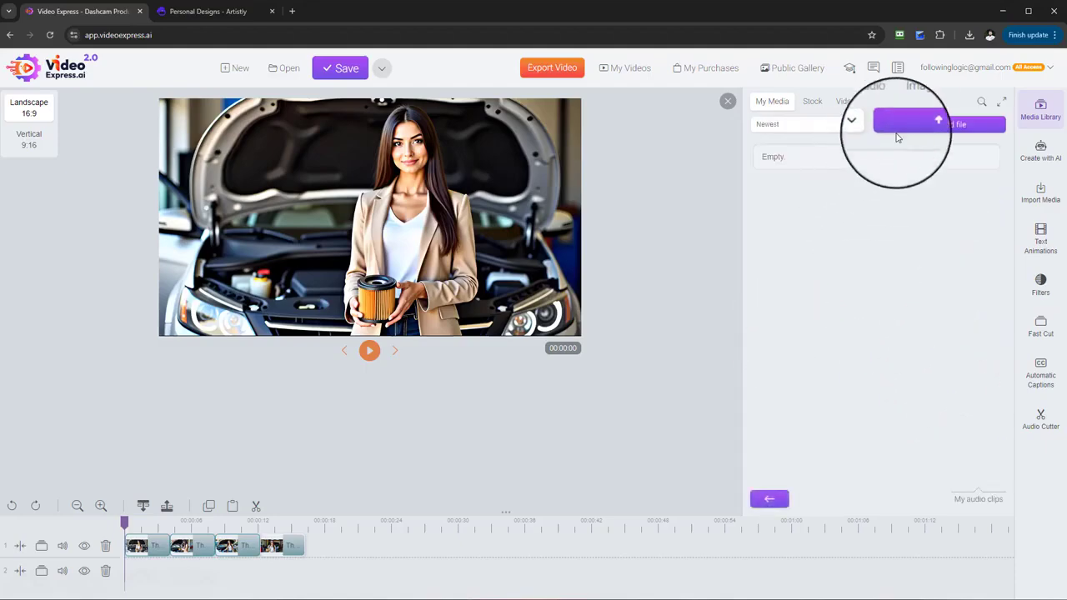
pyautogui.click(933, 125)
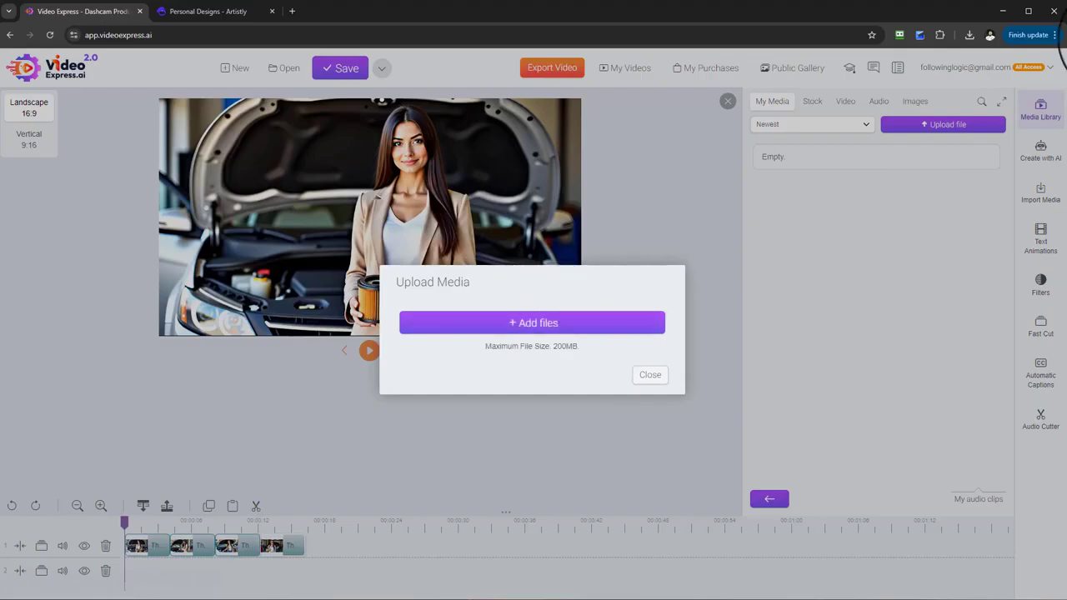
pyautogui.click(967, 35)
pyautogui.moveTo(900, 85); pyautogui.dragTo(581, 329)
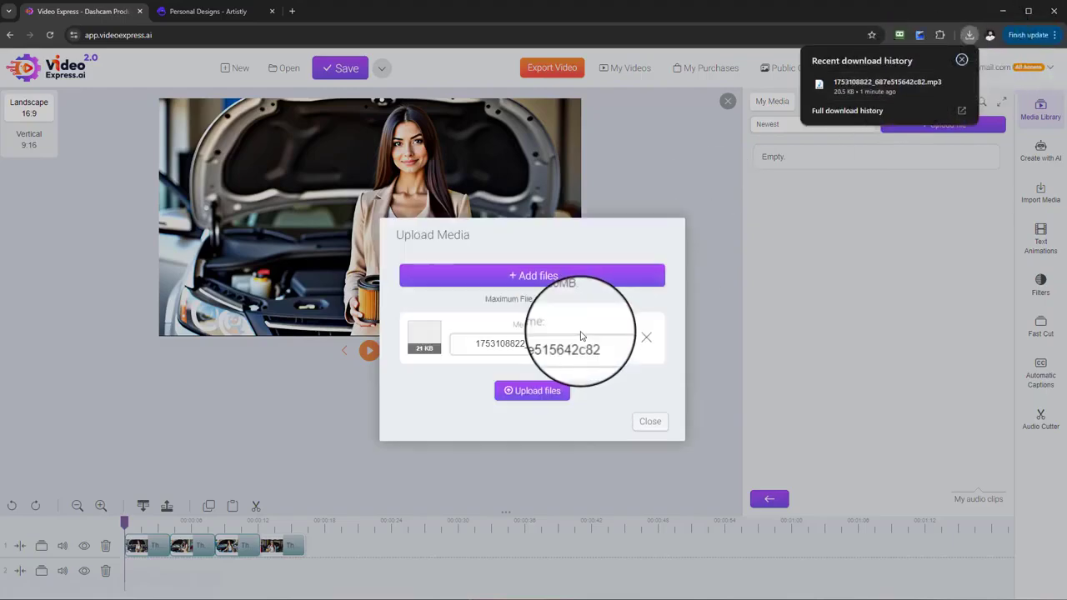
pyautogui.click(962, 62)
pyautogui.click(533, 392)
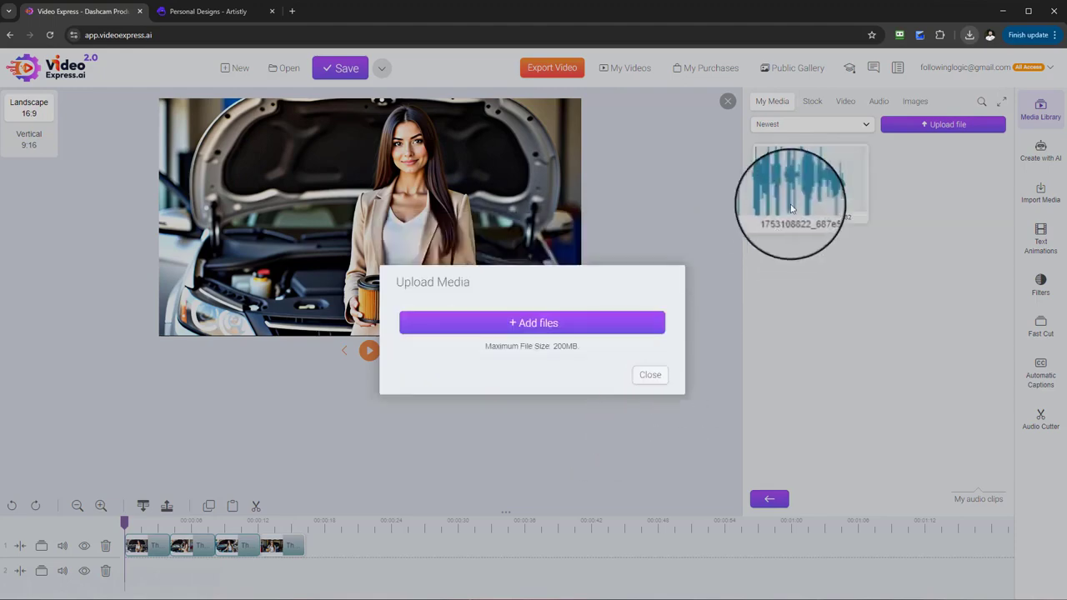
pyautogui.click(649, 375)
pyautogui.moveTo(813, 185)
pyautogui.mouseDown()
pyautogui.moveTo(334, 465)
pyautogui.moveTo(267, 528)
pyautogui.moveTo(187, 565)
pyautogui.mouseUp()
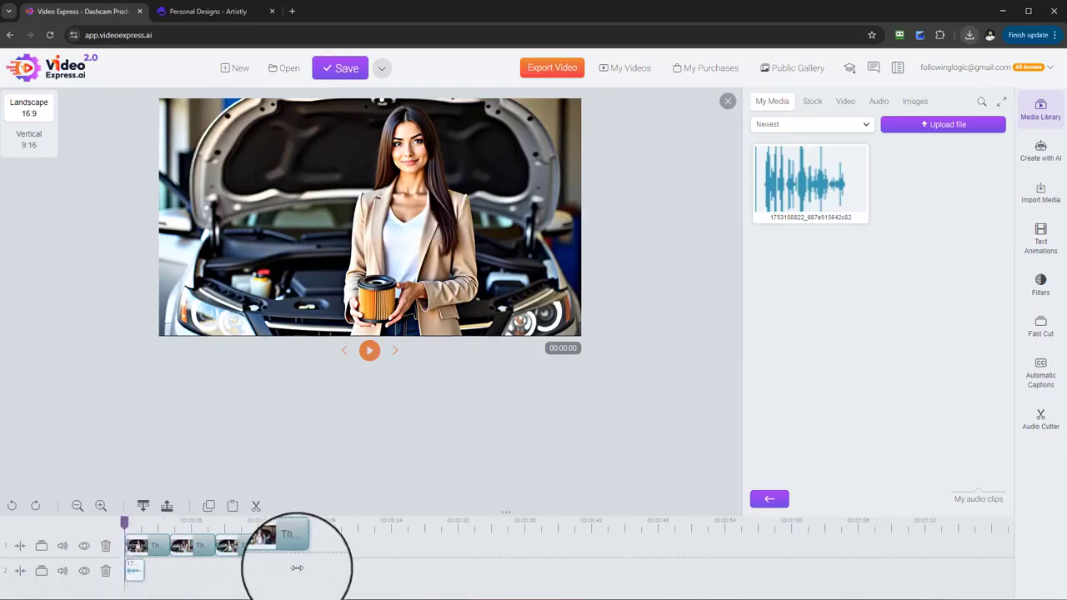
# Step: Explore the Text Animations categories and the options of the pointing-hand text effect, and return to the media library without adding it
pyautogui.click(1041, 192)
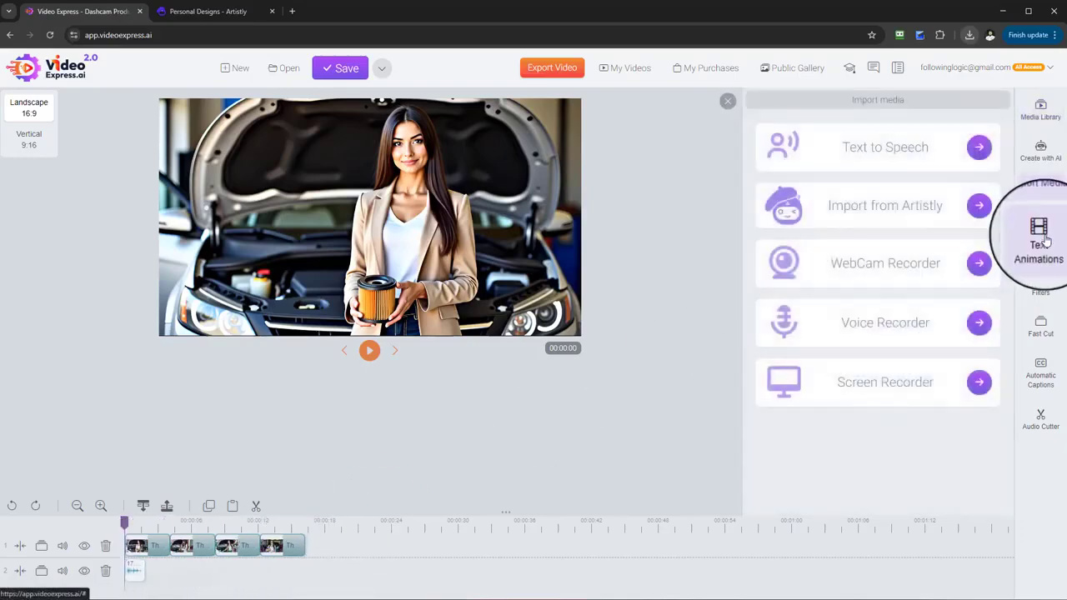
pyautogui.click(1044, 246)
pyautogui.click(900, 126)
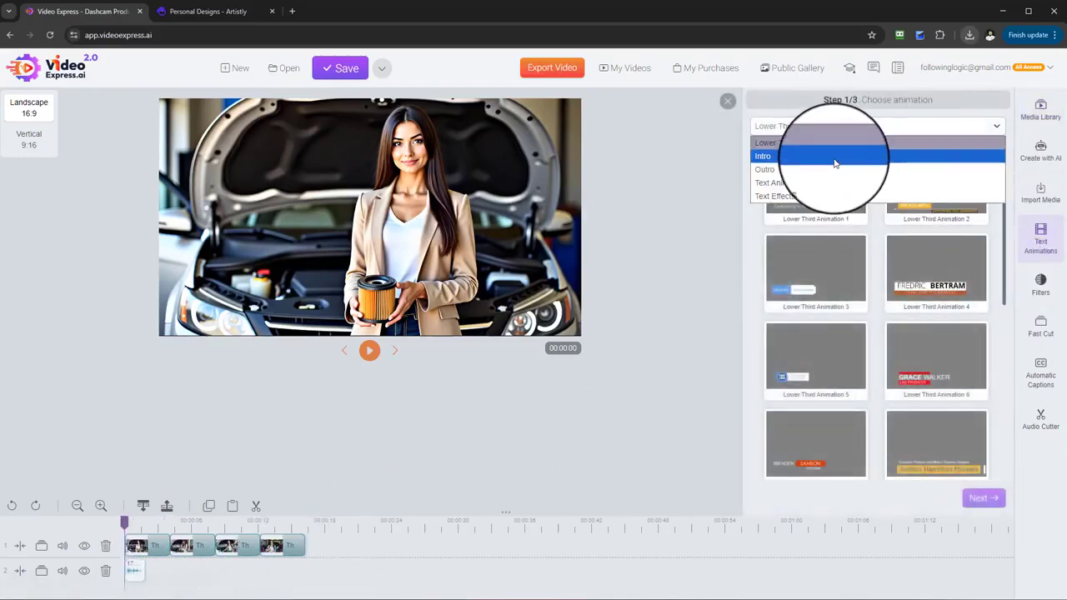
pyautogui.click(827, 185)
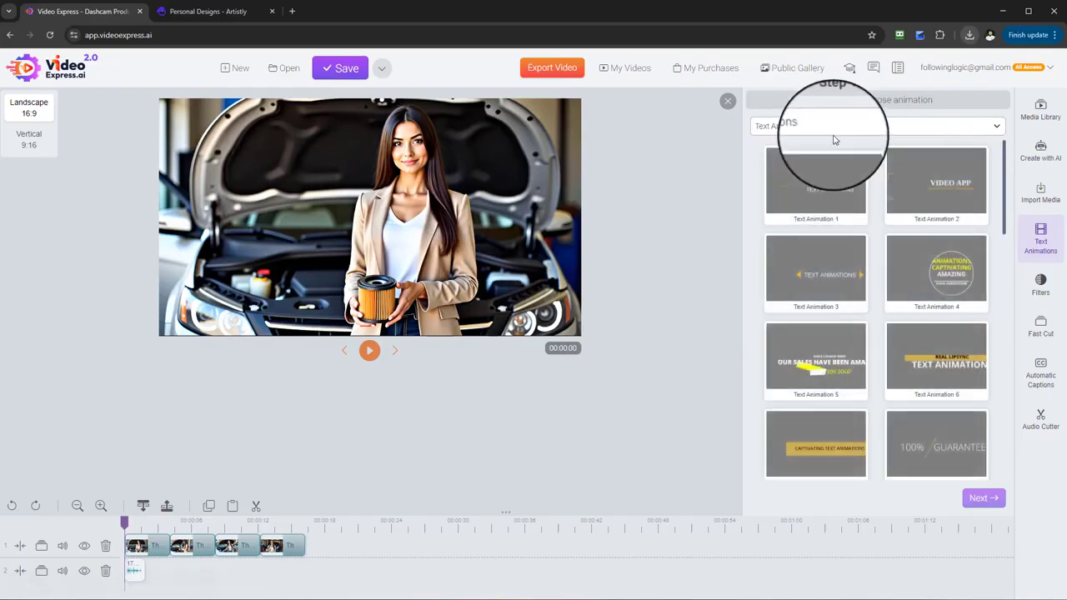
pyautogui.click(830, 127)
pyautogui.click(822, 197)
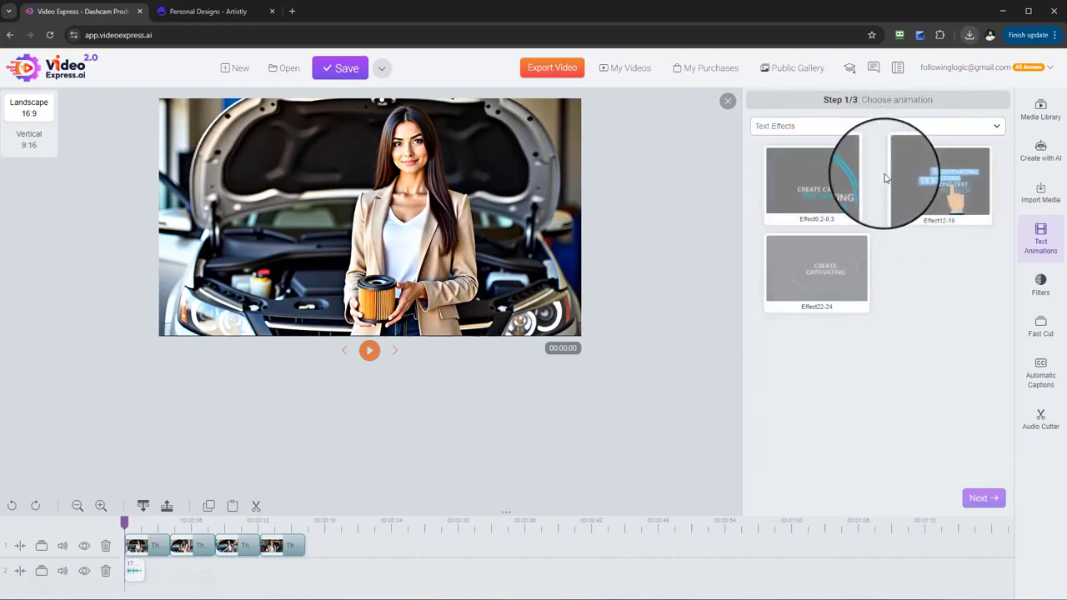
pyautogui.click(966, 188)
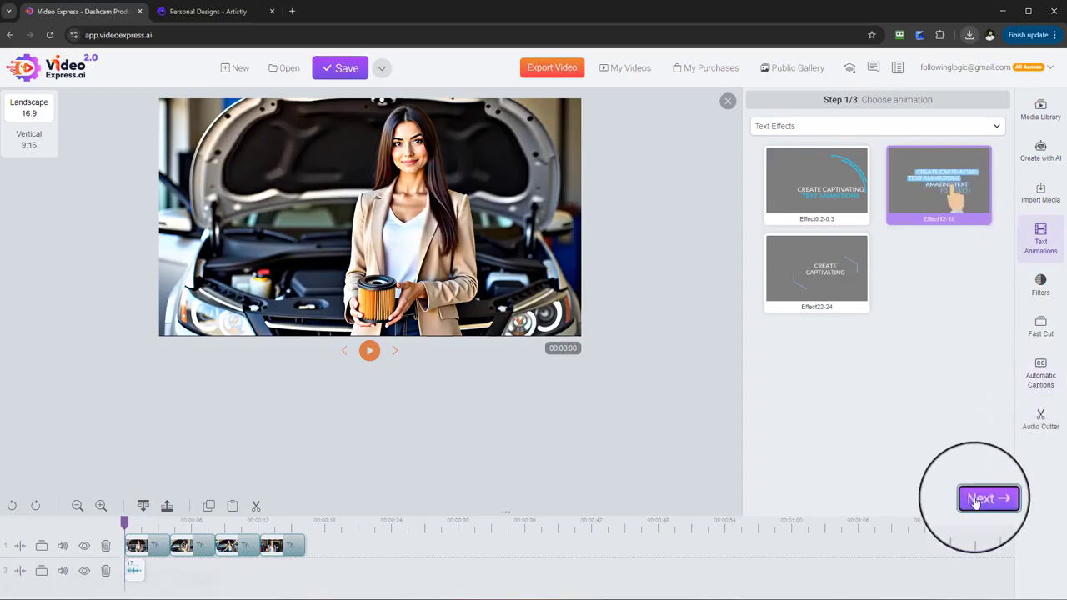
pyautogui.click(980, 498)
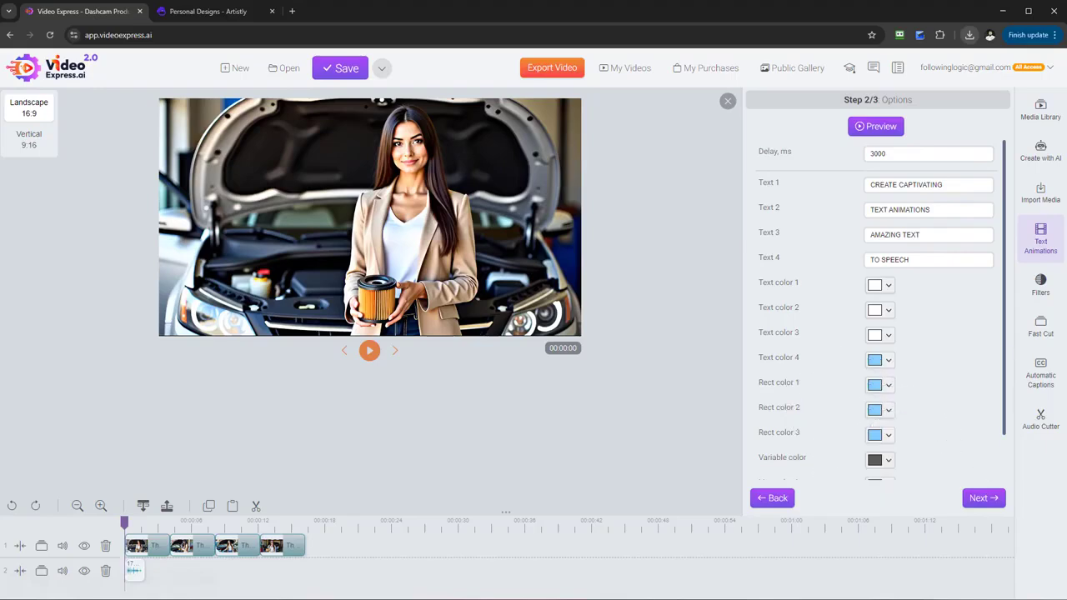
pyautogui.click(1040, 110)
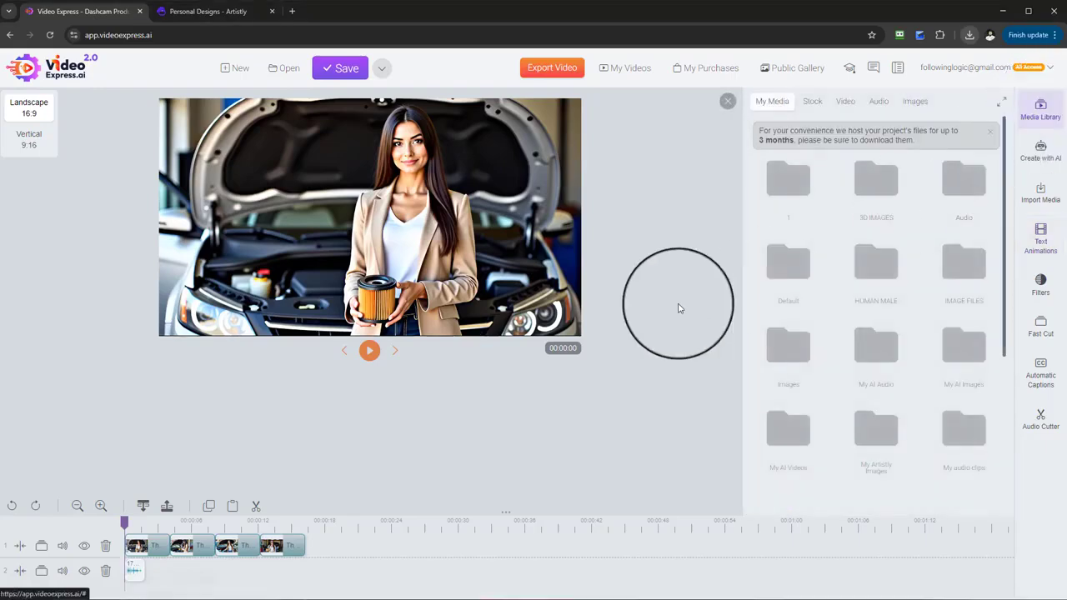
# Step: Place a Titles filter after the audio clip on track 2, and try a new text element in its editor without saving
pyautogui.click(1040, 283)
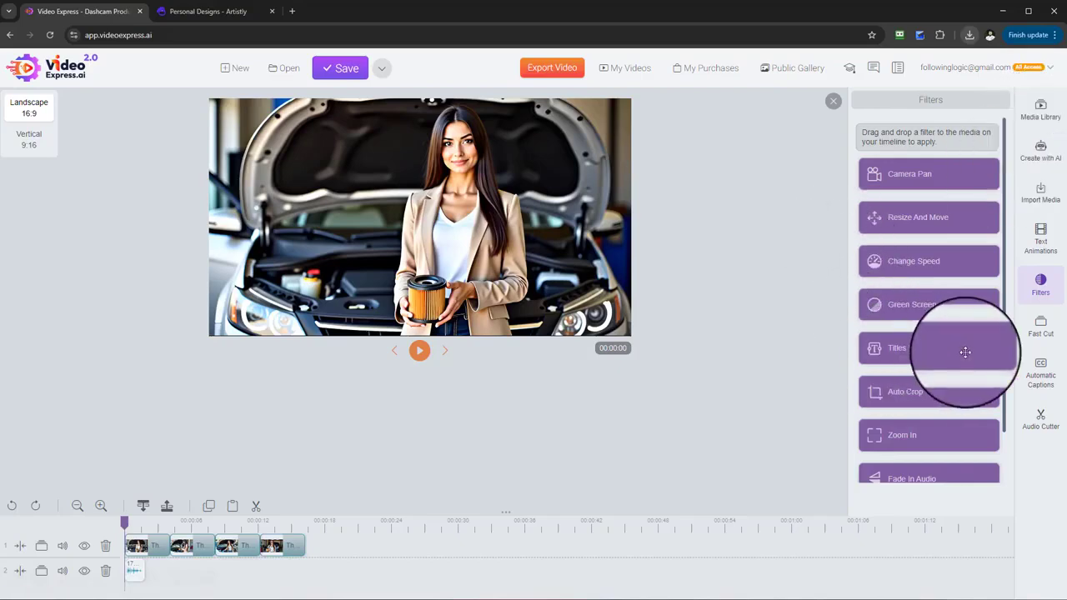
pyautogui.moveTo(971, 349); pyautogui.dragTo(215, 577)
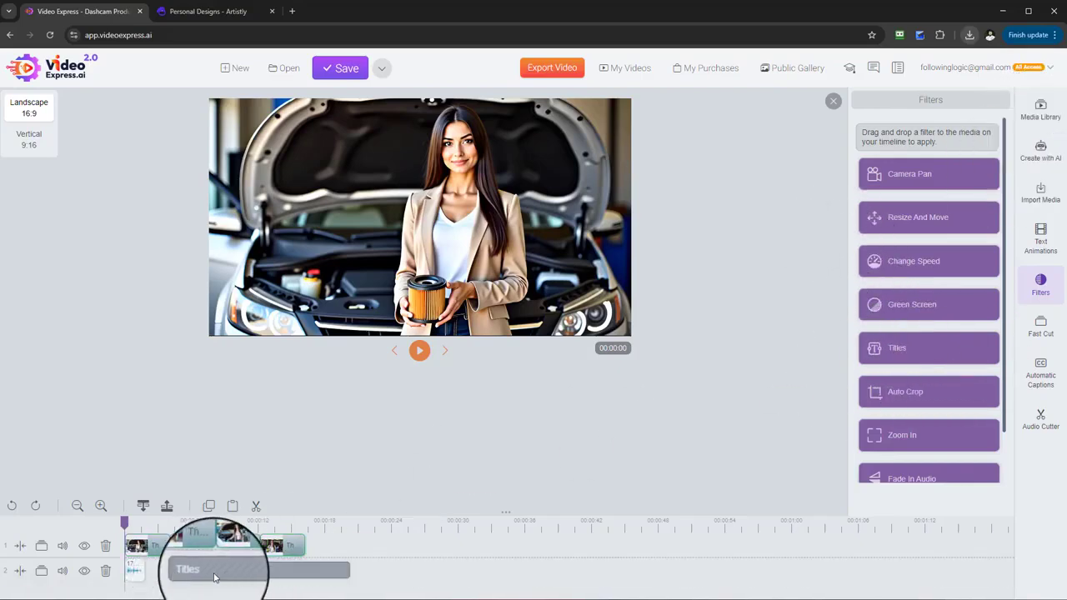
pyautogui.rightClick(182, 575)
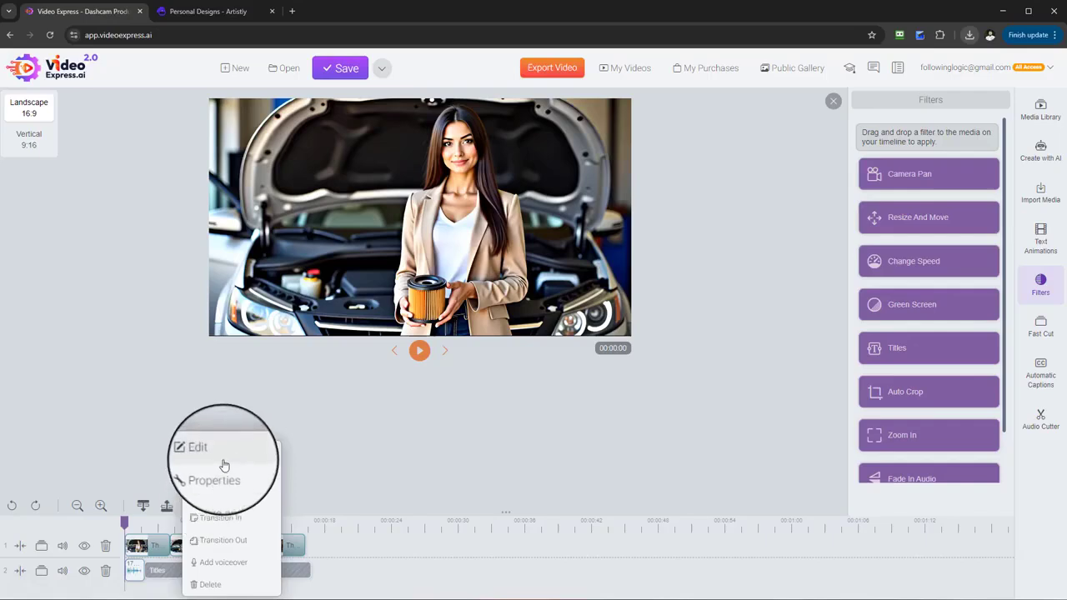
pyautogui.click(213, 464)
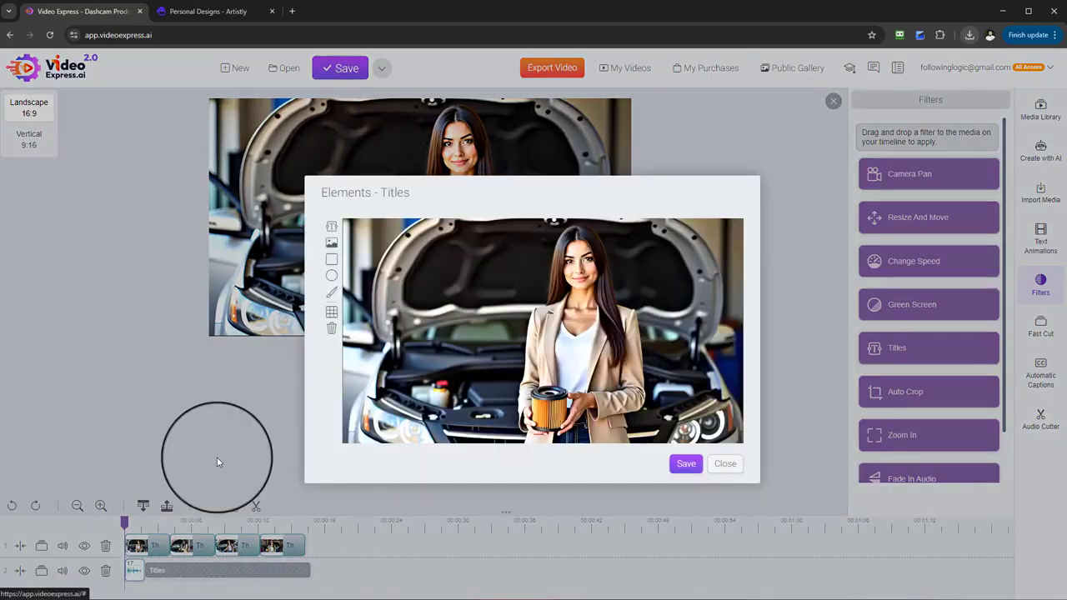
pyautogui.click(332, 228)
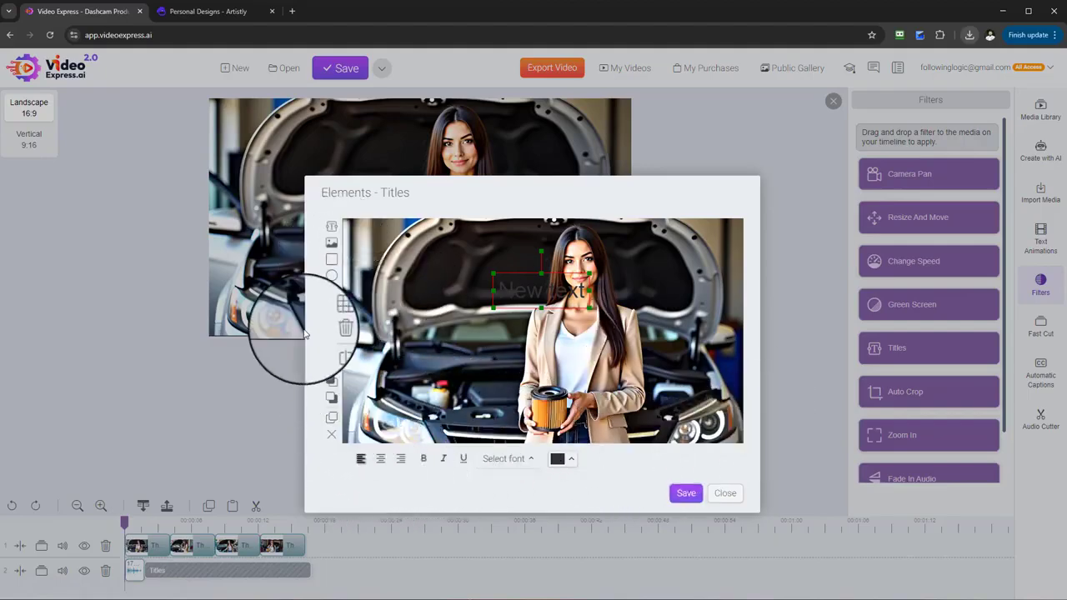
pyautogui.click(725, 492)
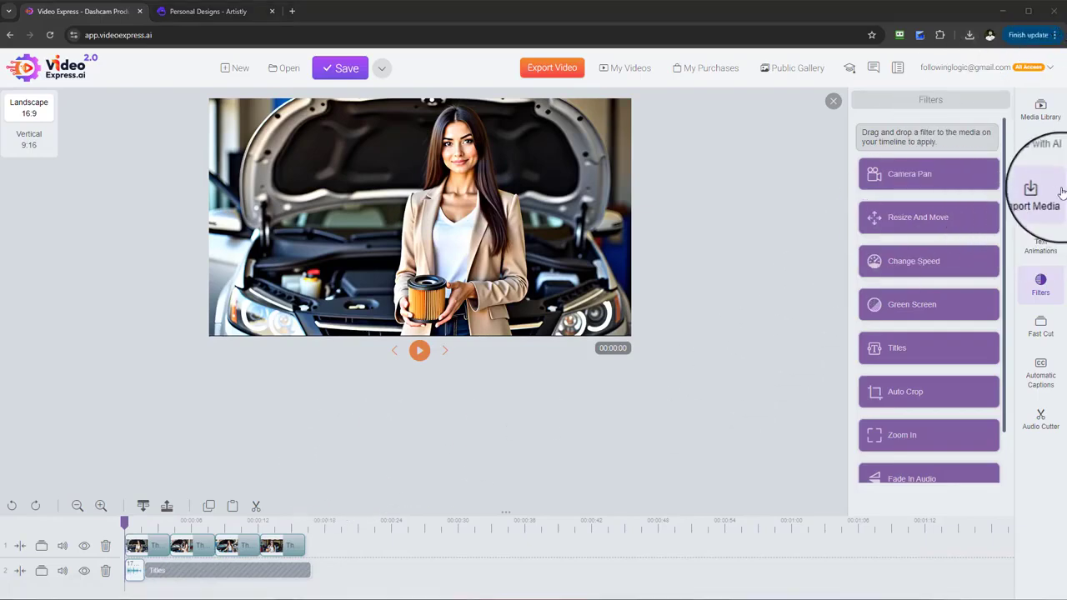
# Step: Try a Consistent Character setup with reference photo type 2D and a suited man from My Artistly Images as the first reference photo
pyautogui.click(1055, 163)
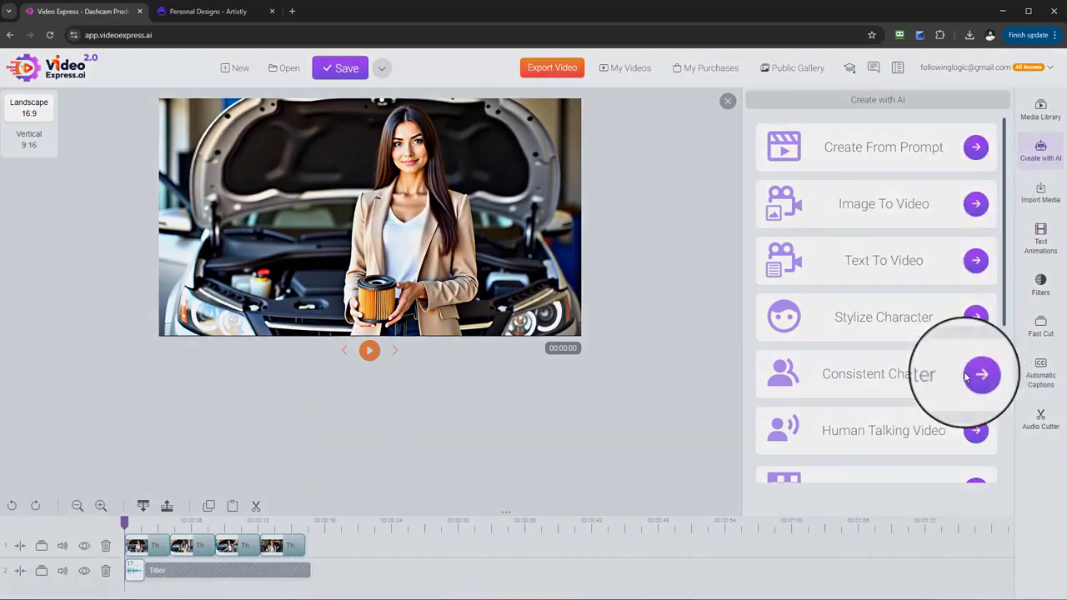
pyautogui.click(977, 375)
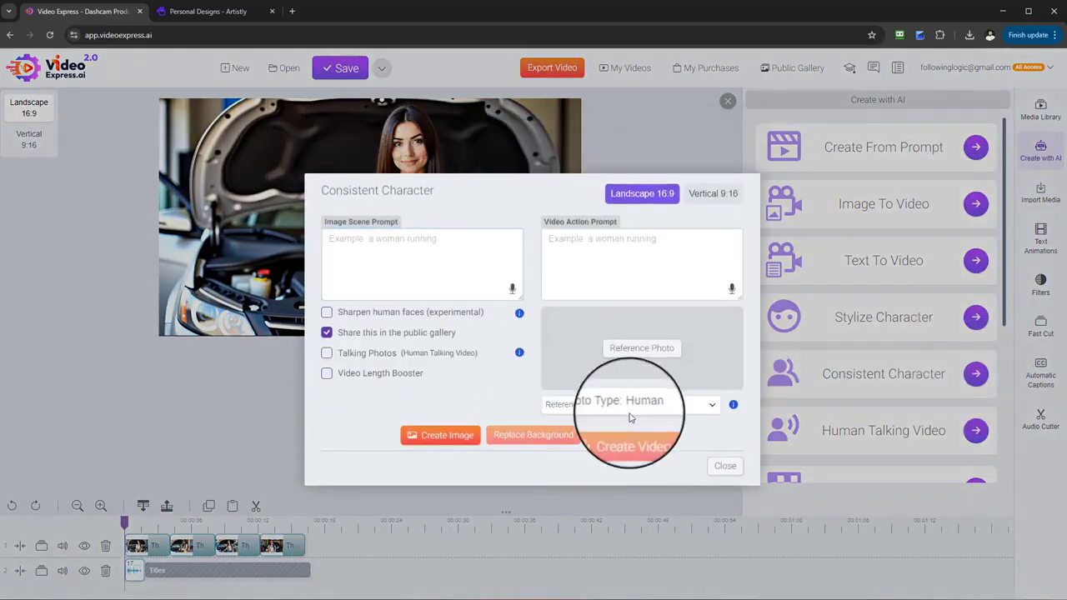
pyautogui.click(630, 404)
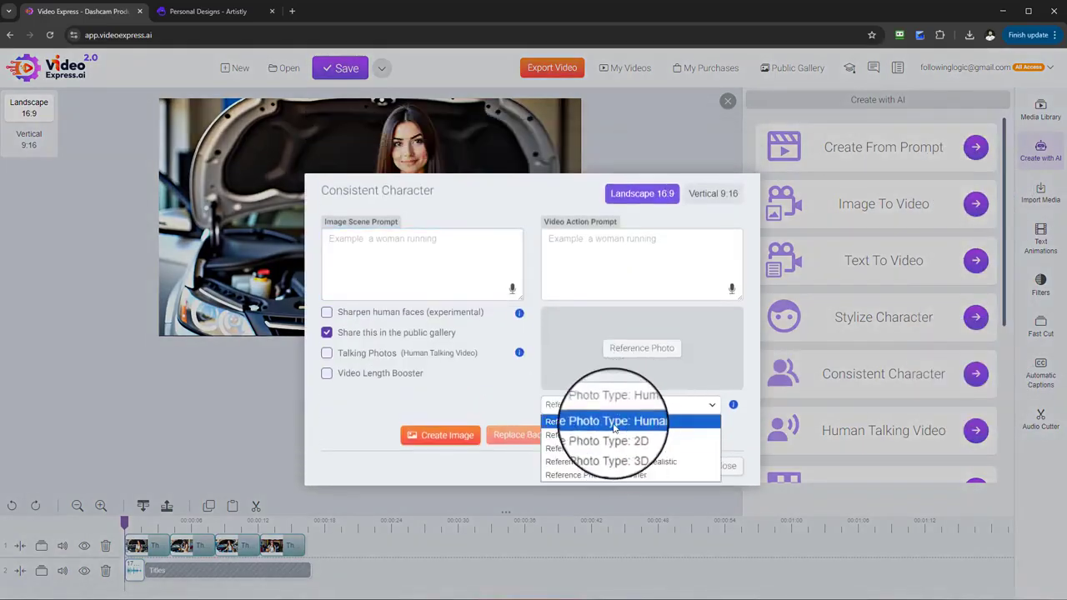
pyautogui.click(627, 435)
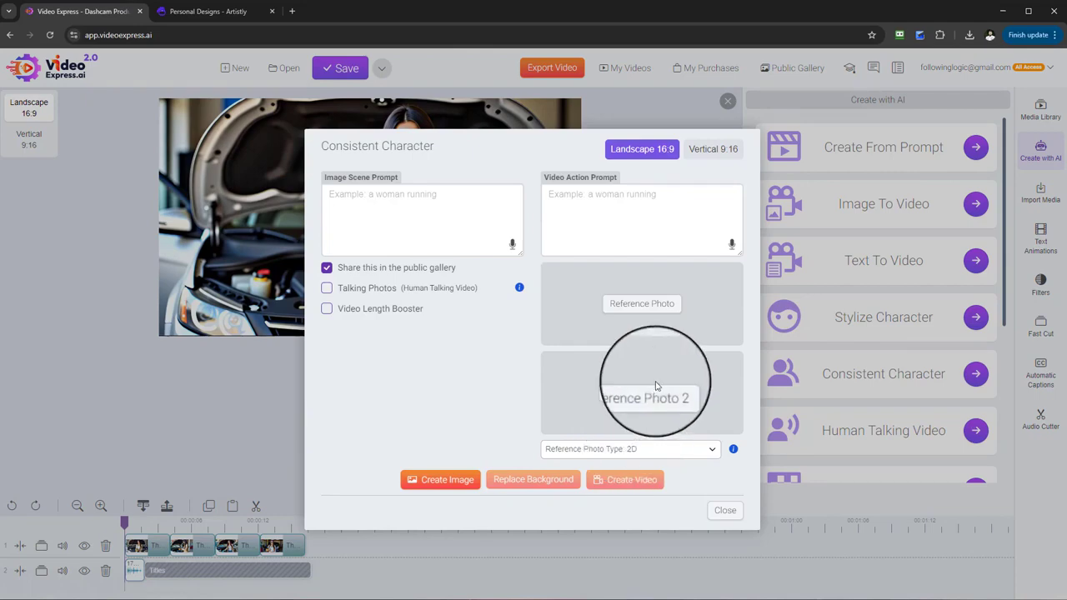
pyautogui.click(635, 303)
pyautogui.scroll(-2, 543, 318)
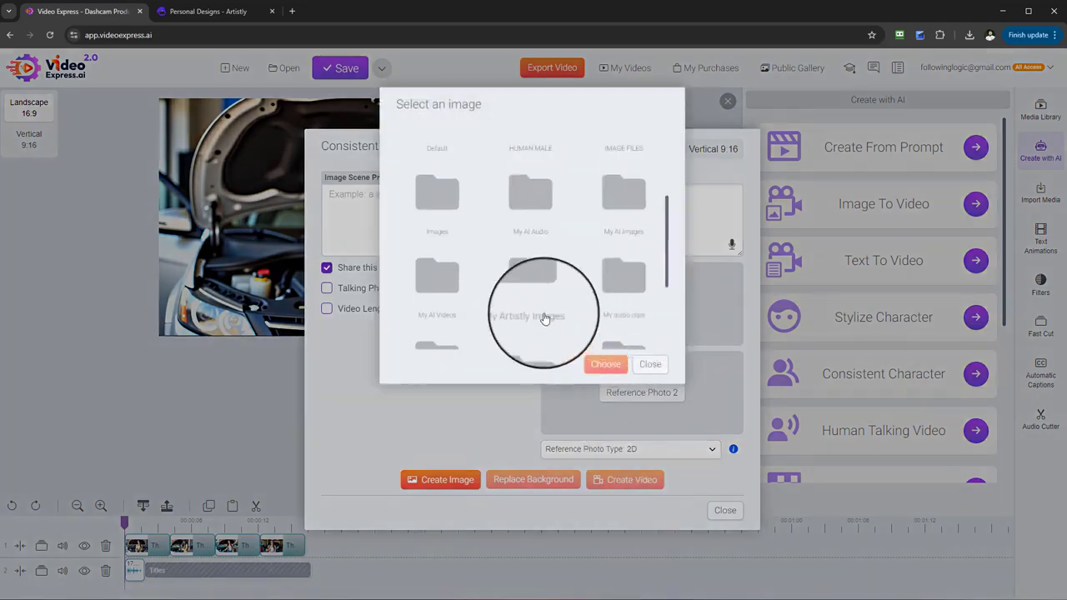
pyautogui.click(543, 317)
pyautogui.scroll(-5, 625, 309)
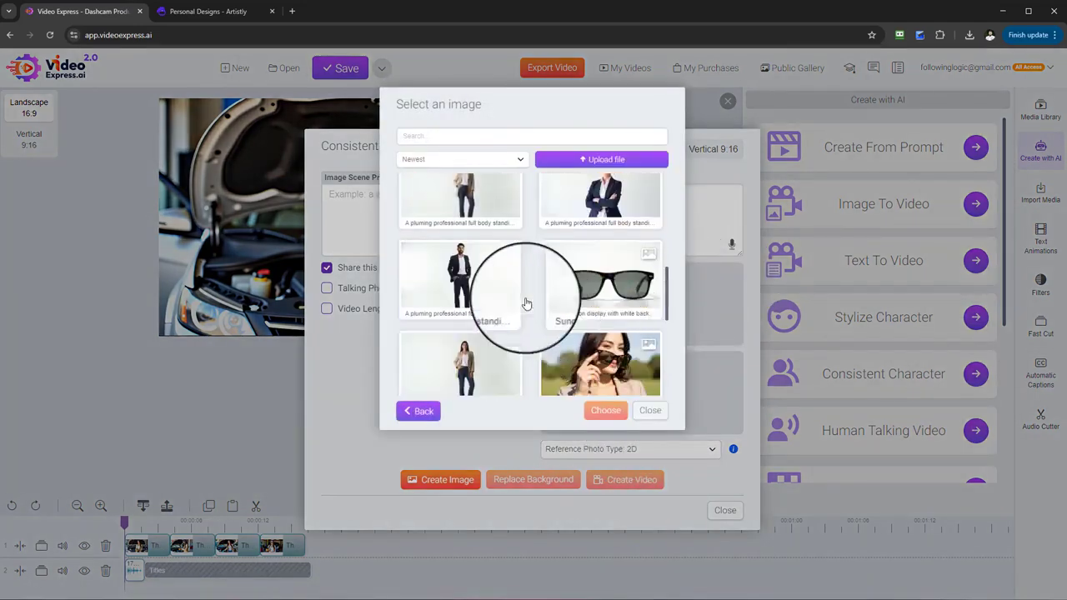
pyautogui.click(526, 304)
pyautogui.click(606, 410)
# Step: Try the sitting teddy bear image as Reference Photo 2, and close the Consistent Character setup without generating anything
pyautogui.click(643, 390)
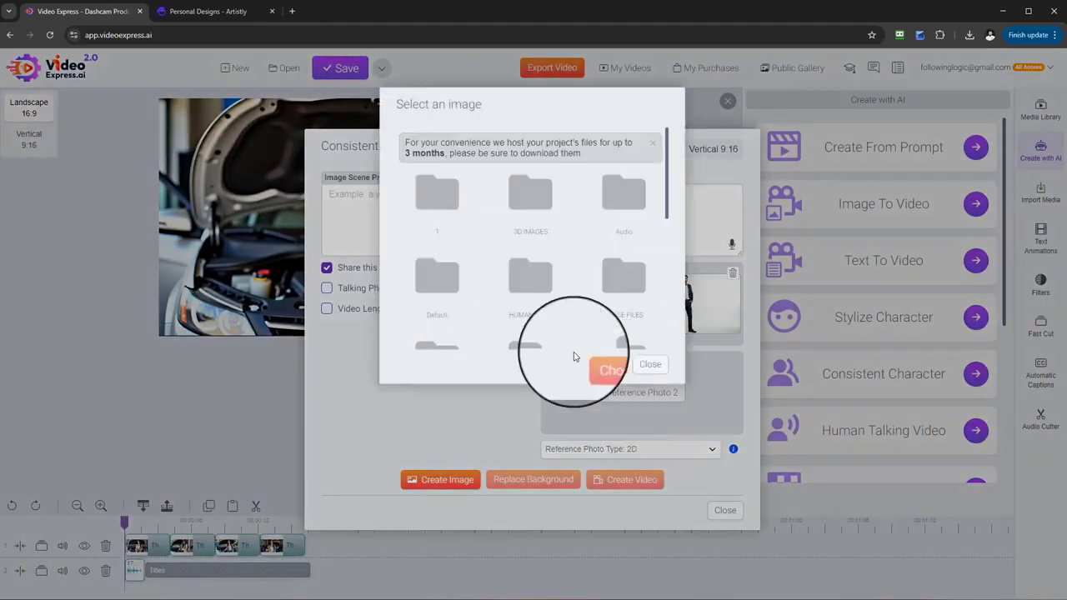
pyautogui.scroll(-3, 566, 348)
pyautogui.click(519, 232)
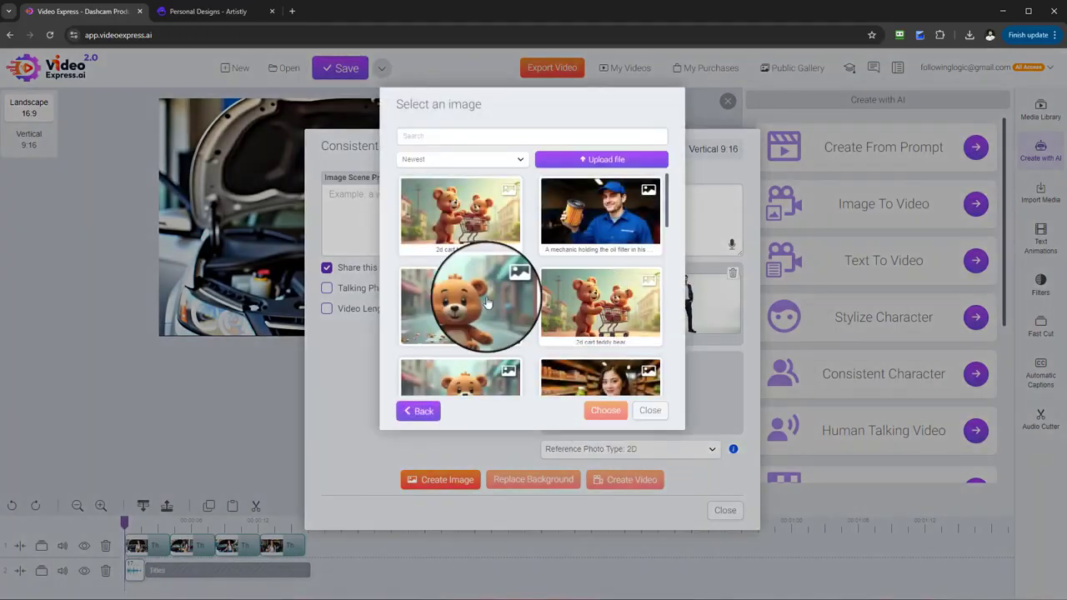
pyautogui.click(488, 302)
pyautogui.click(606, 410)
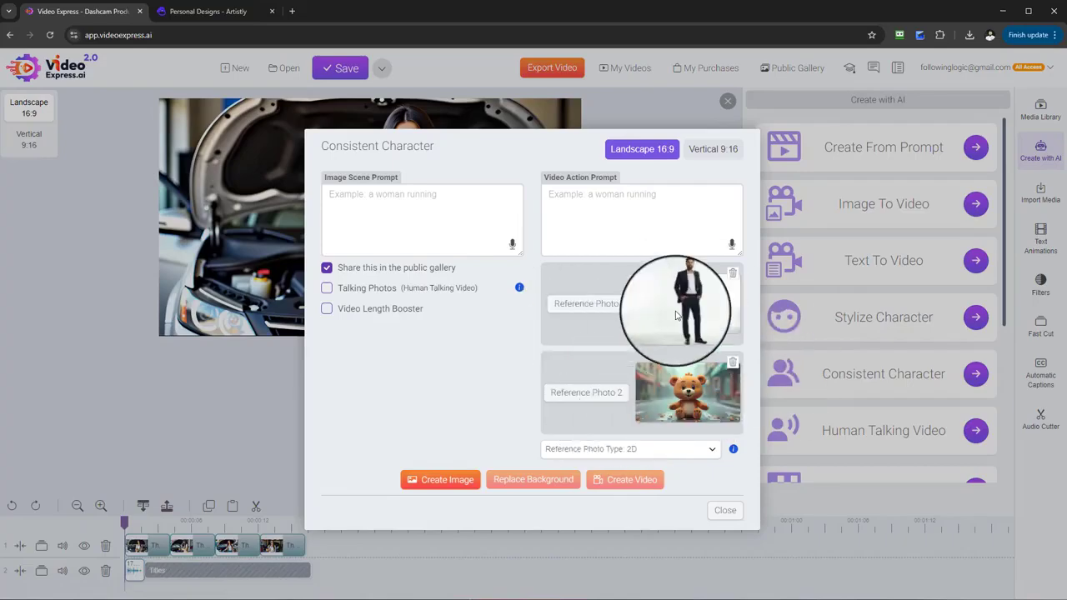
pyautogui.click(727, 510)
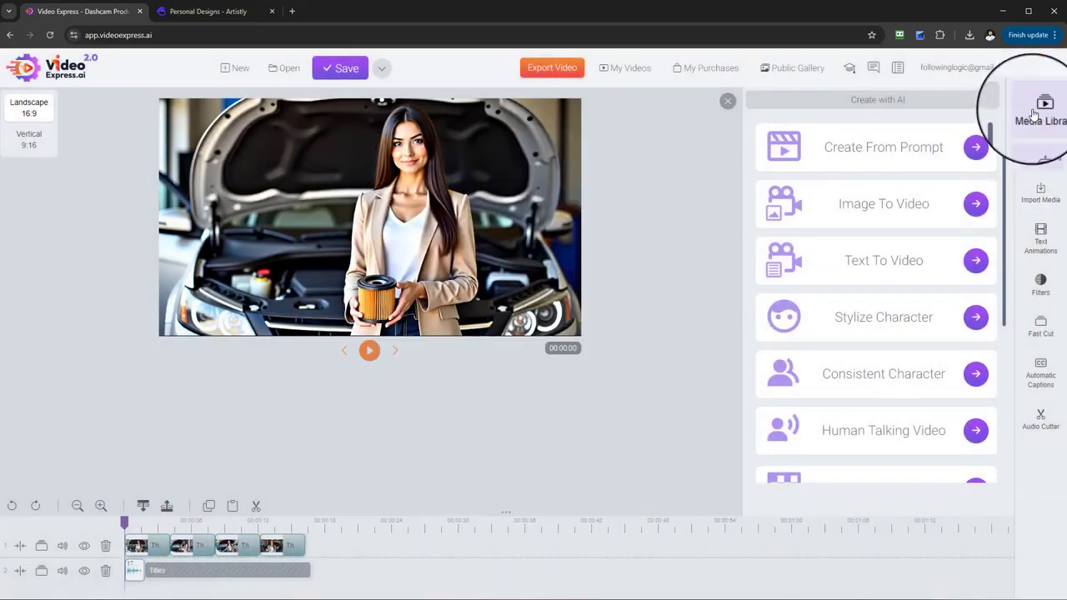
# Step: Place the cinematic clip of the suited man with a teddy bear from My AI Videos at the end of track 1
pyautogui.click(1033, 113)
pyautogui.click(786, 346)
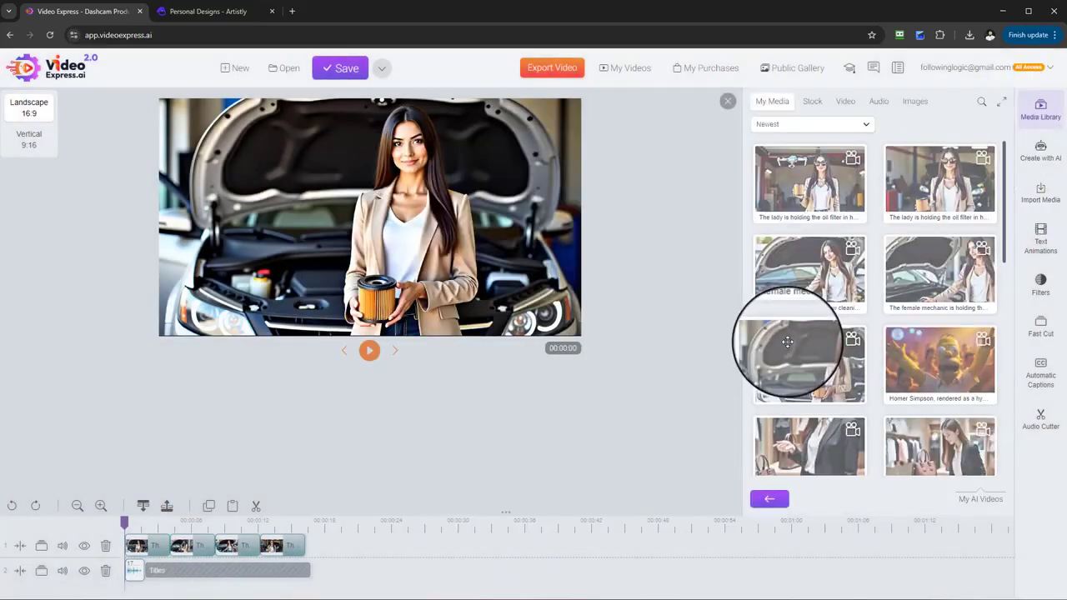
pyautogui.scroll(-15, 834, 367)
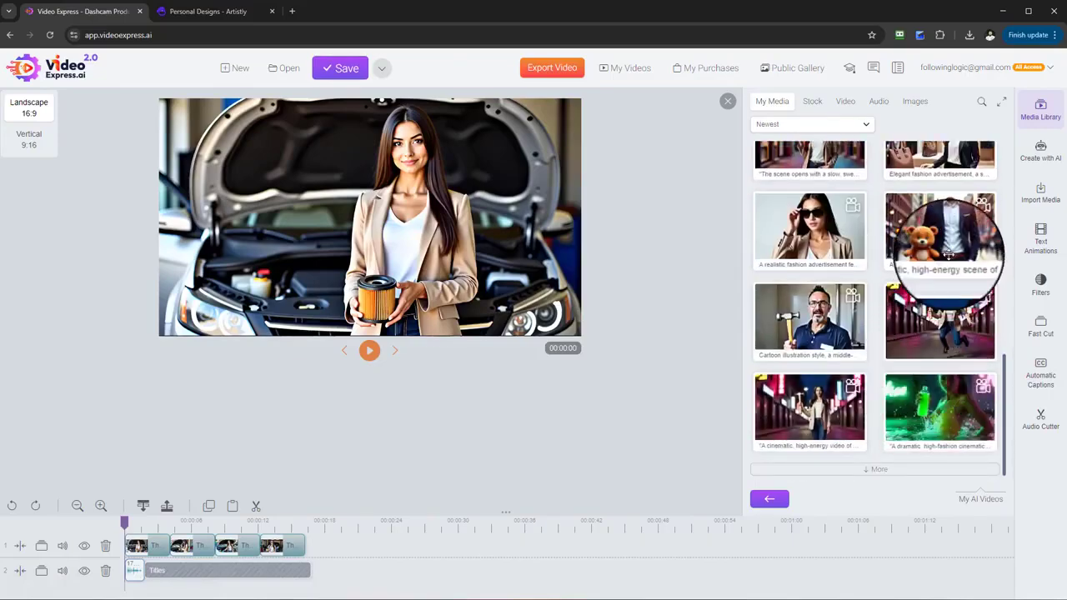
pyautogui.moveTo(948, 254); pyautogui.dragTo(338, 543)
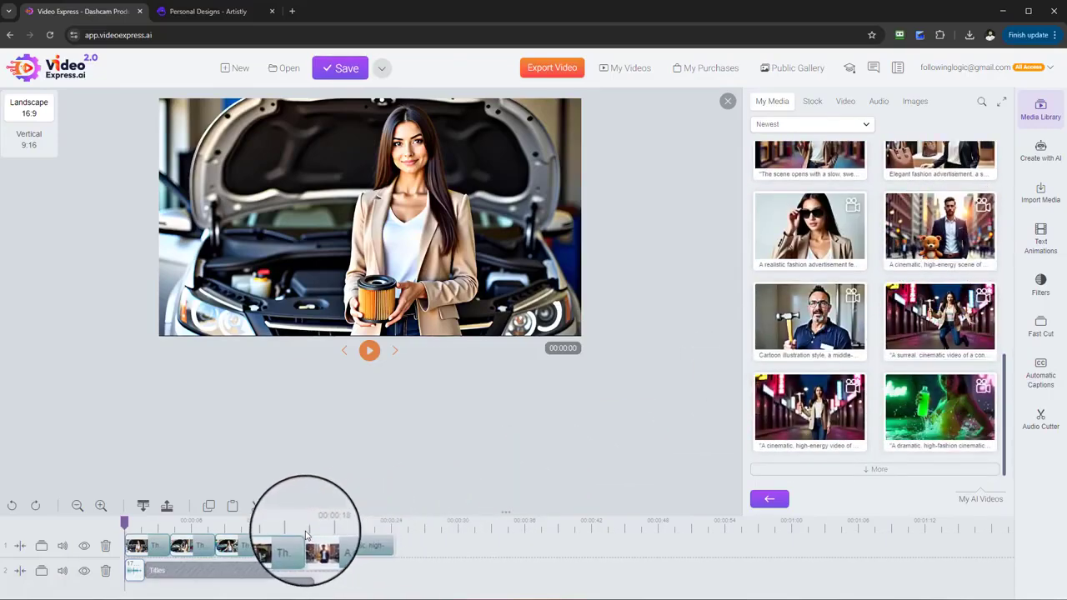
# Step: Preview the timeline playback through the teddy bear clip, and load and browse more clips in My AI Videos
pyautogui.click(370, 352)
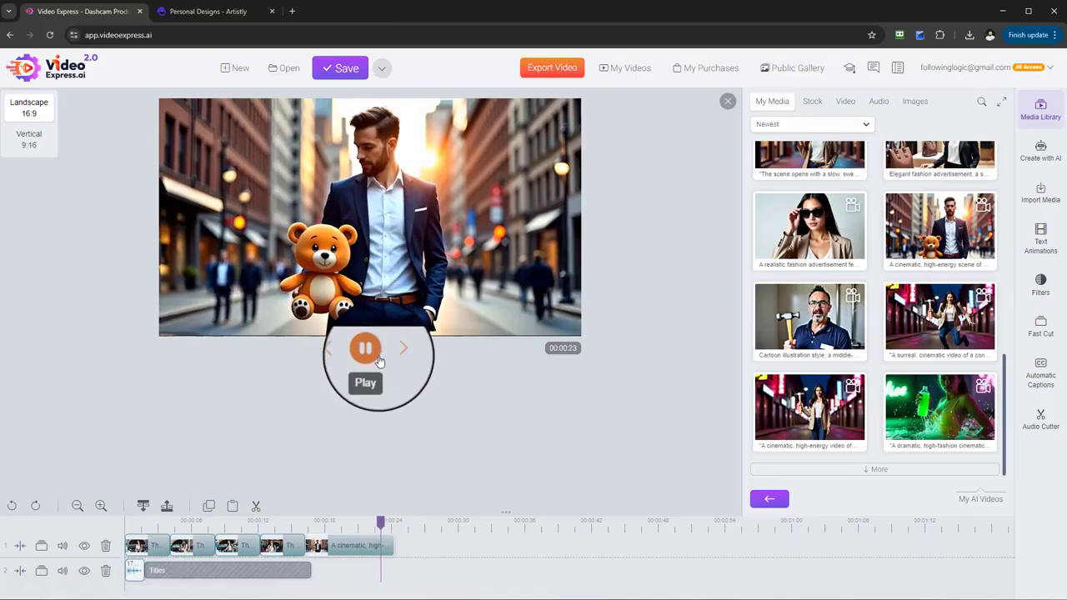
pyautogui.click(379, 352)
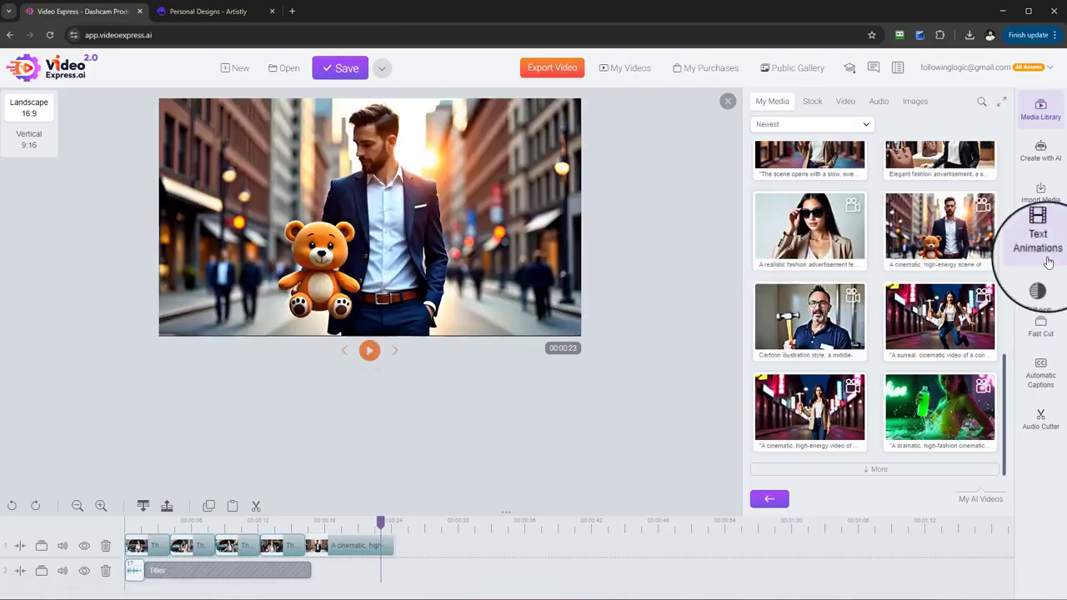
pyautogui.click(891, 469)
pyautogui.scroll(-10, 900, 396)
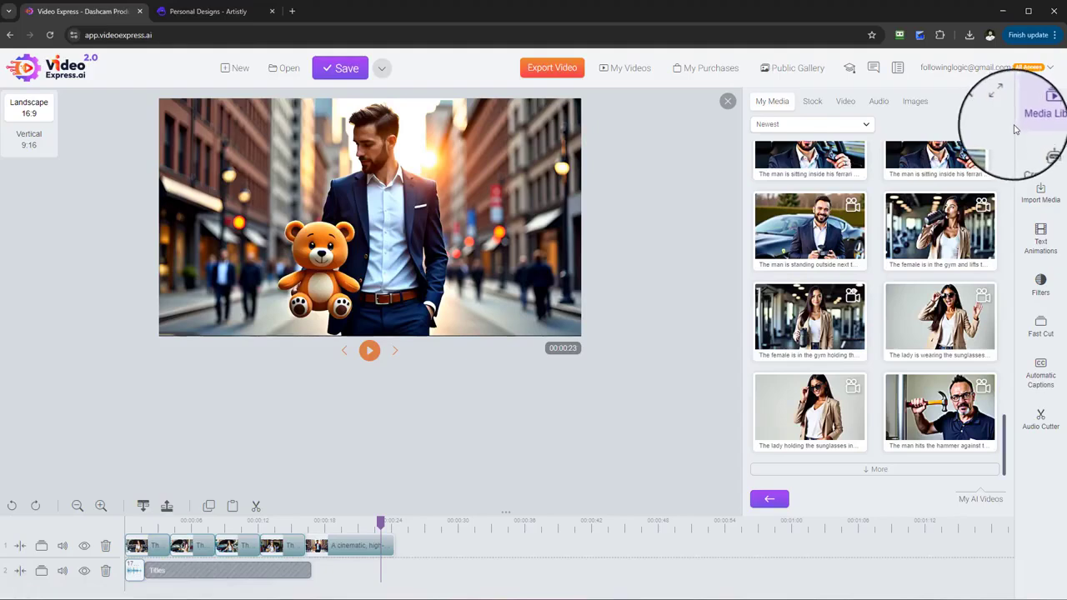
# Step: Examine the reference photo types offered in the Consistent Character setup, leaving the type set to Human
pyautogui.click(1048, 160)
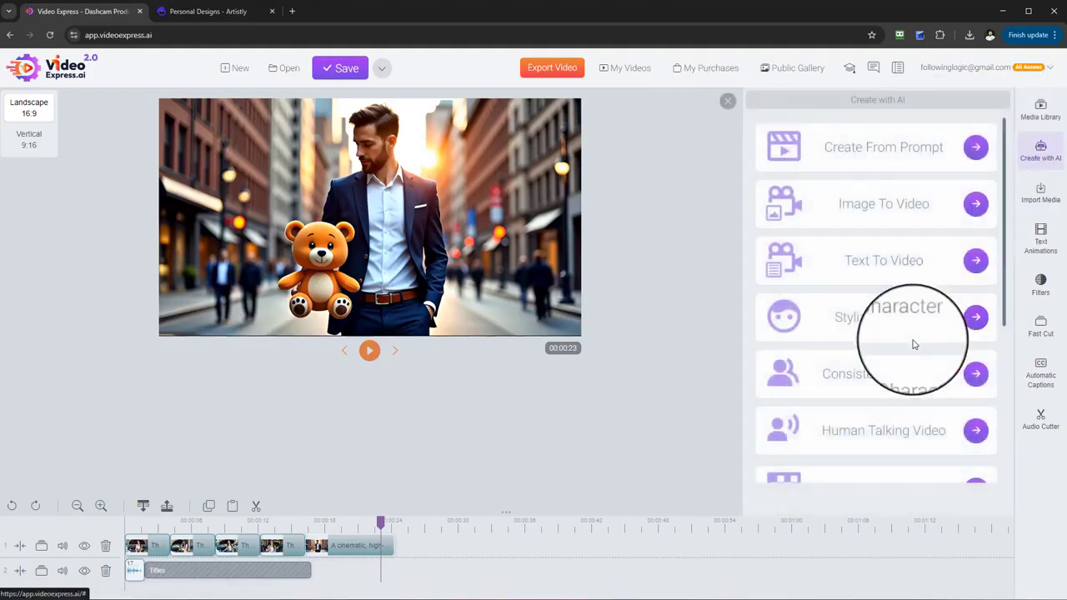
pyautogui.click(976, 372)
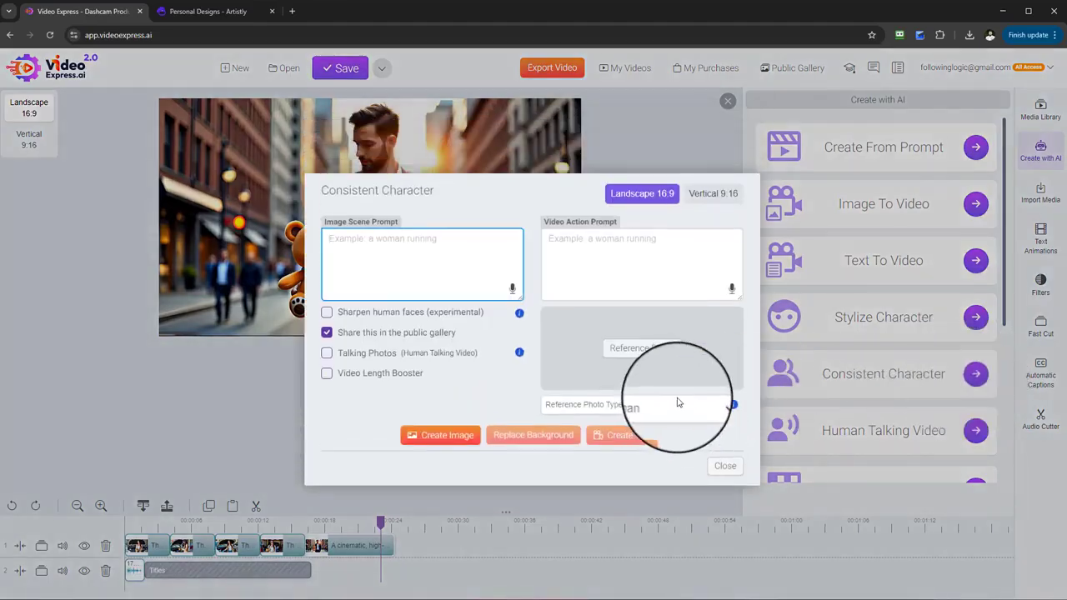
pyautogui.click(680, 427)
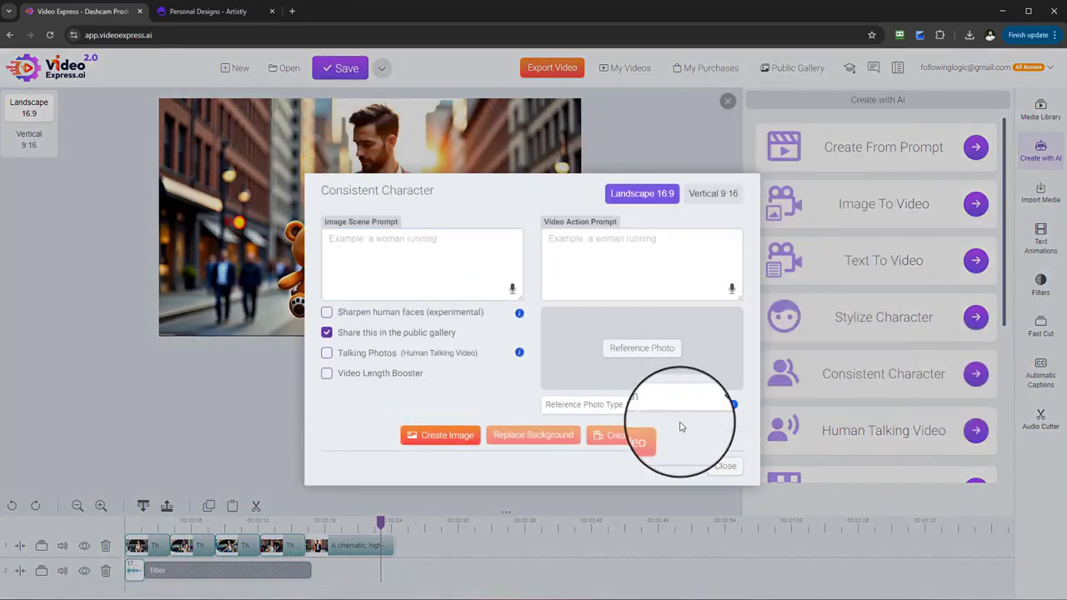
pyautogui.rightClick(680, 426)
pyautogui.click(646, 421)
pyautogui.click(661, 401)
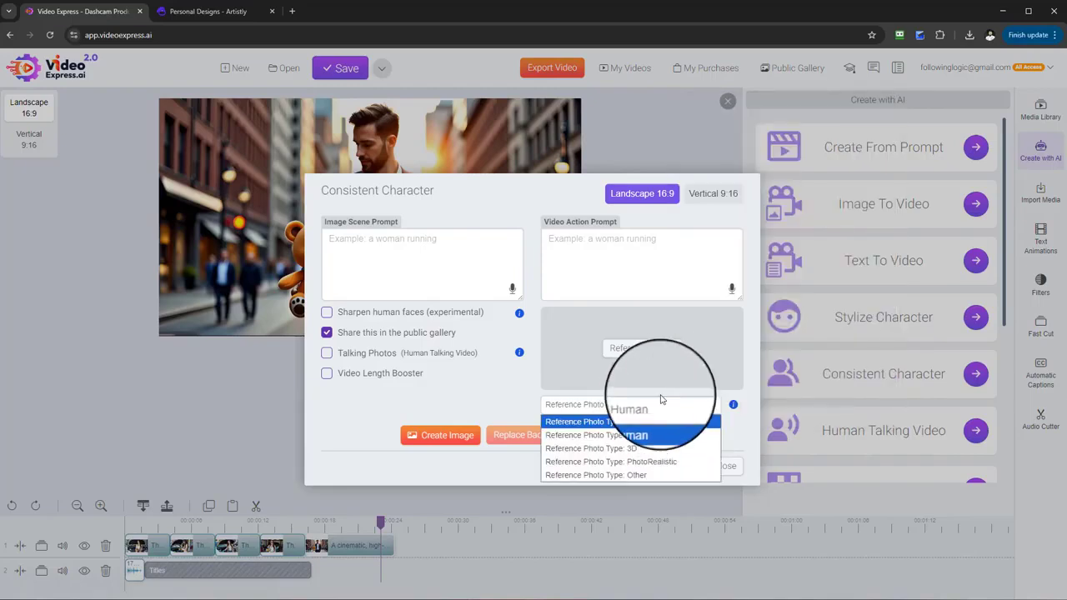
pyautogui.click(360, 416)
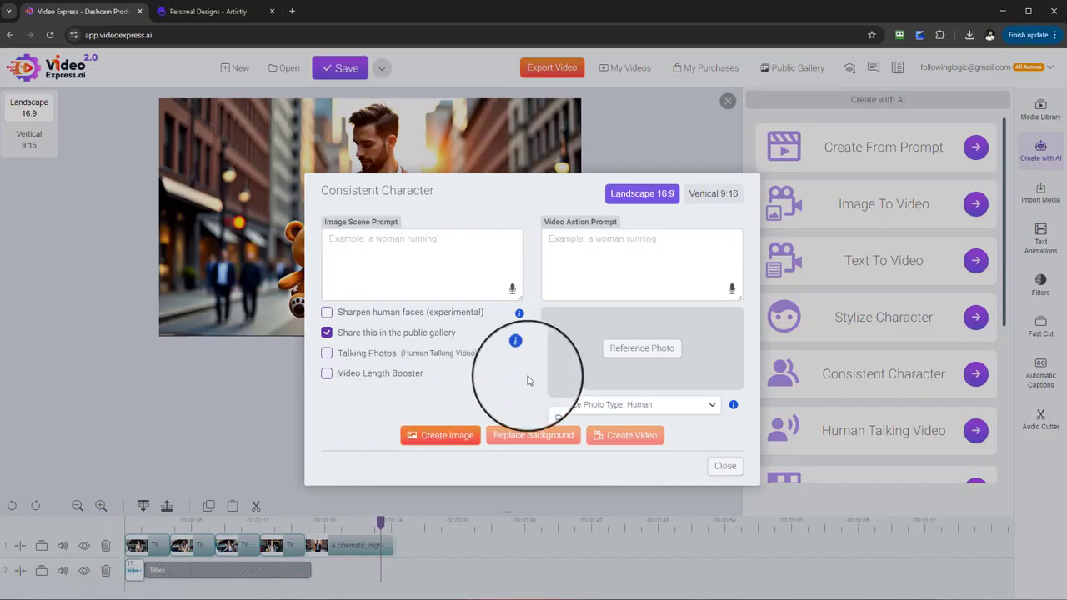